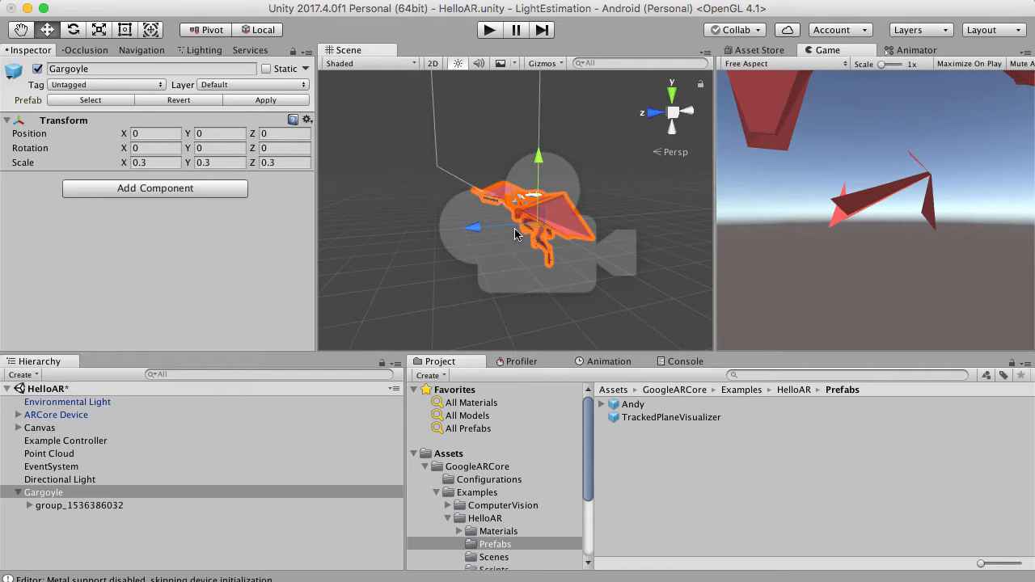
Apply the Gargoyle instance's changes to its prefab and frame the whole model from the front.
scroll(510, 228, up, 3)
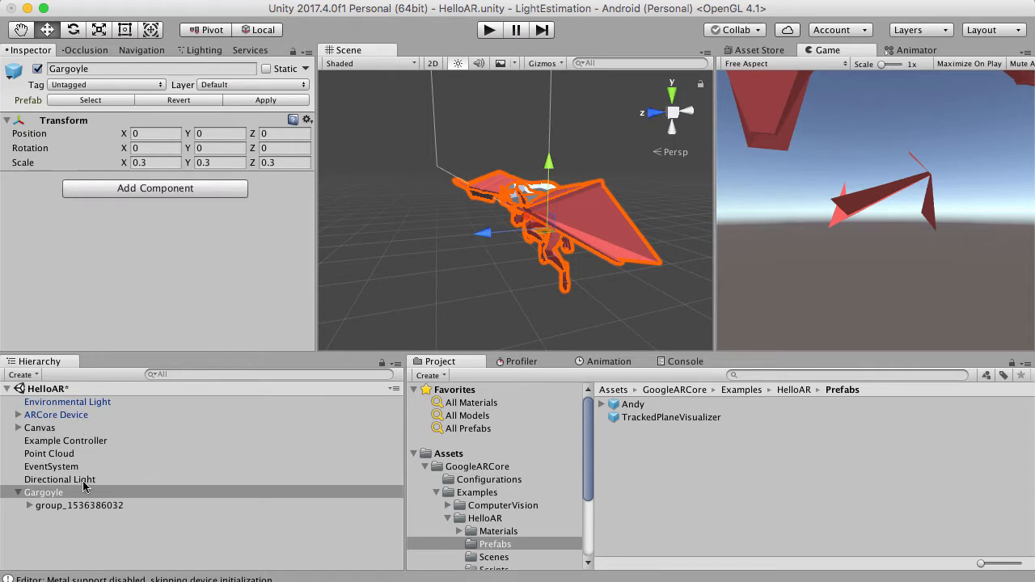
click(267, 101)
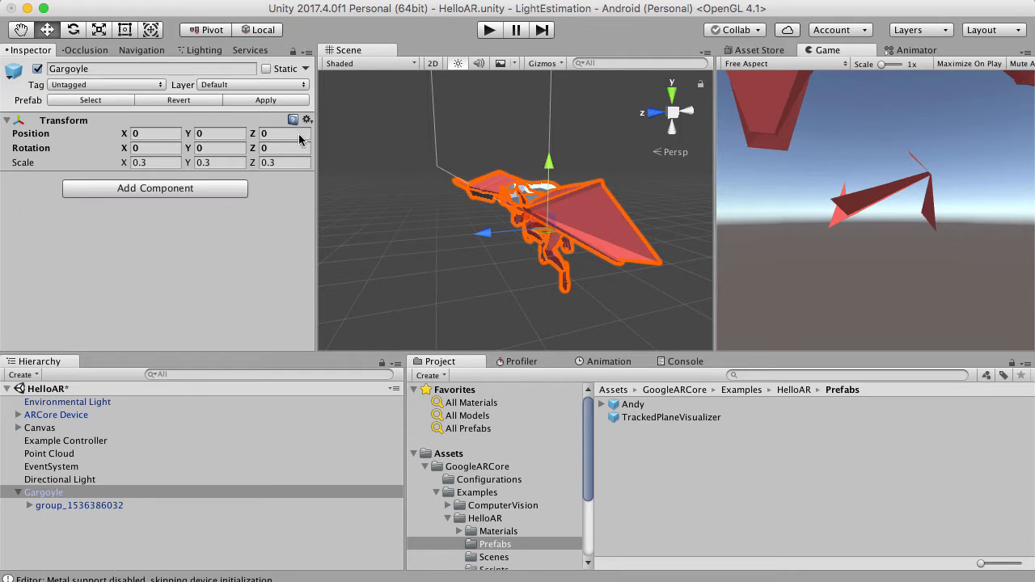
scroll(435, 247, up, 10)
alt+drag(436, 246, 590, 234)
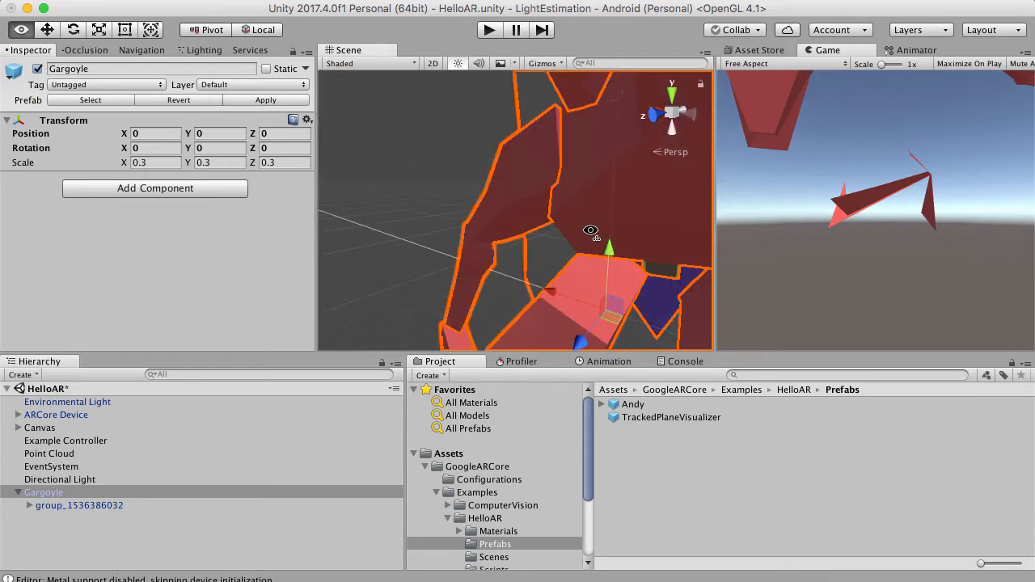
scroll(590, 235, down, 10)
scroll(467, 233, up, 10)
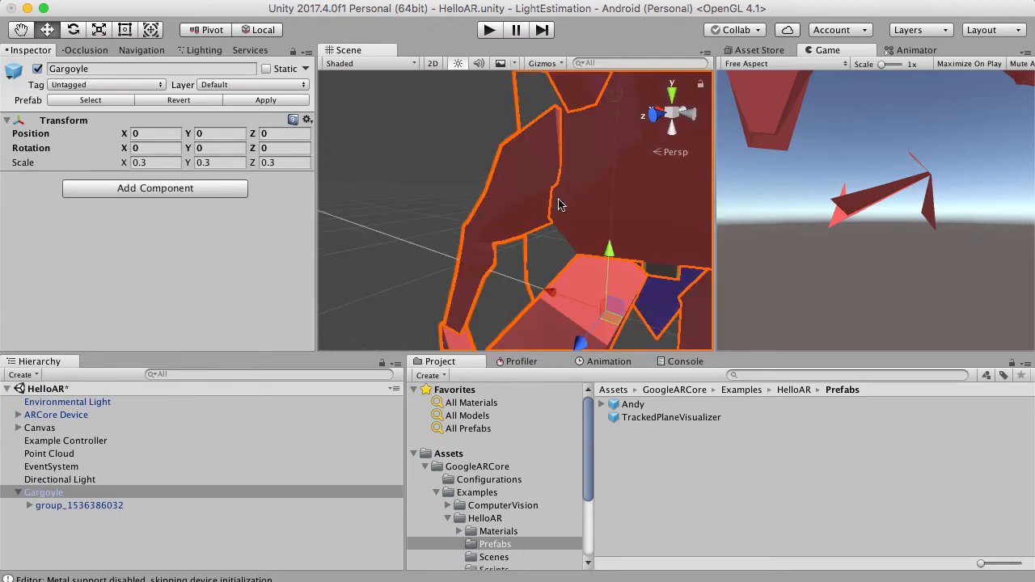
key(f)
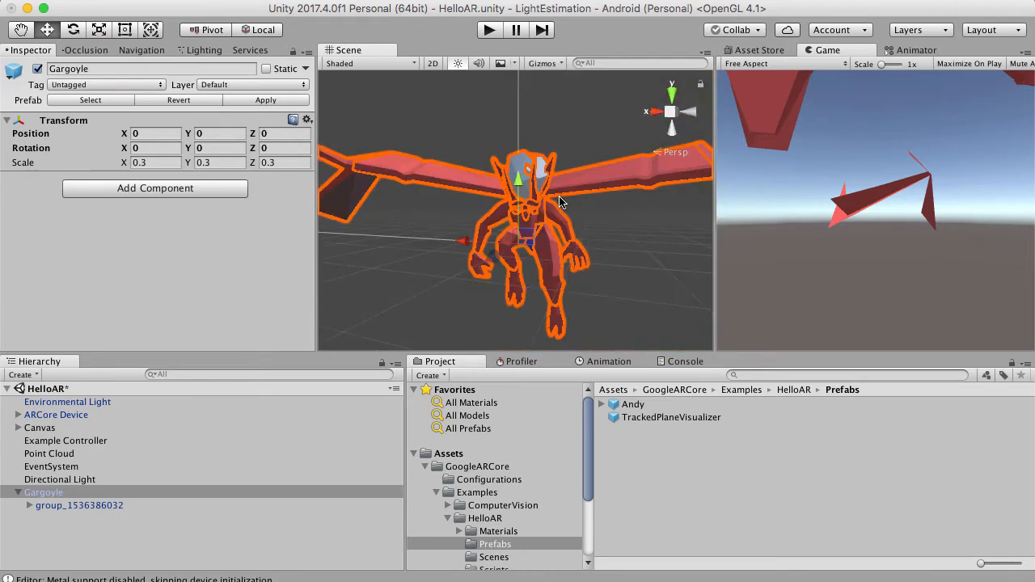
Expand the Gargoyle's mesh group, select the LeftWing object and activate the Rotate tool.
click(28, 507)
scroll(80, 514, down, 10)
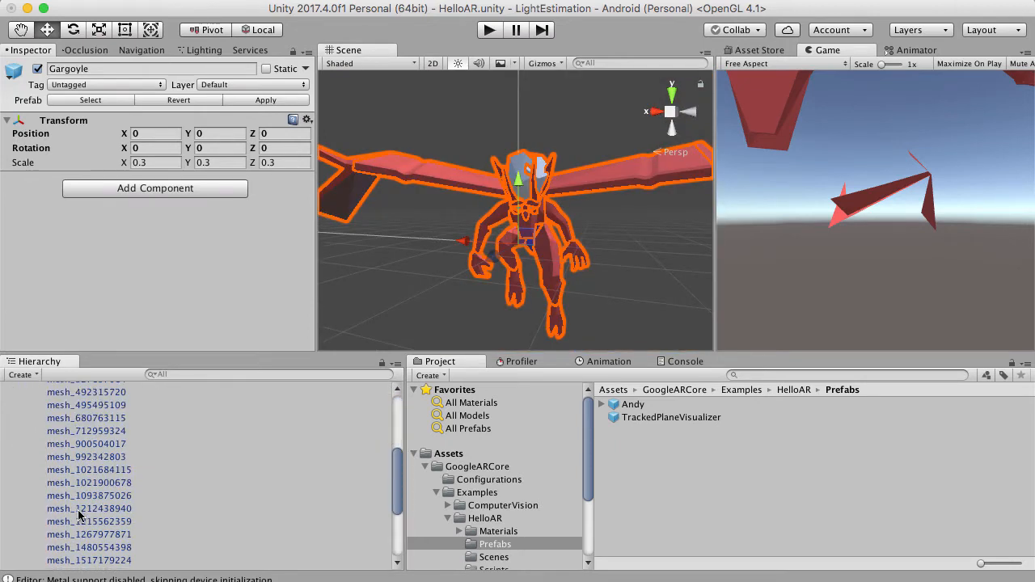
click(85, 553)
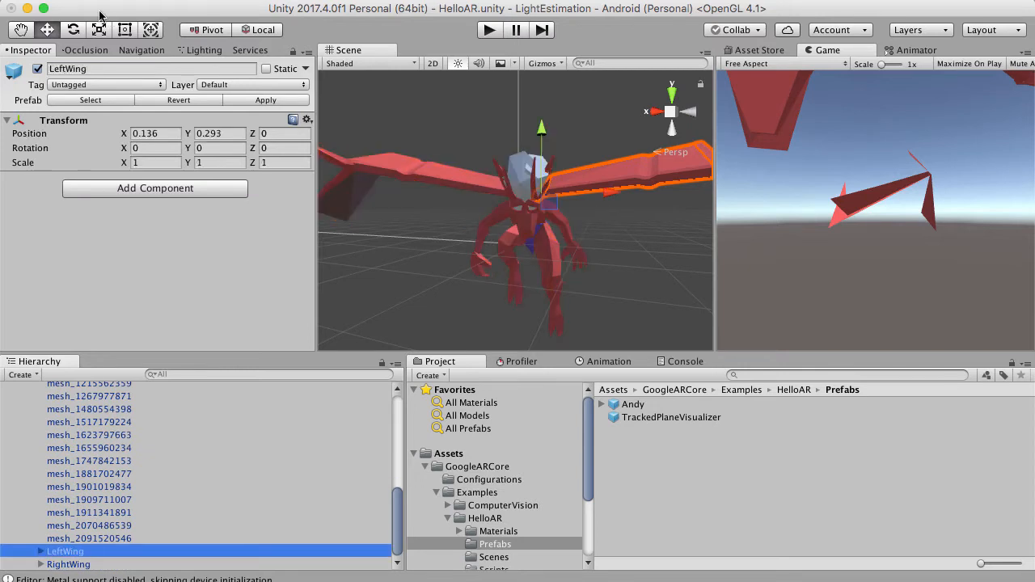
click(72, 30)
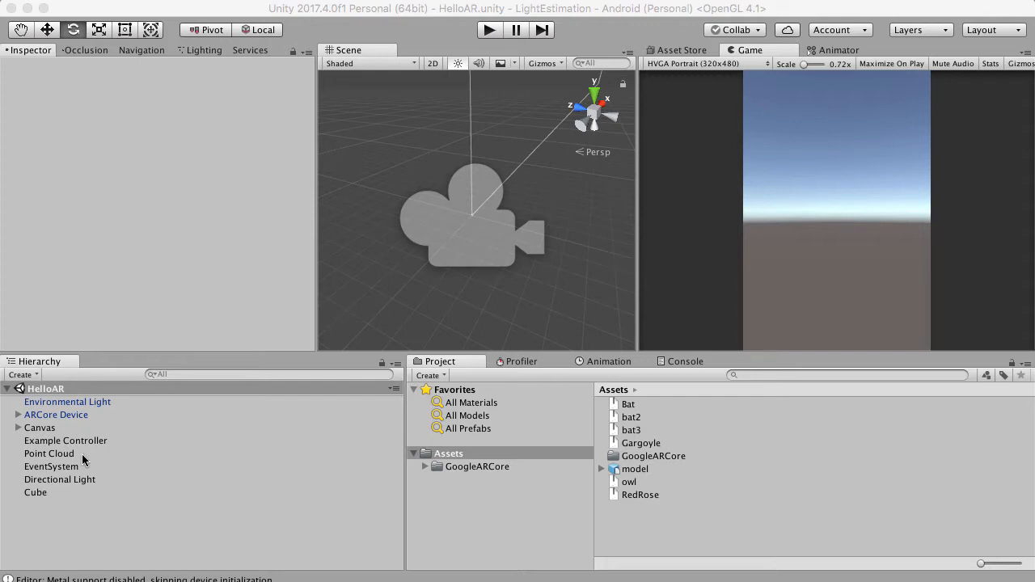
Switch to the browser and look over the ARCore Quickstart for Unity page's setup instructions.
click(361, 15)
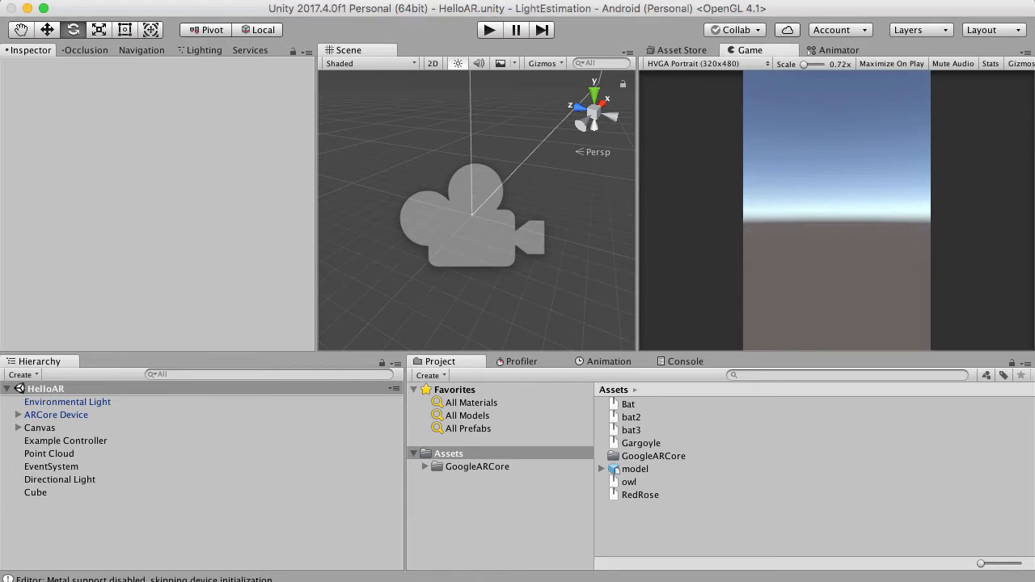
key(super+Tab)
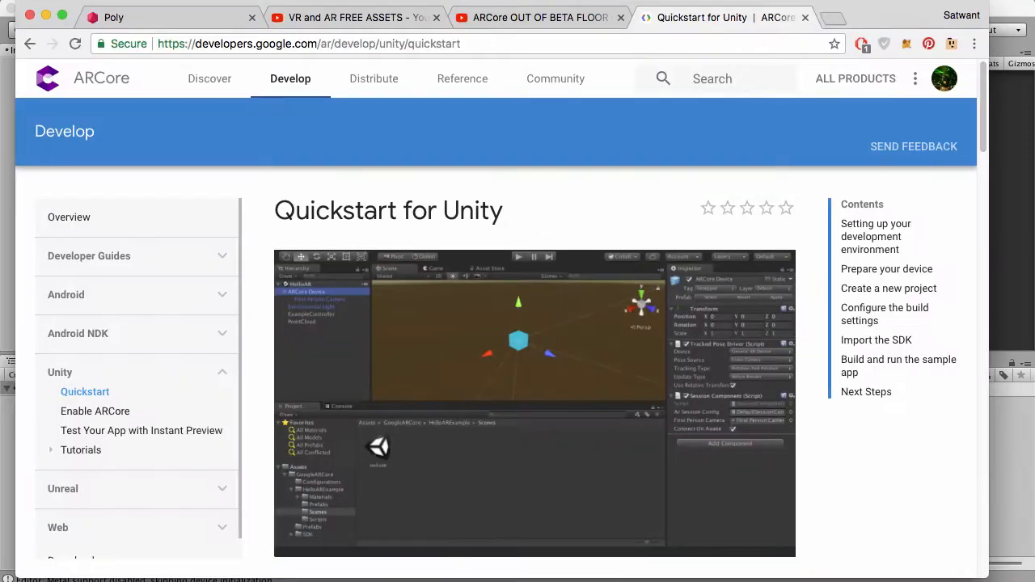
drag(866, 18, 884, 58)
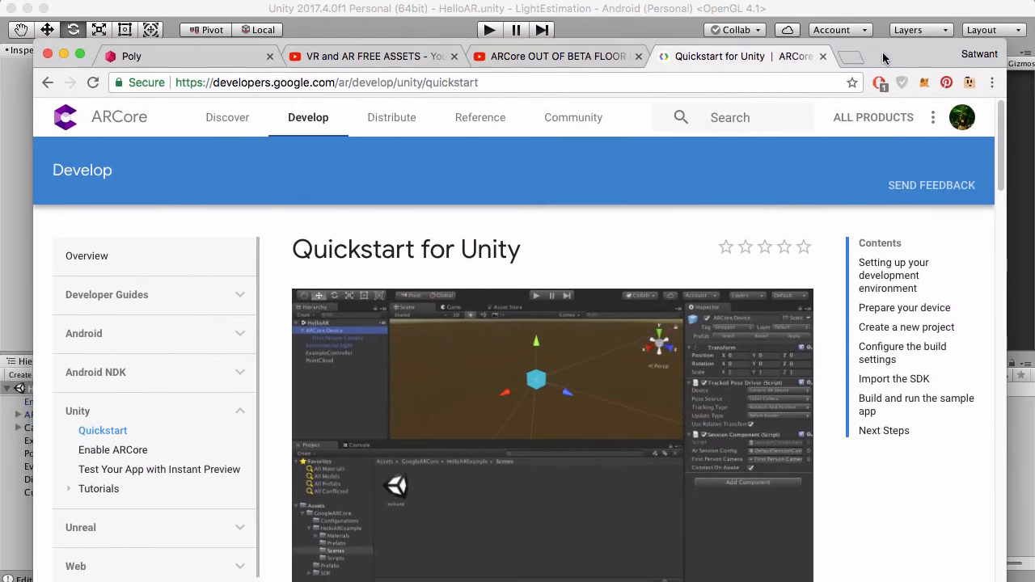
scroll(582, 225, down, 10)
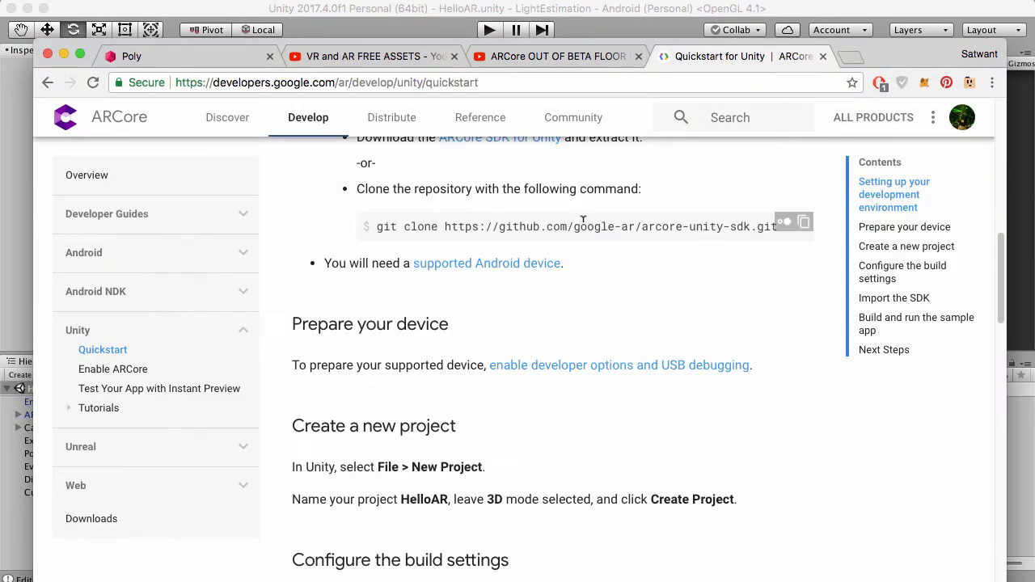
scroll(584, 227, up, 10)
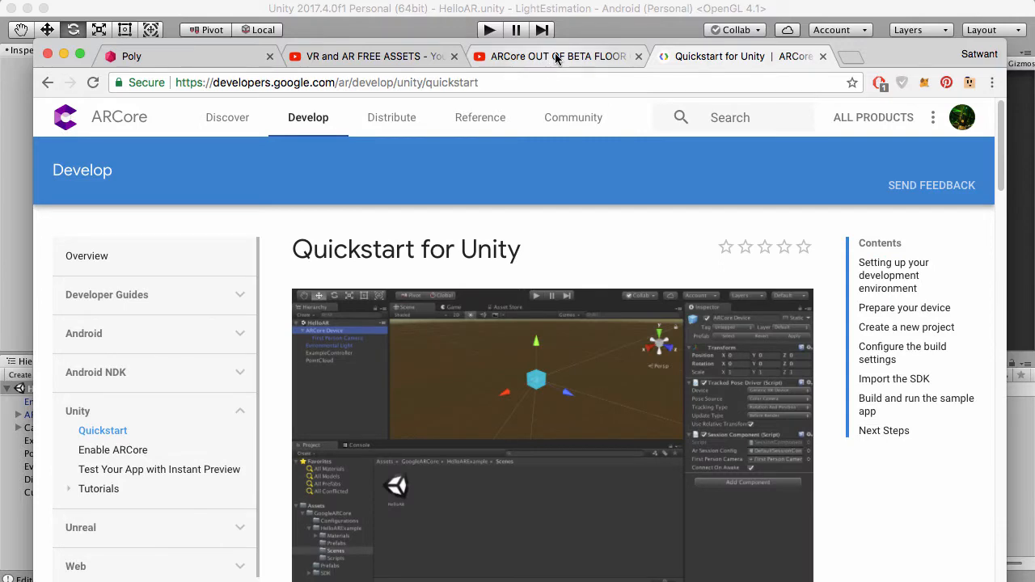
Skim the YouTube video on ARCore out of beta from 2:49 to 4:46 for the Android build and scene setup.
click(555, 57)
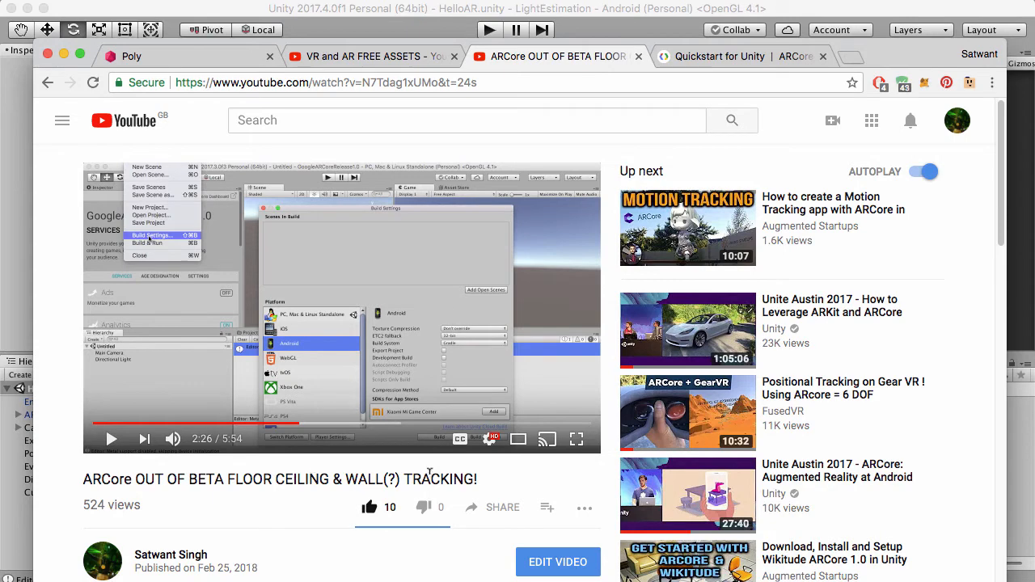
click(331, 423)
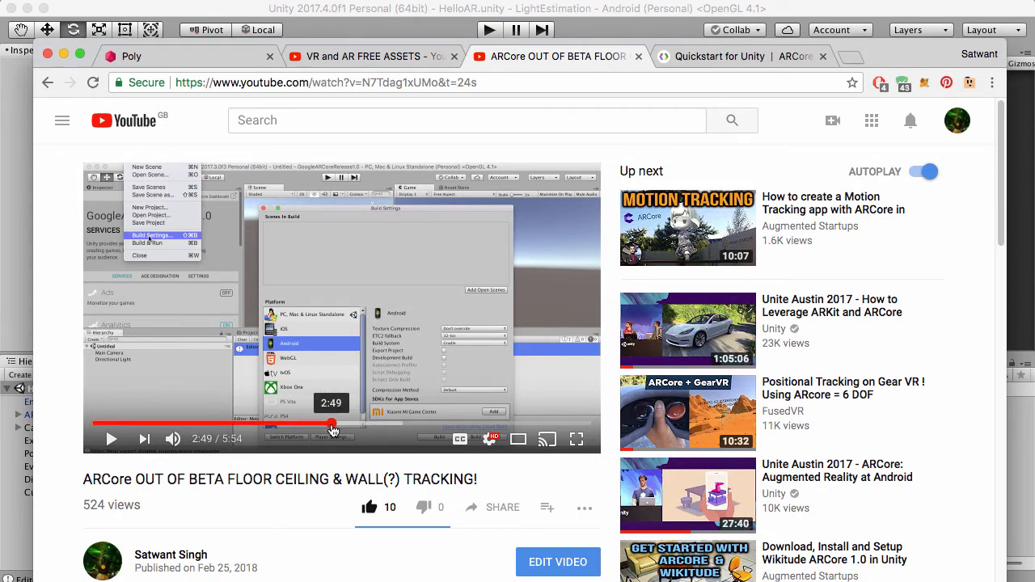
click(360, 425)
click(388, 425)
click(419, 424)
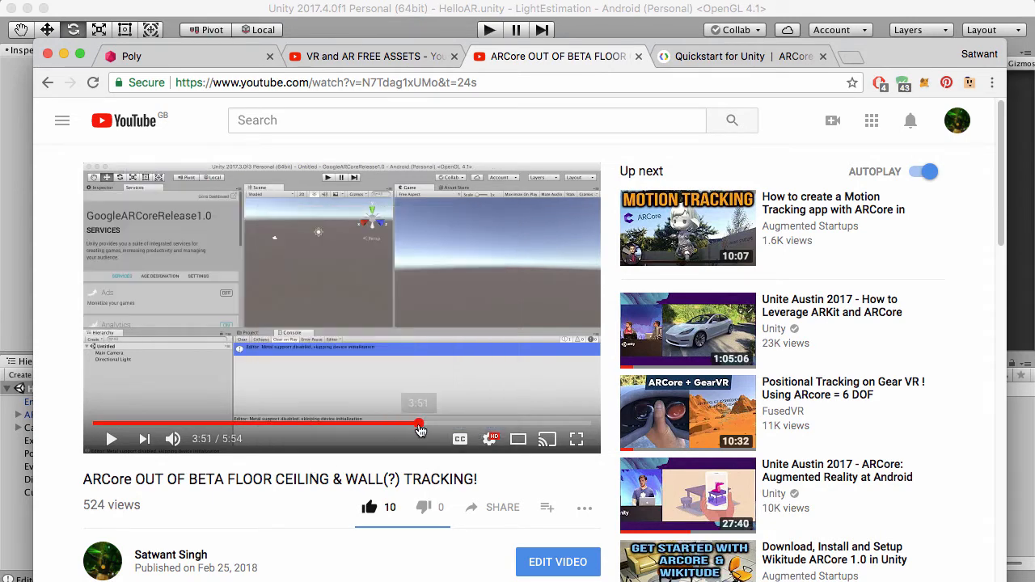
click(459, 427)
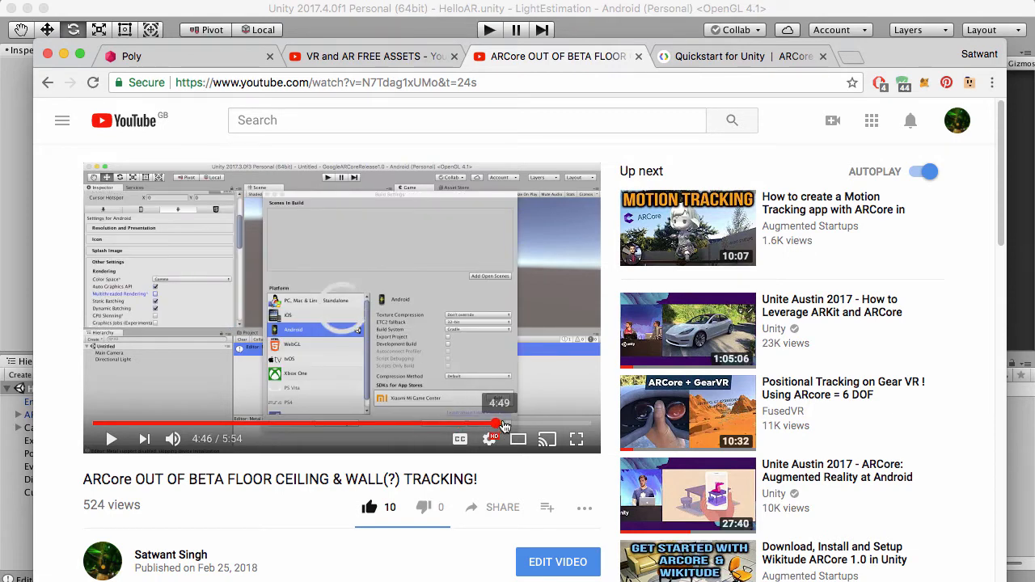
click(498, 427)
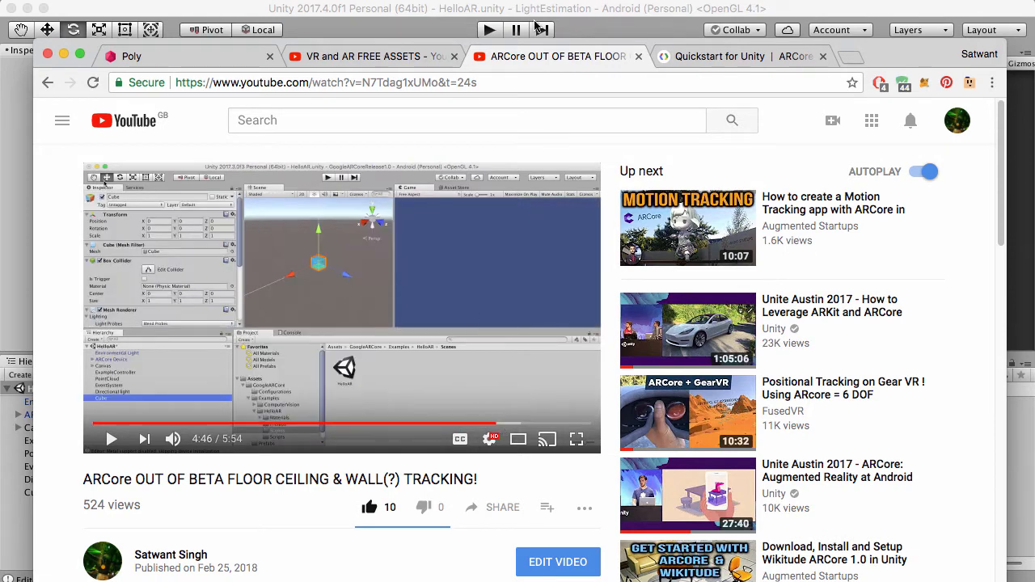
drag(881, 54, 908, 94)
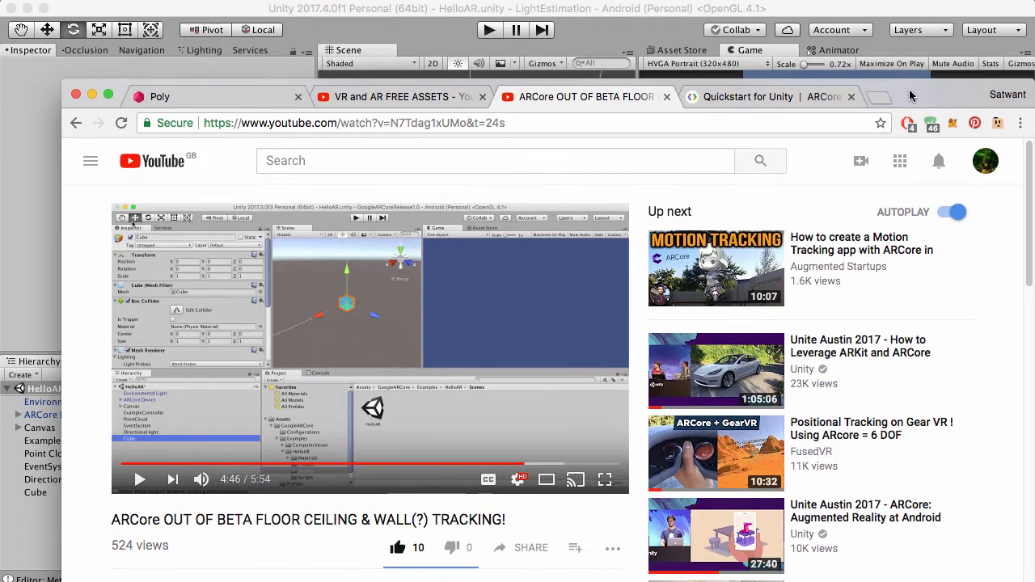
View the "VR and AR FREE ASSETS" video page and look through its description links.
click(419, 105)
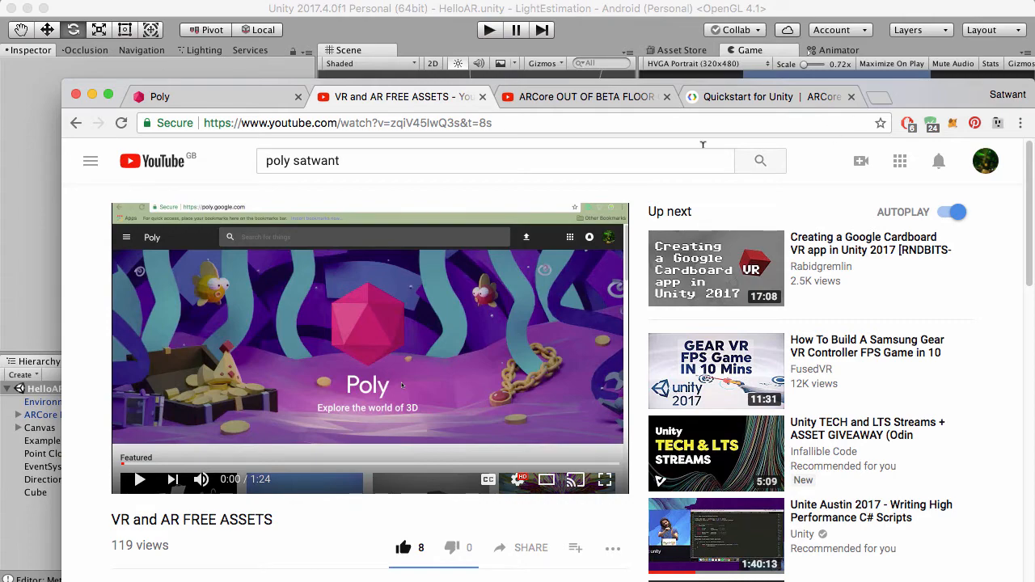
scroll(368, 240, down, 3)
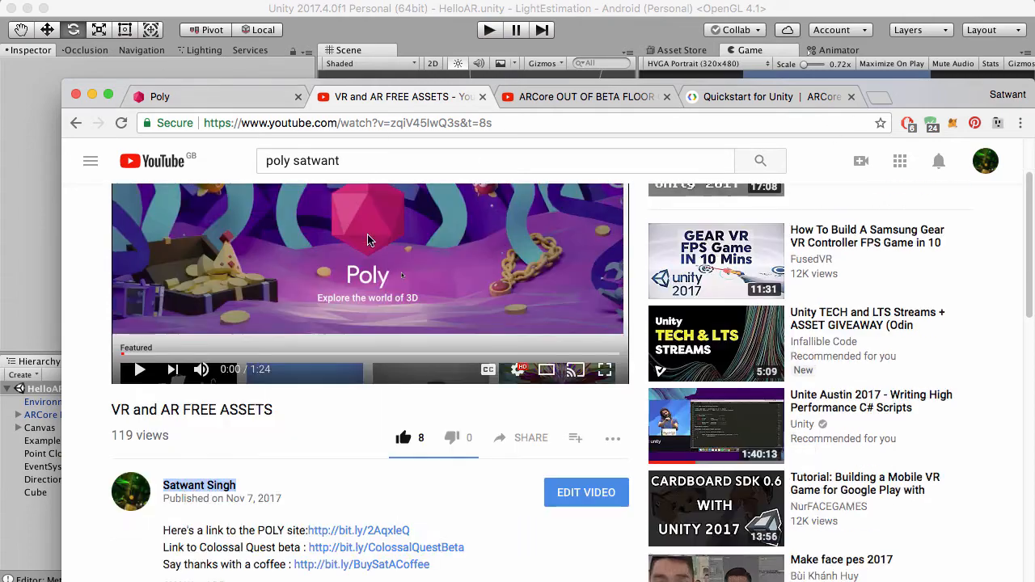
scroll(368, 240, down, 5)
scroll(368, 241, up, 10)
Go to the Poly site and browse its featured 3D models.
click(249, 105)
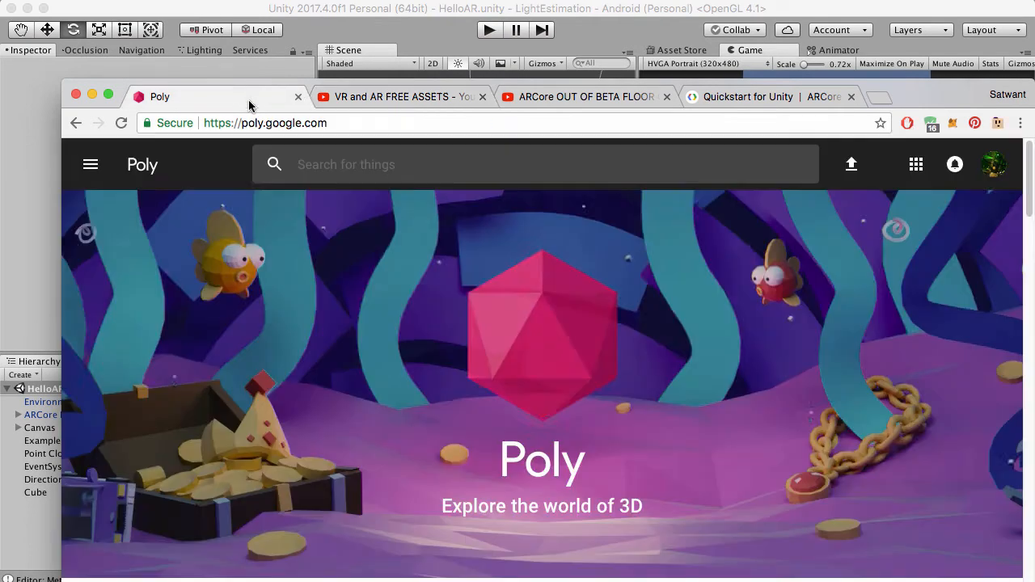
scroll(615, 316, down, 4)
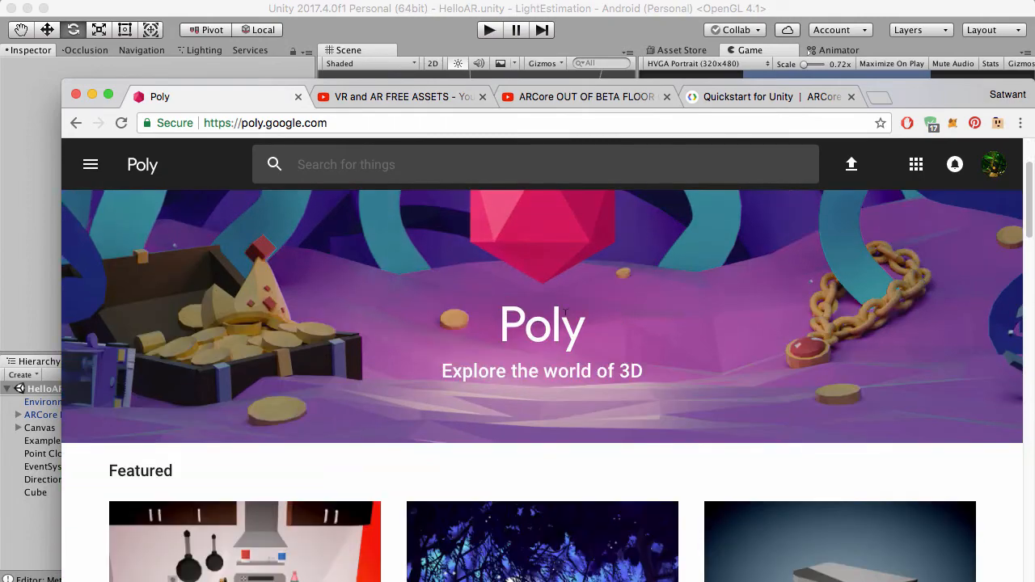
drag(929, 97, 901, 40)
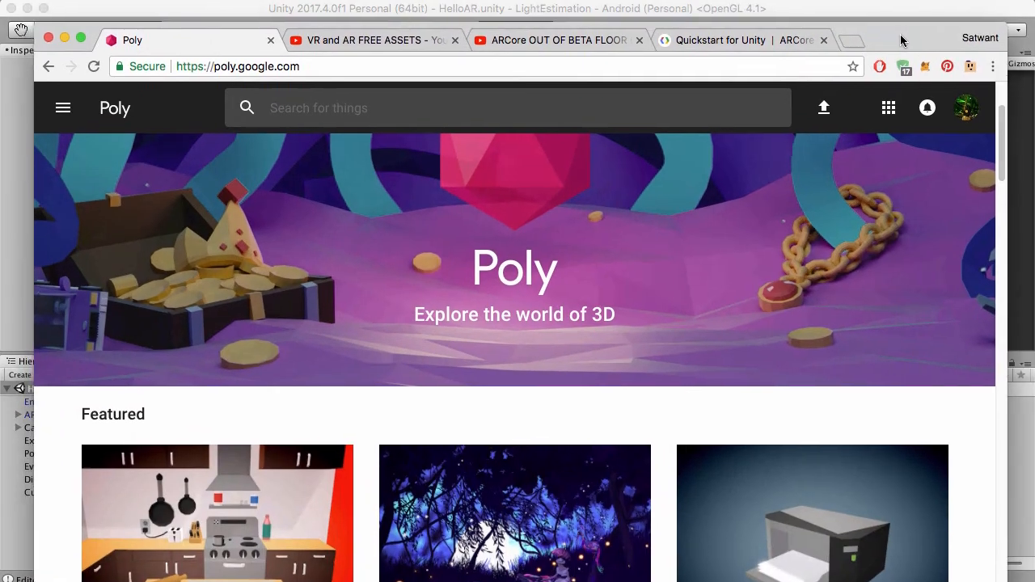
scroll(694, 374, down, 10)
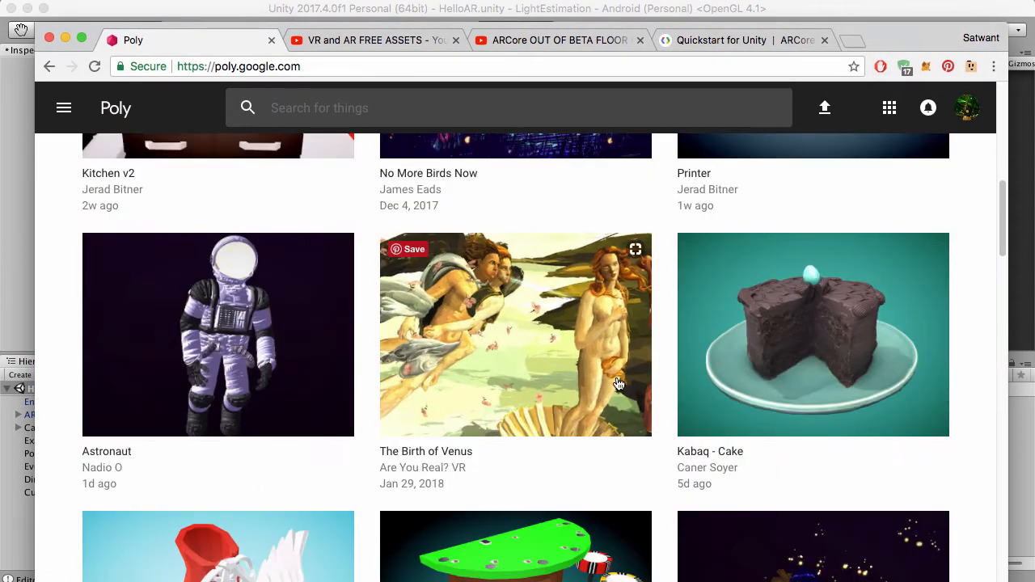
scroll(668, 356, down, 5)
scroll(668, 335, up, 15)
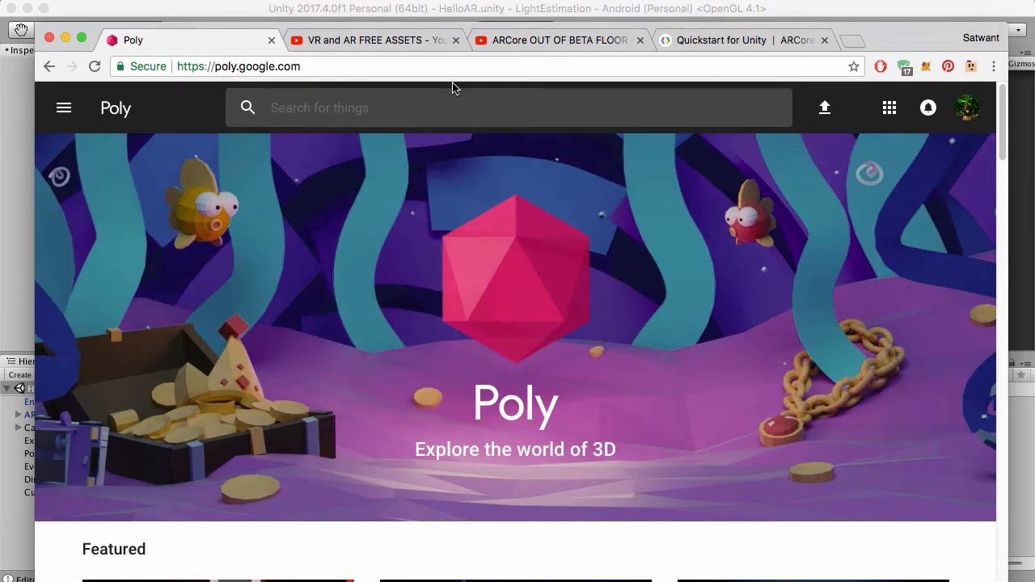
Search the Poly library for "gargoyle".
click(474, 105)
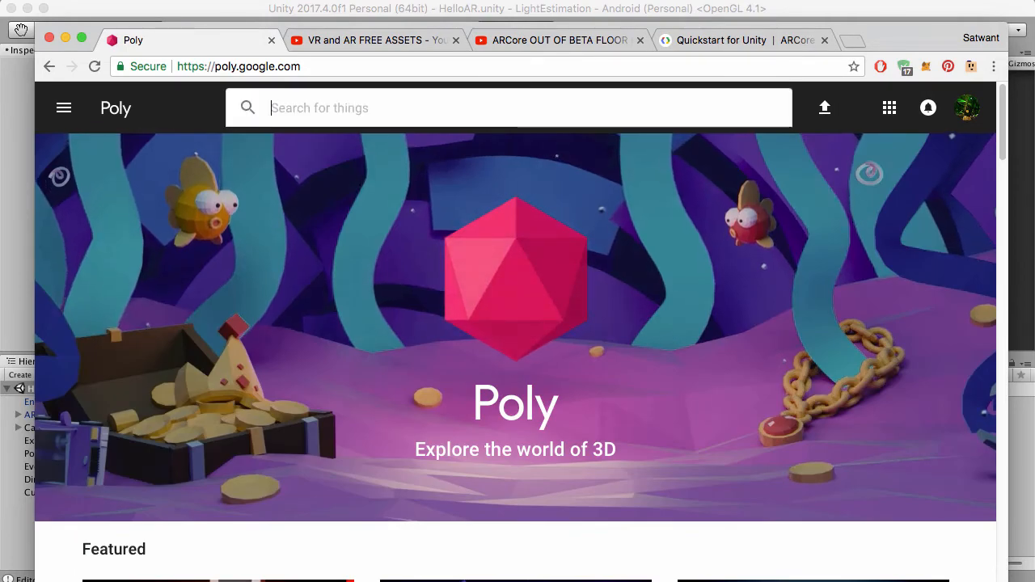
text(gargoyl)
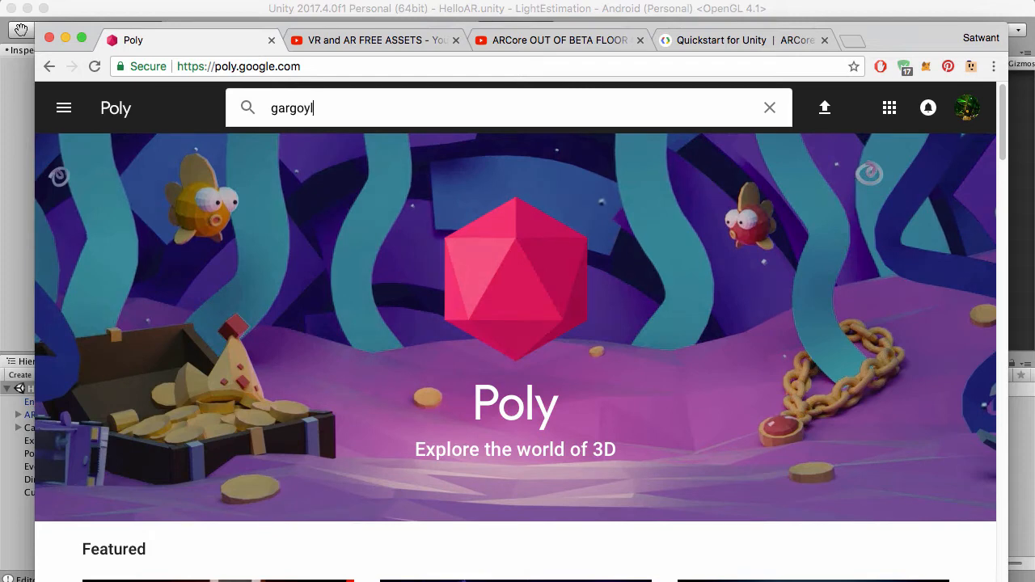
key(BackSpace)
key(BackSpace)
text(ly)
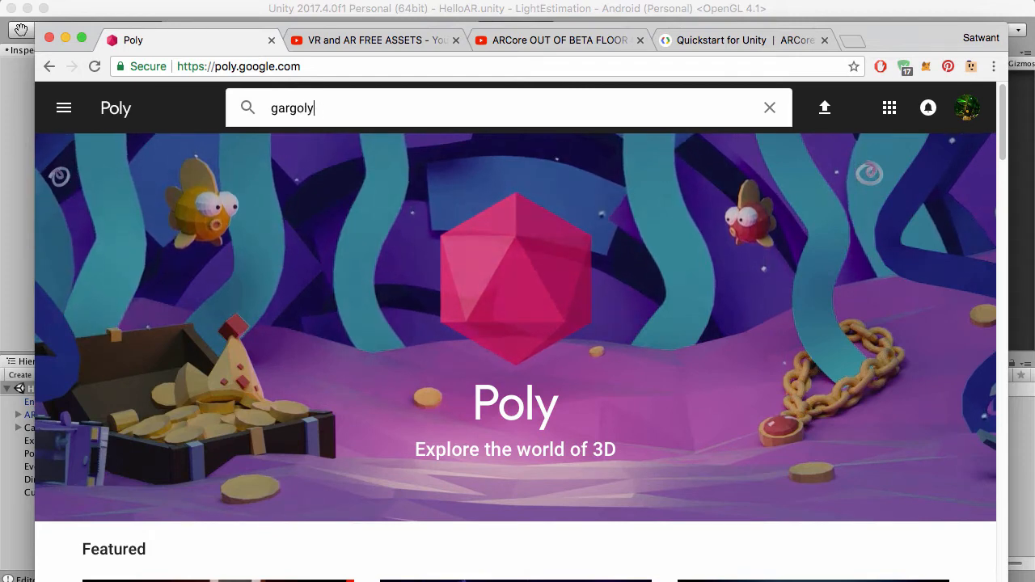
key(Return)
key(BackSpace)
text(e)
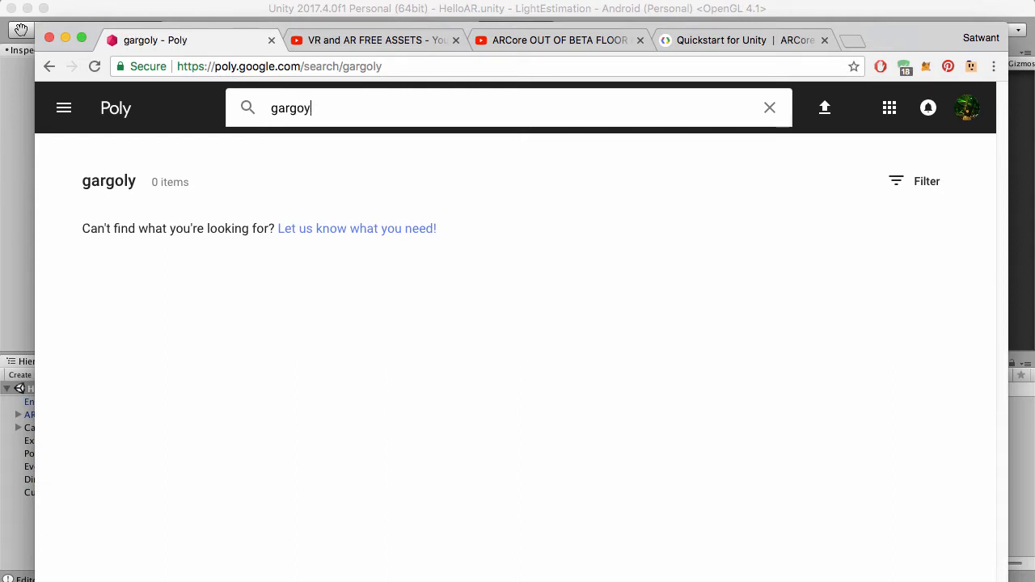
key(Return)
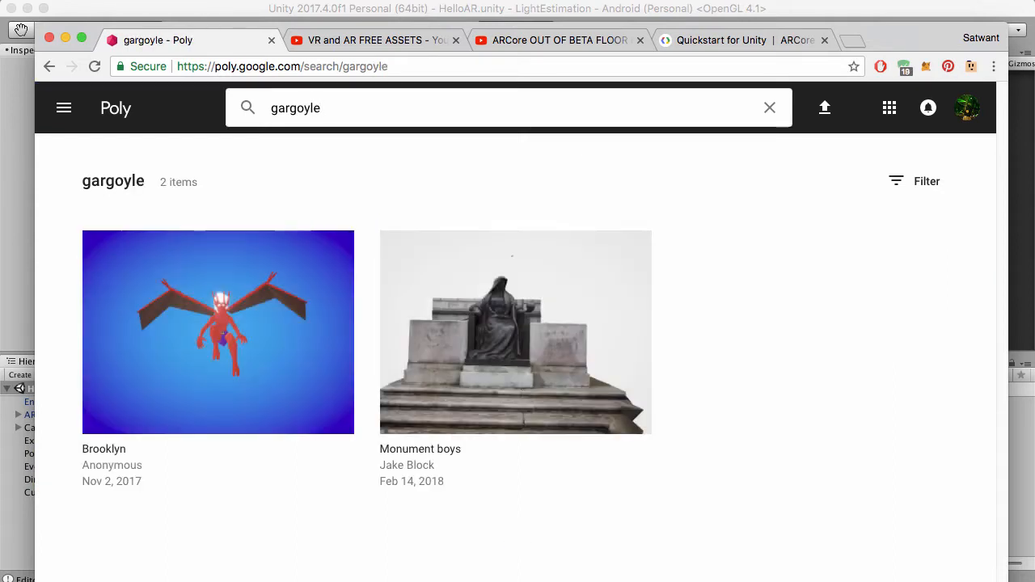
Open the Brooklyn gargoyle model's page, inspect the model in 3D and check its available download formats.
click(277, 296)
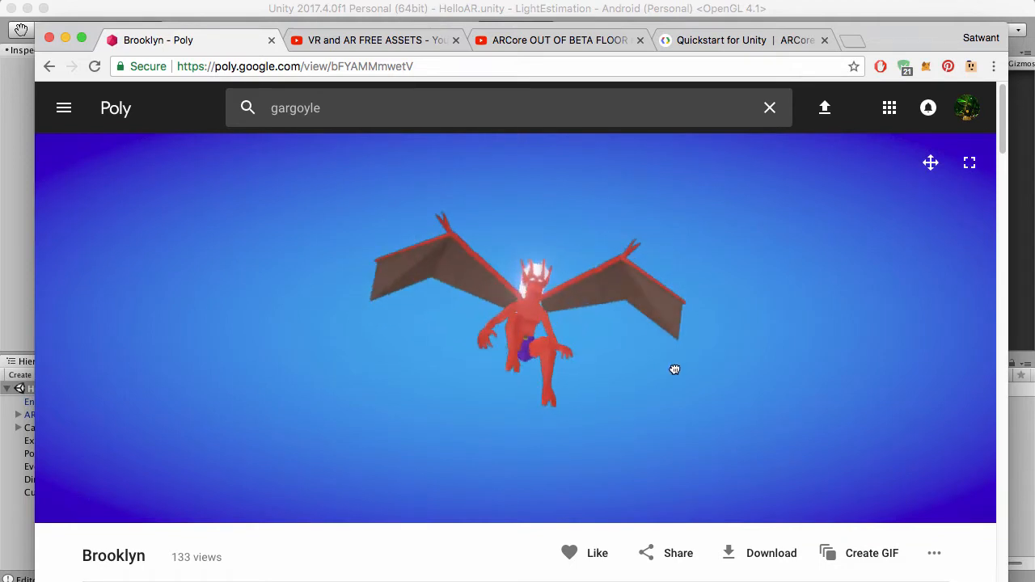
drag(533, 288, 594, 299)
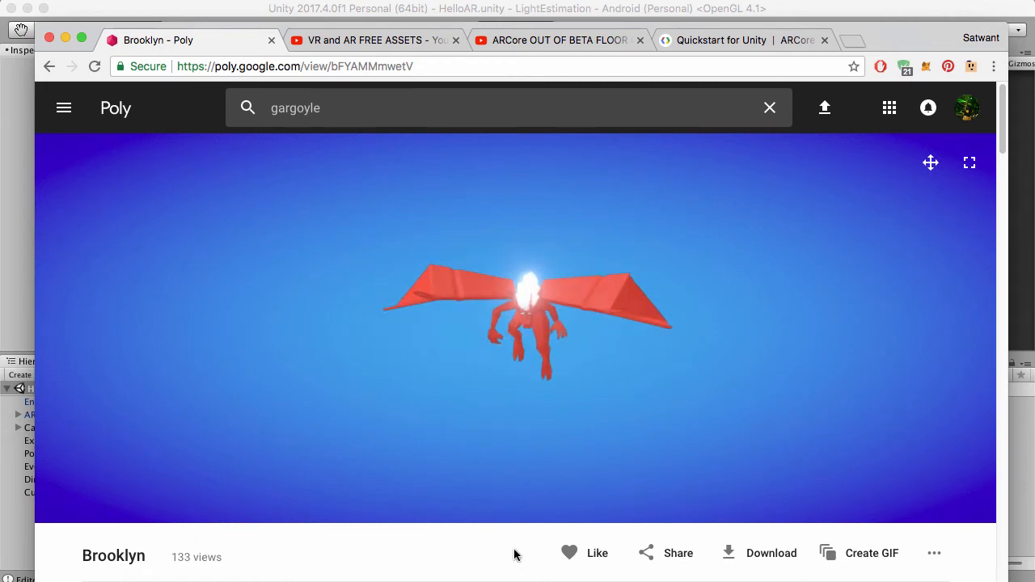
scroll(518, 554, down, 3)
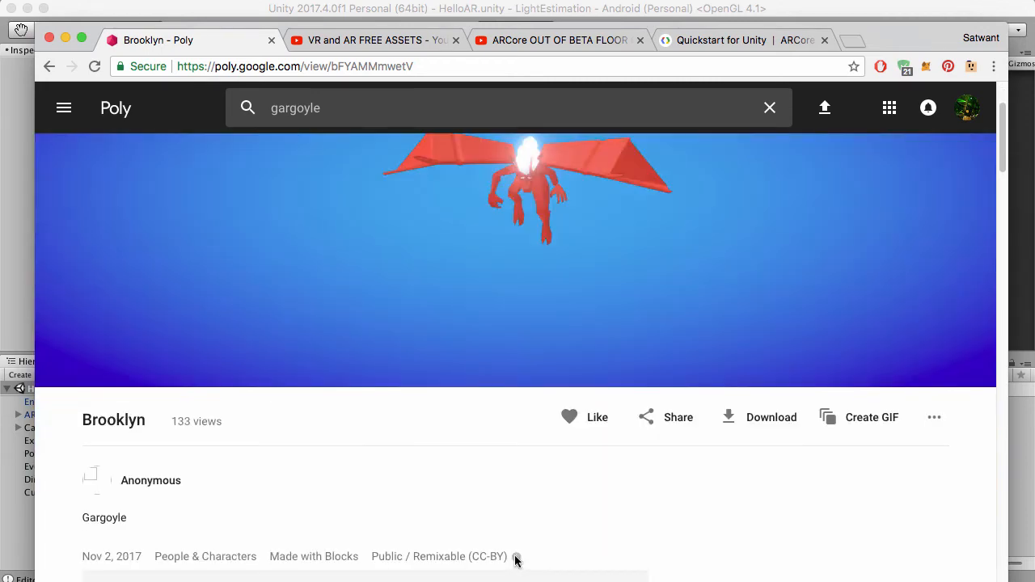
click(770, 424)
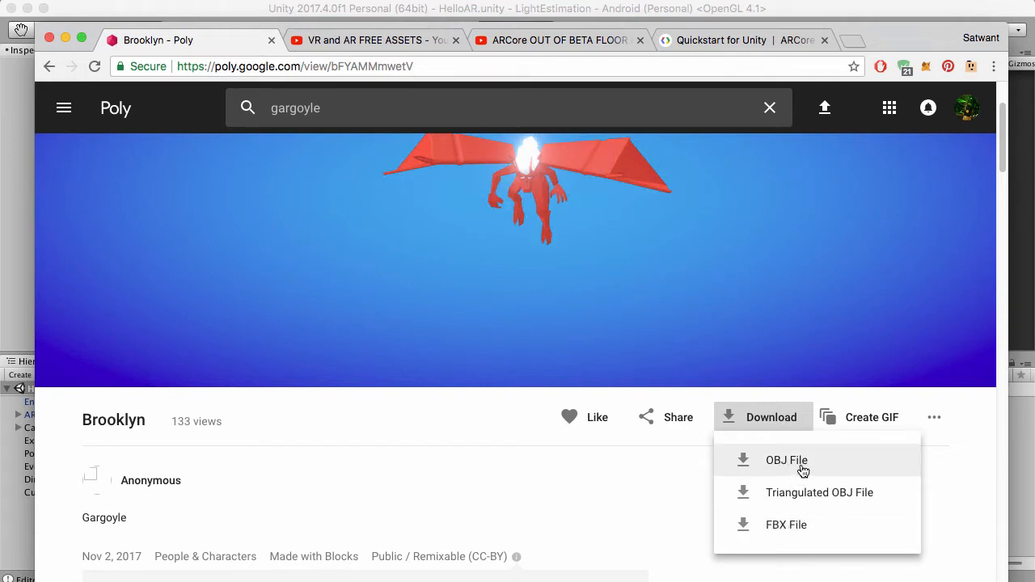
click(652, 484)
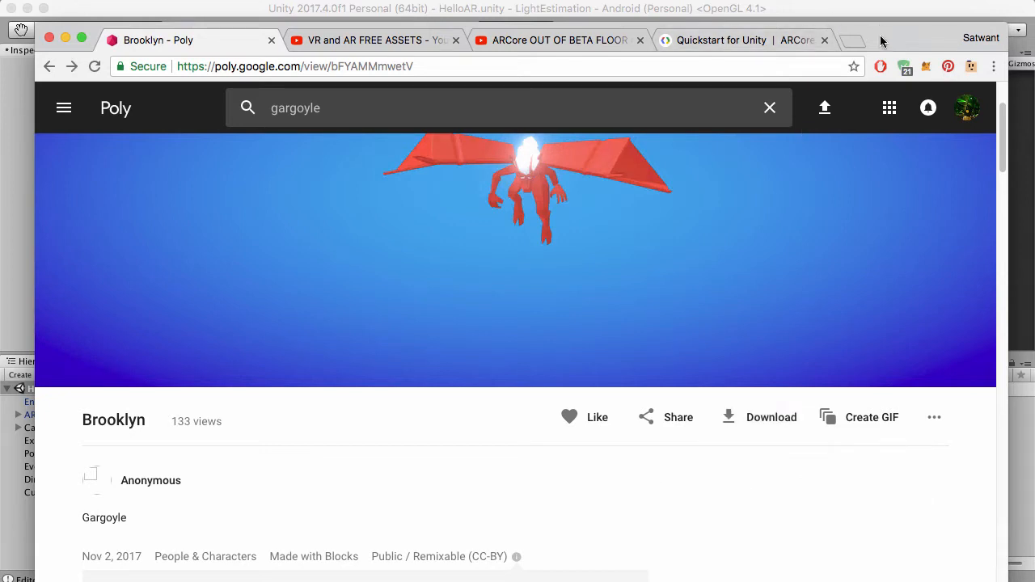
Switch to Unity, add the gargoyle model asset from the Assets folder to the HelloAR scene and focus on it.
drag(881, 36, 1034, 48)
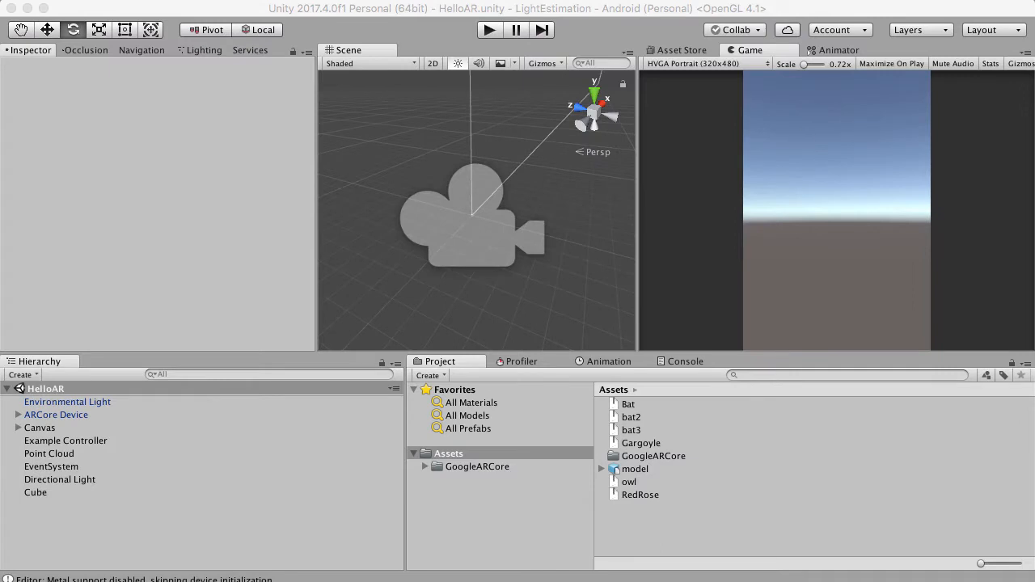
click(661, 528)
click(641, 443)
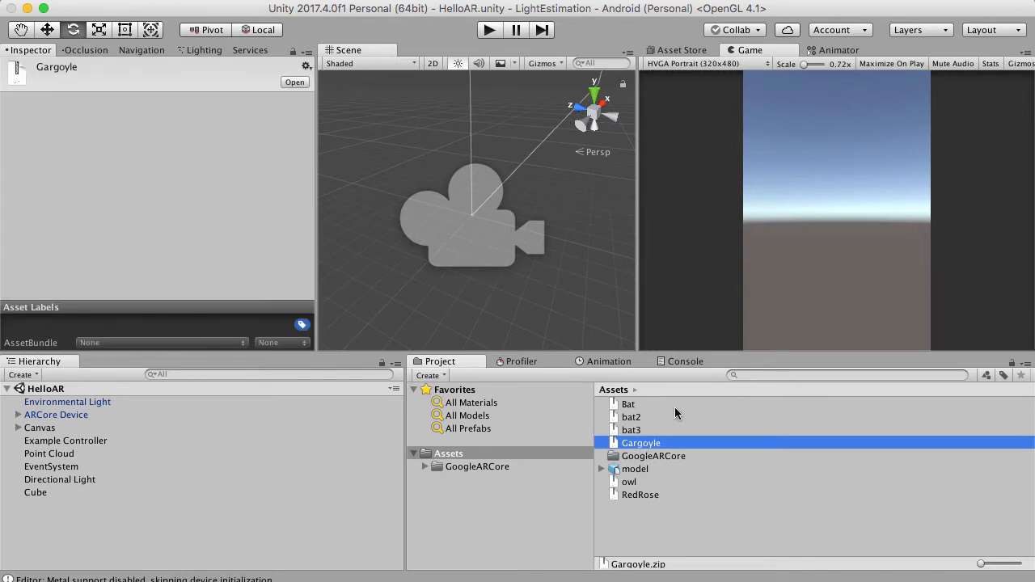
click(623, 470)
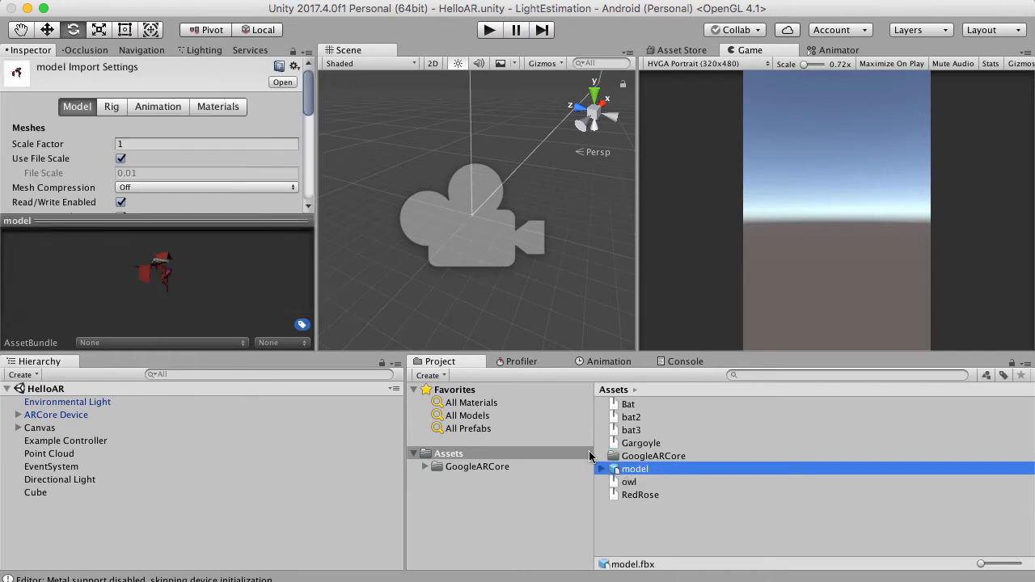
drag(616, 470, 258, 532)
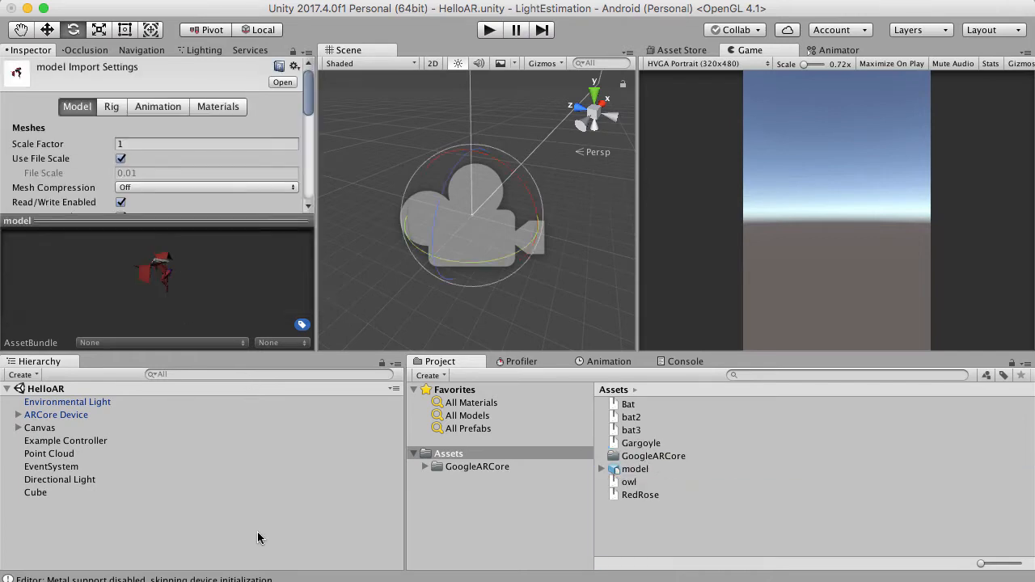
double_click(40, 506)
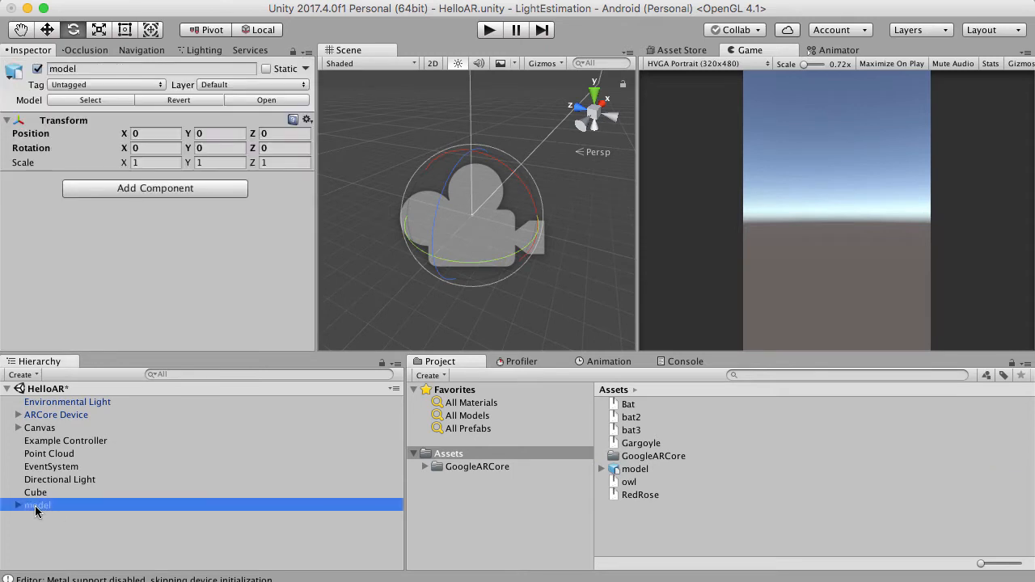
Examine the gargoyle model from different angles and look through the individual meshes in its second child group.
scroll(487, 238, up, 8)
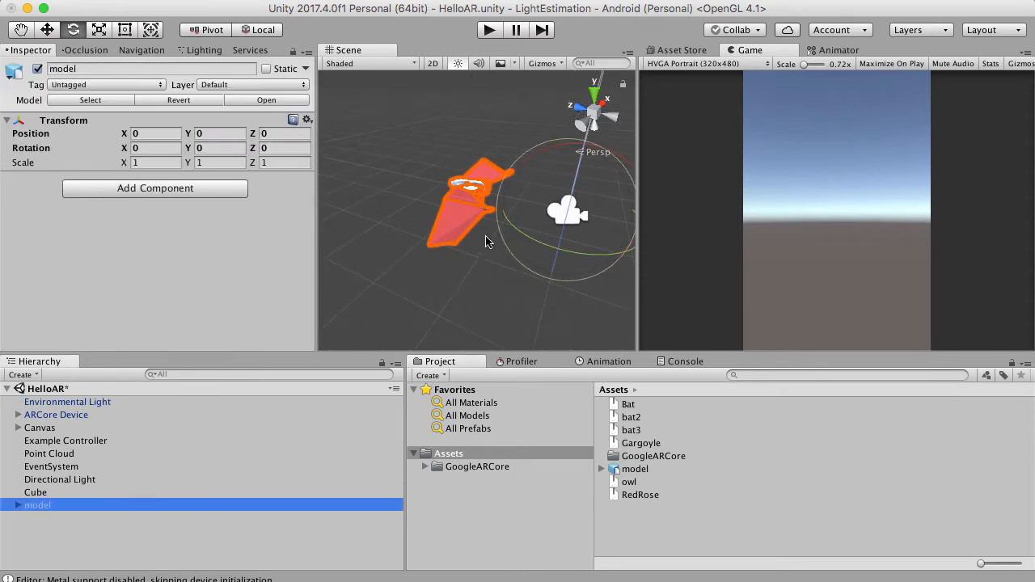
right_drag(479, 211, 316, 143)
scroll(418, 227, down, 8)
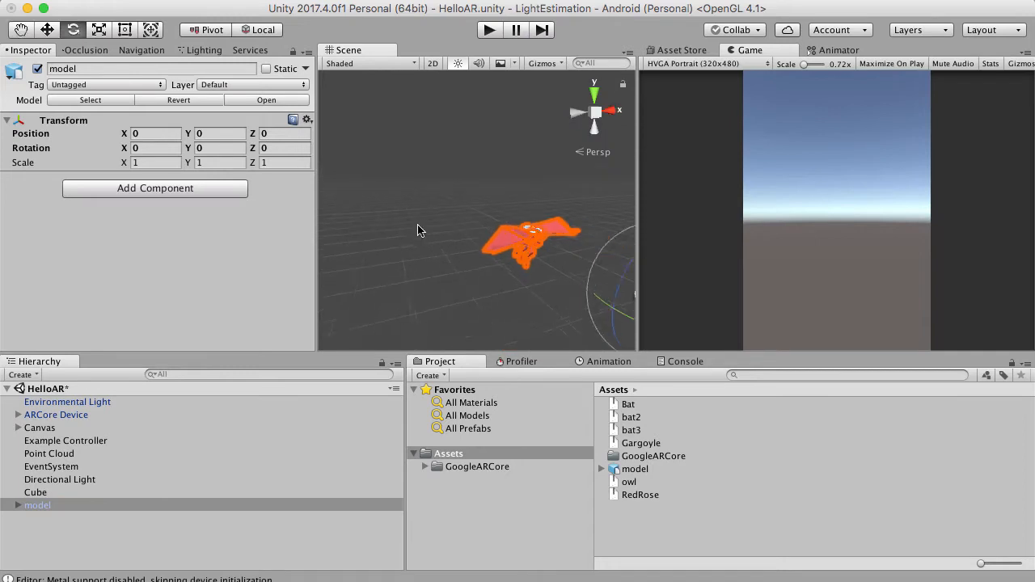
right_drag(597, 289, 439, 232)
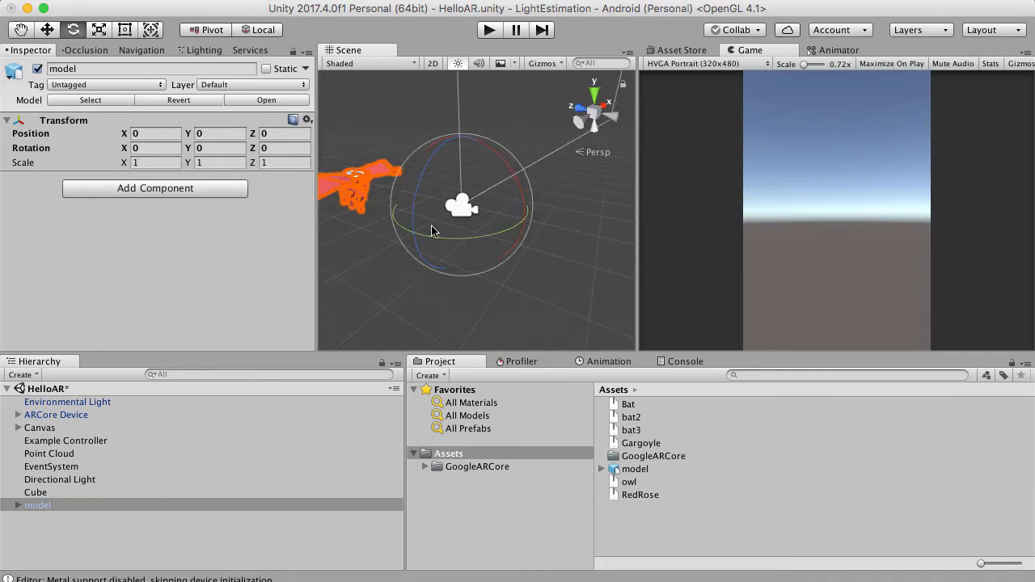
right_drag(536, 257, 547, 234)
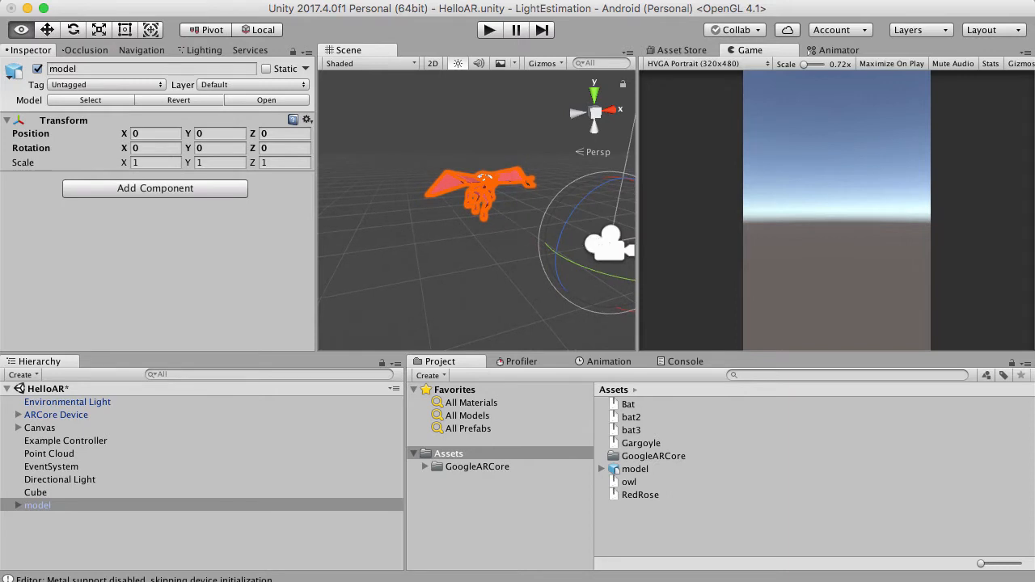
click(18, 506)
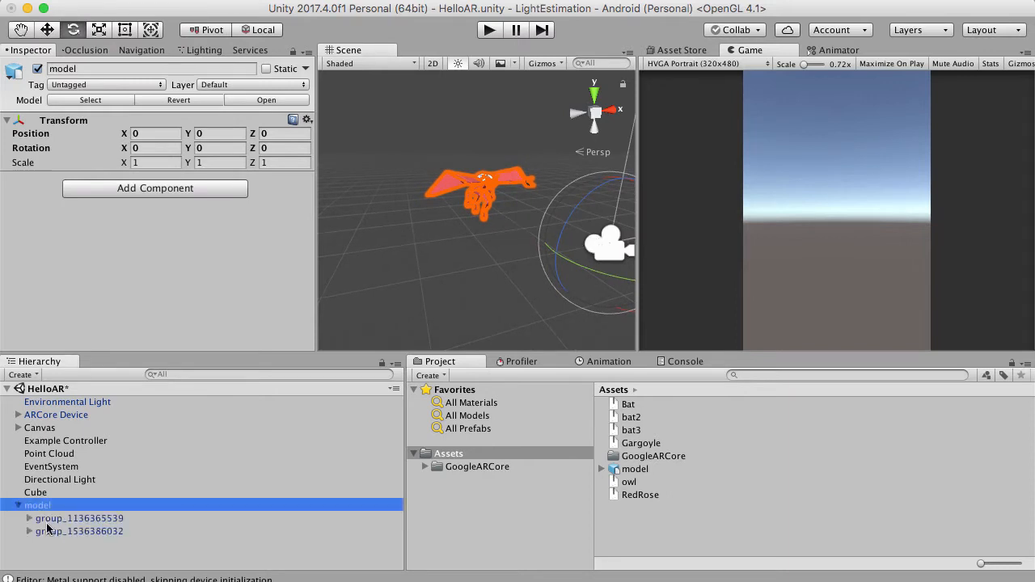
click(30, 531)
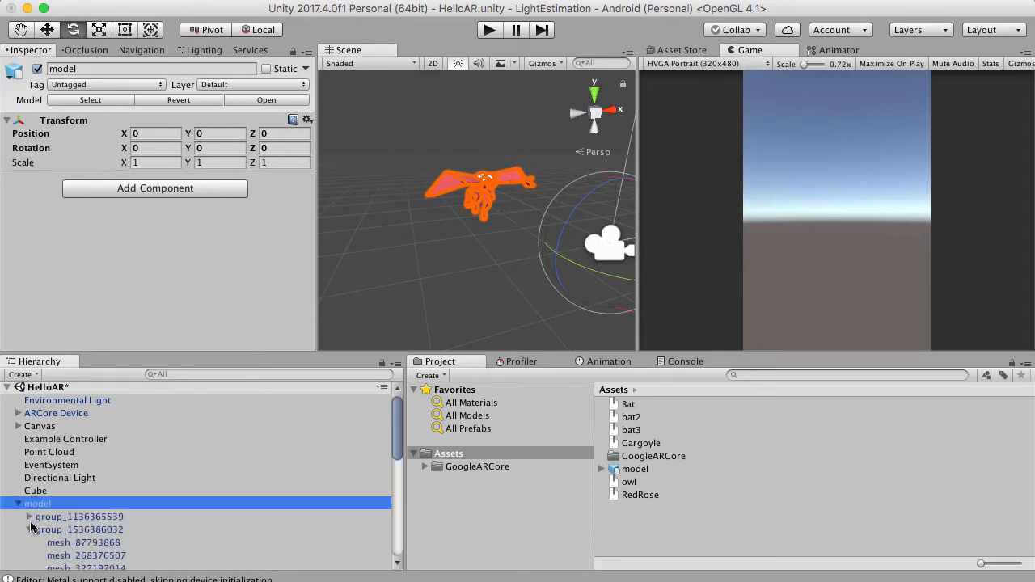
scroll(84, 518, down, 10)
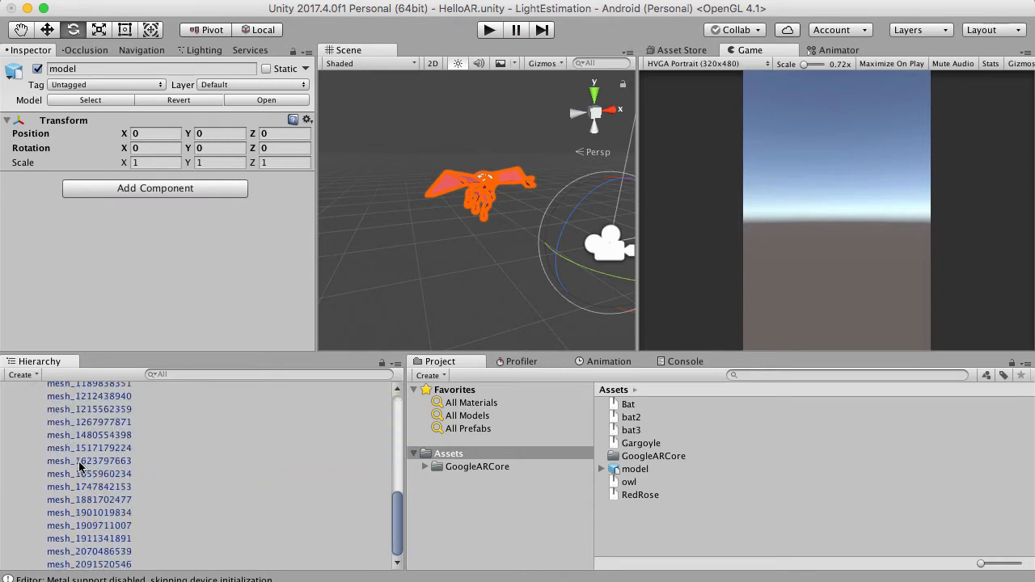
click(79, 461)
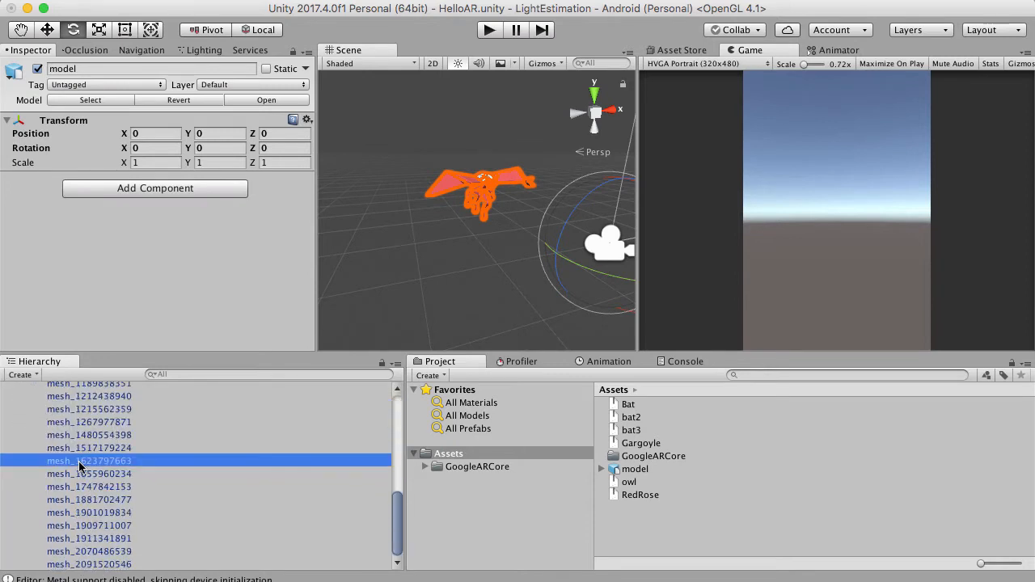
click(95, 538)
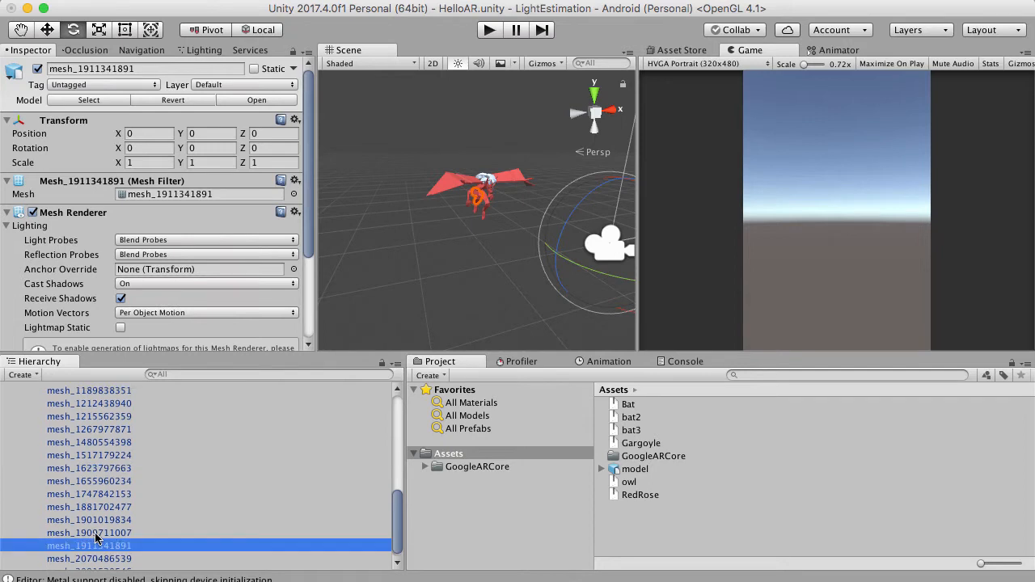
scroll(95, 537, up, 10)
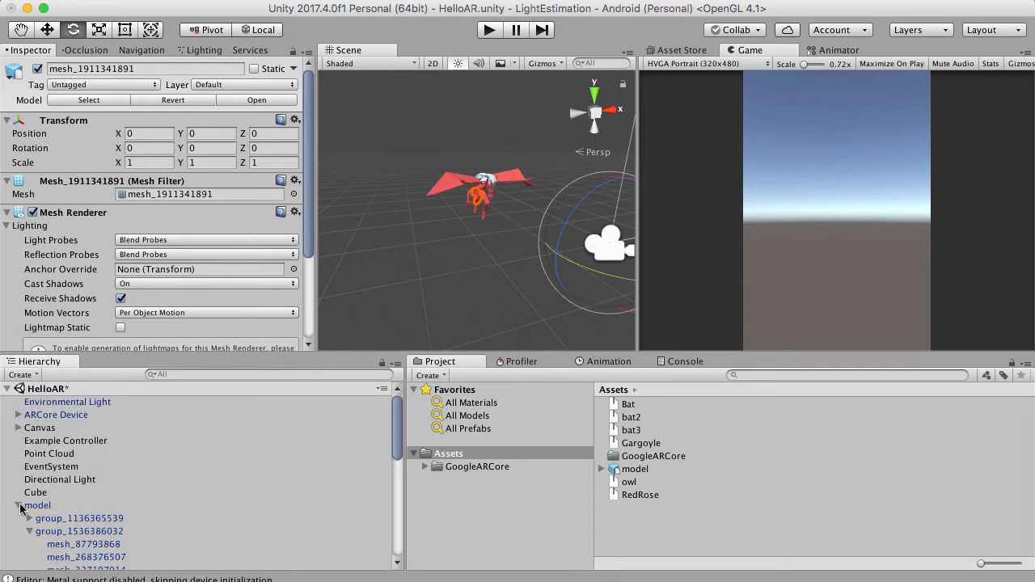
click(17, 505)
click(94, 525)
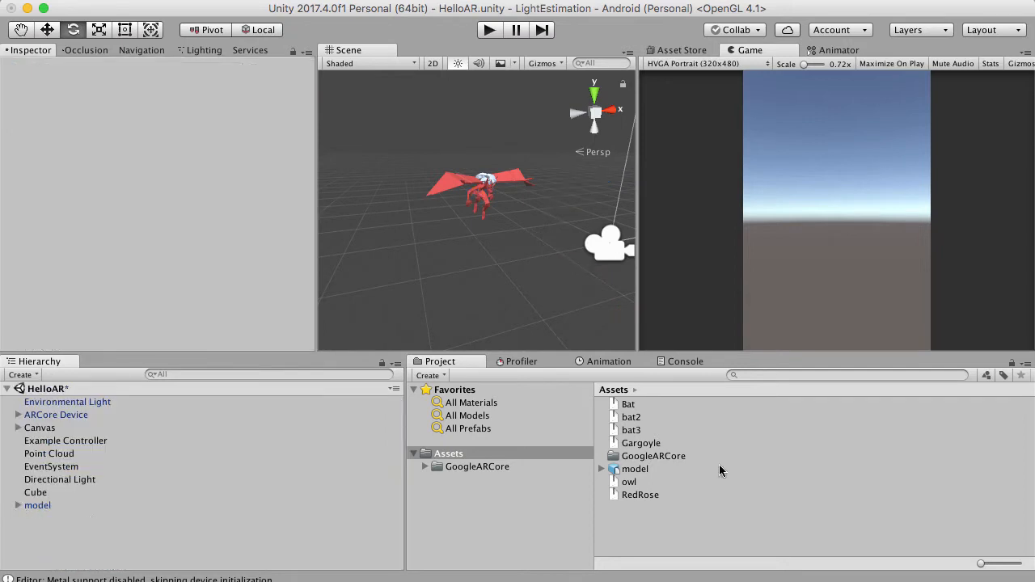
Switch to Finder, extract Bat.zip in the project's Assets folder and return to Unity so the Bat folder imports.
click(566, 580)
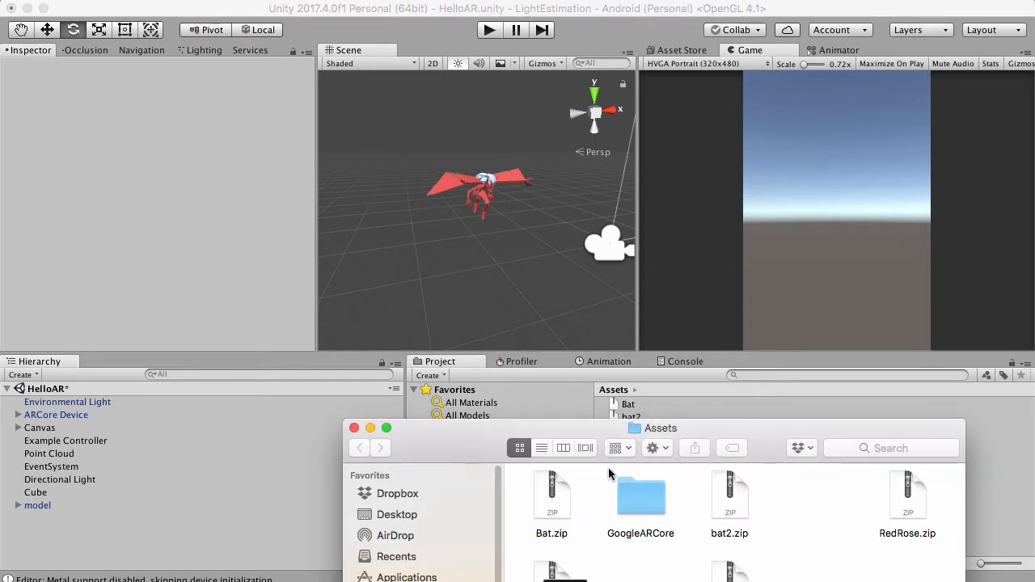
click(549, 515)
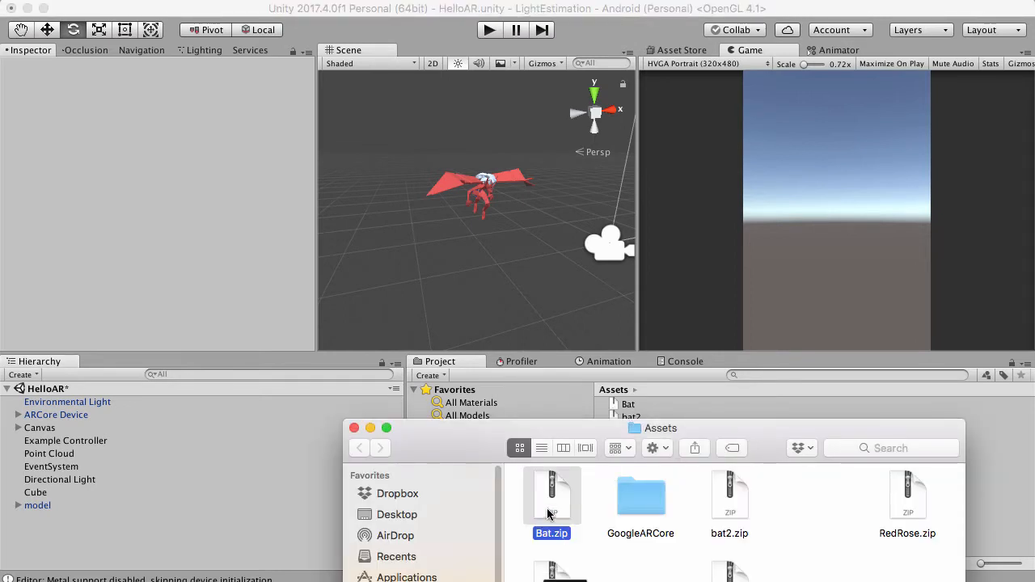
double_click(548, 515)
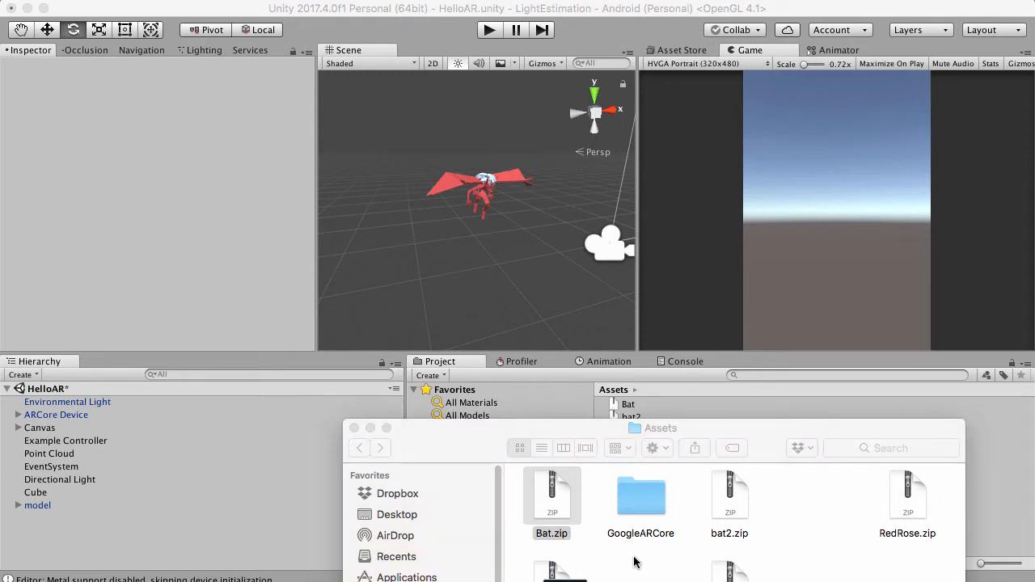
click(758, 15)
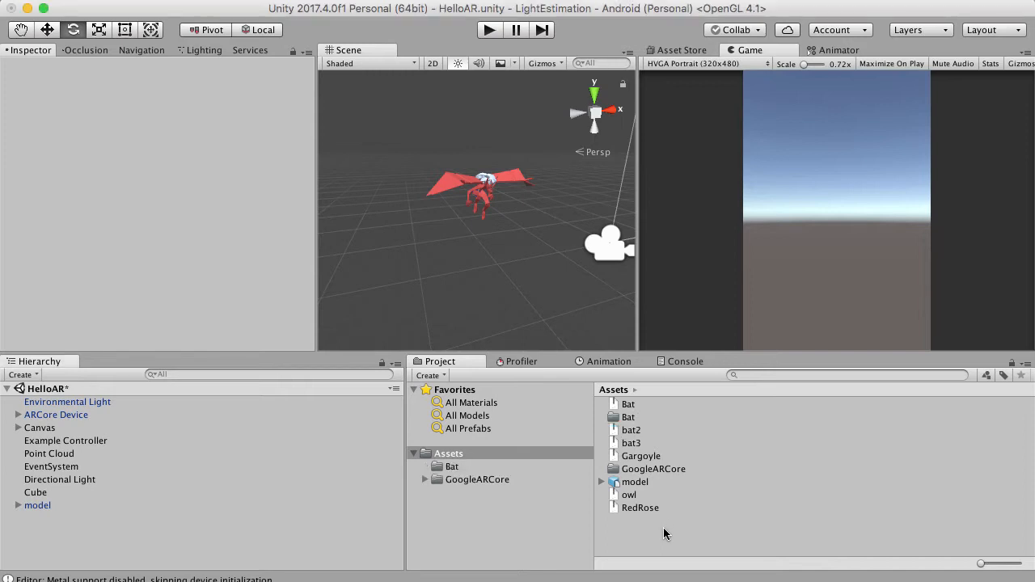
Add the NOVELO_BAT model from the Bat folder to the scene and focus on its default mesh.
double_click(614, 419)
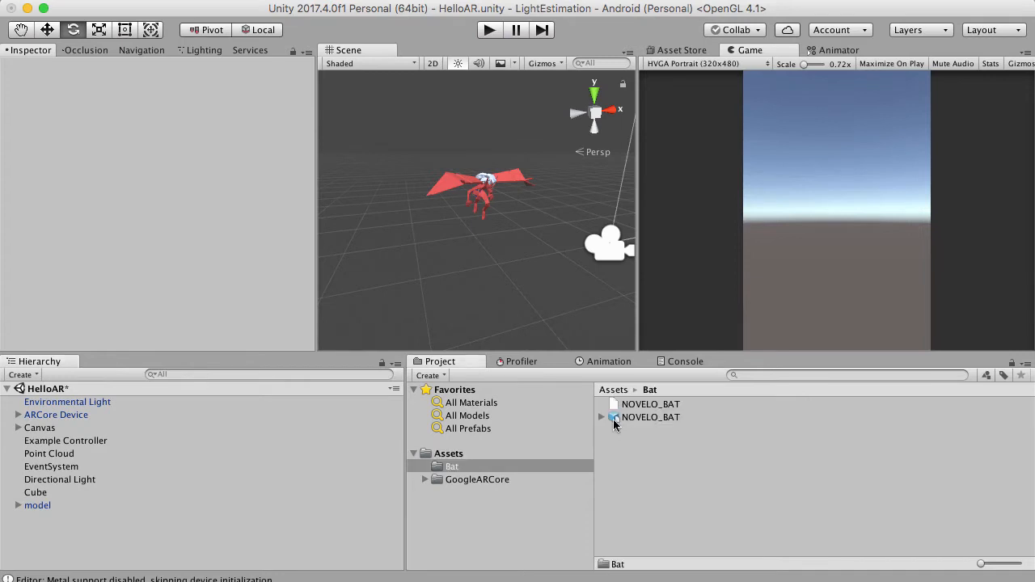
click(618, 419)
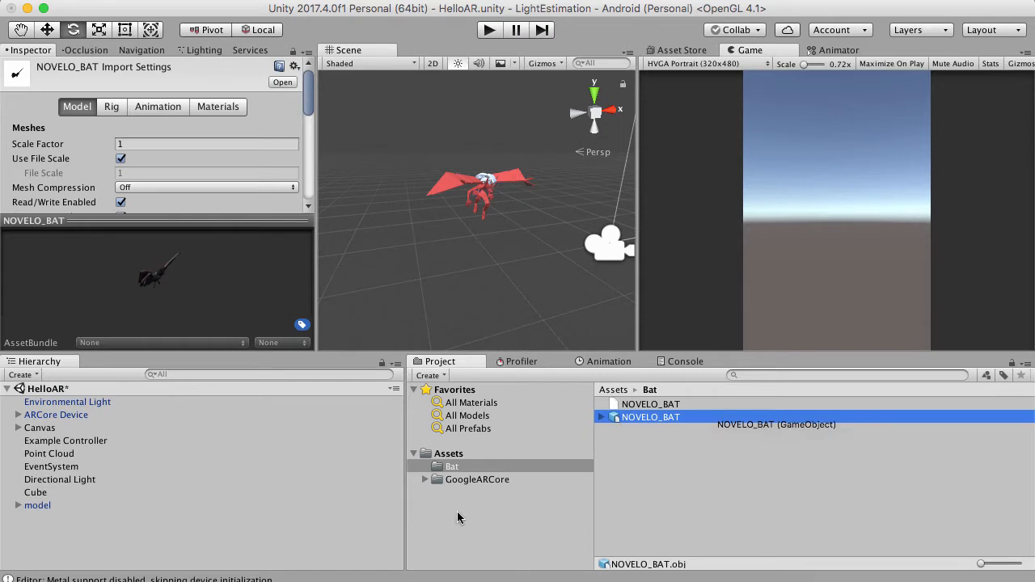
drag(458, 513, 299, 543)
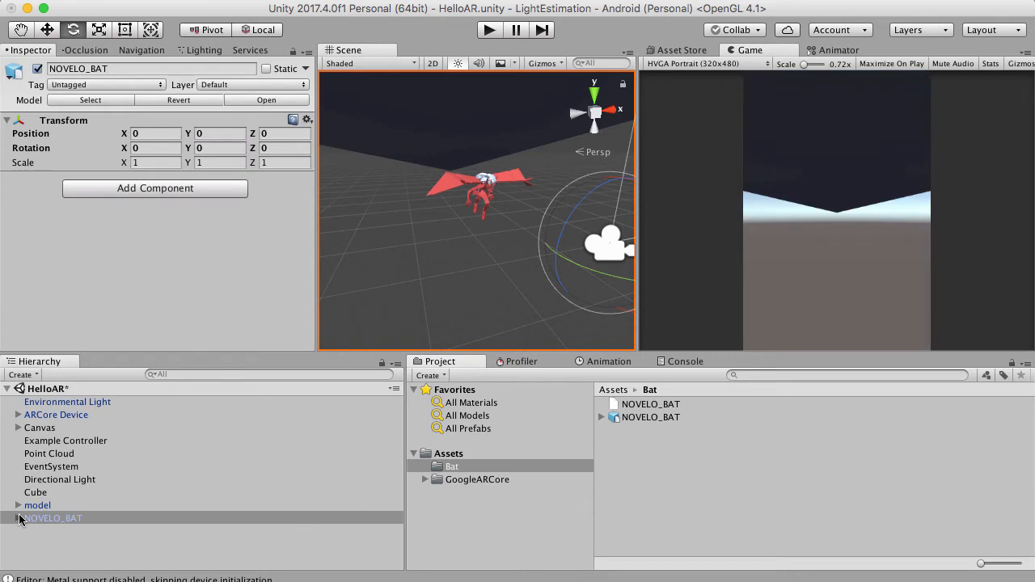
click(19, 518)
click(43, 531)
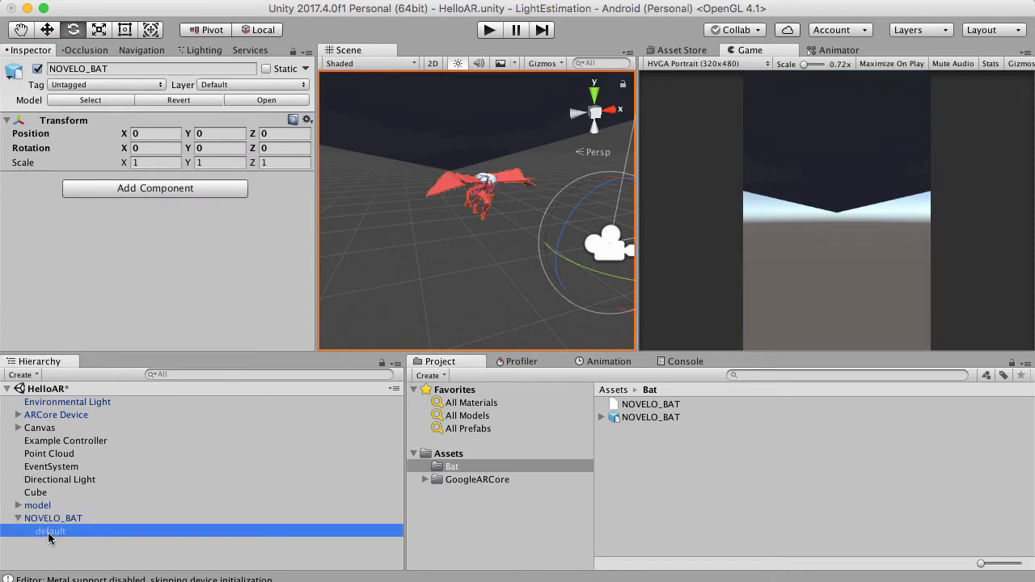
double_click(48, 538)
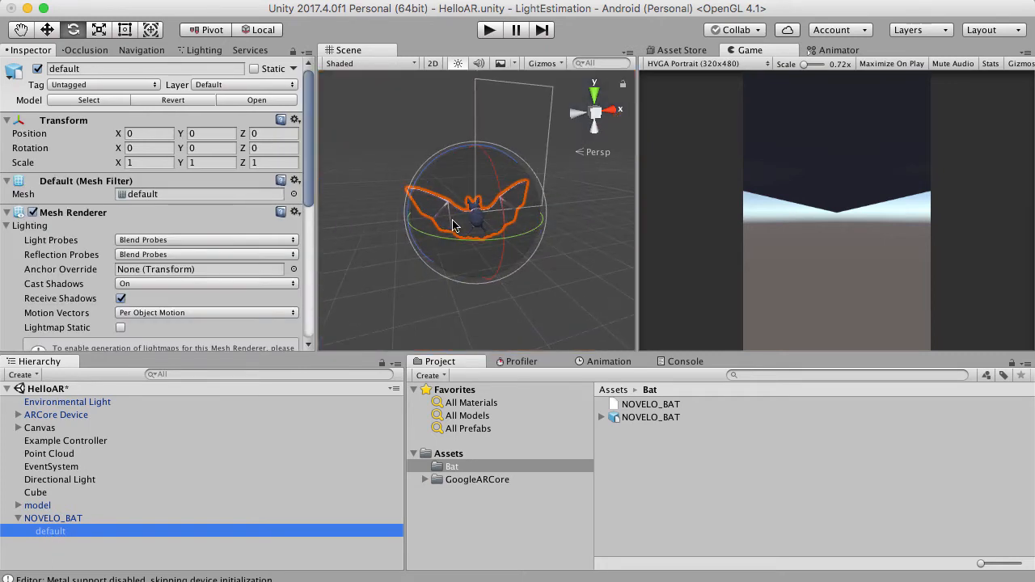
scroll(453, 226, up, 2)
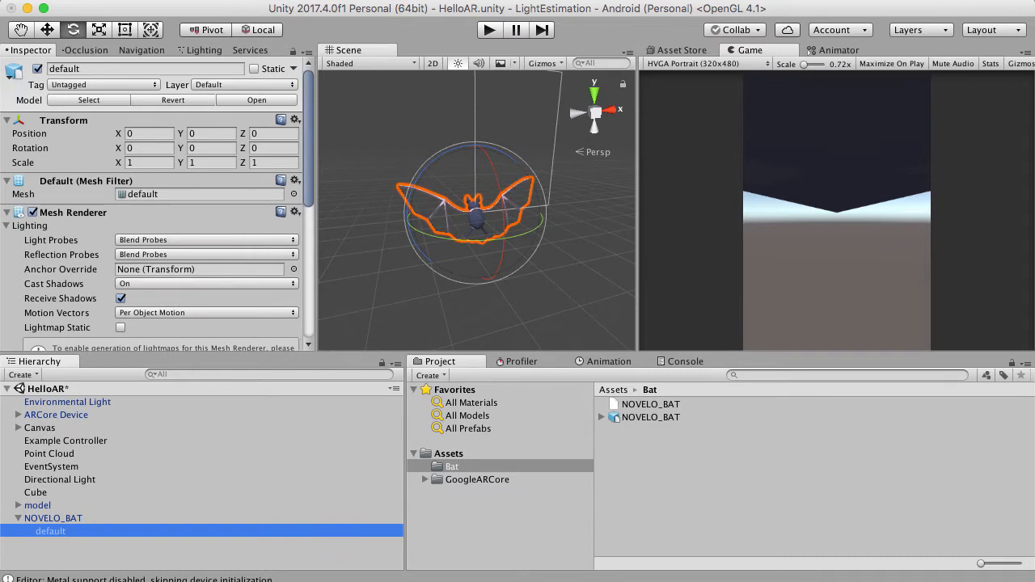
Delete NOVELO_BAT from the scene and expand the gargoyle model's child groups in the hierarchy.
click(64, 520)
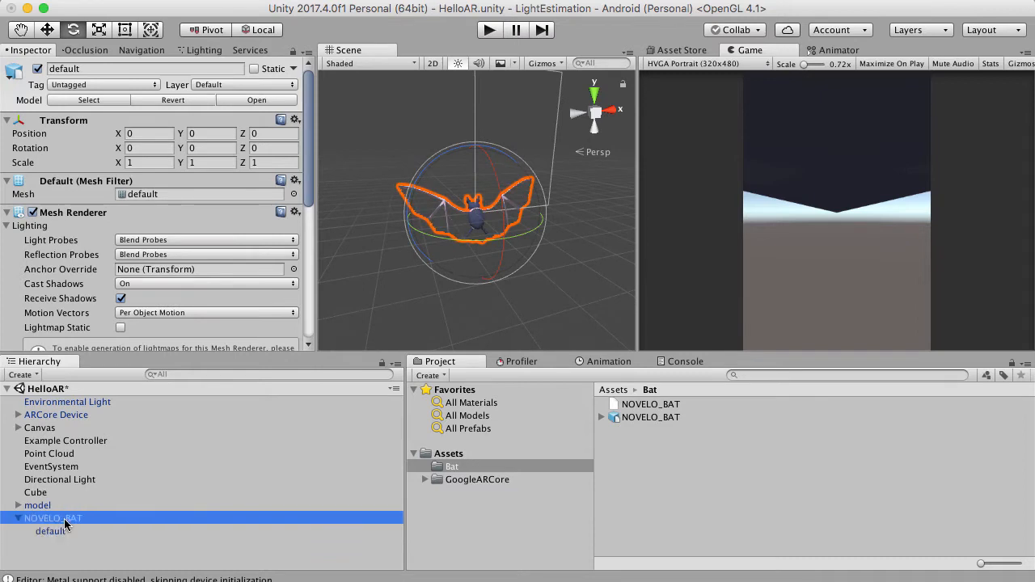
right_click(65, 523)
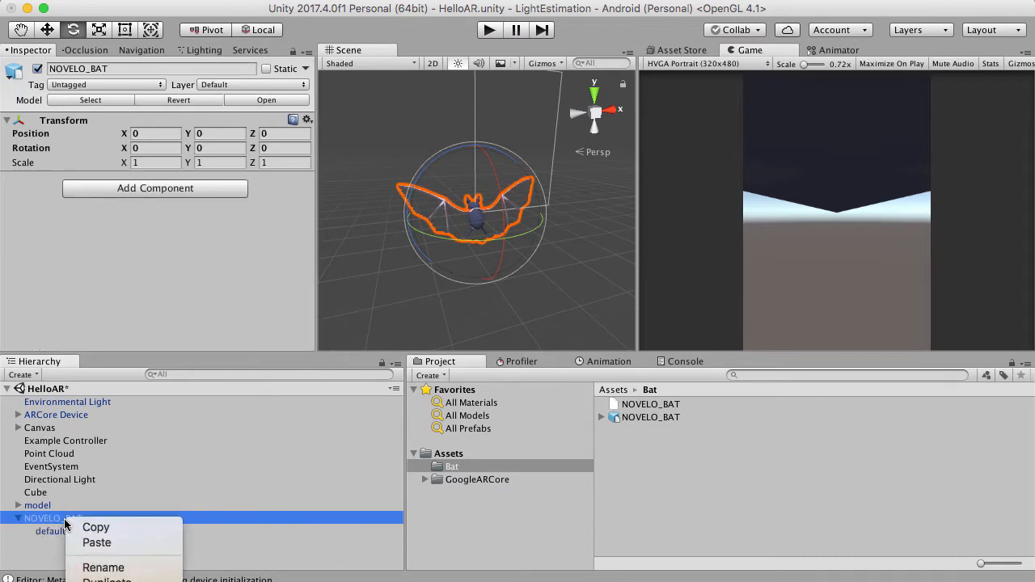
click(95, 581)
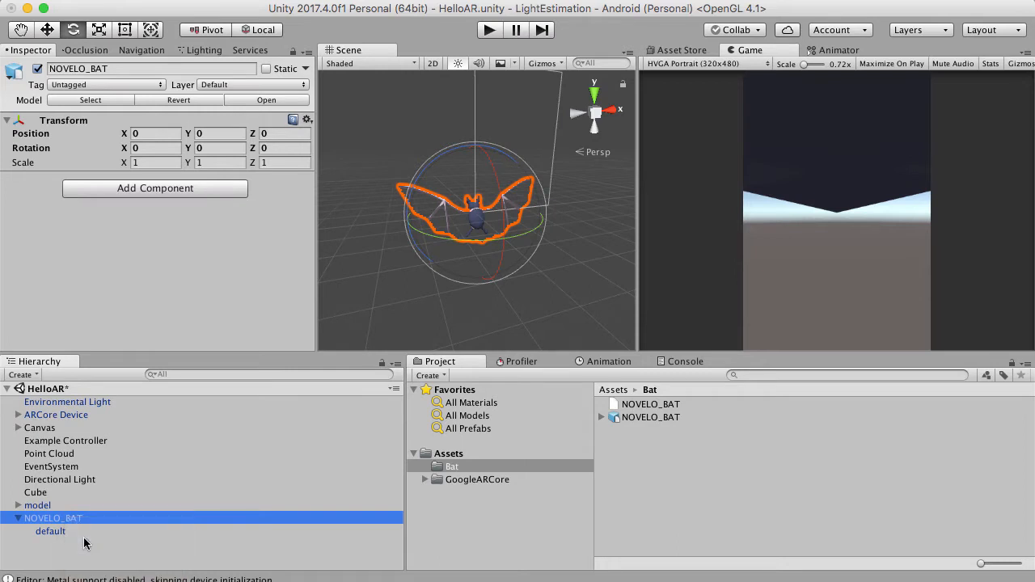
click(18, 505)
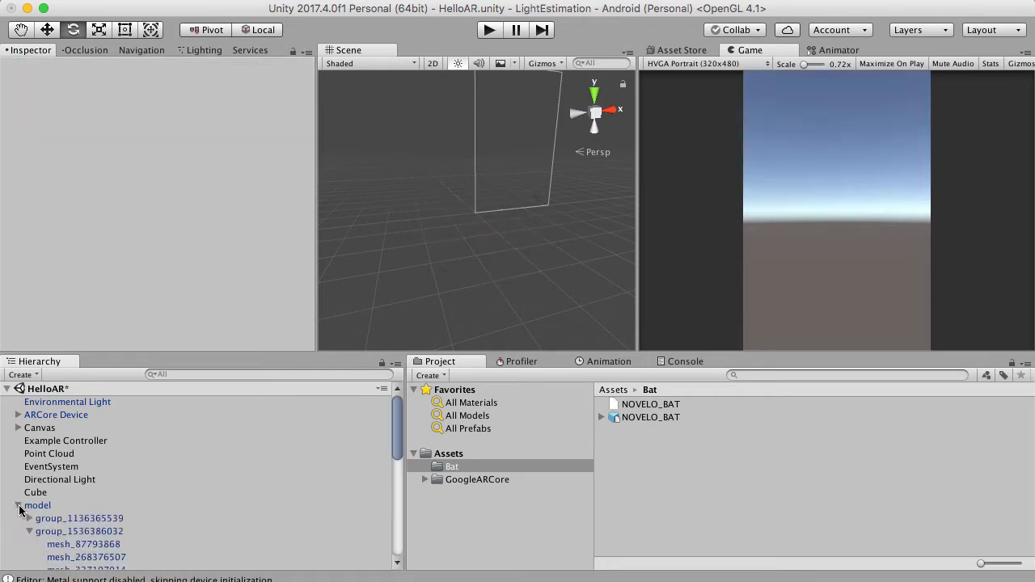
Collapse the gargoyle model's second child group and focus the scene view on the whole model.
click(29, 532)
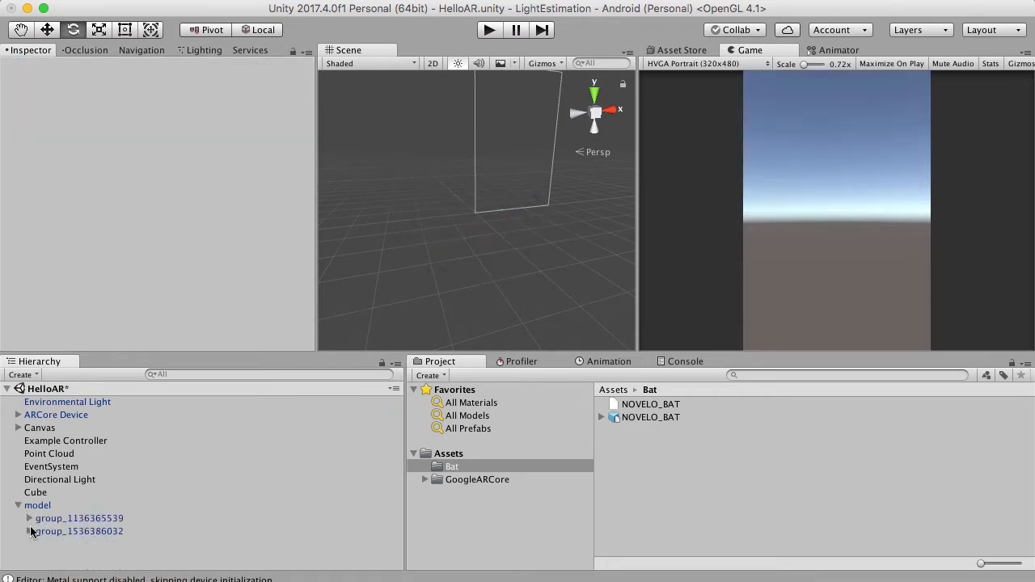
click(32, 508)
double_click(32, 508)
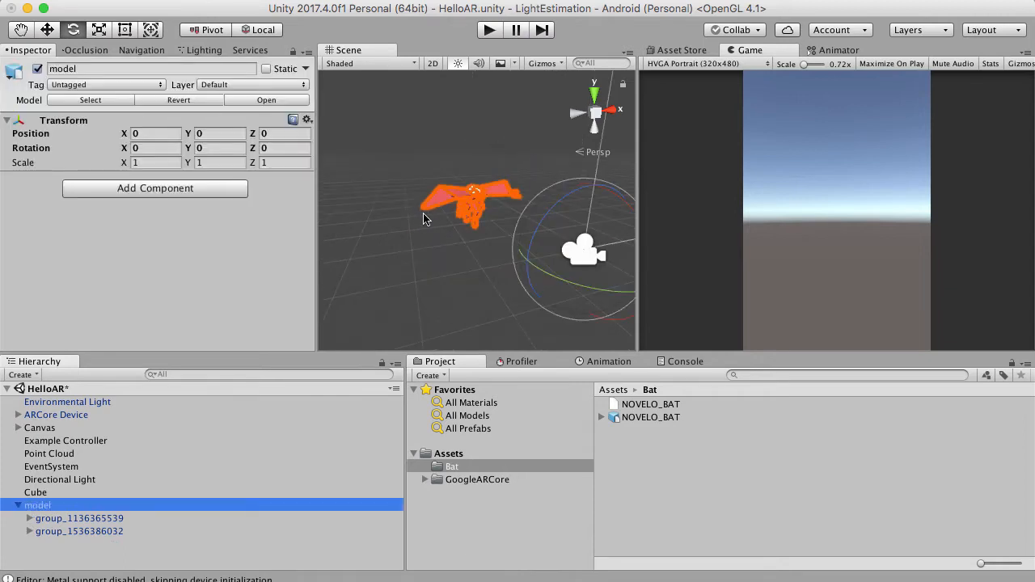
Reveal the Bat folder in Finder, move it to the trash and return to Unity, selecting the model asset in Assets.
click(453, 470)
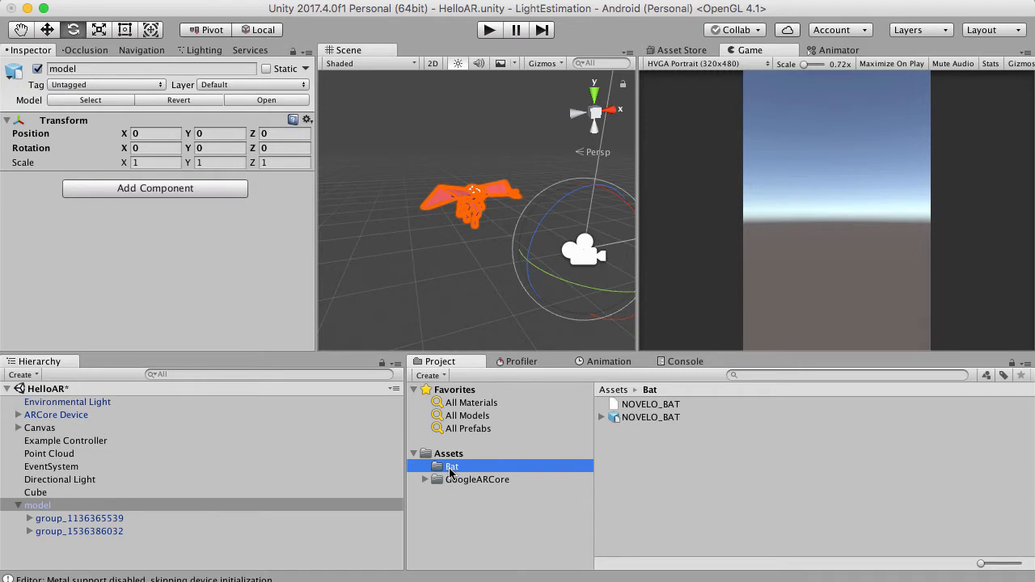
right_click(450, 471)
click(494, 488)
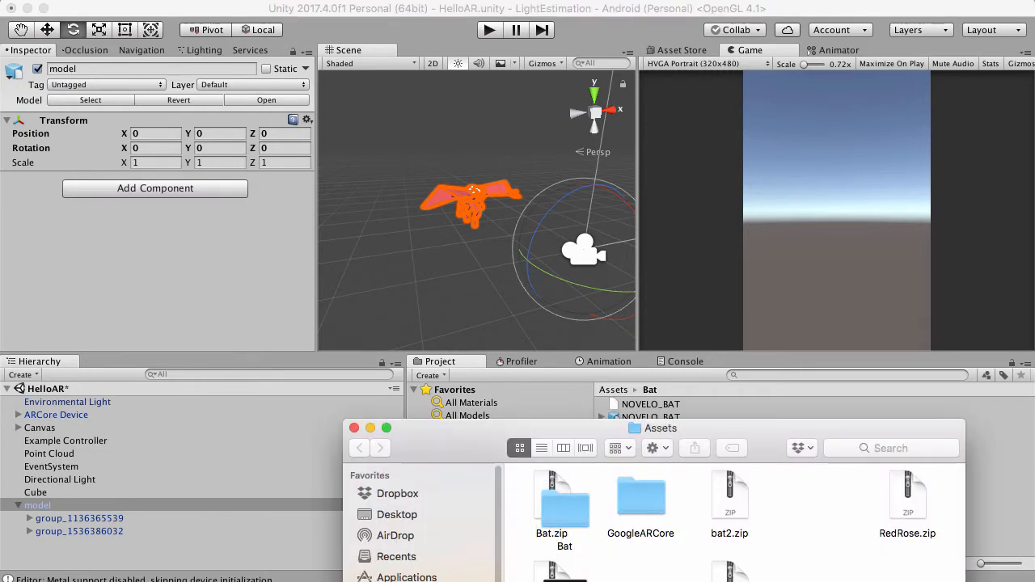
click(581, 521)
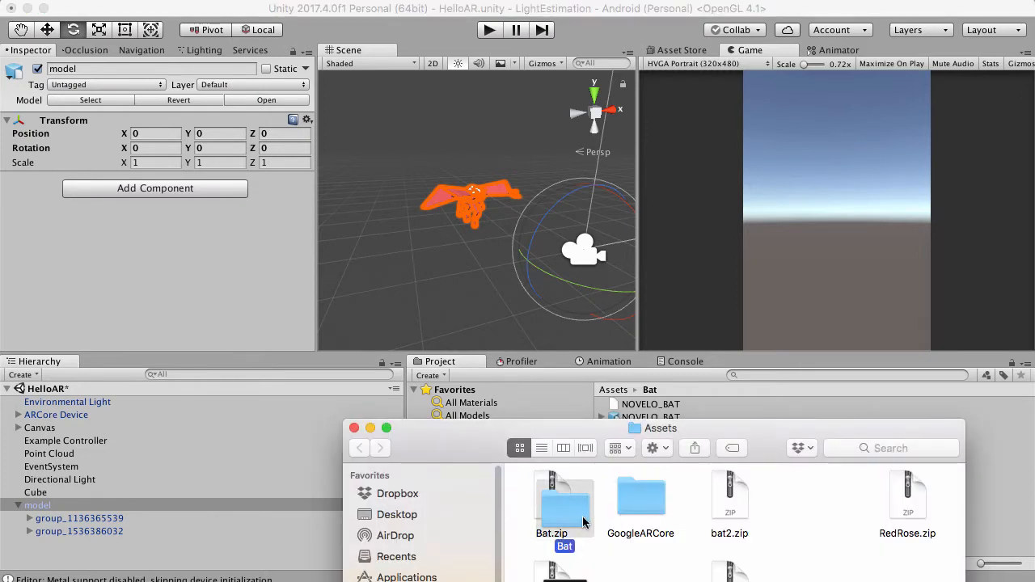
right_click(584, 522)
click(628, 483)
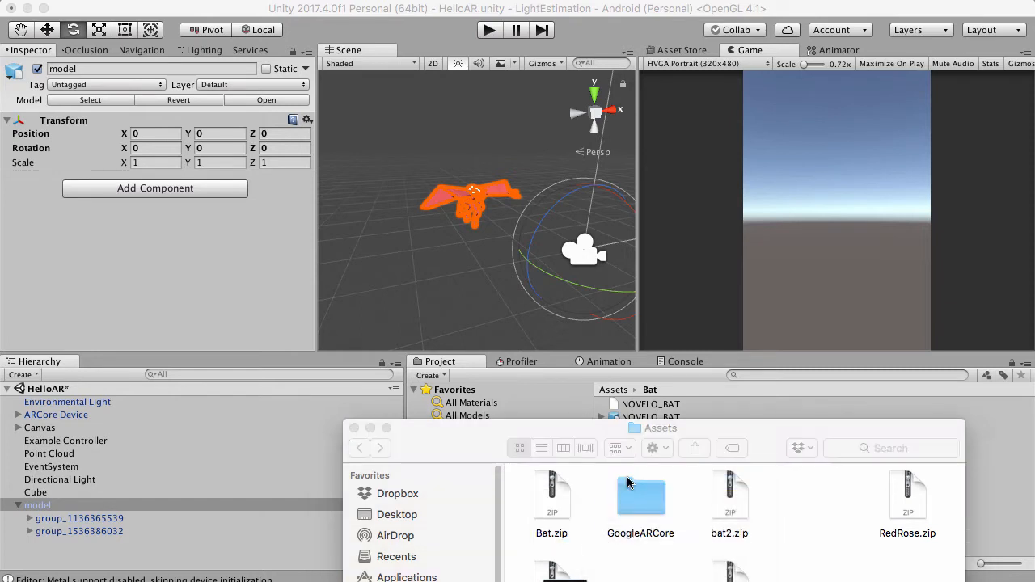
click(682, 21)
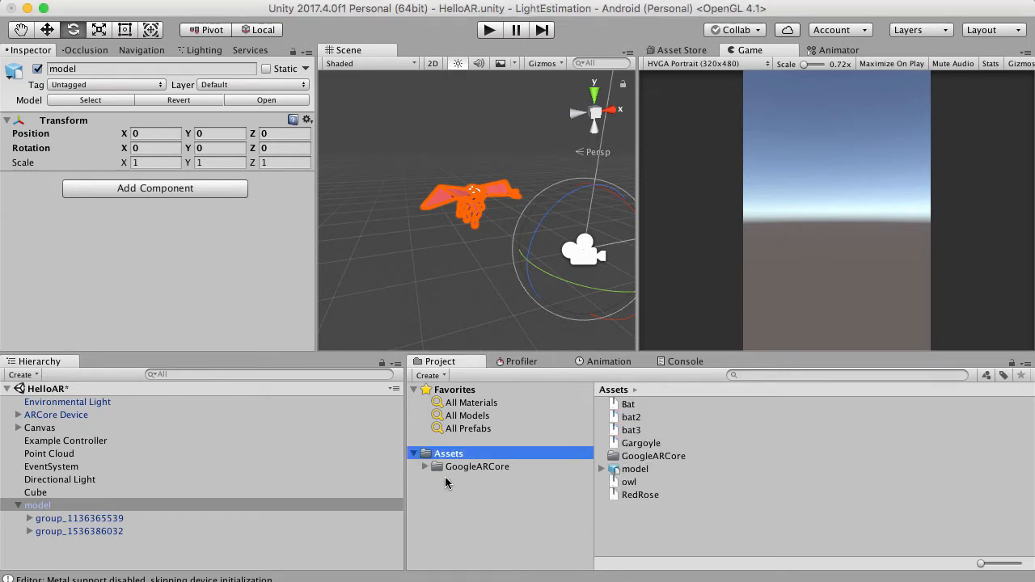
click(618, 470)
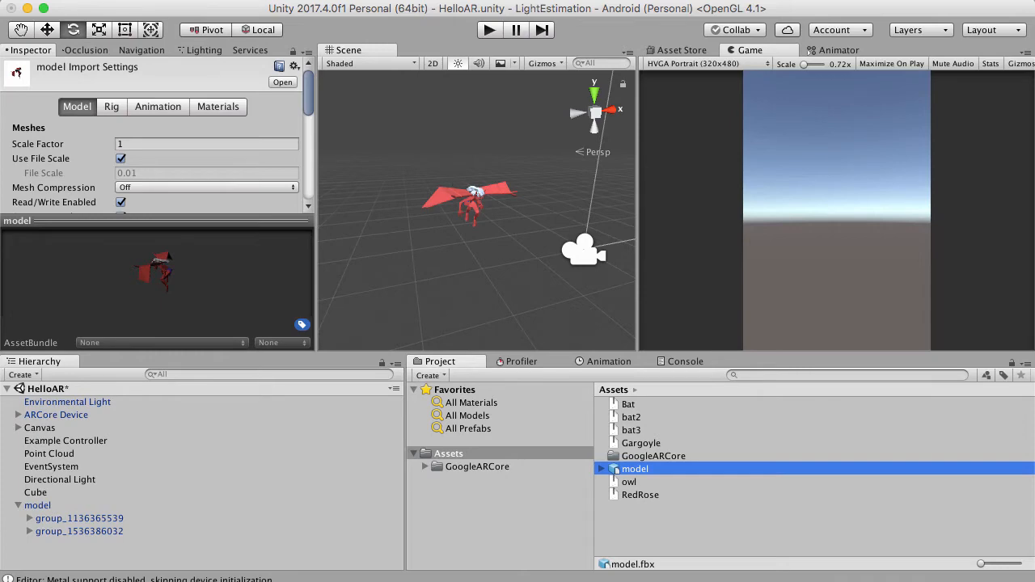
Switch to Chrome and search Poly for "flower".
key(super+Tab)
drag(839, 512, 907, 165)
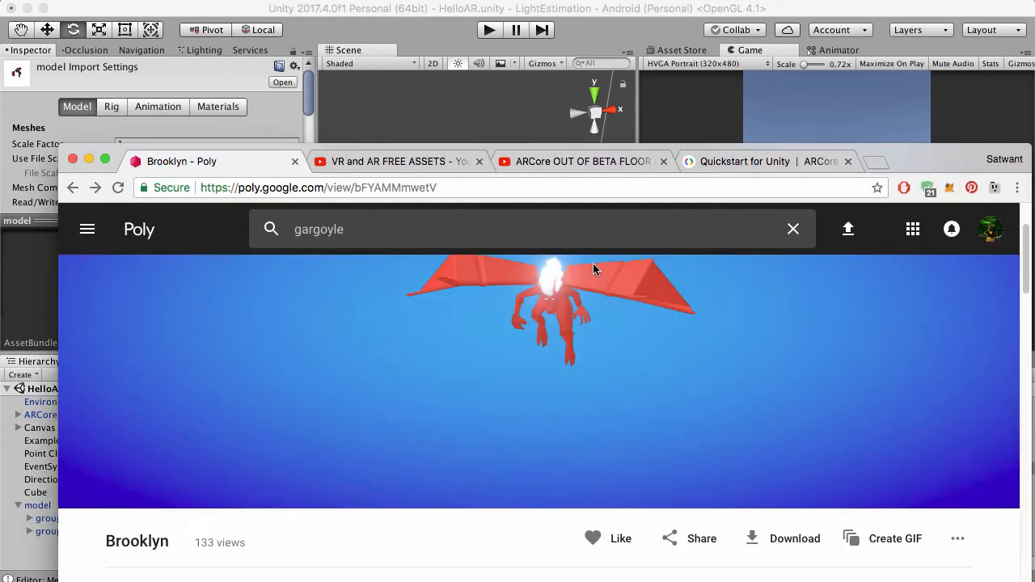
click(521, 228)
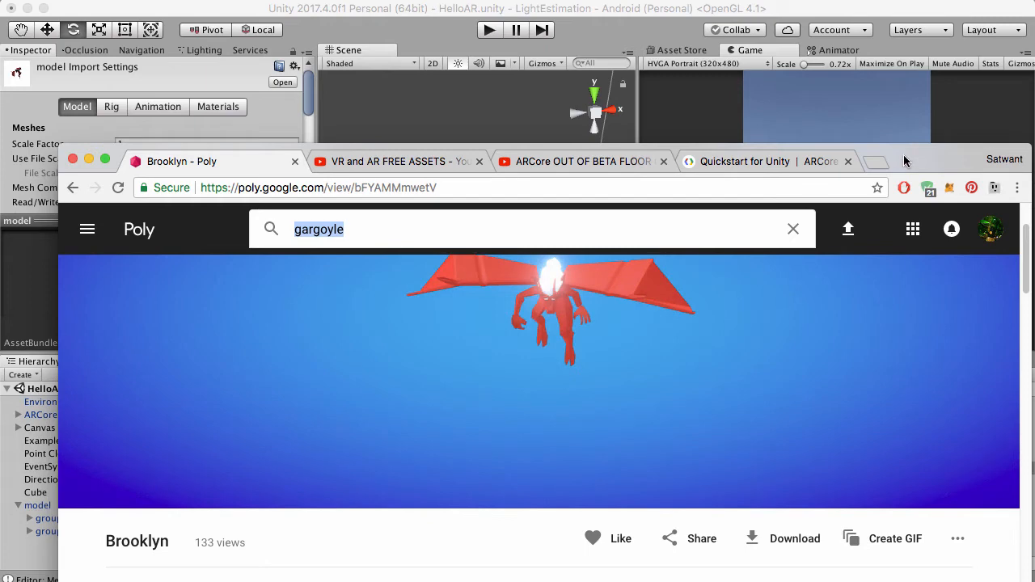
drag(905, 158, 1007, 4)
drag(1034, 581, 863, 127)
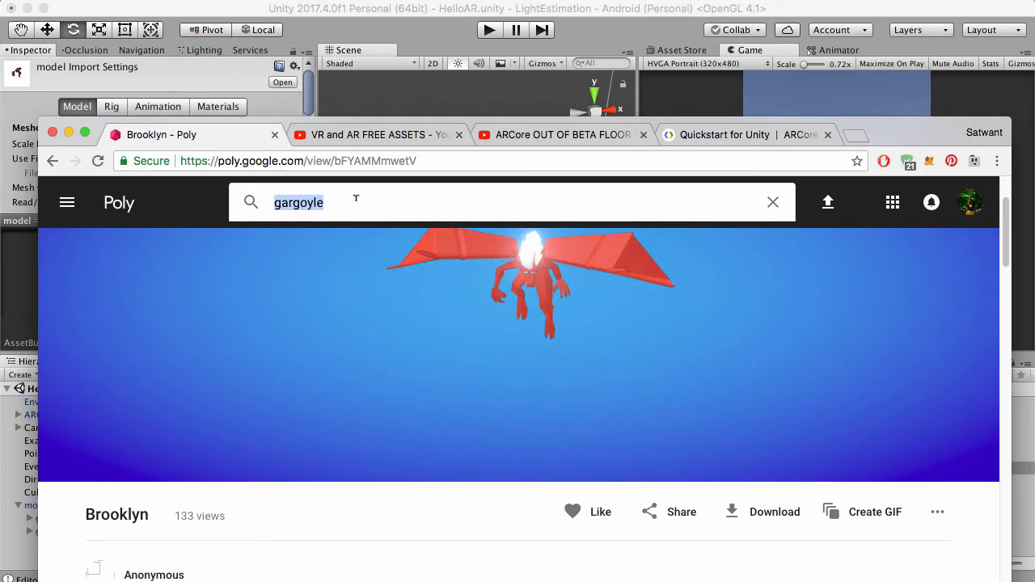
text(flower)
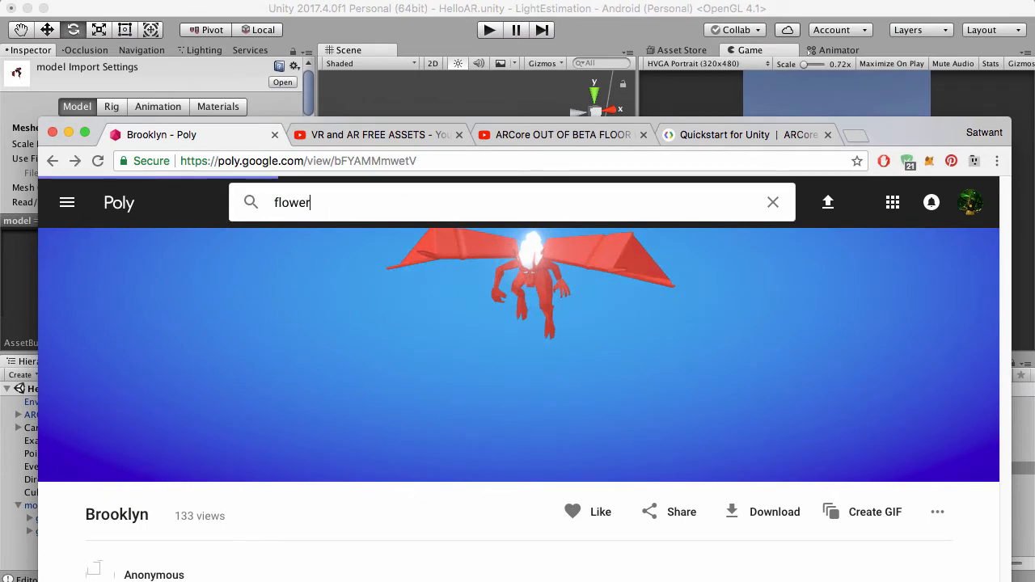
key(Return)
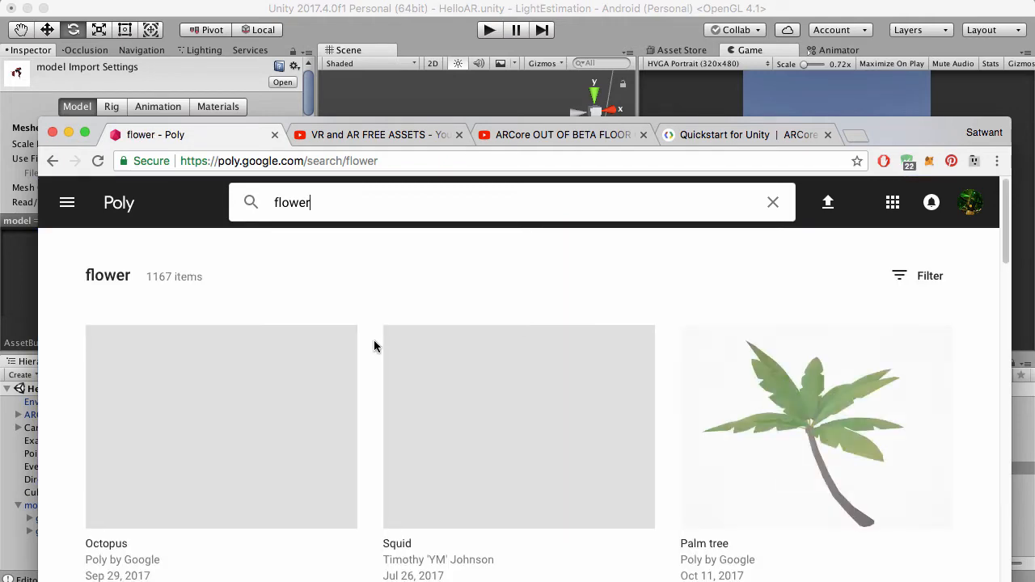
Look through the flower search results on Poly and return to Unity.
scroll(374, 348, down, 5)
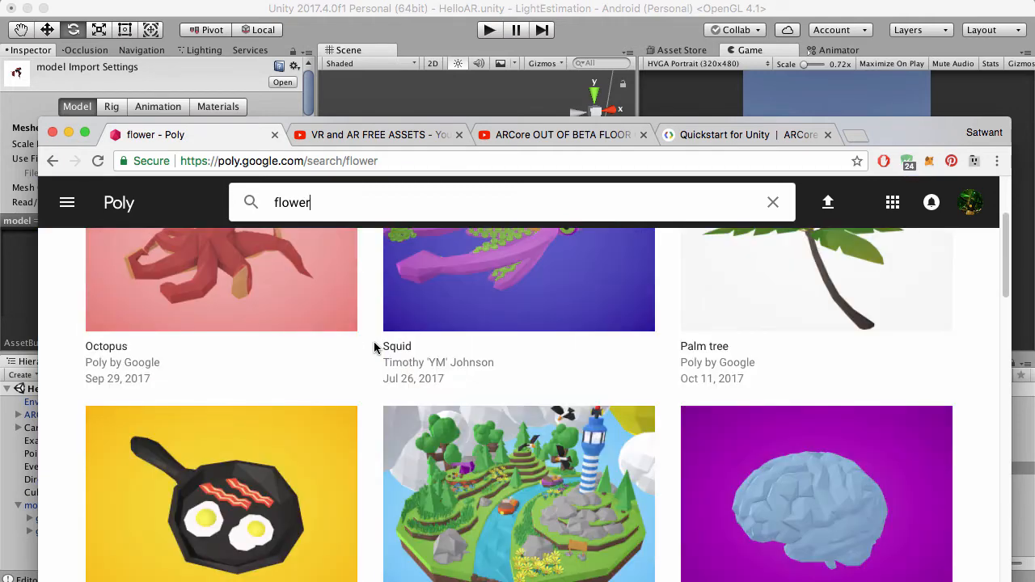
scroll(360, 346, down, 10)
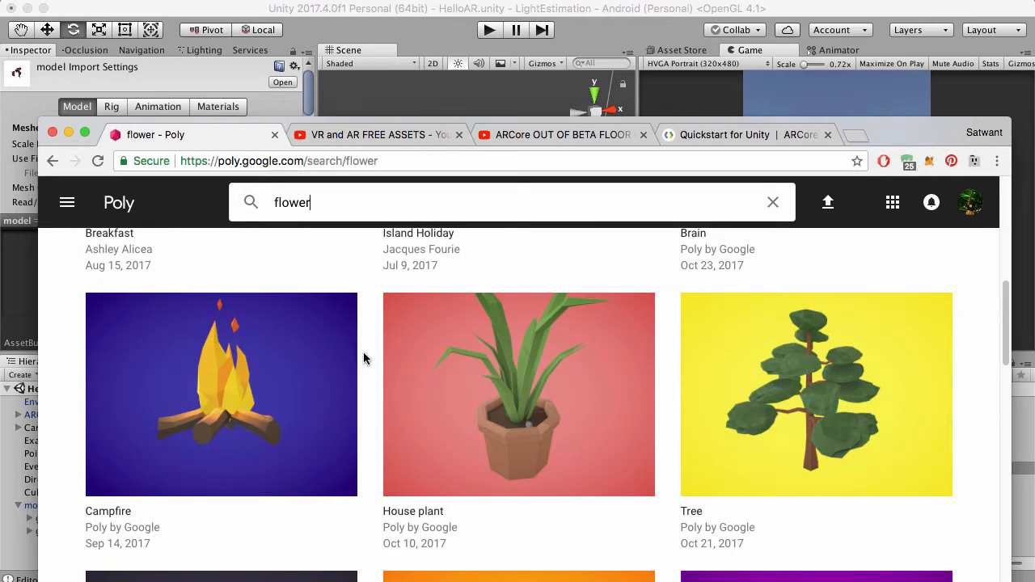
scroll(363, 356, down, 6)
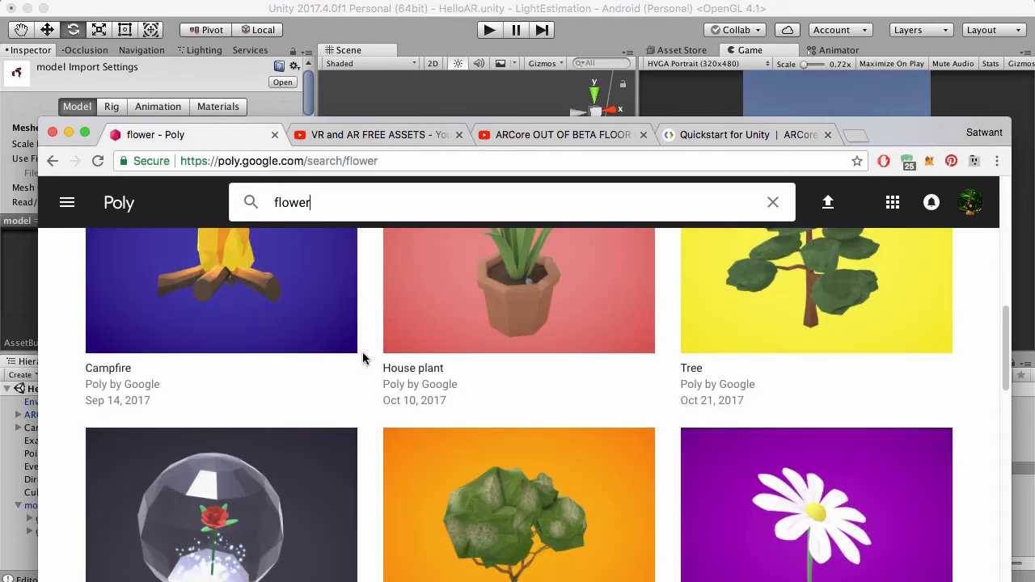
scroll(664, 375, down, 12)
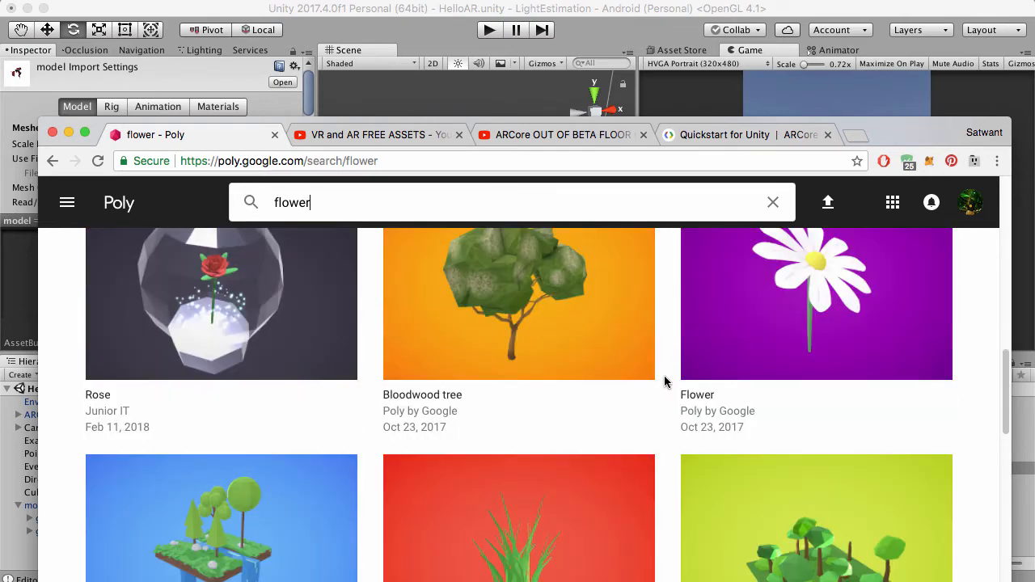
scroll(665, 368, down, 4)
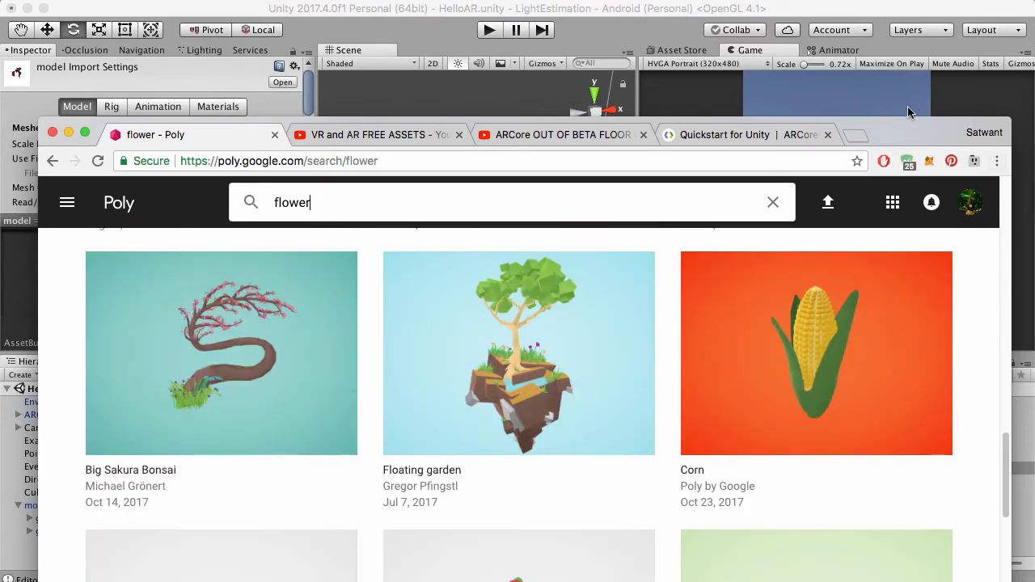
drag(883, 133, 892, 11)
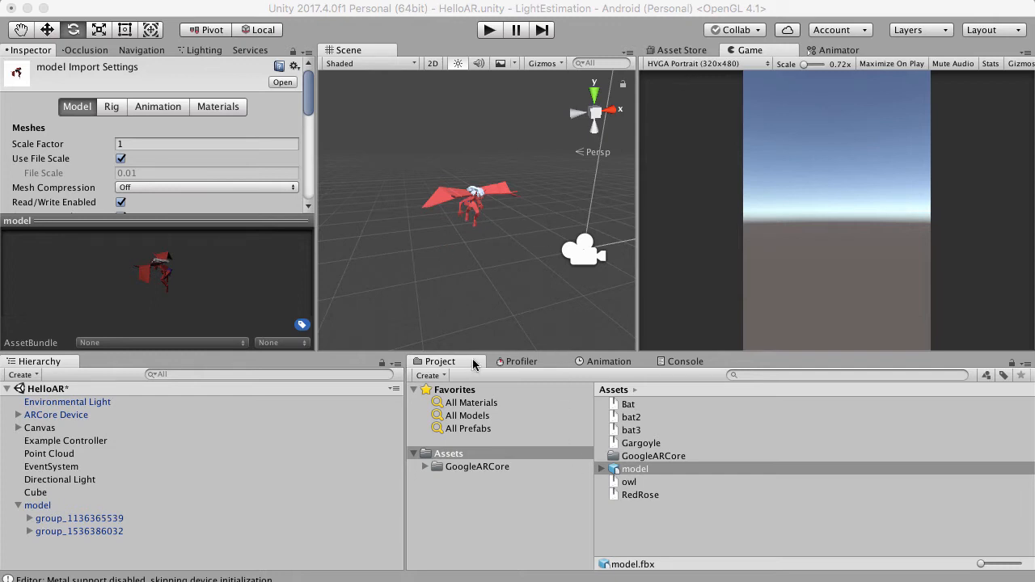
Examine the gargoyle model in the scene from the front, both close up and from a distance.
right_drag(511, 206, 448, 132)
scroll(534, 178, up, 3)
scroll(534, 178, up, 5)
scroll(464, 203, down, 5)
right_drag(465, 205, 462, 198)
scroll(462, 197, up, 5)
scroll(461, 203, down, 5)
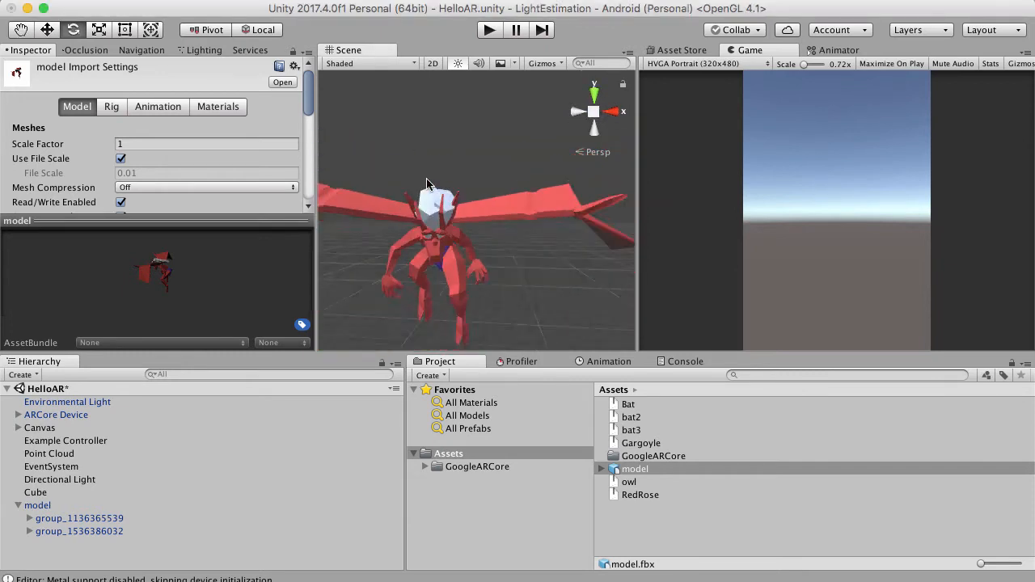
scroll(420, 231, up, 4)
scroll(423, 234, down, 4)
scroll(423, 230, down, 4)
right_drag(423, 230, 444, 164)
scroll(456, 242, down, 3)
scroll(447, 233, up, 4)
scroll(448, 231, down, 4)
scroll(448, 232, up, 6)
scroll(444, 164, down, 4)
scroll(458, 195, down, 2)
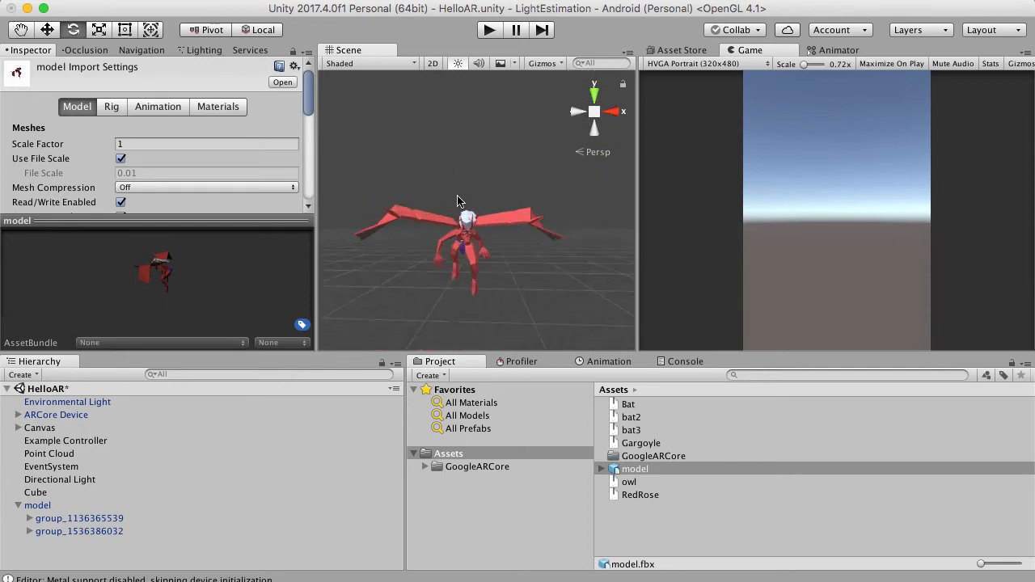
scroll(458, 199, up, 2)
right_drag(458, 200, 467, 249)
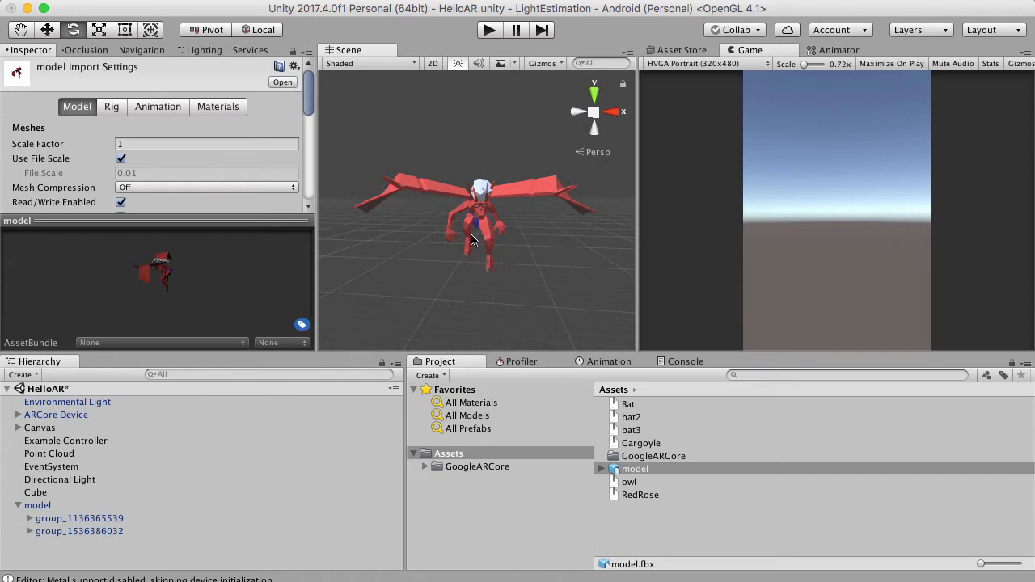
scroll(473, 240, up, 4)
right_drag(474, 232, 470, 186)
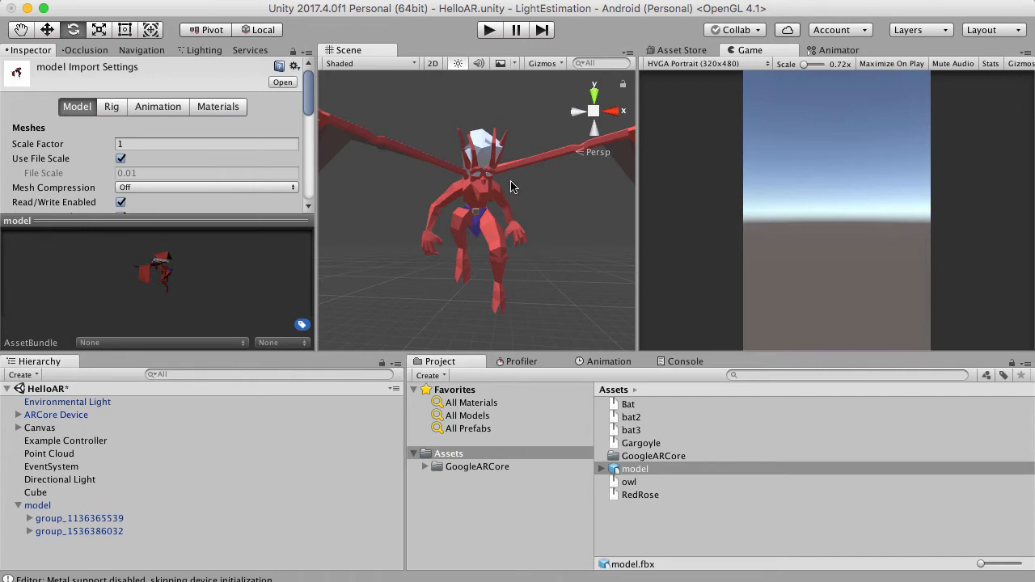
scroll(512, 182, up, 10)
scroll(472, 169, down, 10)
right_drag(511, 182, 473, 170)
scroll(474, 170, up, 5)
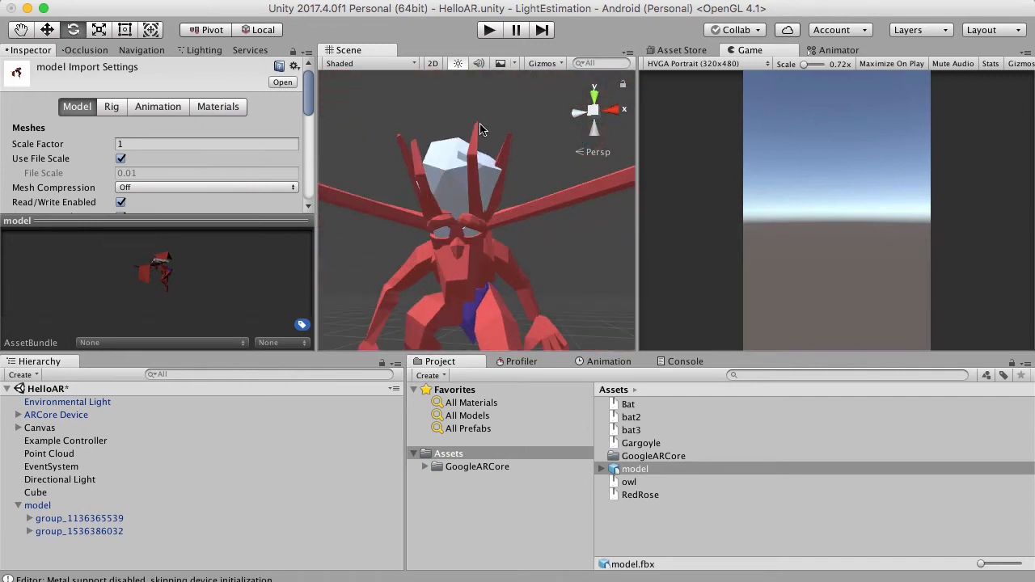
Select the gargoyle's wing mesh mesh_570675800, try rotating it to about -27 degrees on Z, and undo the rotation.
click(519, 242)
right_drag(519, 242, 545, 148)
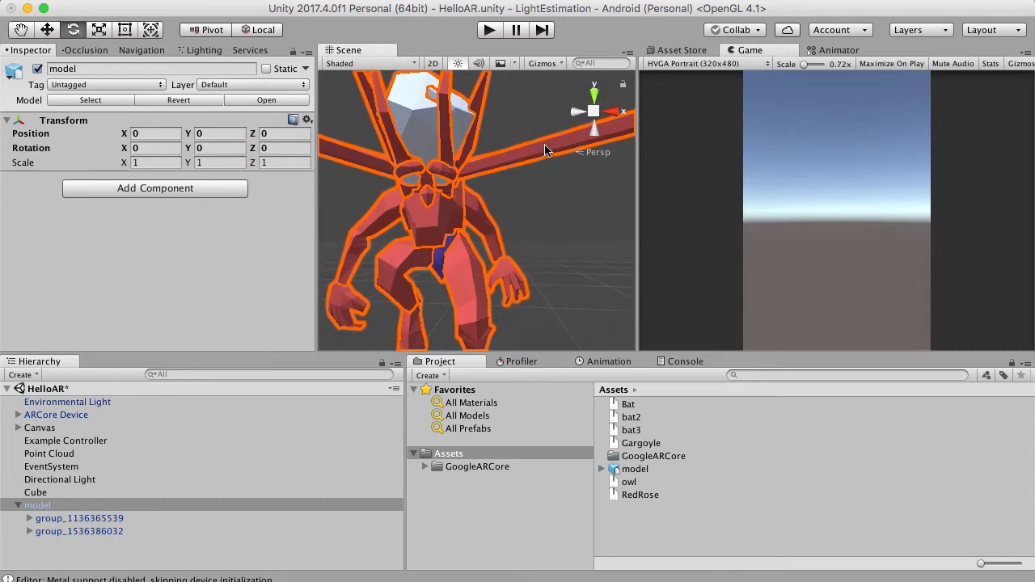
click(544, 154)
scroll(534, 178, down, 6)
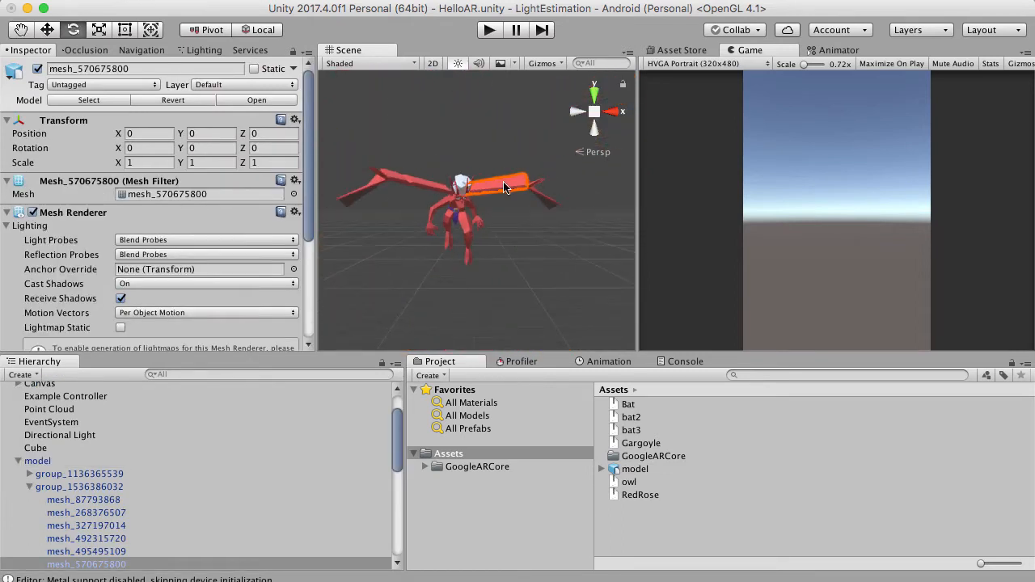
scroll(501, 202, up, 5)
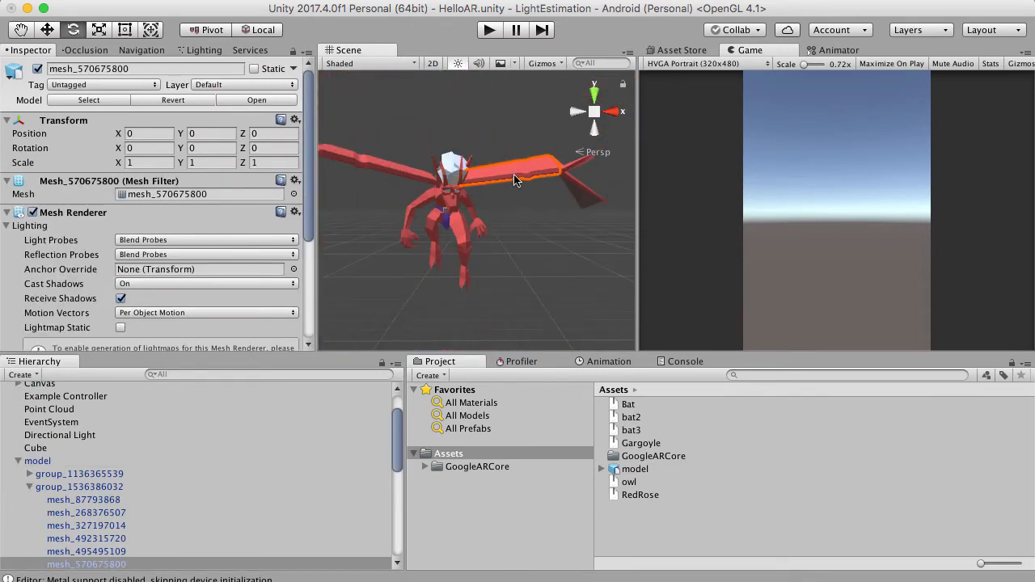
scroll(517, 214, down, 8)
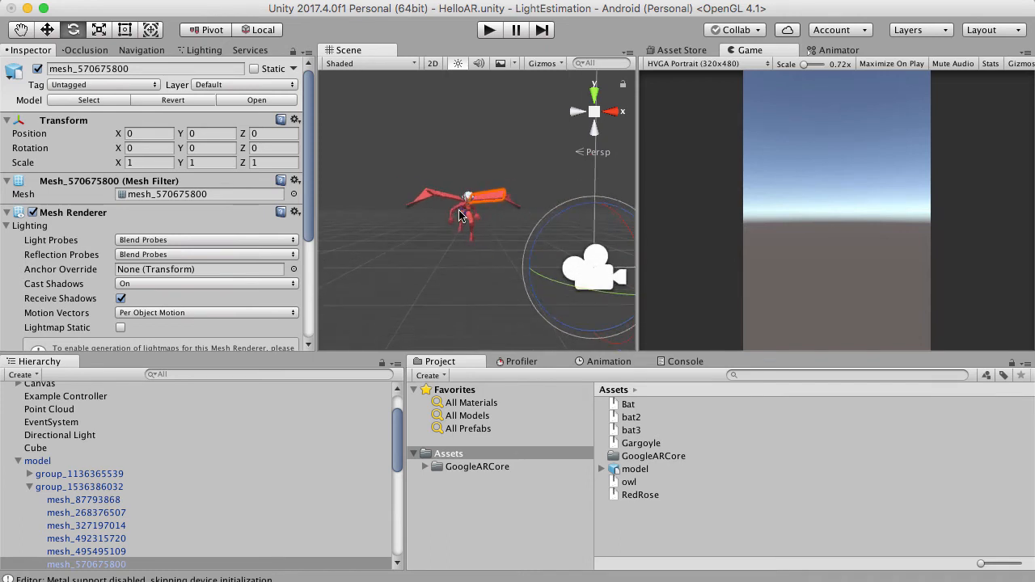
scroll(453, 202, up, 3)
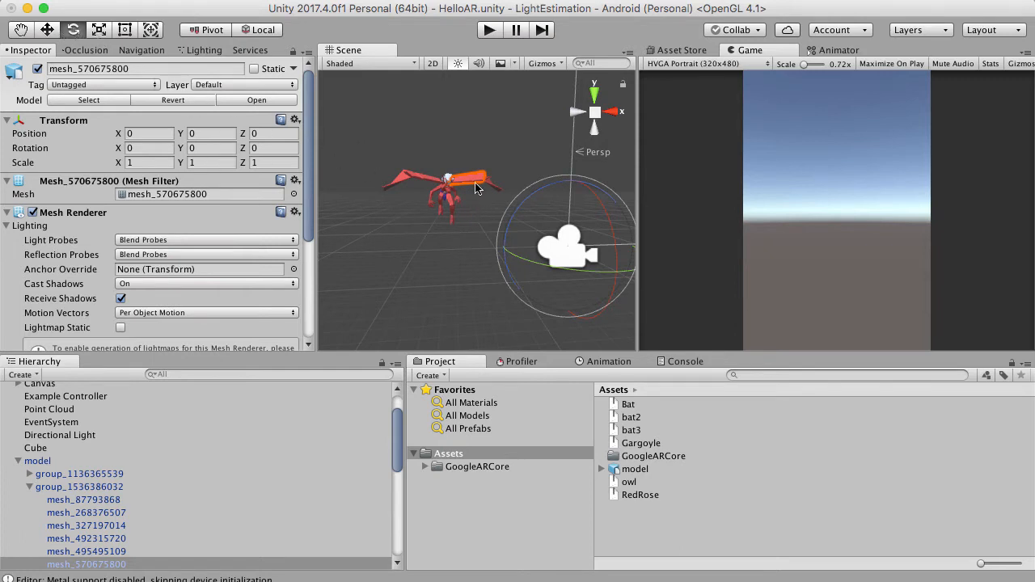
drag(515, 214, 485, 158)
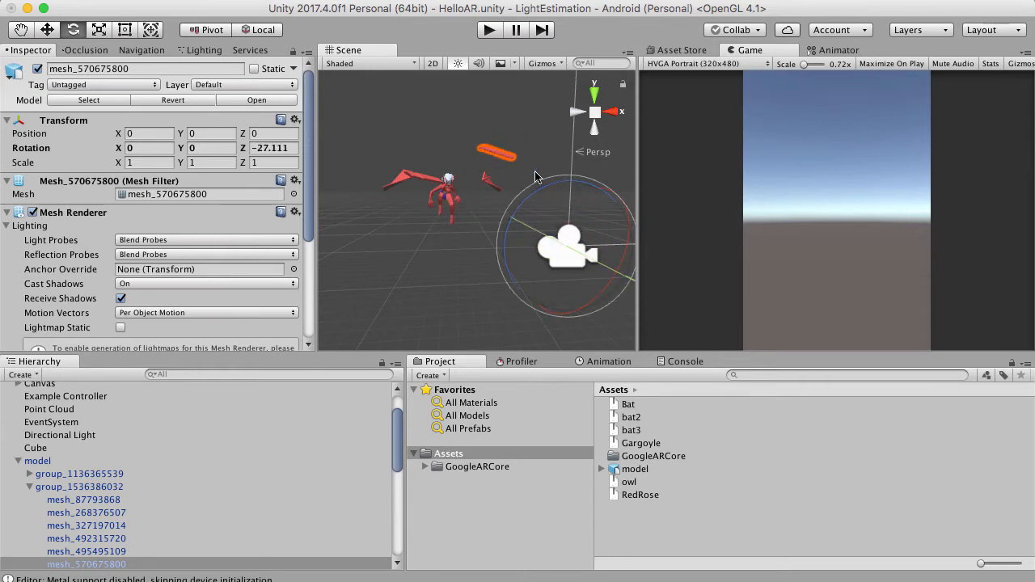
key(super+z)
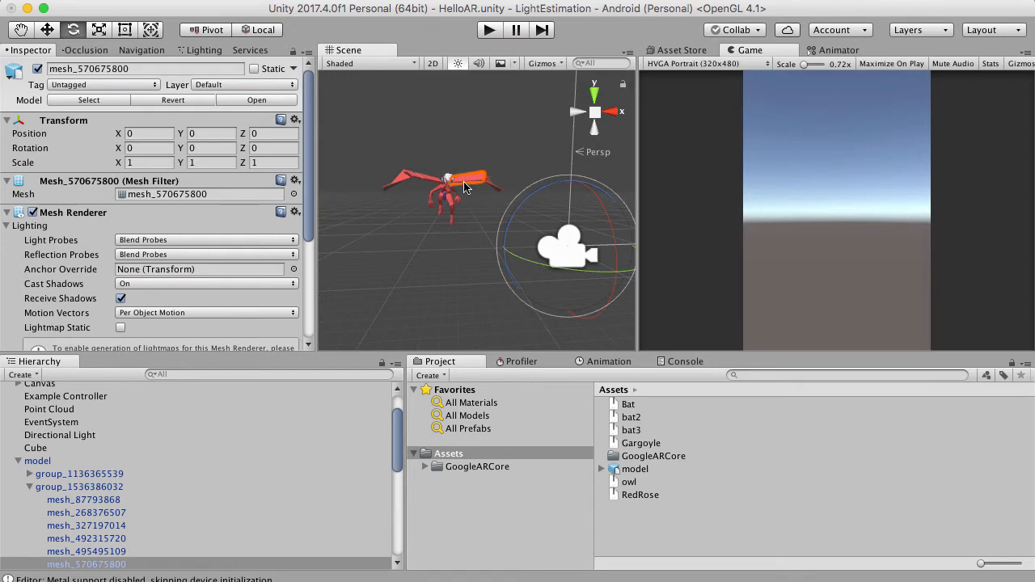
Look through the first meshes of the gargoyle's second child group and select the parent model object.
click(81, 488)
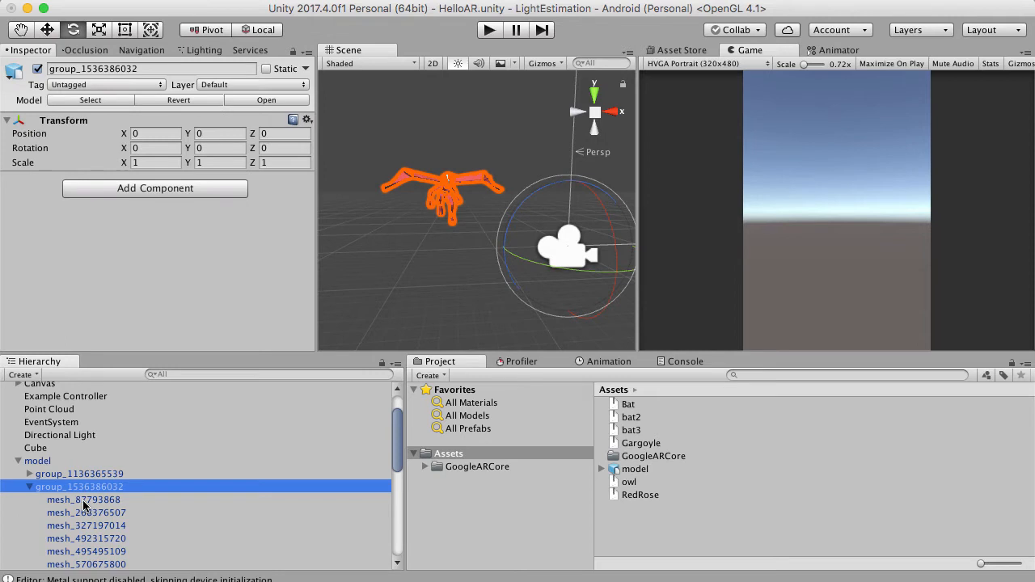
key(Down)
key(Down)
key(Down)
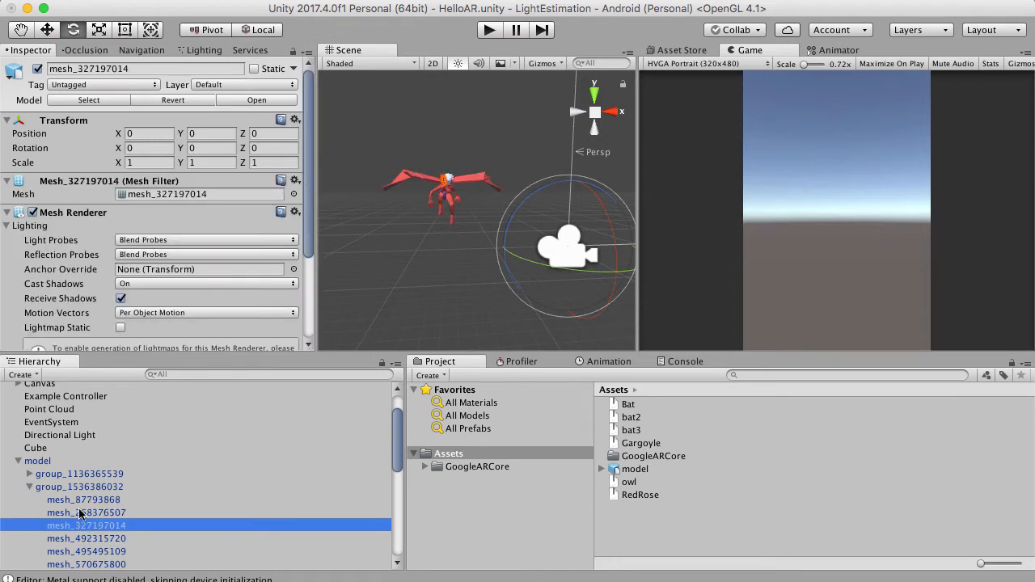
click(41, 488)
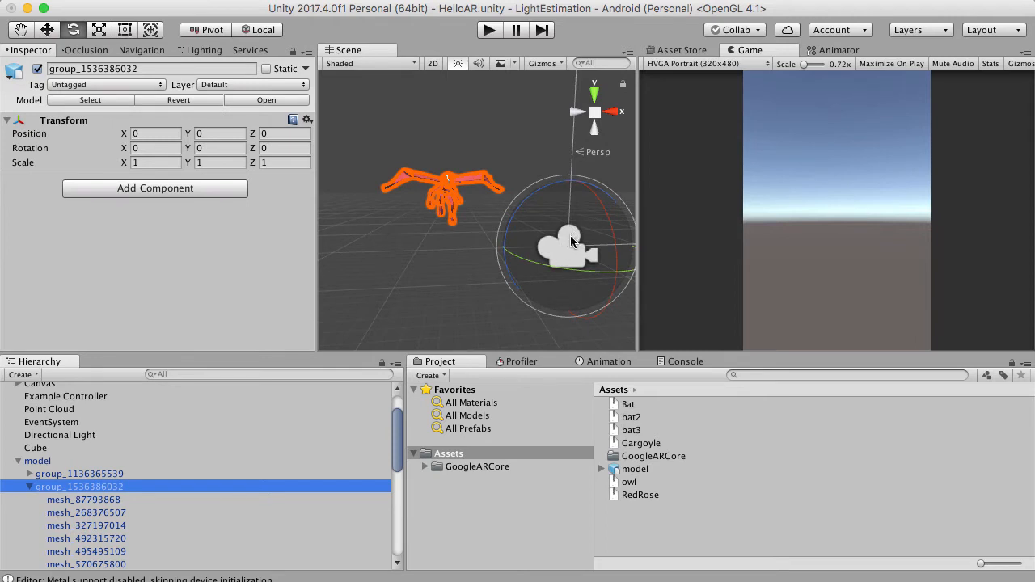
click(68, 461)
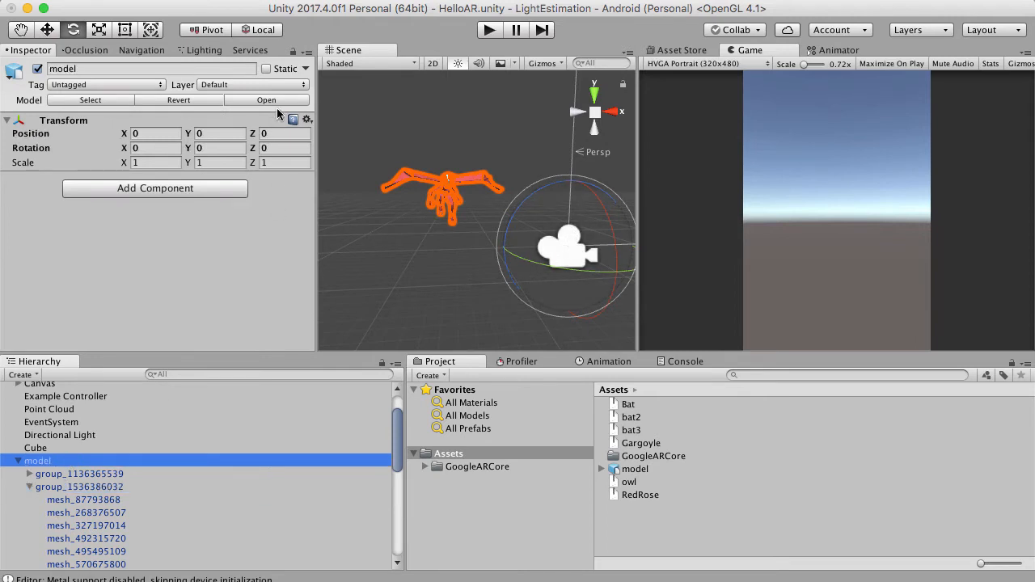
click(89, 474)
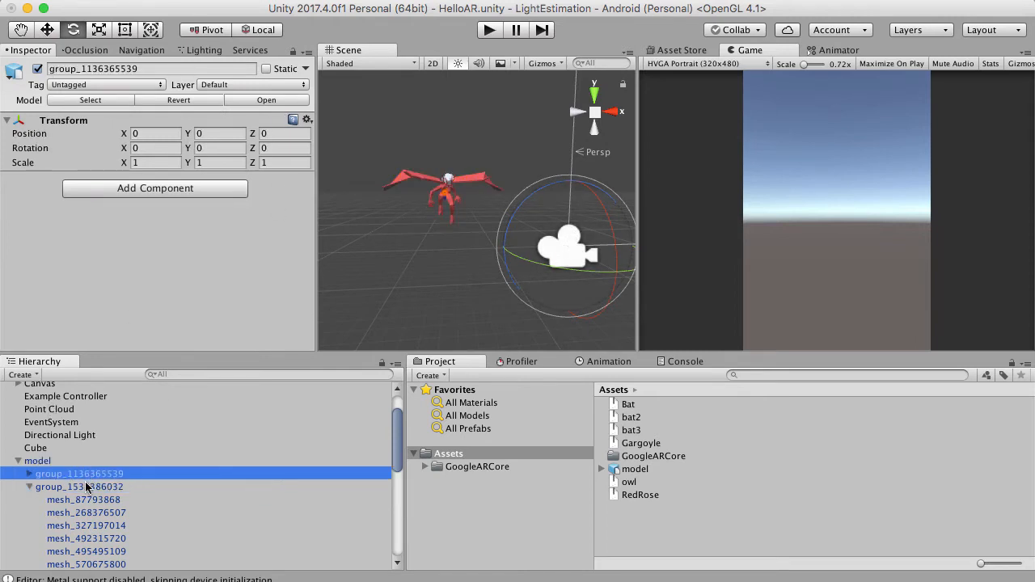
click(89, 487)
click(89, 500)
click(92, 527)
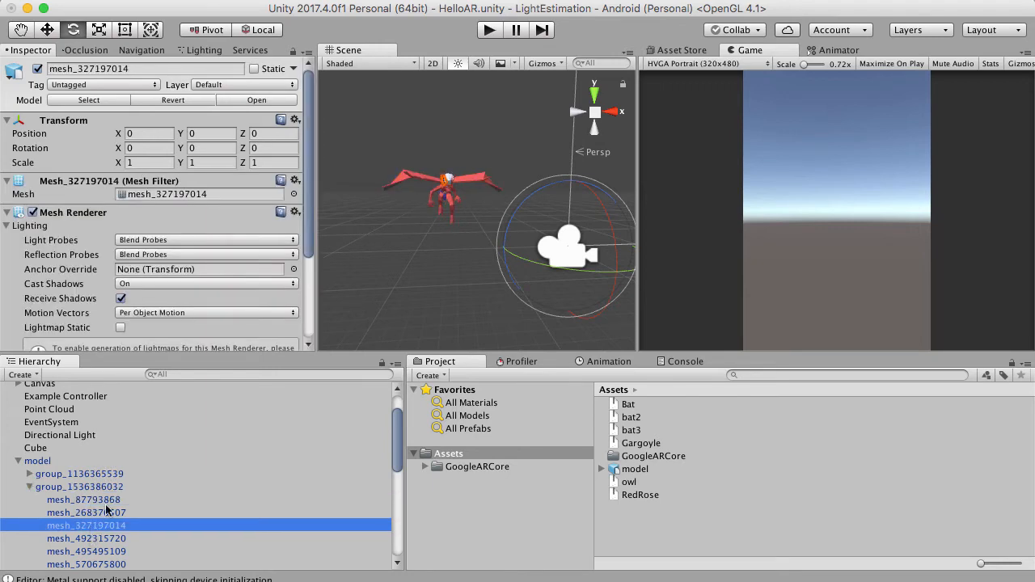
click(105, 539)
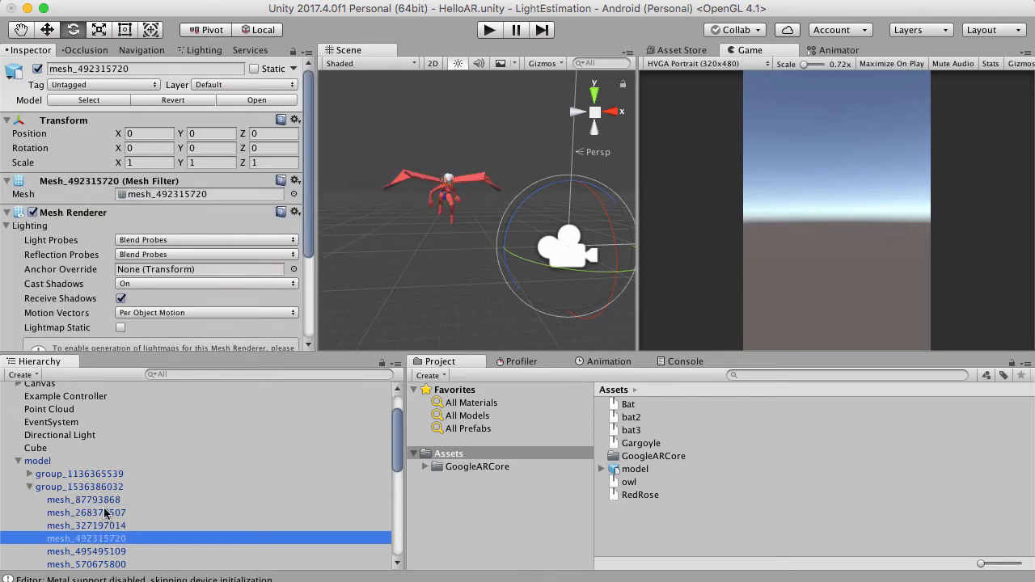
click(105, 500)
click(105, 487)
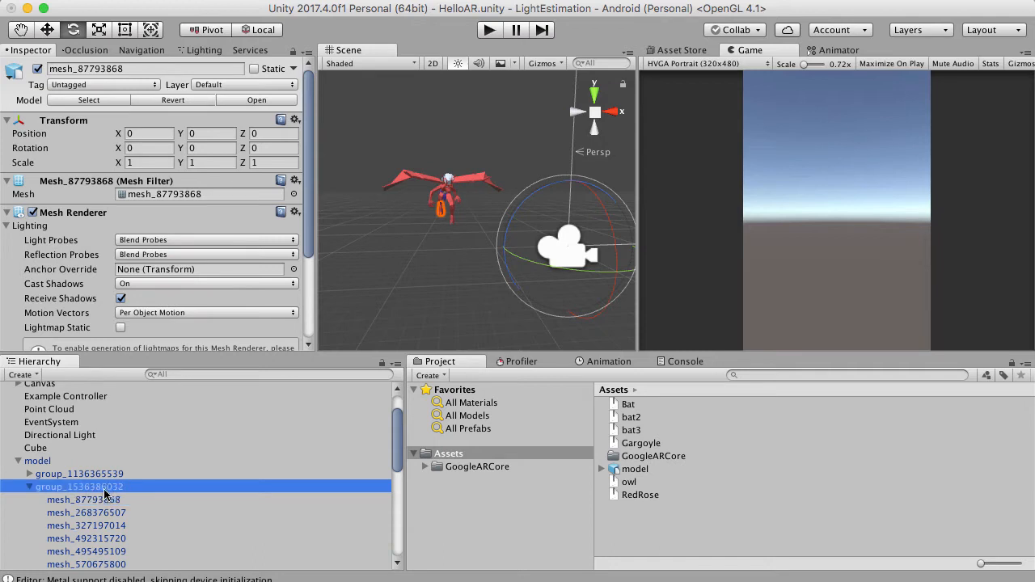
scroll(606, 269, up, 10)
right_drag(601, 267, 400, 226)
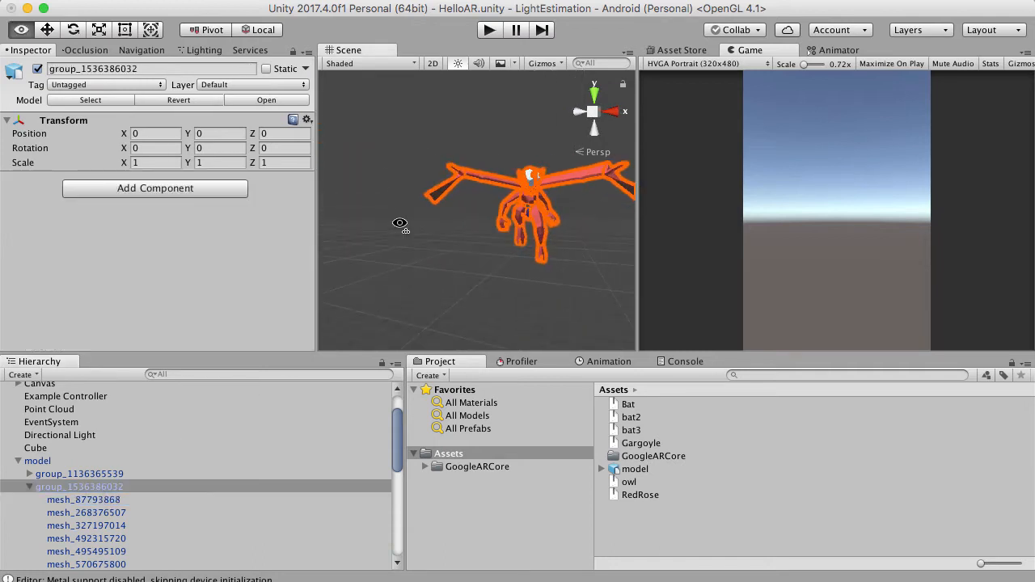
scroll(400, 225, down, 10)
scroll(504, 224, up, 10)
right_drag(504, 224, 513, 272)
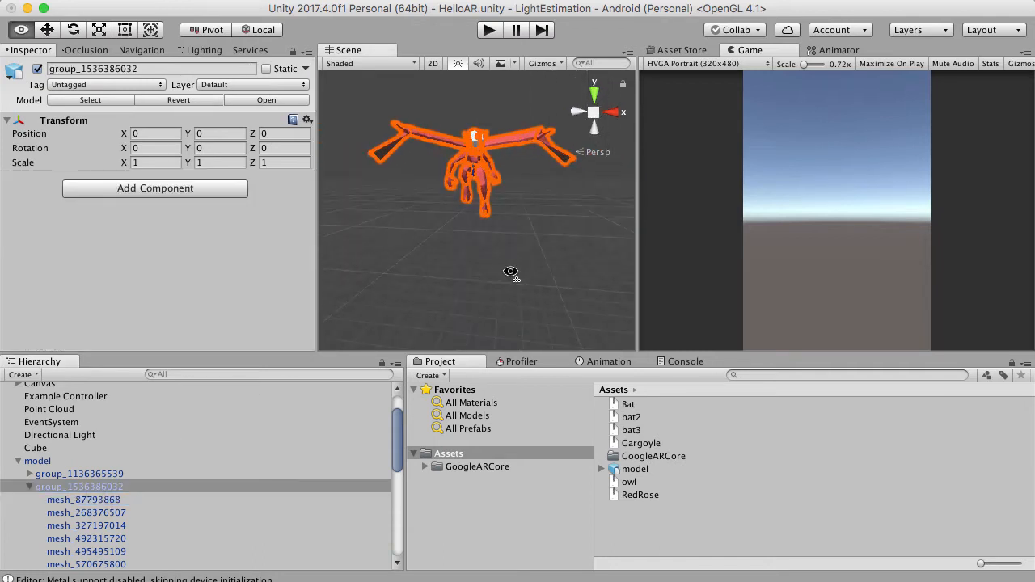
scroll(515, 270, down, 8)
click(28, 475)
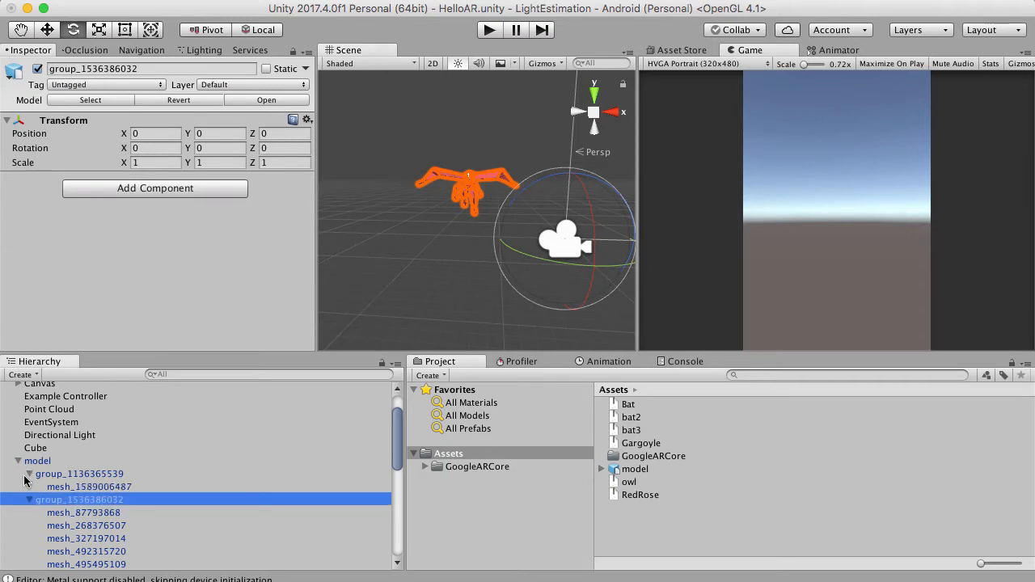
click(53, 477)
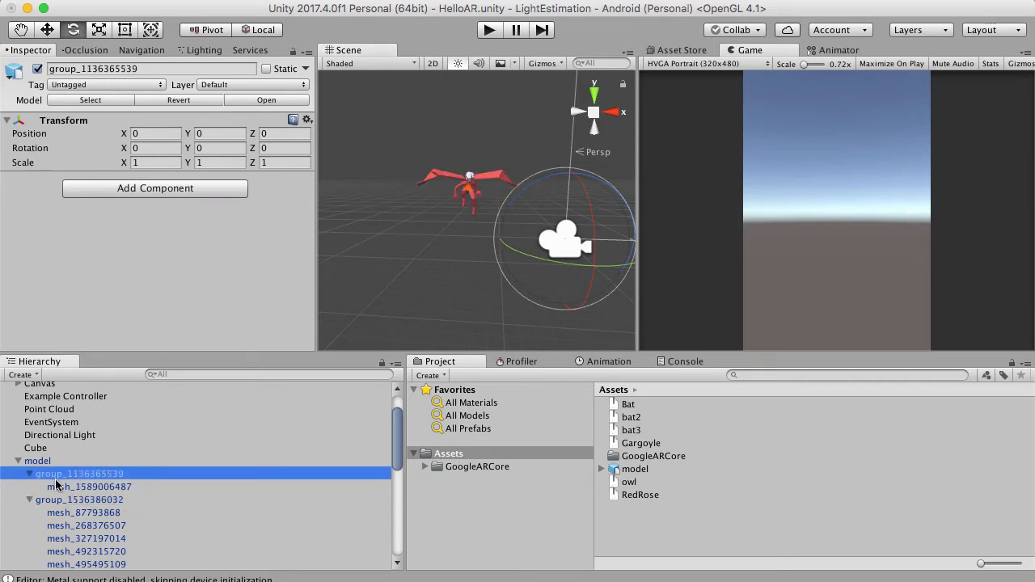
scroll(476, 134, up, 6)
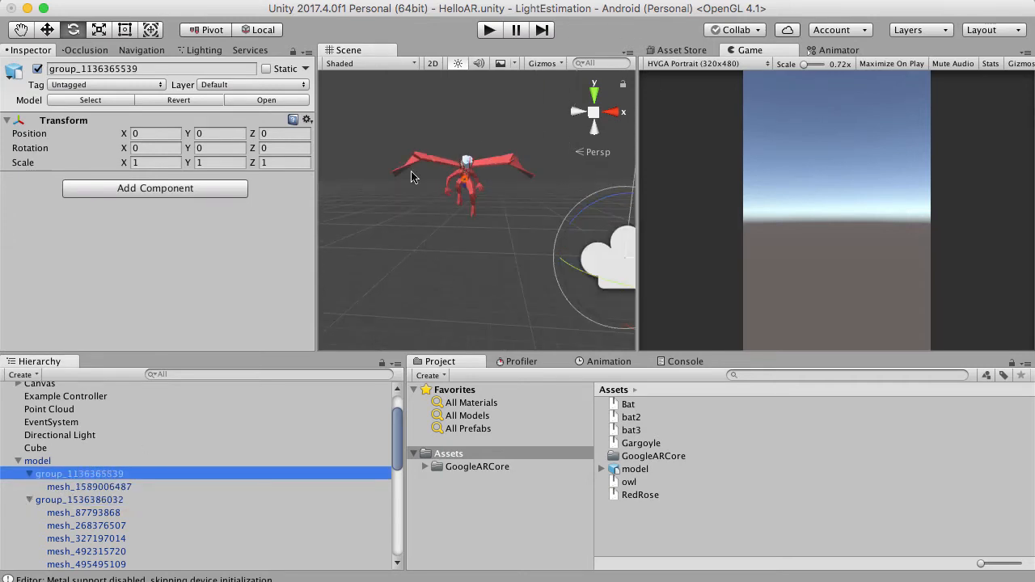
right_drag(411, 171, 446, 190)
scroll(447, 190, up, 2)
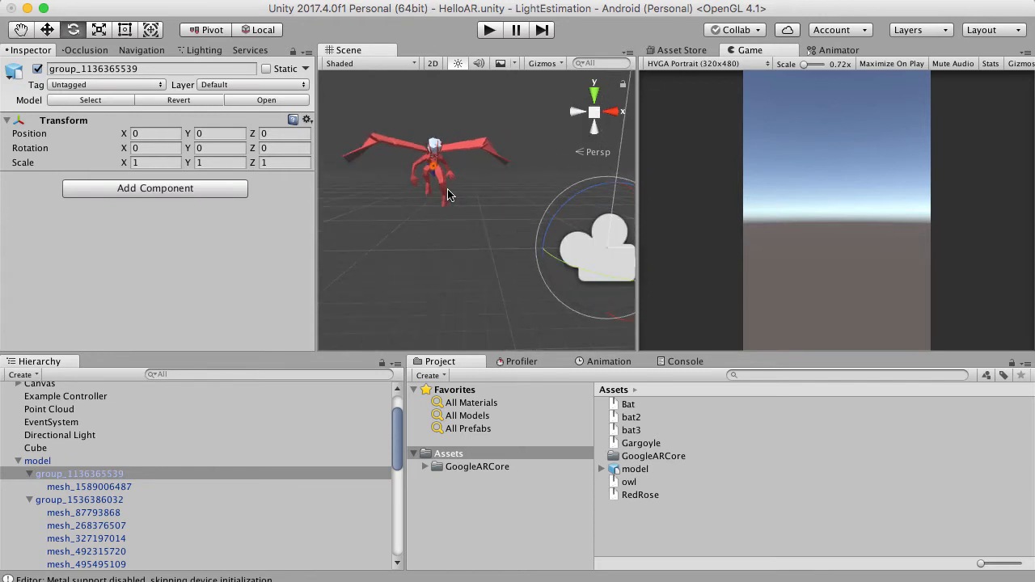
click(63, 488)
double_click(62, 488)
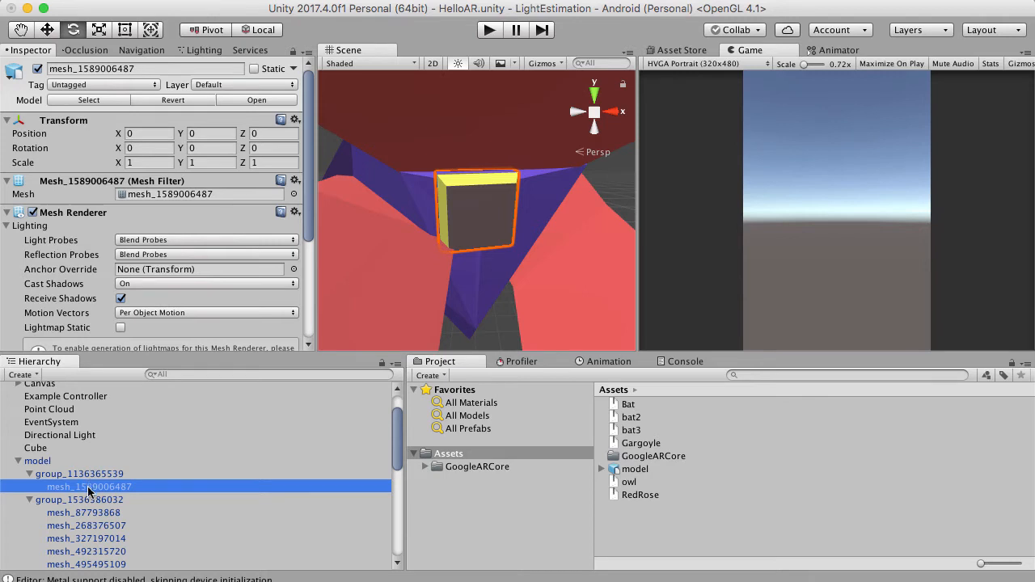
drag(89, 491, 87, 504)
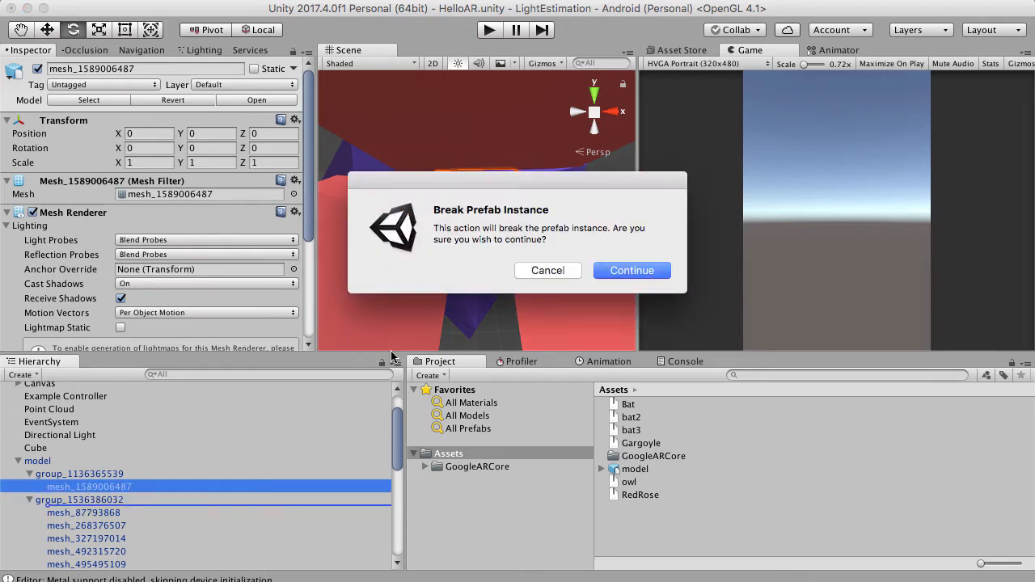
click(631, 270)
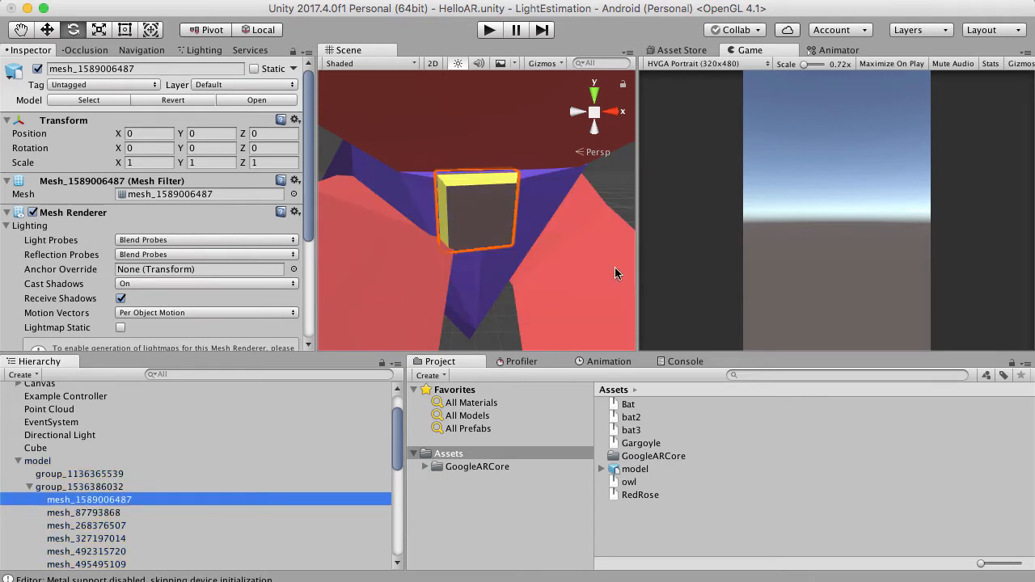
right_click(84, 473)
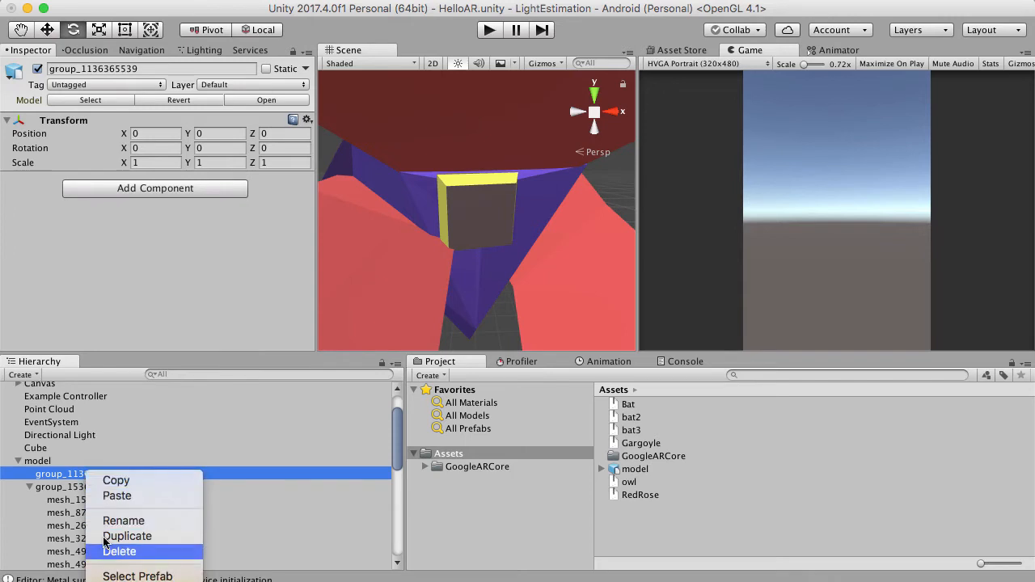
click(120, 551)
scroll(326, 252, down, 10)
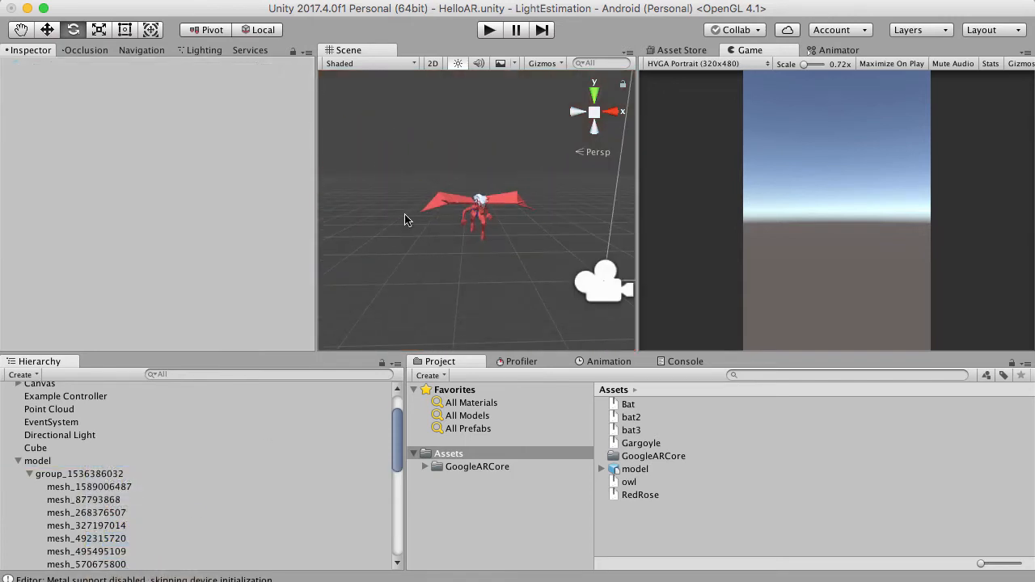
scroll(543, 245, up, 3)
mouse_move(432, 206)
right_down()
mouse_move(544, 246)
mouse_move(440, 197)
right_up()
scroll(440, 196, down, 3)
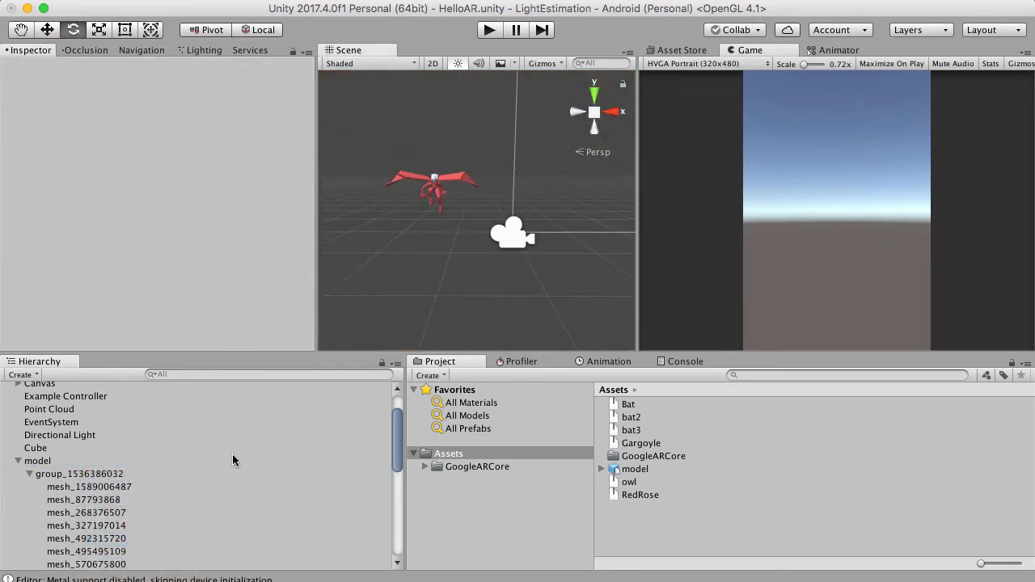
click(82, 475)
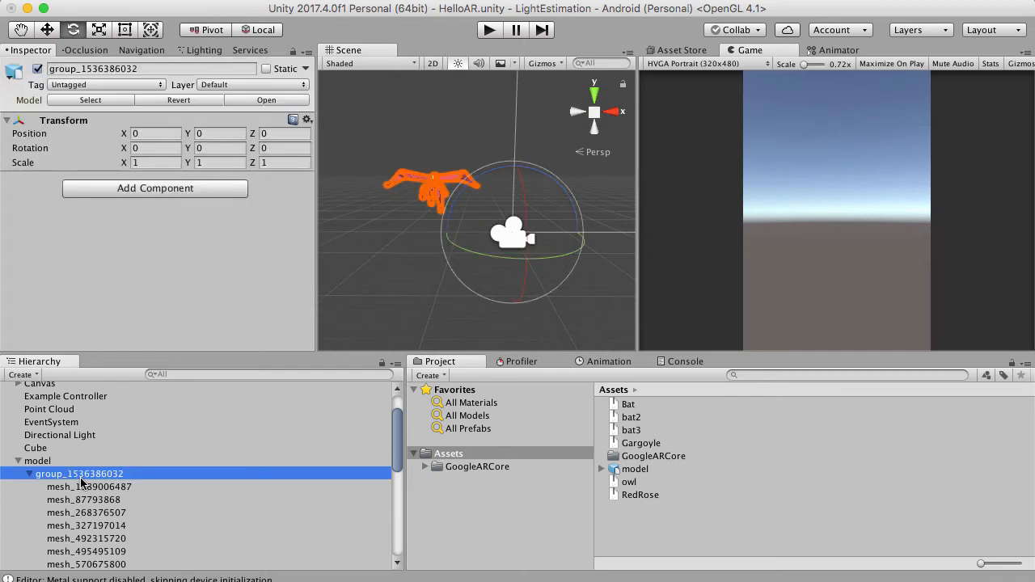
click(51, 461)
click(58, 478)
click(103, 488)
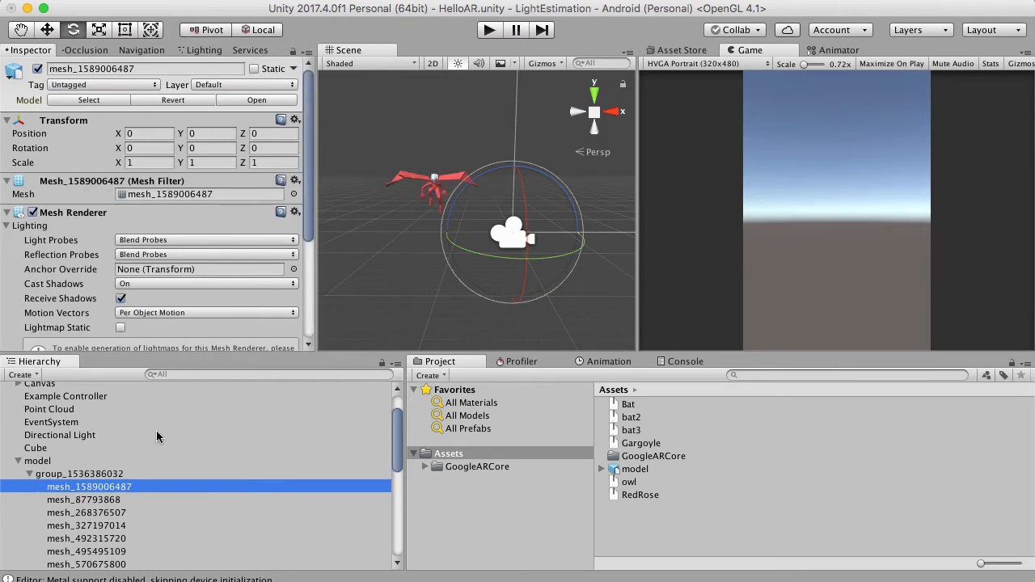
scroll(174, 441, down, 10)
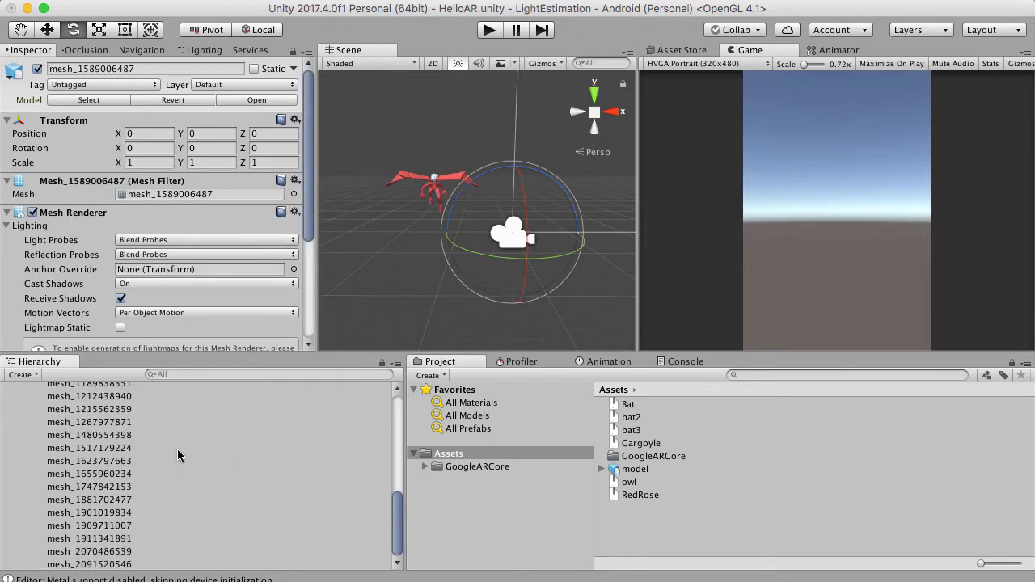
shift+click(133, 566)
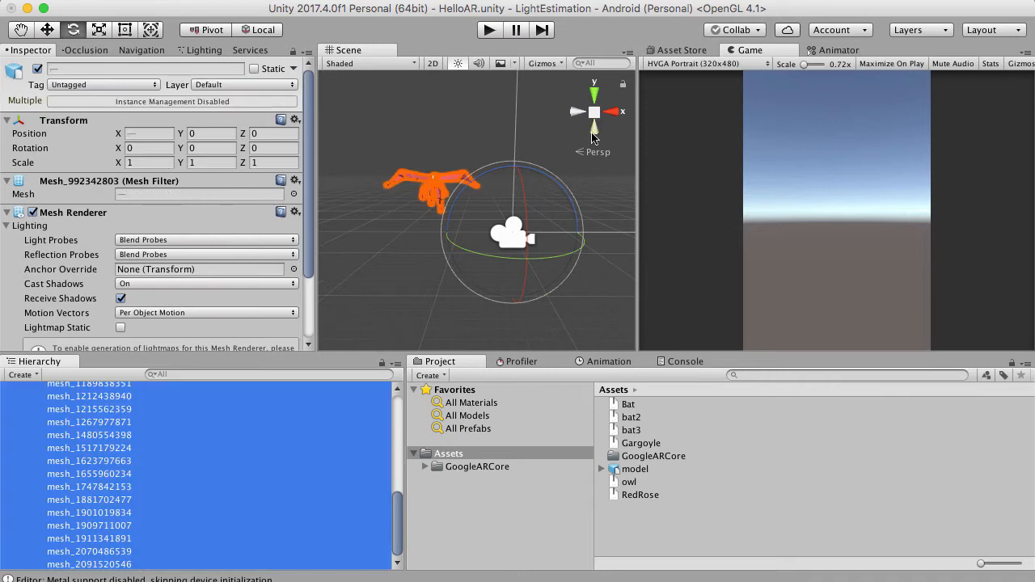
Move the selected gargoyle meshes along X towards the scene camera's line of sight and down to Y -0.6.
scroll(256, 425, up, 10)
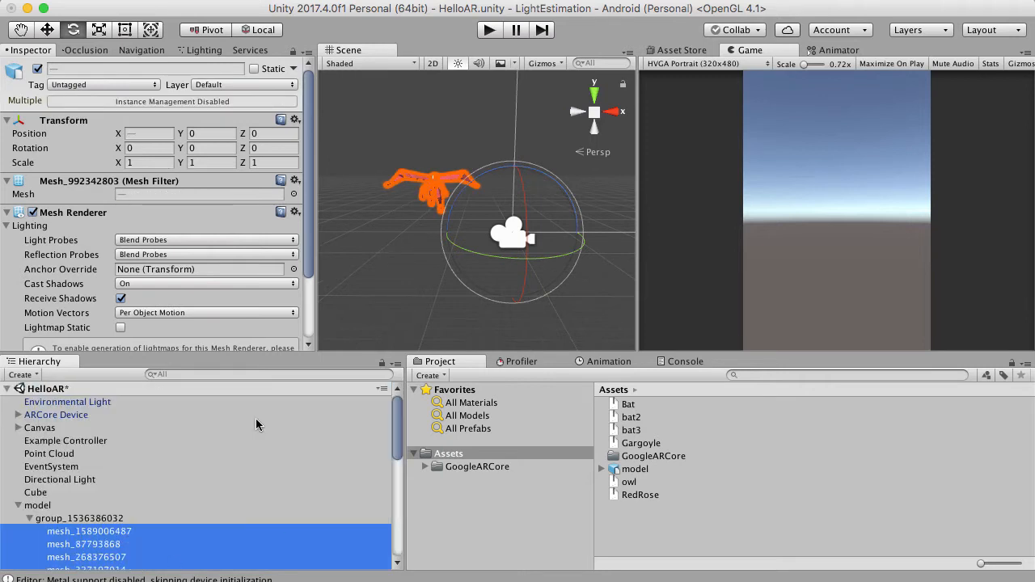
click(46, 29)
drag(570, 233, 670, 236)
alt+drag(513, 241, 524, 171)
scroll(541, 221, up, 5)
drag(508, 130, 509, 152)
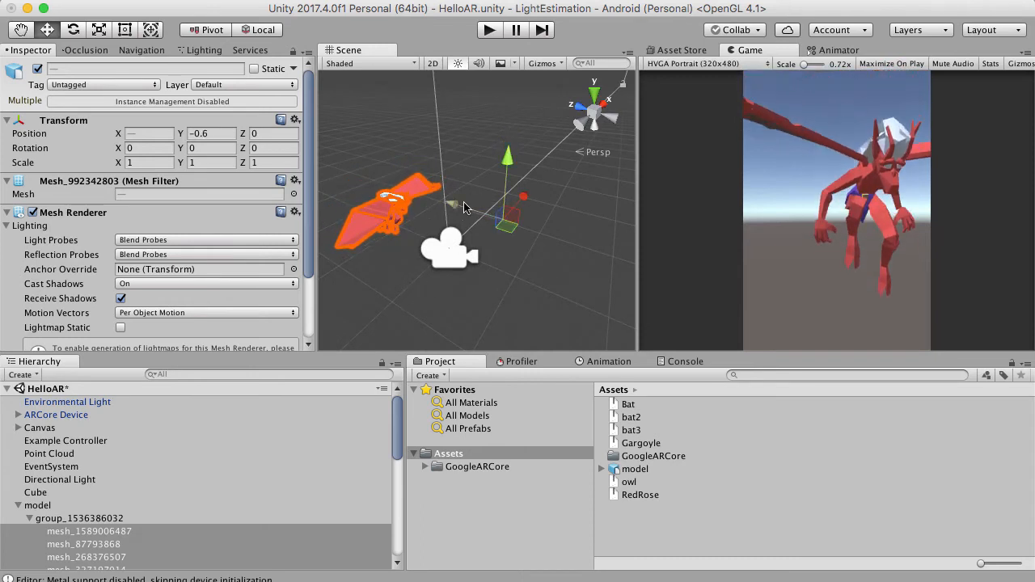
drag(516, 201, 512, 201)
scroll(502, 219, up, 5)
right_drag(468, 237, 328, 146)
scroll(502, 220, up, 3)
scroll(444, 194, down, 8)
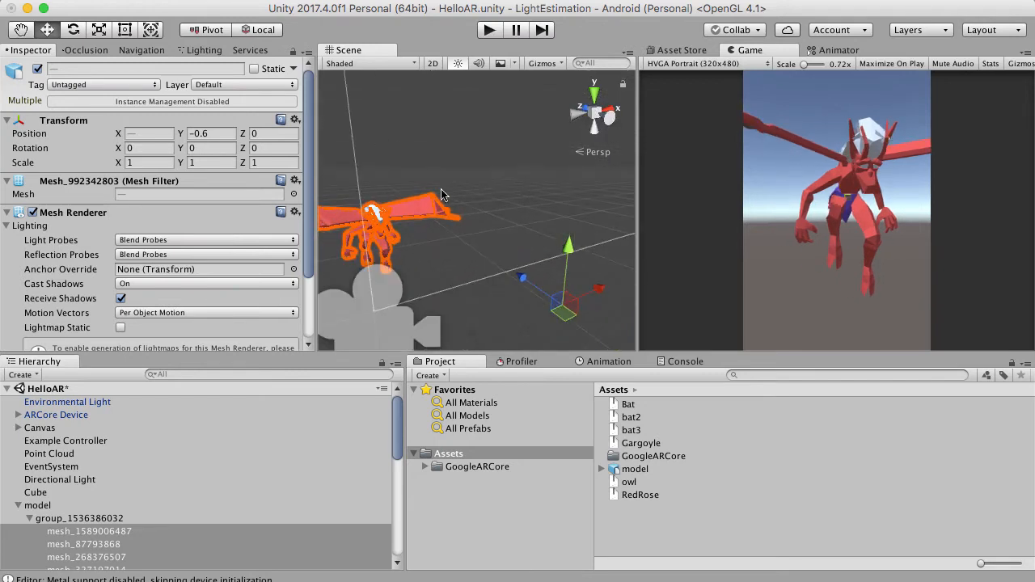
Move the selected meshes along Z to about -1.52, bringing the gargoyle onto the camera and the group's origin.
right_drag(444, 194, 428, 260)
scroll(404, 186, down, 4)
scroll(428, 260, up, 3)
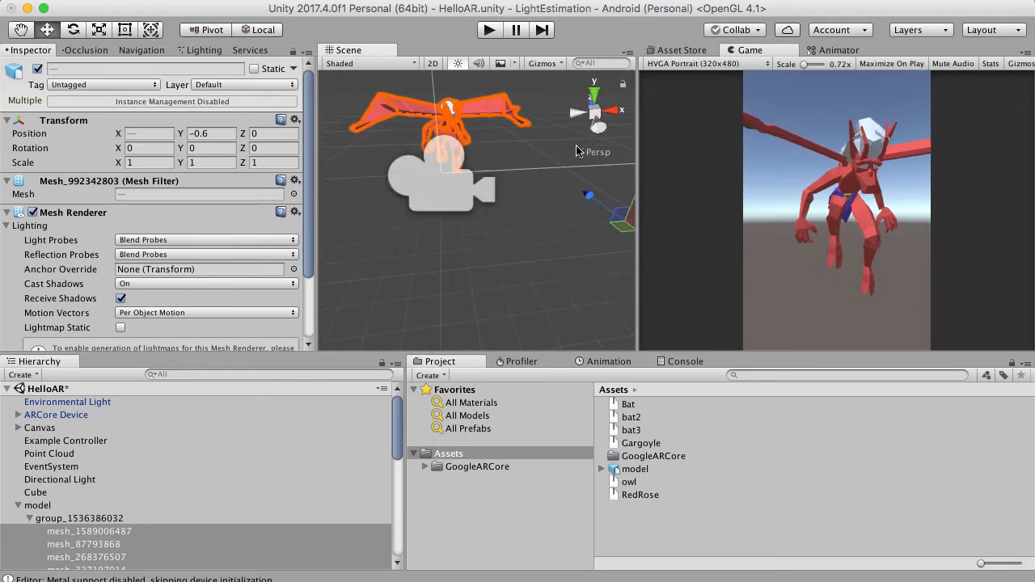
right_drag(495, 217, 572, 212)
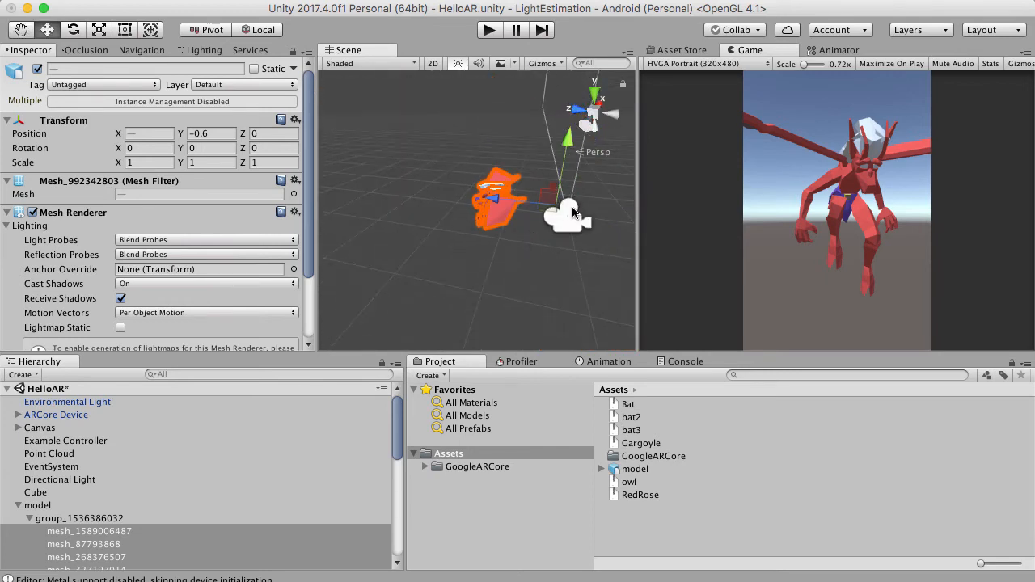
drag(490, 202, 547, 208)
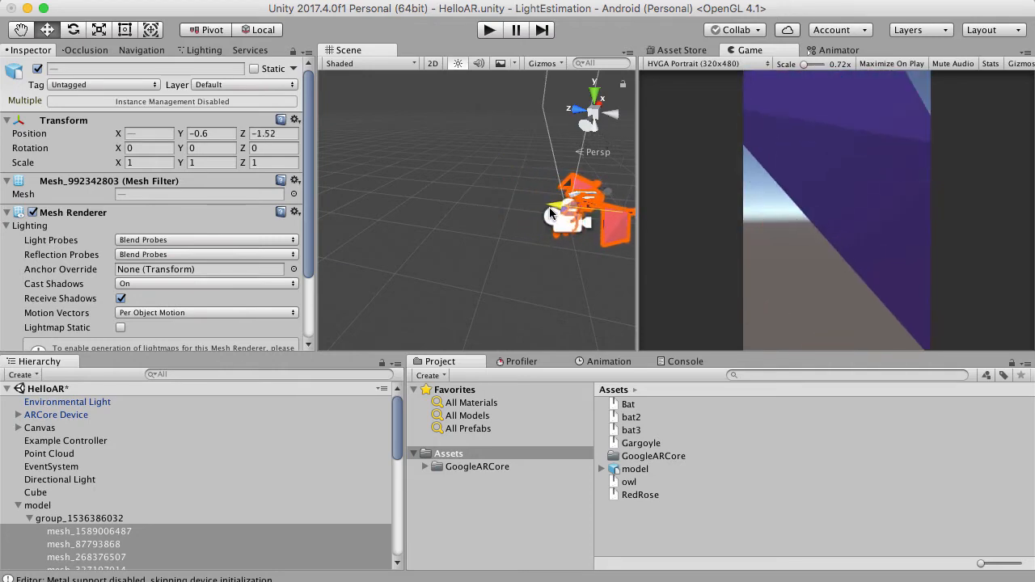
Inspect the gargoyle's placement around the camera from behind and raise the selected meshes slightly on Y.
scroll(503, 232, up, 5)
right_drag(503, 232, 569, 256)
scroll(576, 194, up, 5)
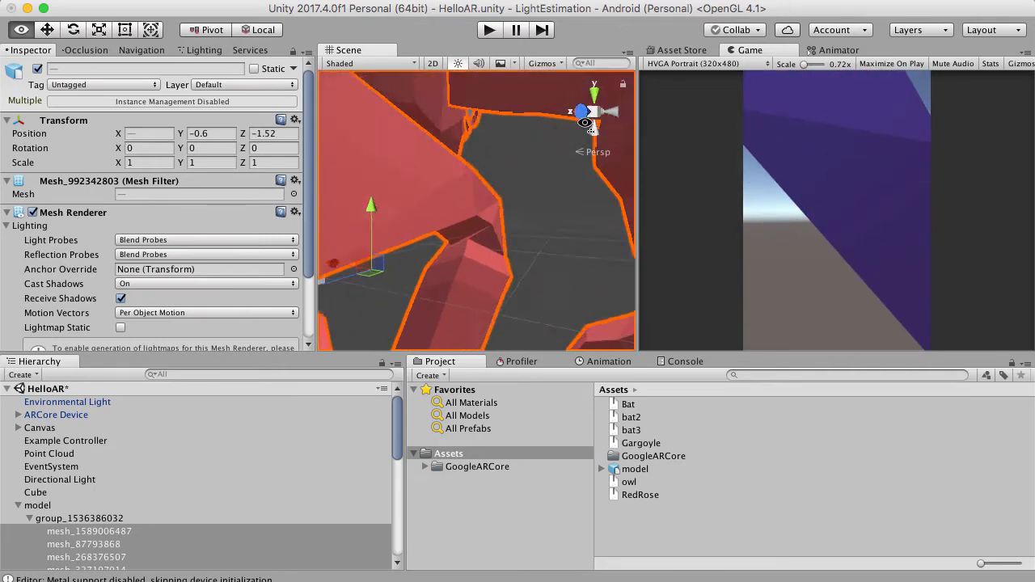
scroll(583, 121, down, 6)
scroll(523, 178, down, 4)
right_drag(468, 185, 508, 224)
scroll(466, 185, up, 5)
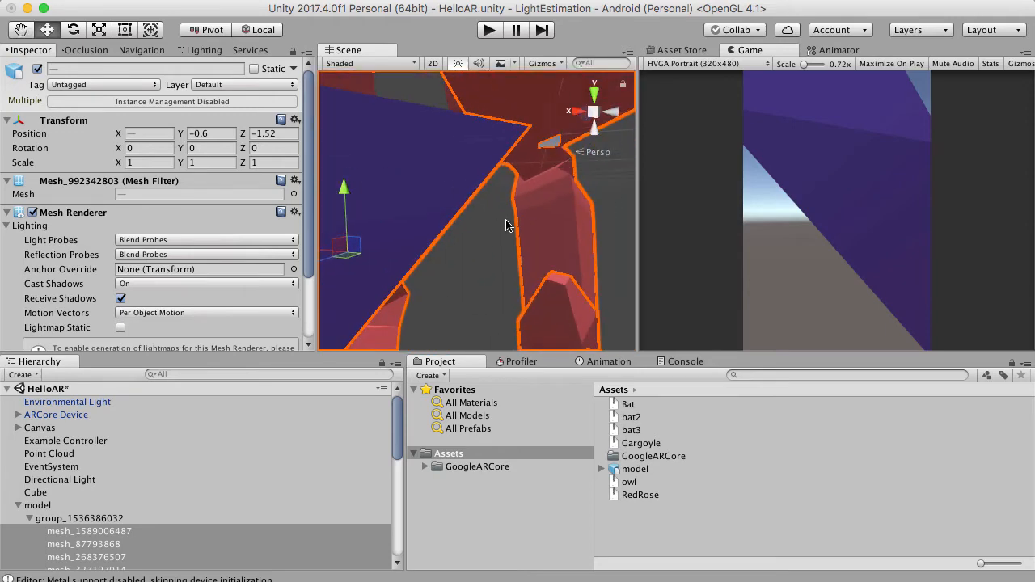
scroll(508, 224, down, 4)
scroll(478, 216, down, 4)
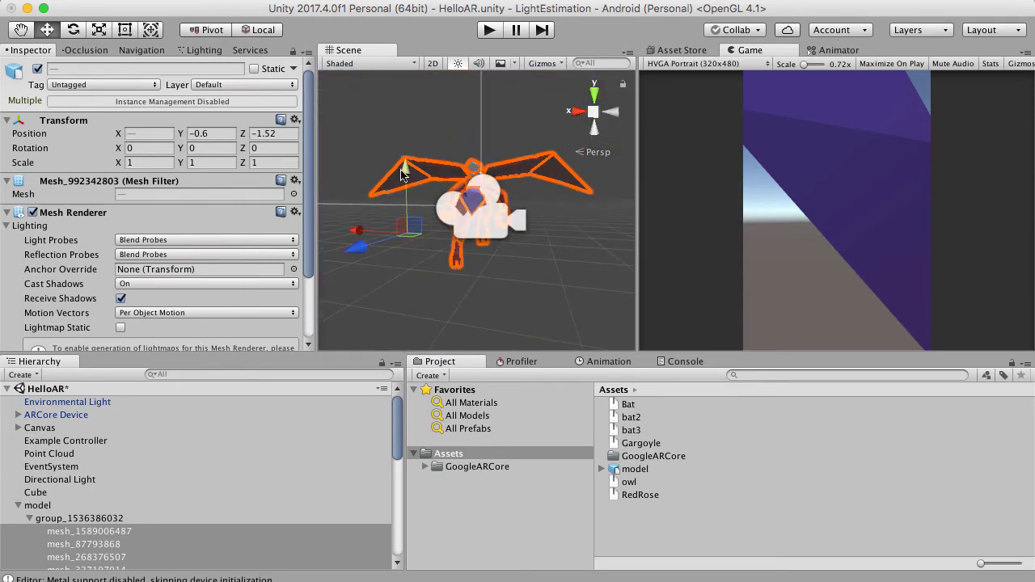
drag(404, 172, 287, 223)
scroll(491, 214, up, 5)
scroll(286, 221, down, 5)
alt+drag(418, 231, 420, 150)
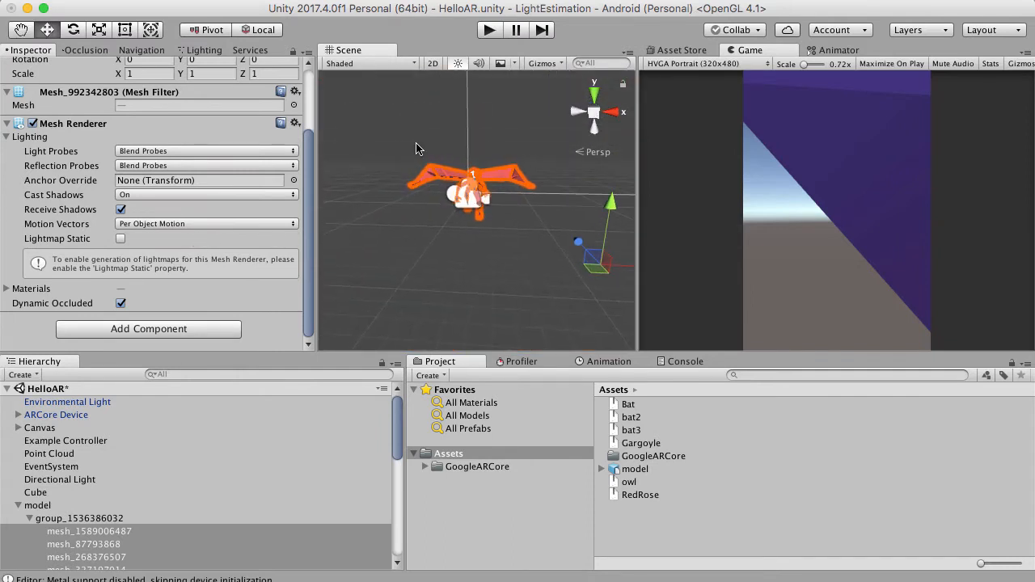
Select the parent model object and check its pivot position against the gargoyle's body.
click(420, 148)
click(66, 508)
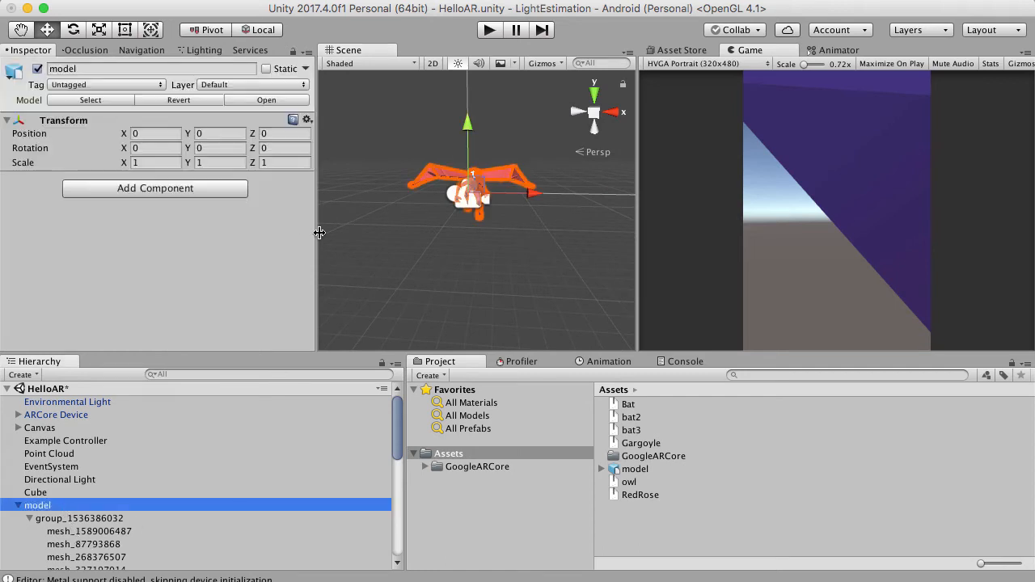
scroll(505, 251, up, 2)
right_drag(504, 253, 463, 274)
scroll(458, 169, up, 6)
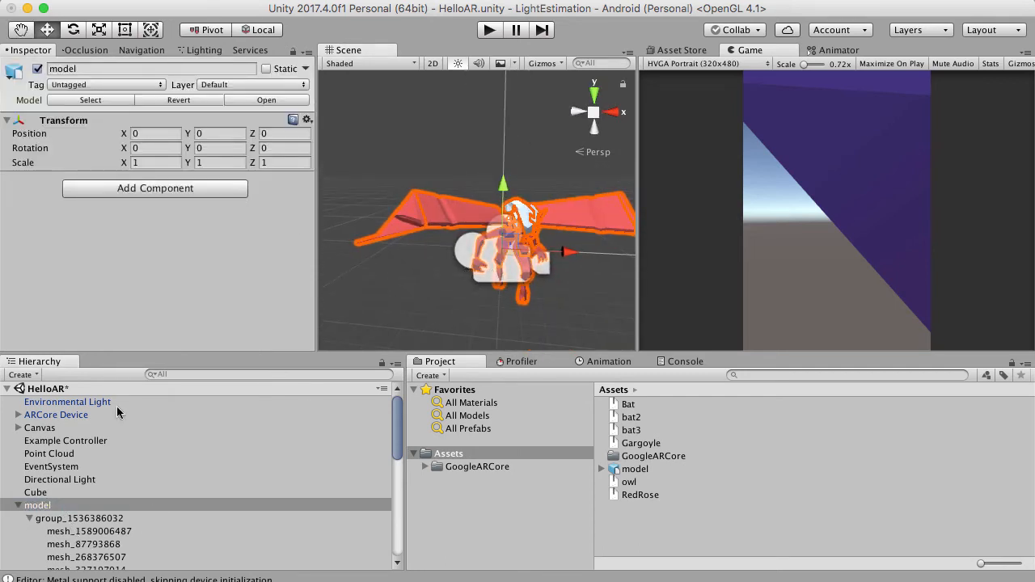
click(77, 519)
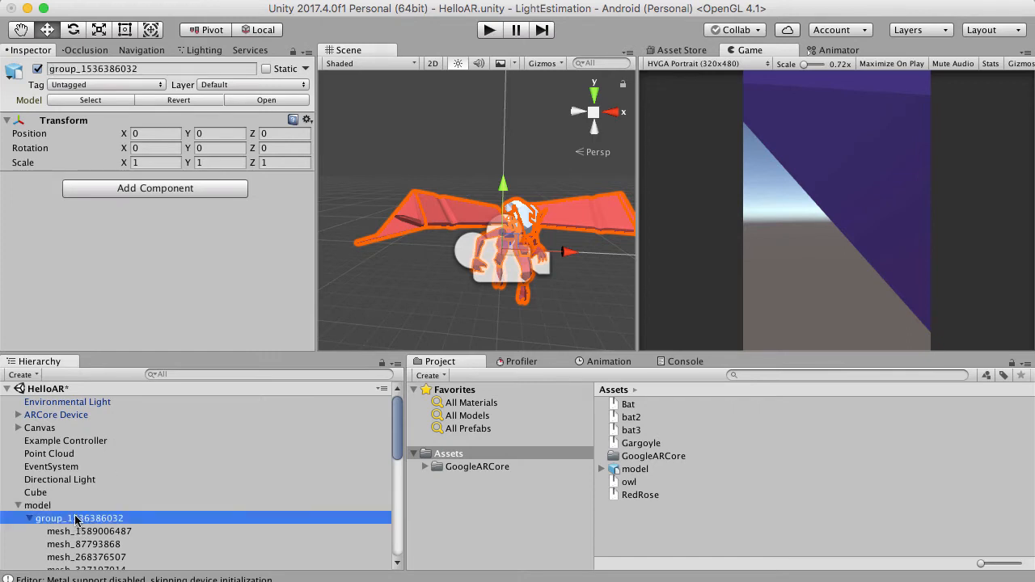
drag(503, 189, 513, 152)
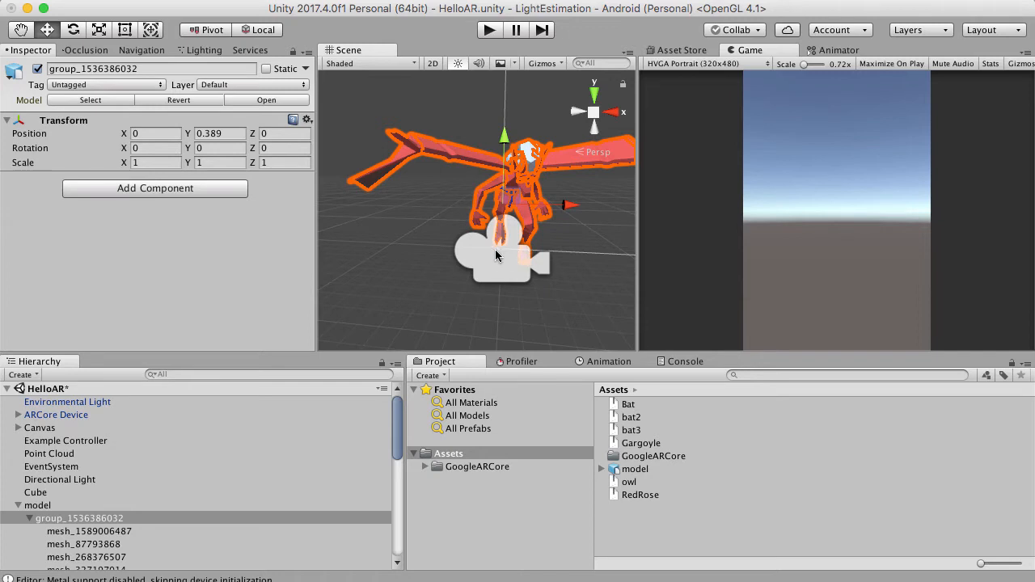
key(super+z)
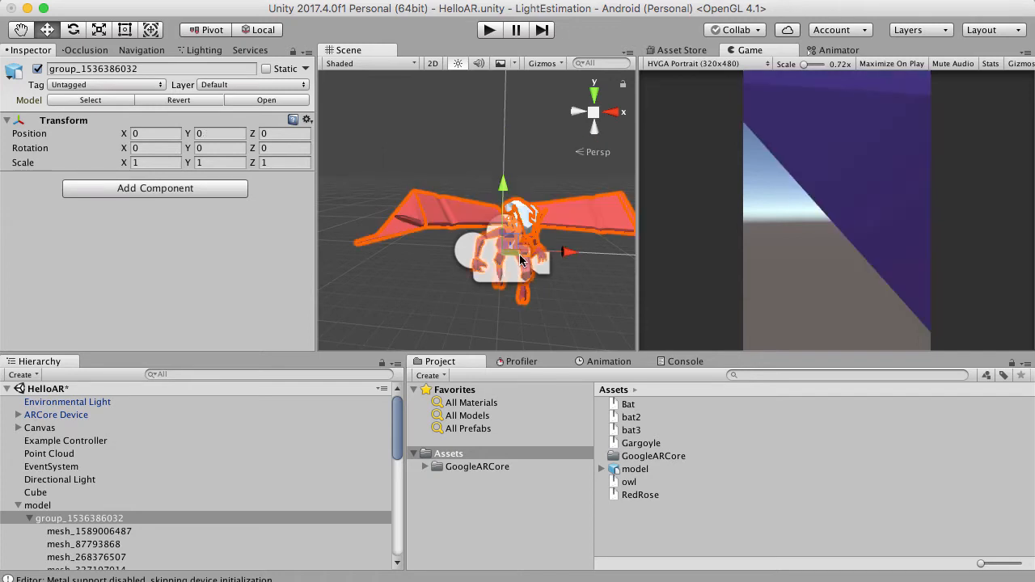
click(60, 504)
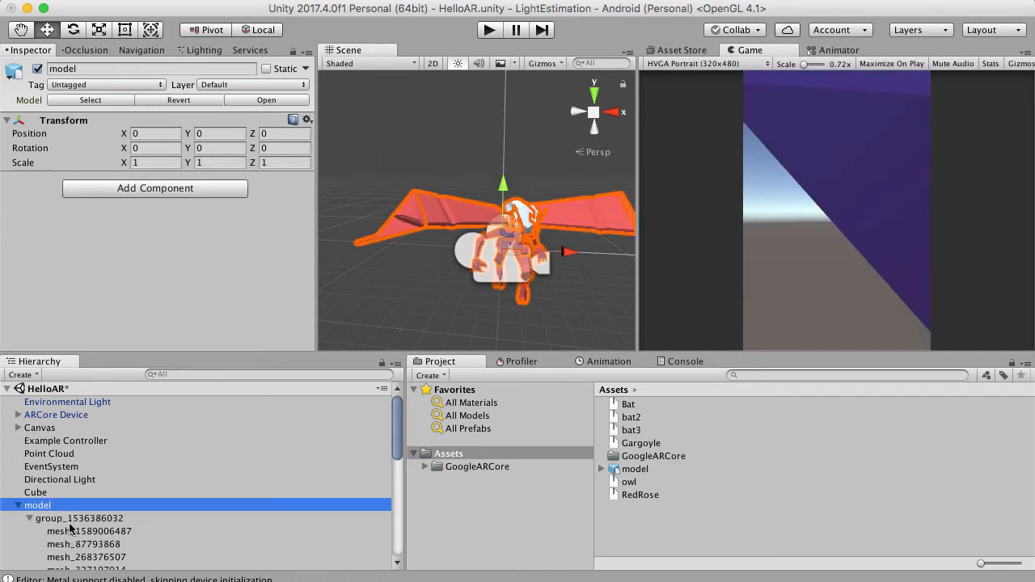
click(73, 518)
scroll(87, 513, down, 3)
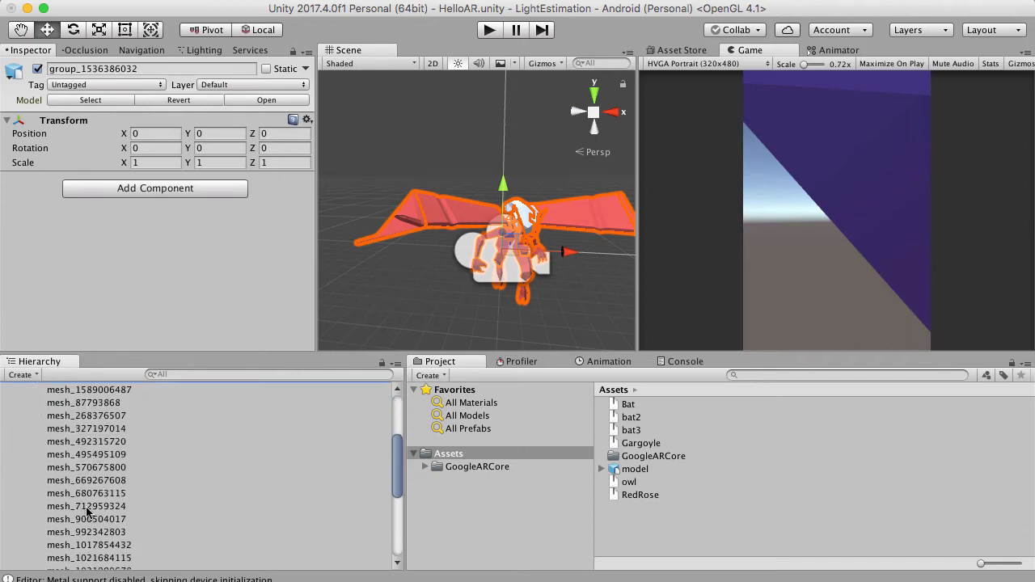
click(94, 467)
click(100, 494)
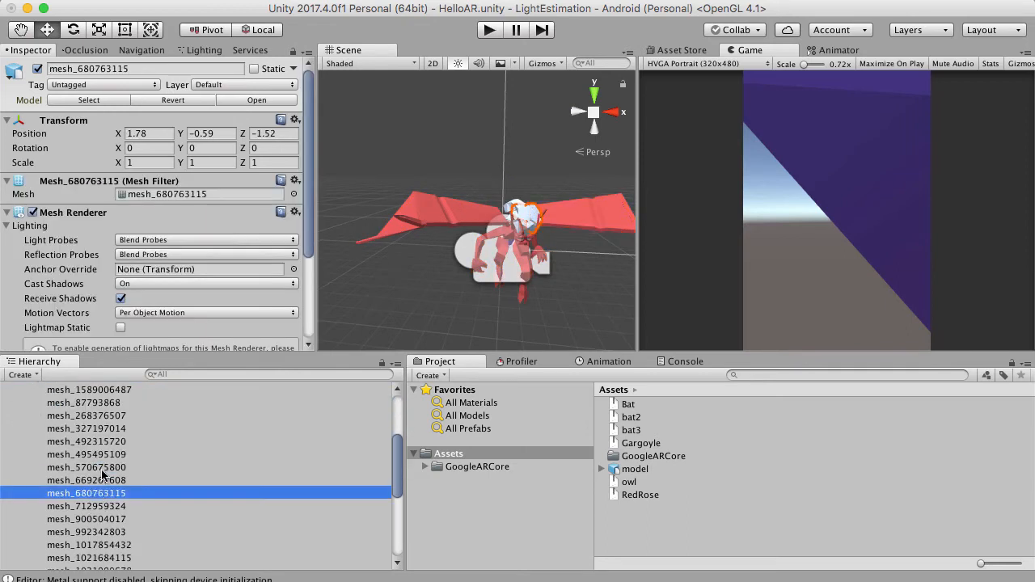
double_click(94, 468)
scroll(502, 191, up, 3)
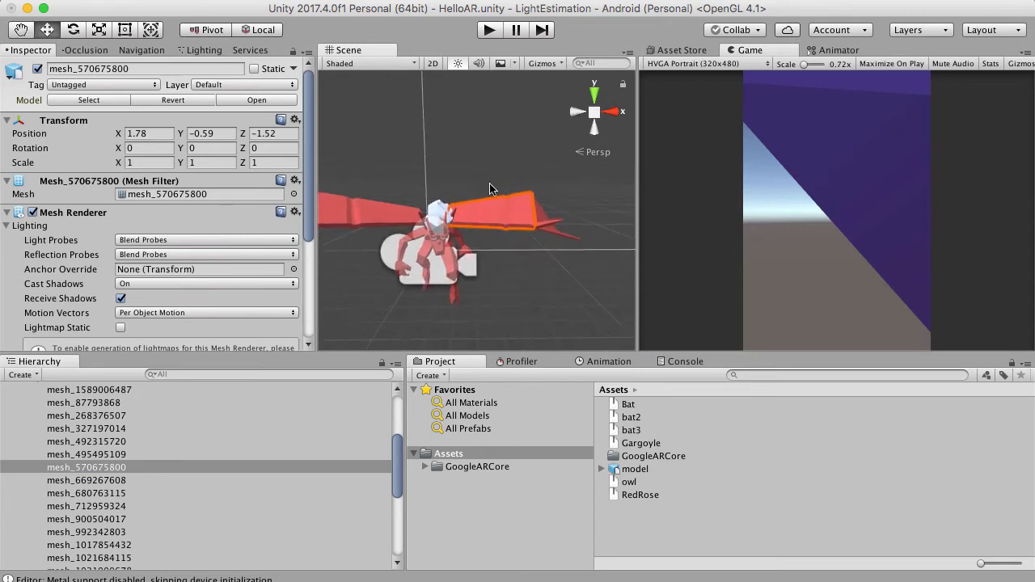
scroll(493, 190, down, 6)
scroll(487, 258, down, 2)
scroll(491, 268, up, 10)
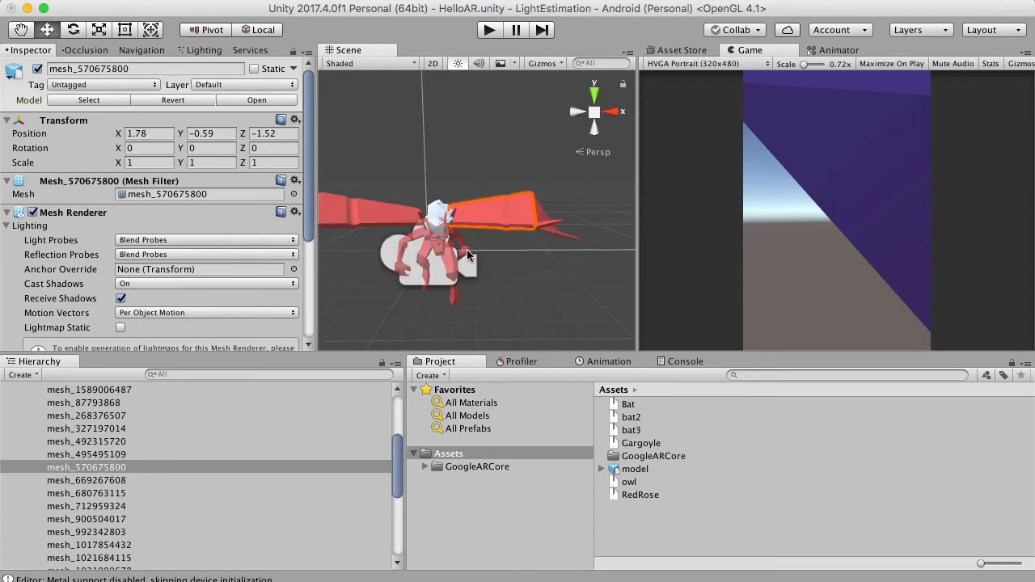
scroll(534, 247, down, 5)
alt+drag(465, 262, 494, 241)
scroll(495, 241, up, 3)
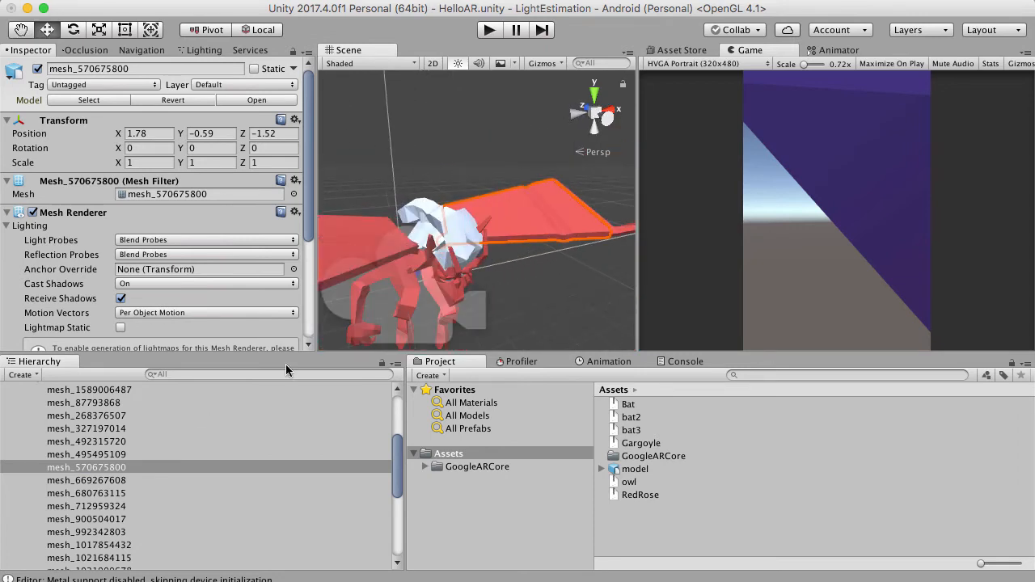
scroll(120, 476, up, 4)
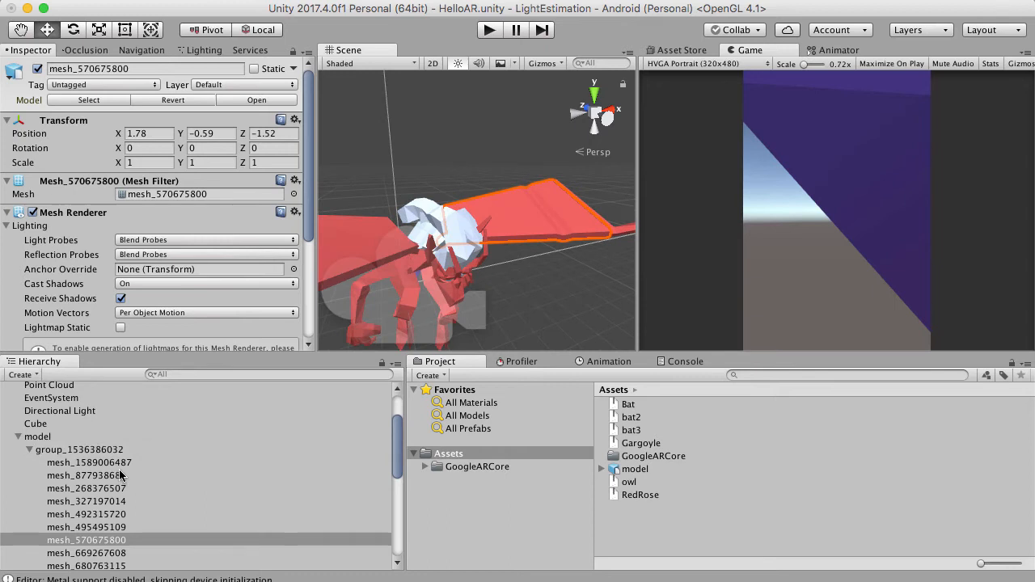
click(30, 451)
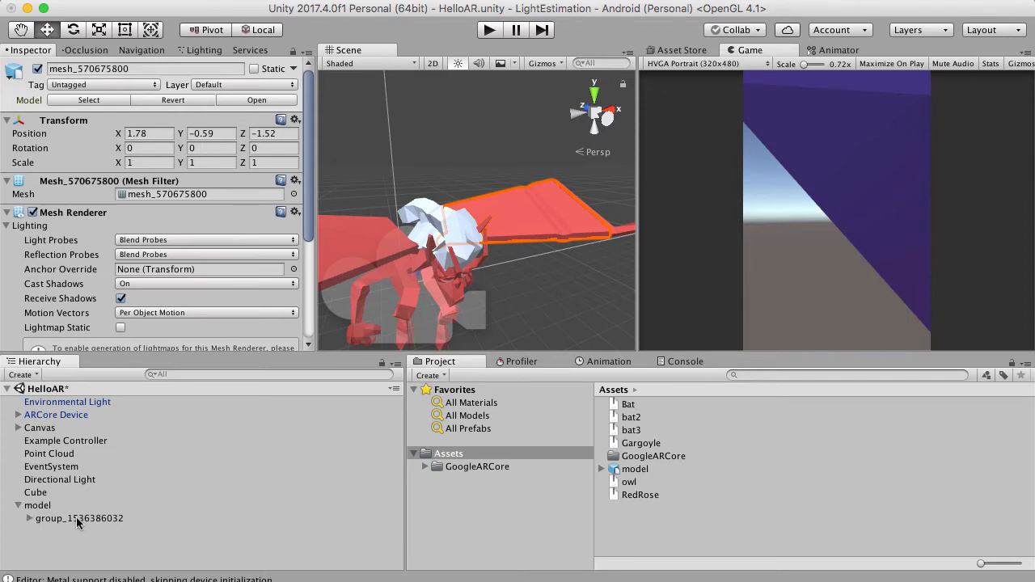
click(724, 0)
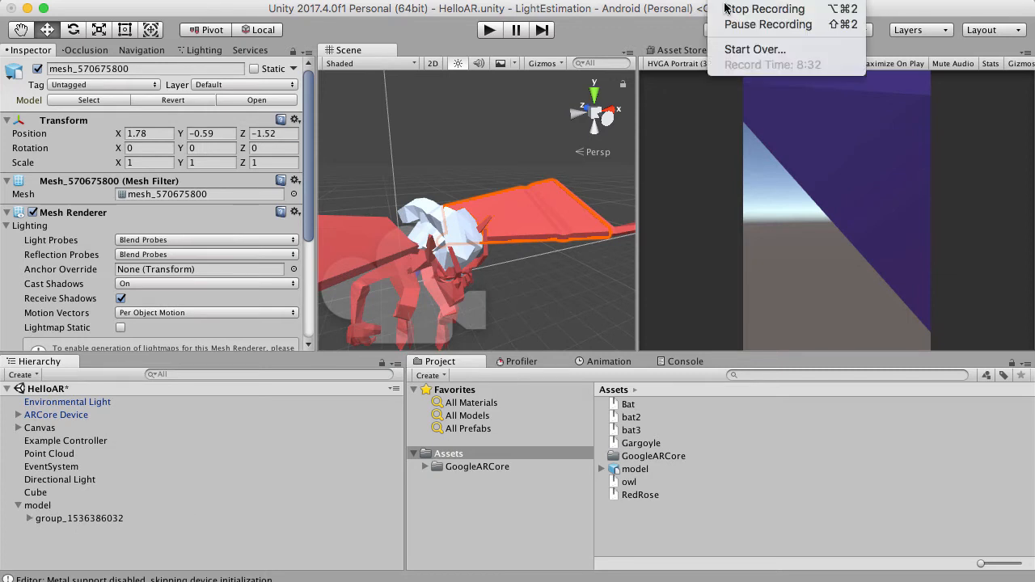
click(734, 25)
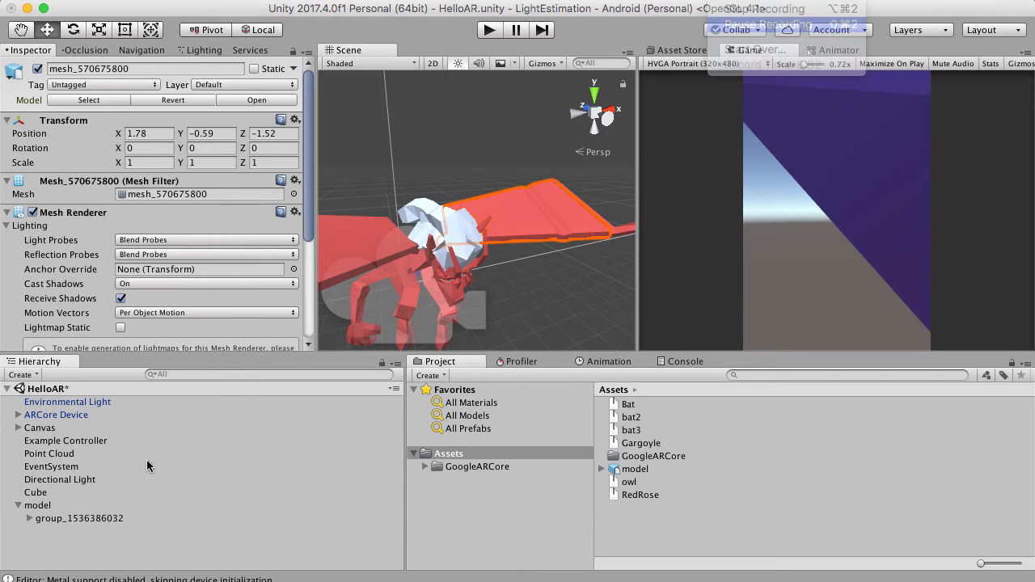
Create an empty child object under the model object.
click(40, 506)
right_click(46, 509)
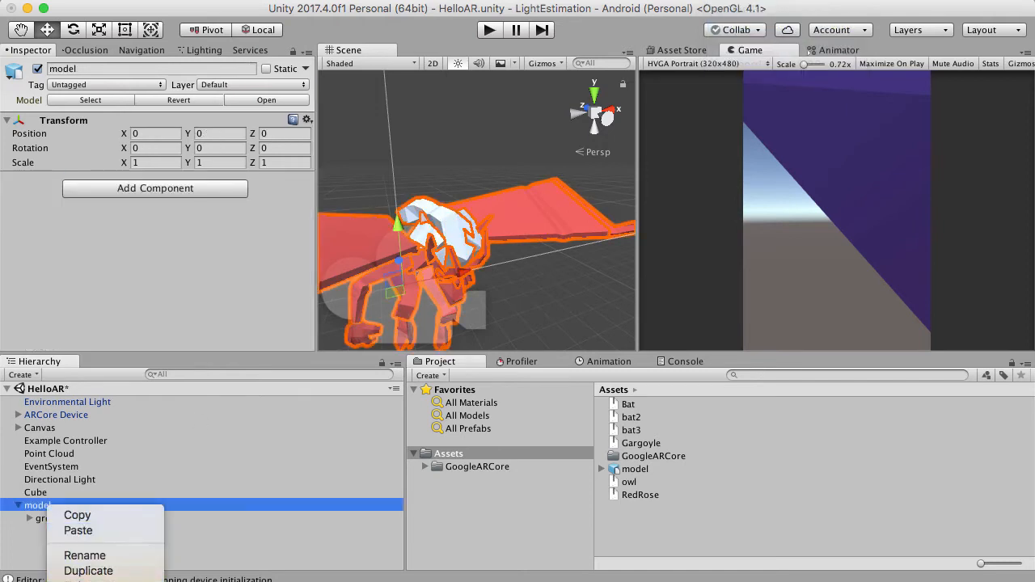
click(88, 580)
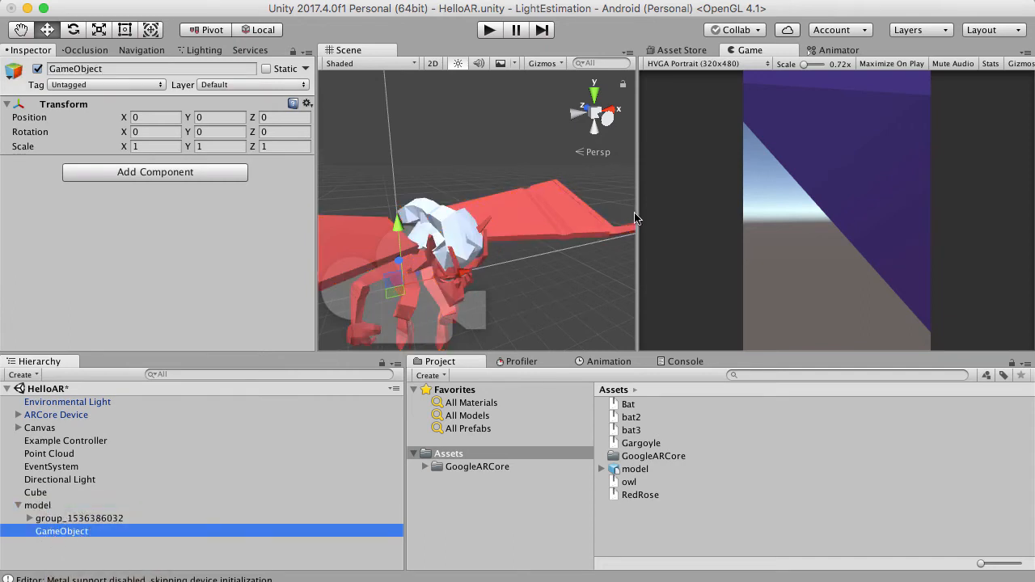
Move the empty GameObject toward the gargoyle's wing joint, to about X 0.136 and Y 0.347.
scroll(518, 221, down, 5)
scroll(519, 221, up, 8)
alt+drag(518, 221, 438, 168)
scroll(432, 213, down, 10)
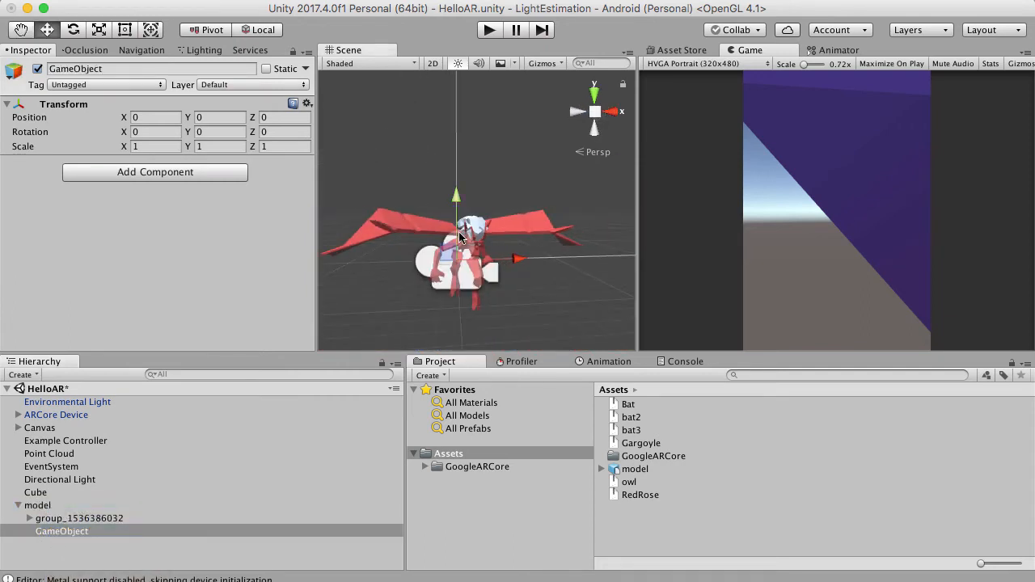
scroll(459, 236, up, 6)
scroll(409, 280, down, 3)
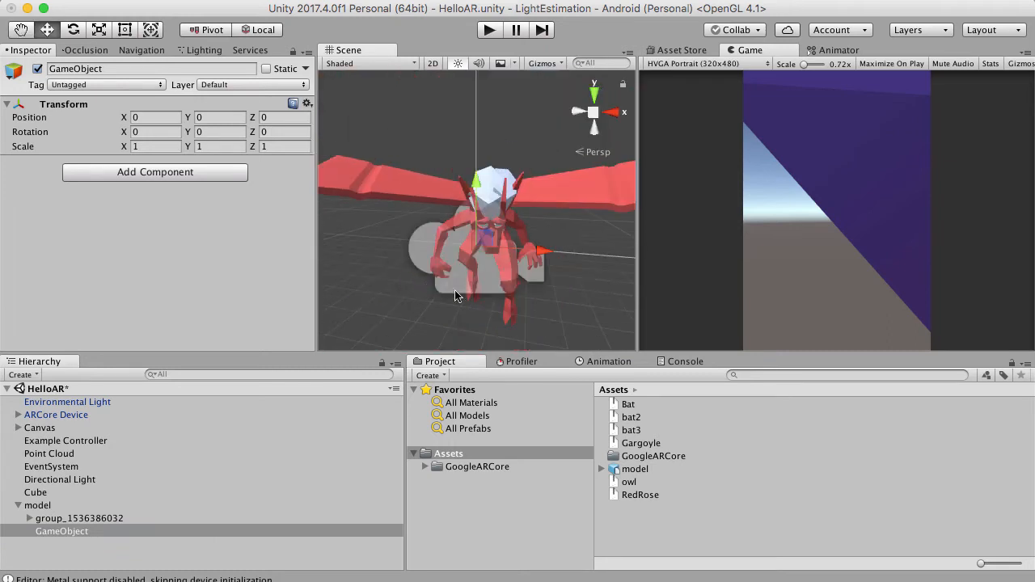
scroll(485, 292, up, 5)
alt+drag(509, 286, 396, 305)
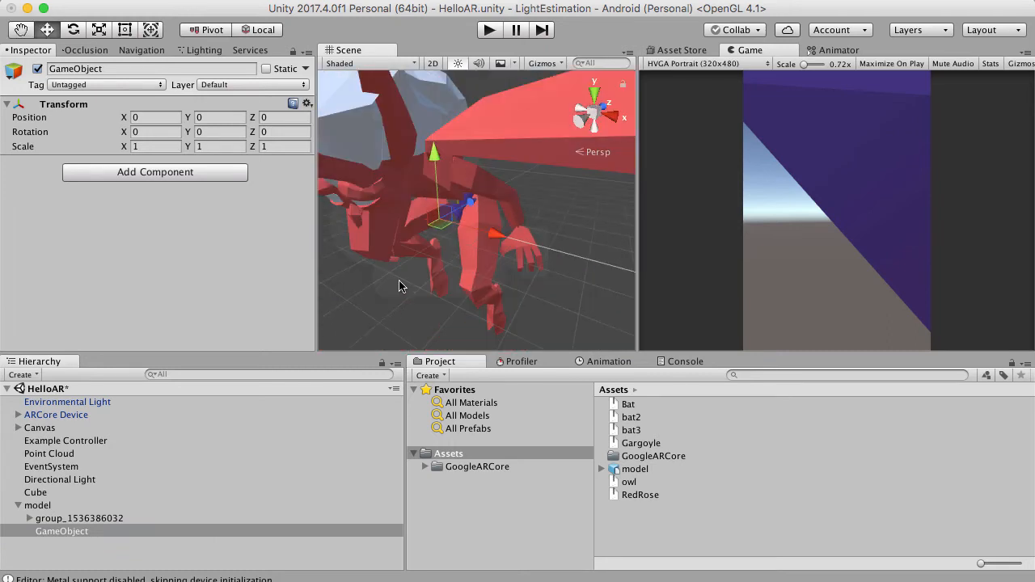
drag(443, 174, 433, 81)
drag(504, 128, 498, 128)
alt+drag(499, 137, 497, 216)
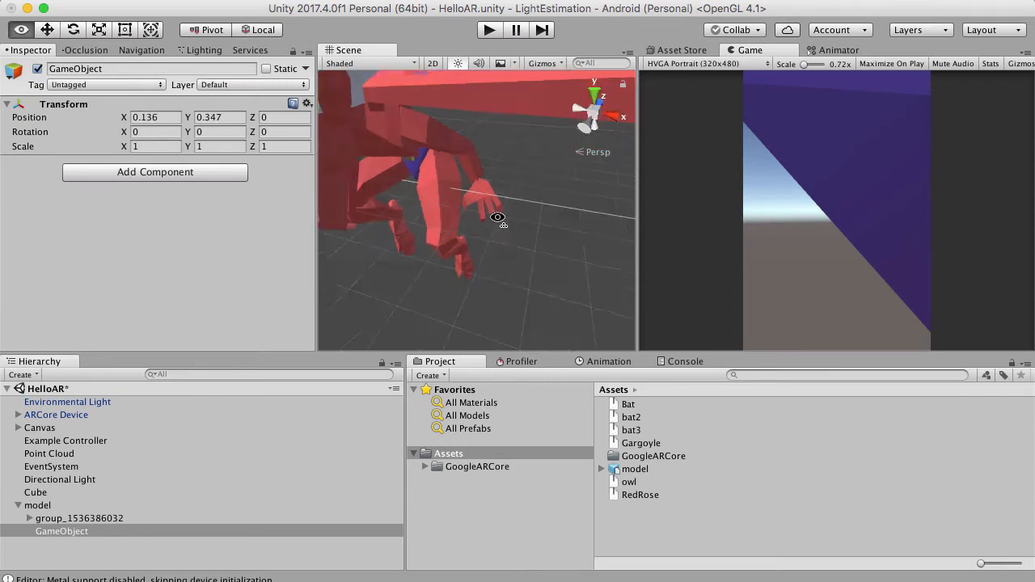
Adjust the height of the empty GameObject near the gargoyle's shoulder to about Y 0.293.
scroll(487, 206, down, 5)
scroll(456, 186, up, 3)
alt+drag(457, 187, 398, 216)
scroll(420, 218, up, 4)
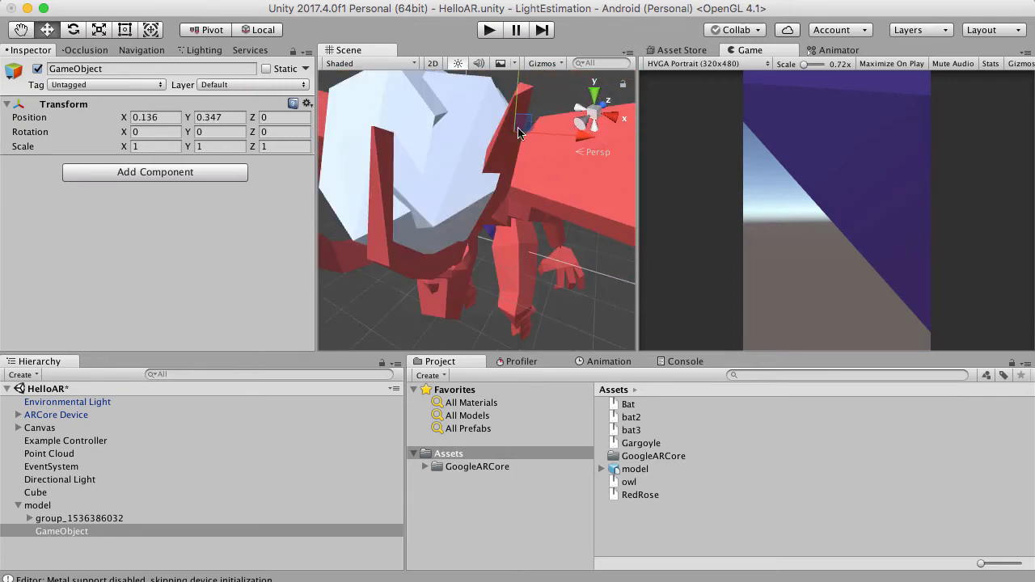
scroll(517, 146, down, 5)
drag(498, 92, 496, 109)
scroll(491, 170, up, 5)
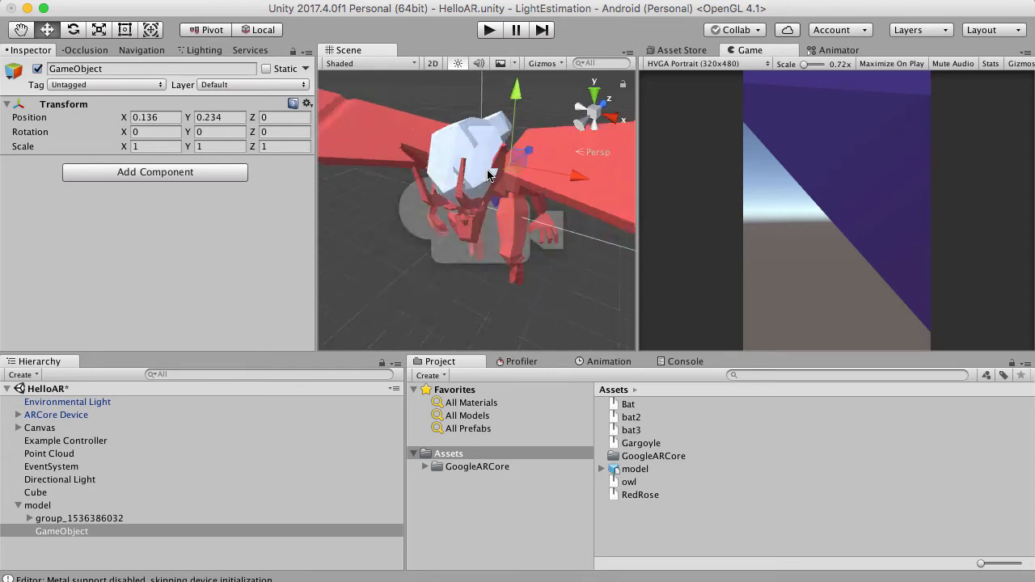
alt+drag(490, 172, 496, 148)
scroll(442, 199, up, 4)
alt+drag(442, 199, 470, 129)
scroll(469, 128, down, 5)
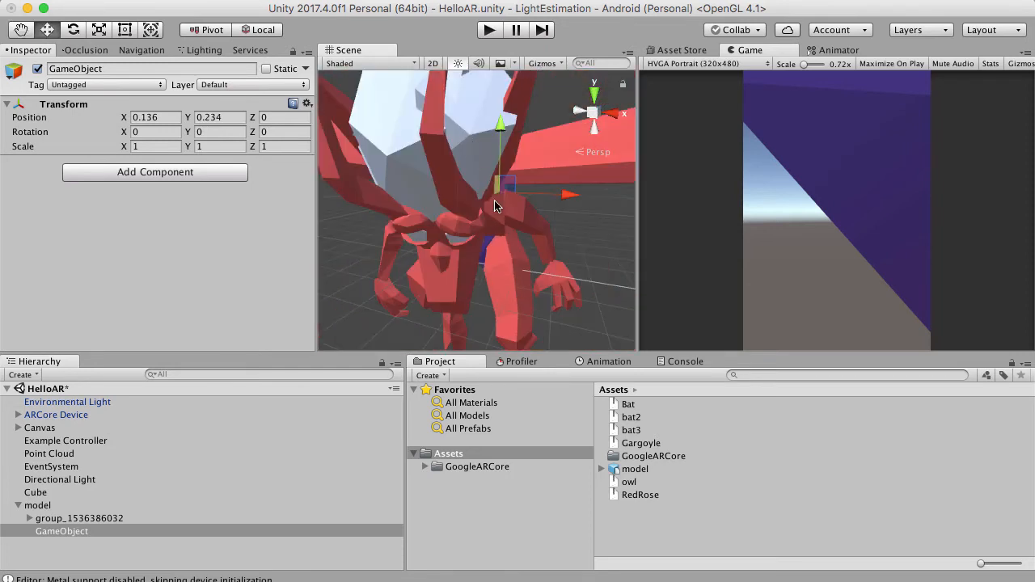
scroll(495, 180, up, 5)
alt+drag(495, 181, 473, 144)
drag(539, 144, 540, 106)
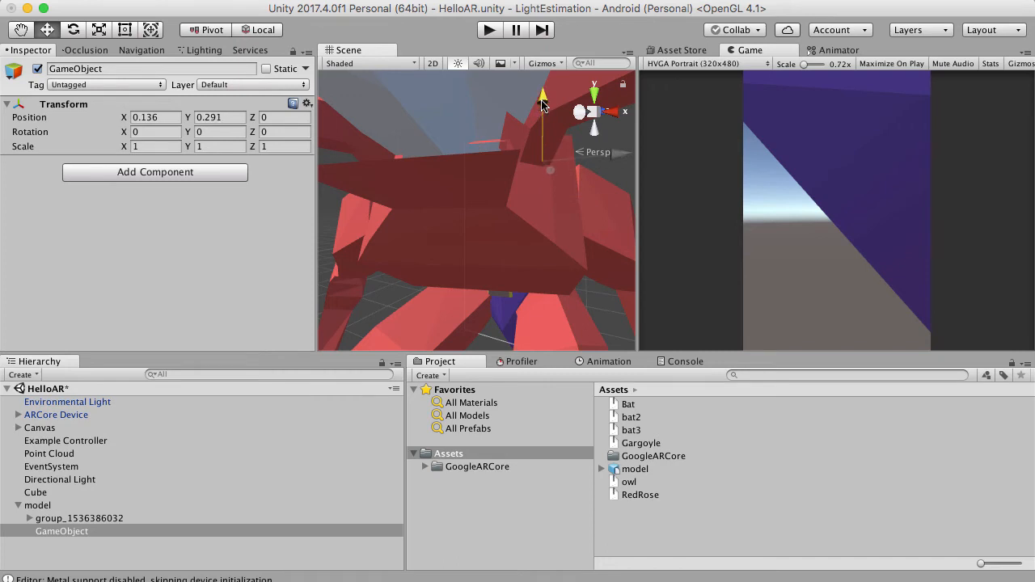
Add a sphere as a child of GameObject to mark its pivot.
right_click(61, 532)
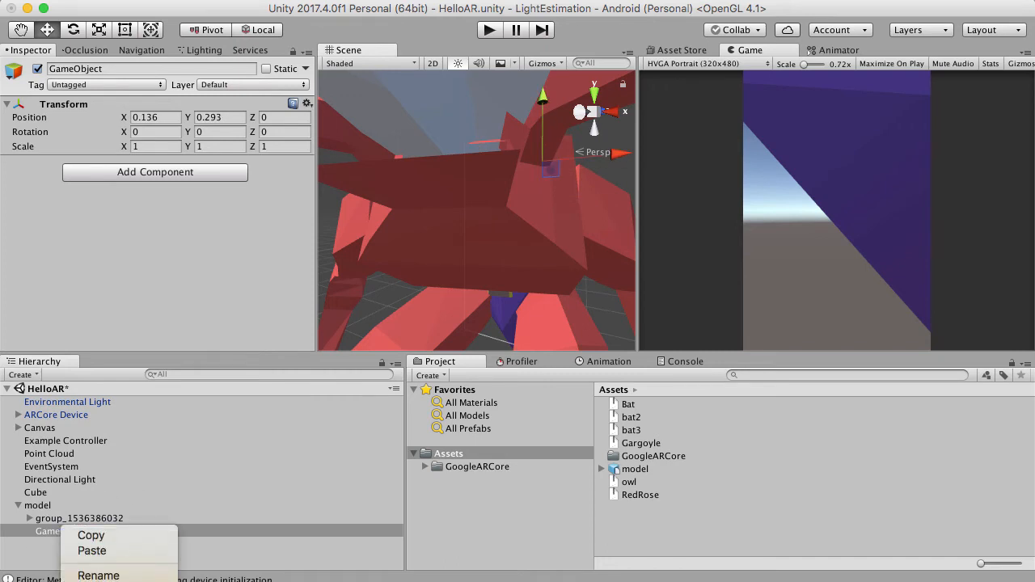
click(219, 581)
scroll(457, 270, down, 10)
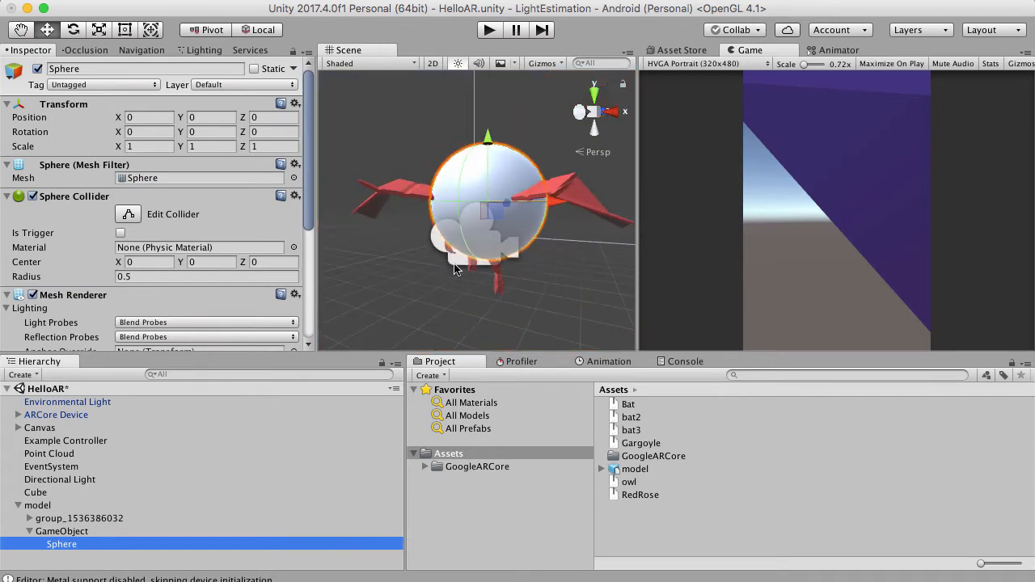
Set the sphere's scale to 0.01 on X, Y and Z.
click(147, 145)
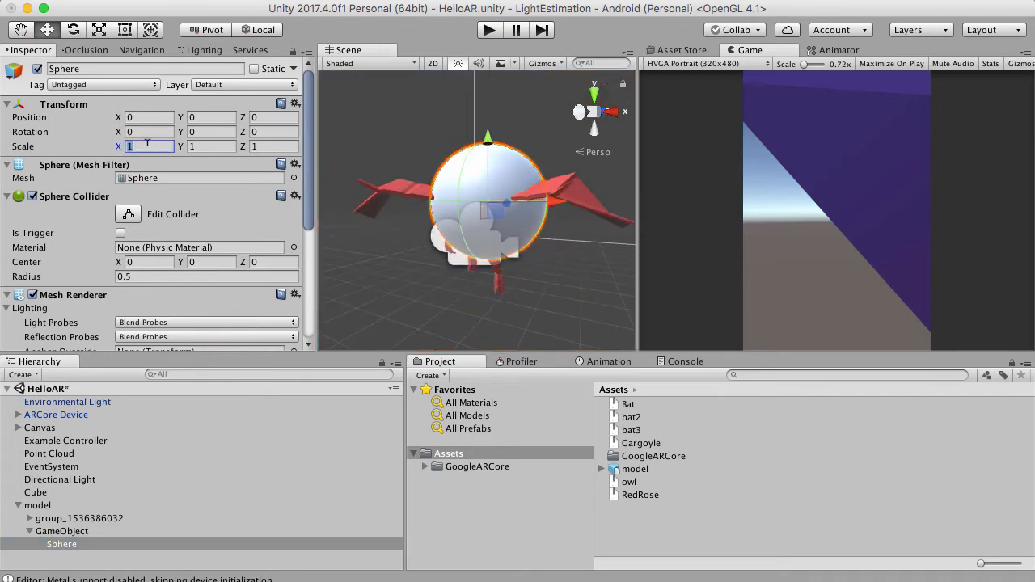
text(0.)
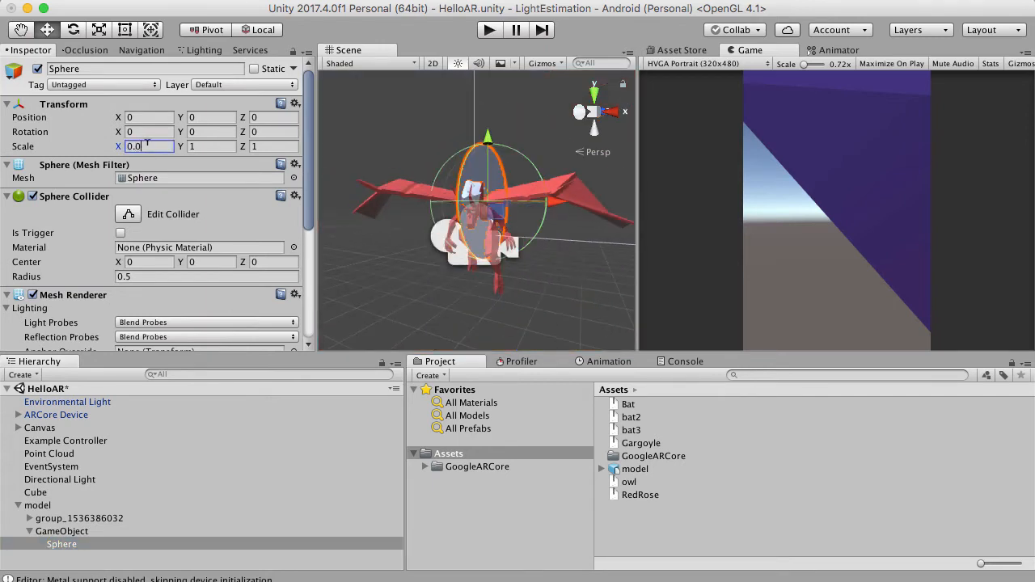
text(01)
key(Tab)
text(0)
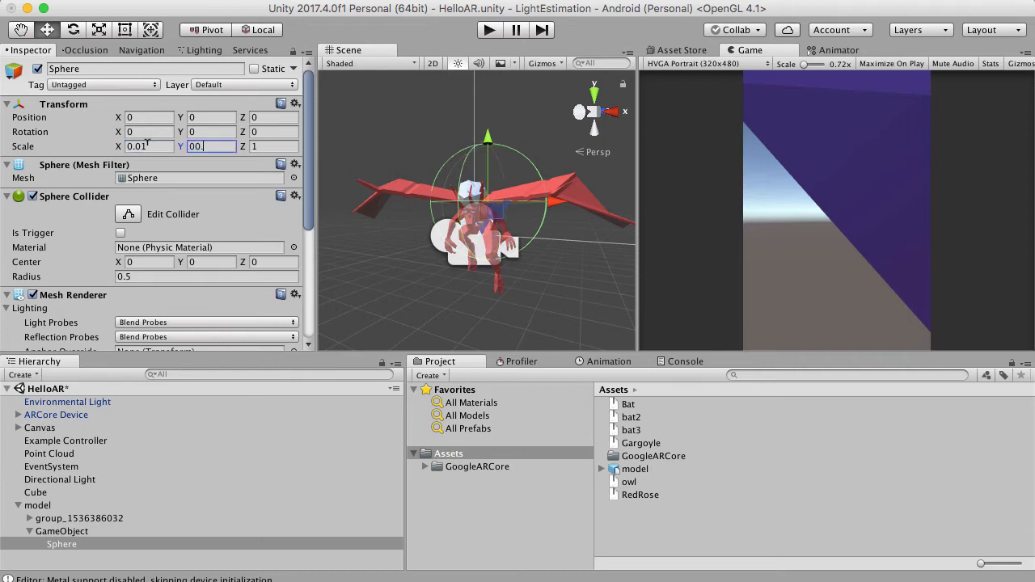
text(.01)
key(Tab)
text(0.)
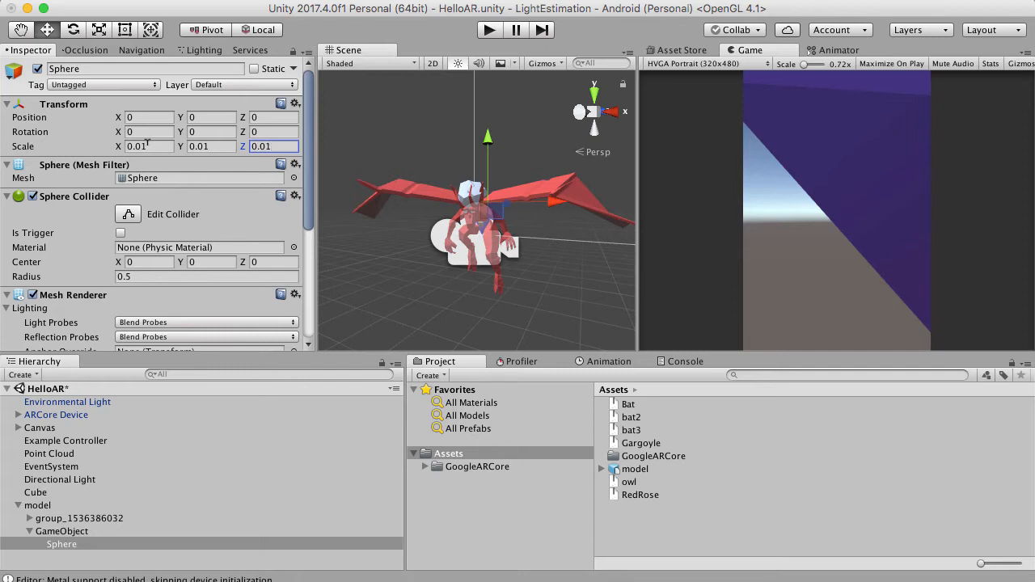
Frame the sphere and move it back toward the wing's root, to about Y 0.004 and Z -0.172.
double_click(84, 544)
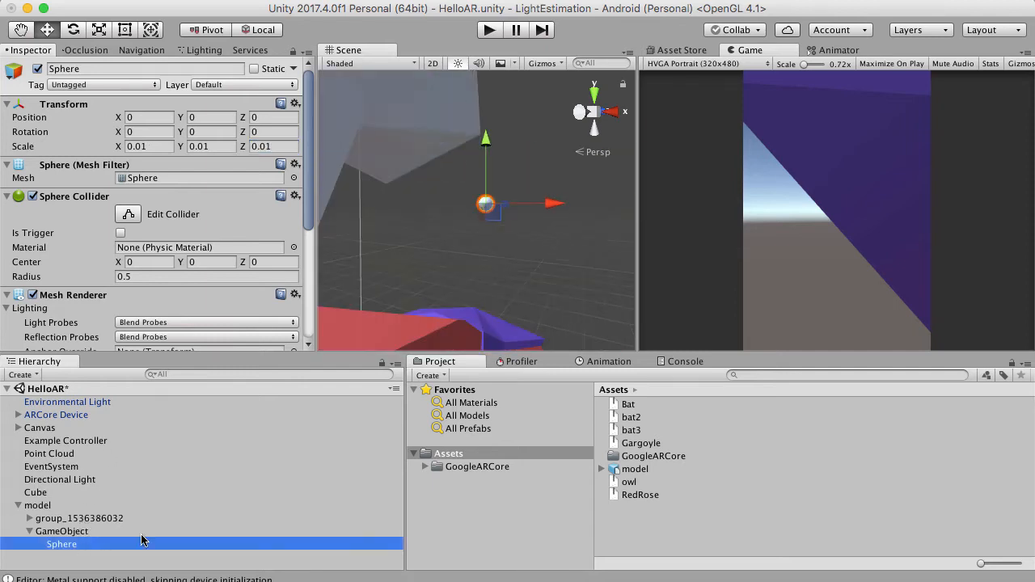
mouse_move(510, 271)
right_down()
mouse_move(527, 261)
mouse_move(465, 244)
mouse_move(513, 296)
mouse_move(421, 173)
mouse_move(481, 277)
mouse_move(494, 264)
right_up()
key(f)
scroll(519, 241, up, 3)
scroll(421, 173, down, 3)
scroll(494, 265, up, 3)
scroll(493, 216, up, 4)
right_drag(491, 202, 478, 192)
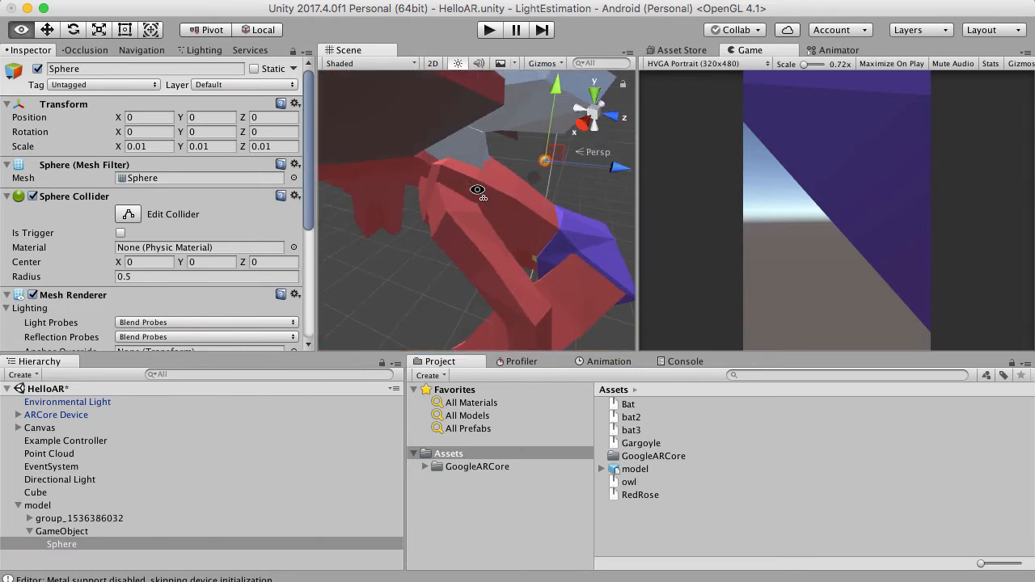
drag(615, 172, 479, 174)
drag(431, 90, 431, 86)
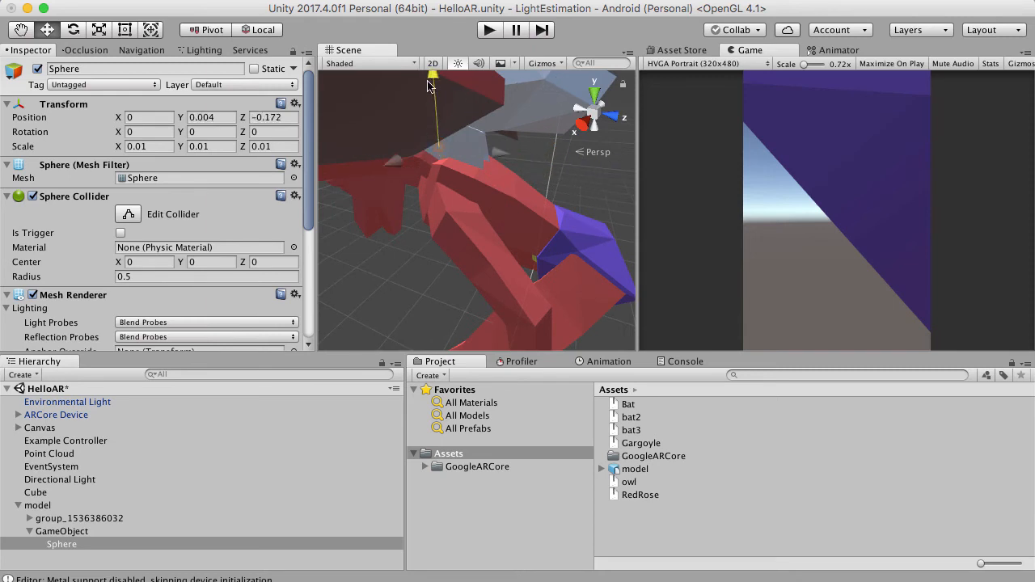
Shift the sphere closer to the wing joint, to about X 0.038 and Z -0.23.
alt+drag(452, 177, 360, 71)
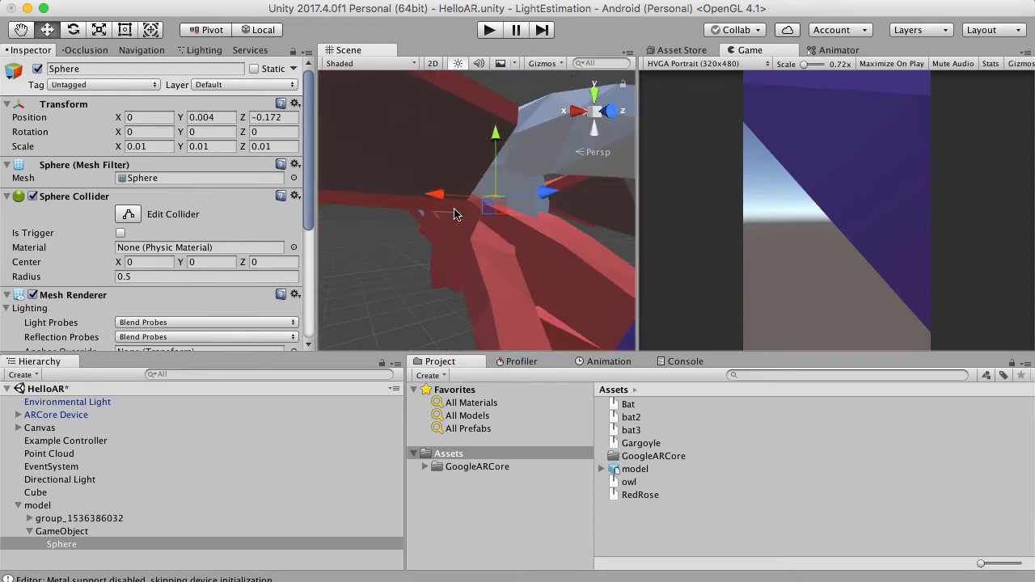
scroll(461, 220, down, 5)
scroll(462, 219, up, 5)
scroll(462, 245, up, 8)
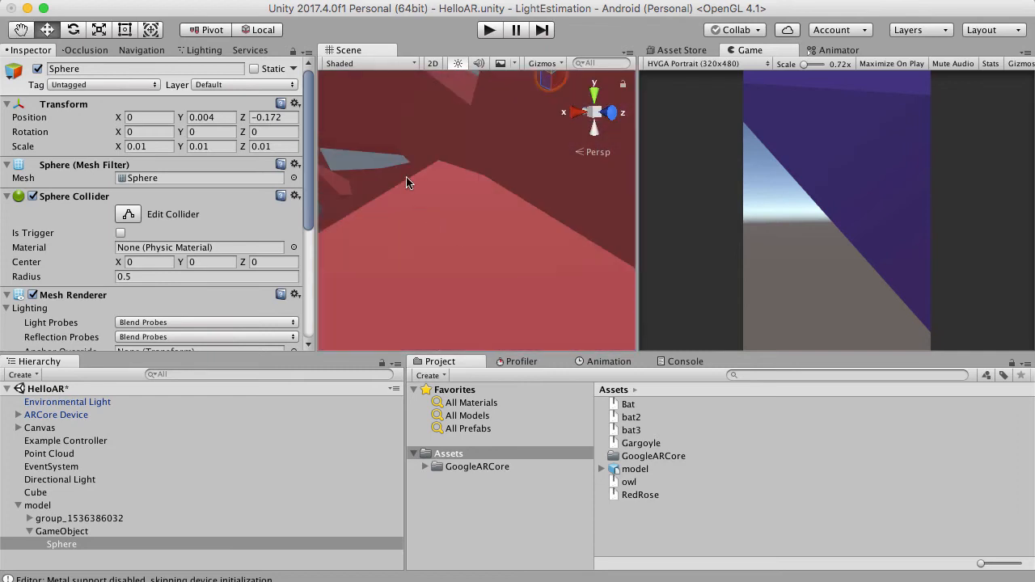
alt+drag(407, 182, 361, 113)
drag(528, 163, 519, 182)
drag(442, 210, 533, 218)
scroll(534, 221, up, 5)
scroll(529, 221, down, 5)
scroll(466, 158, up, 5)
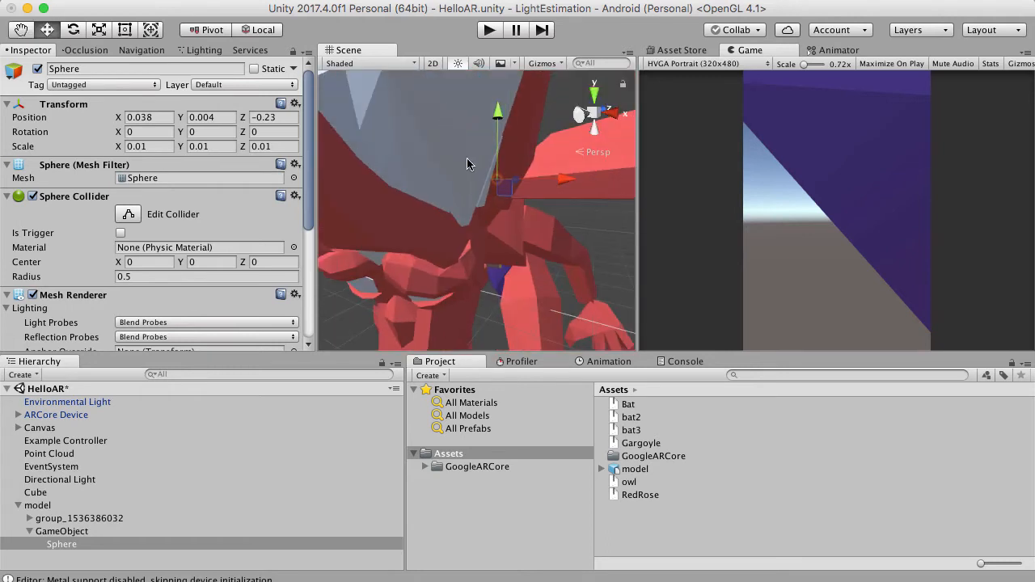
Fine-tune the sphere's position at the wing joint to about X 0.046, Y -0.0103, Z -0.212.
scroll(466, 158, down, 5)
alt+drag(467, 158, 472, 178)
scroll(471, 180, up, 5)
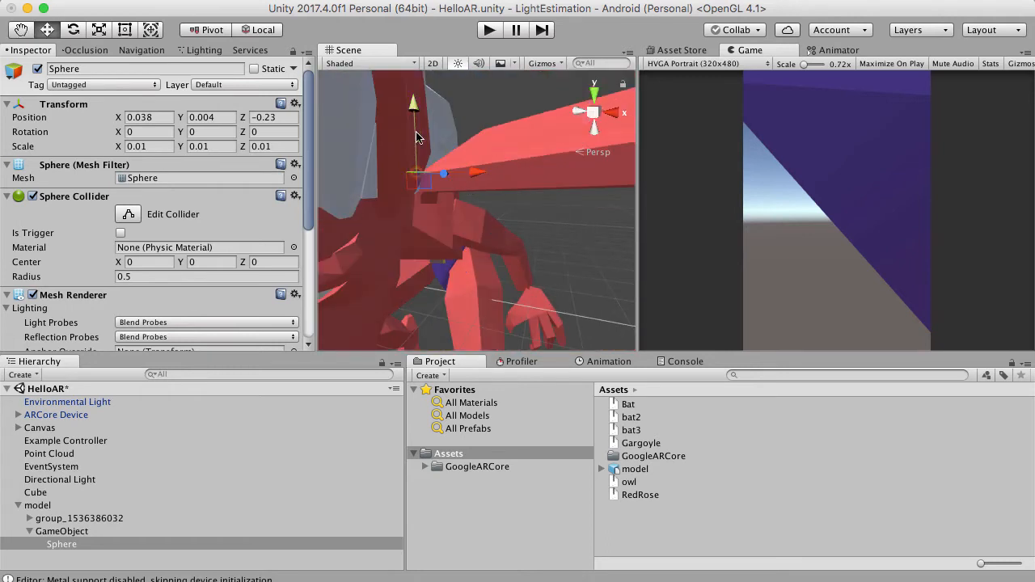
drag(416, 136, 417, 140)
drag(477, 177, 491, 177)
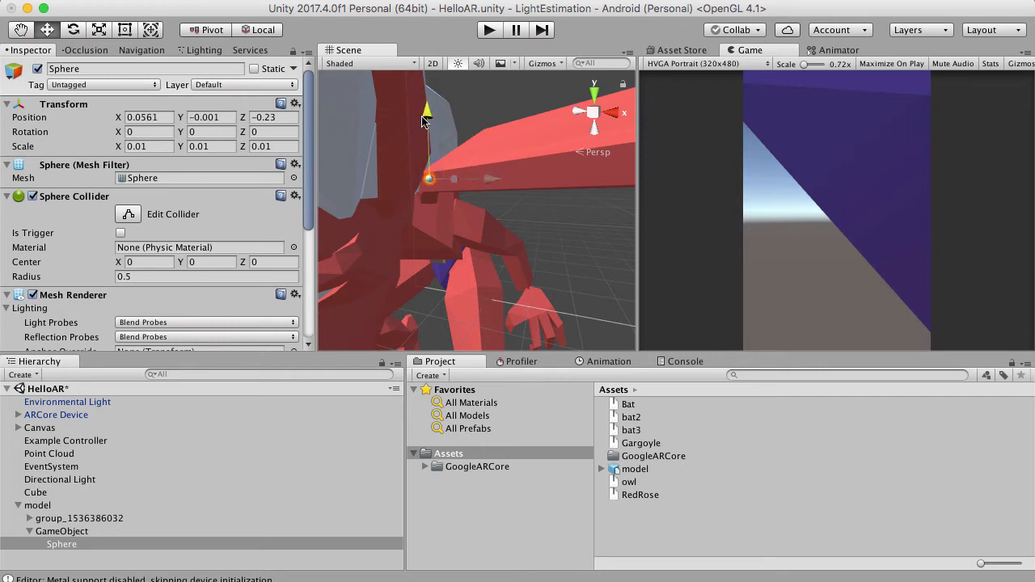
drag(427, 115, 427, 123)
drag(439, 183, 497, 191)
alt+drag(495, 199, 447, 209)
scroll(447, 209, up, 3)
scroll(448, 214, down, 3)
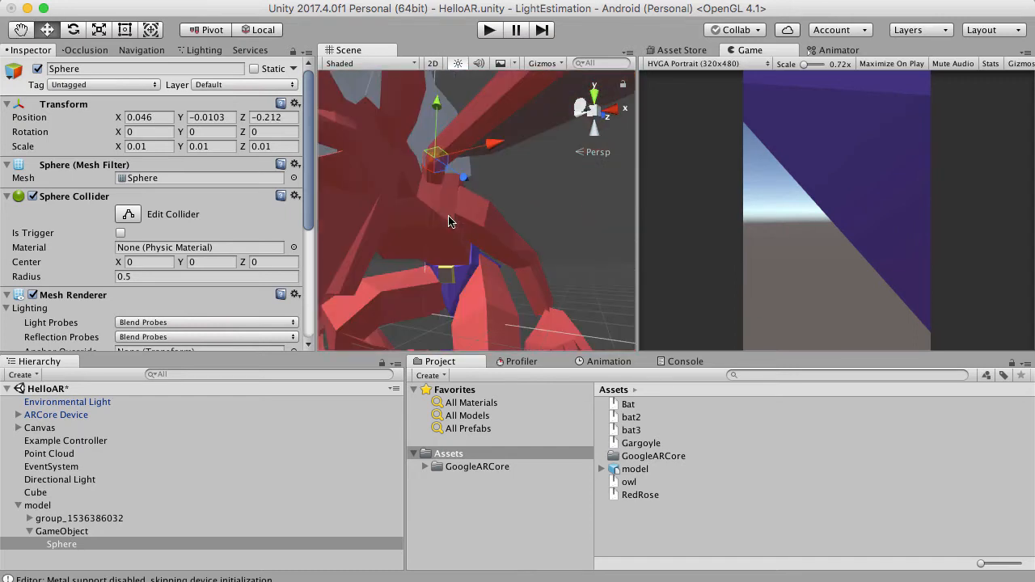
Rename the GameObject that holds the sphere under model as LeftWing.
scroll(450, 204, up, 10)
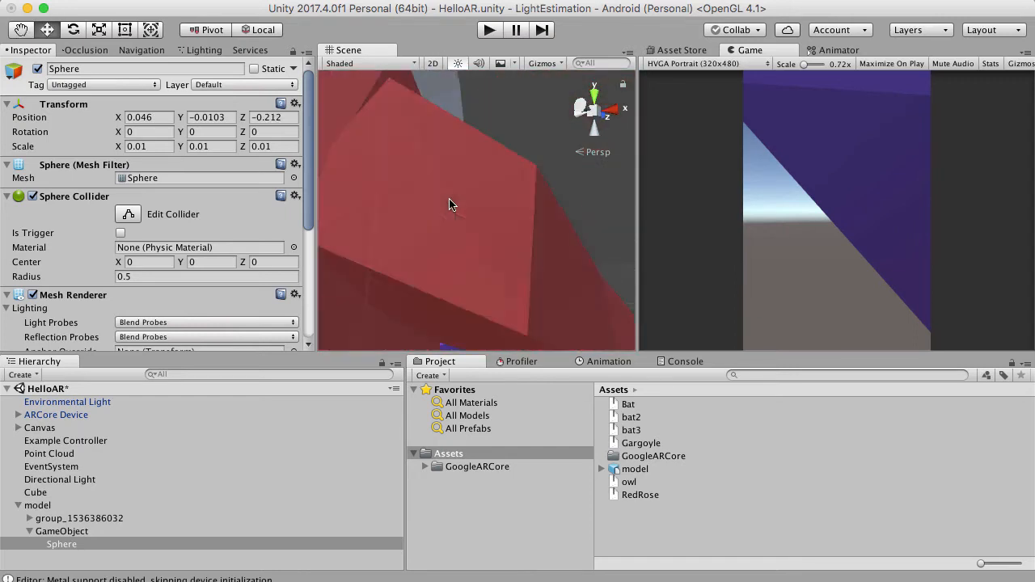
scroll(519, 326, down, 10)
alt+drag(518, 323, 553, 276)
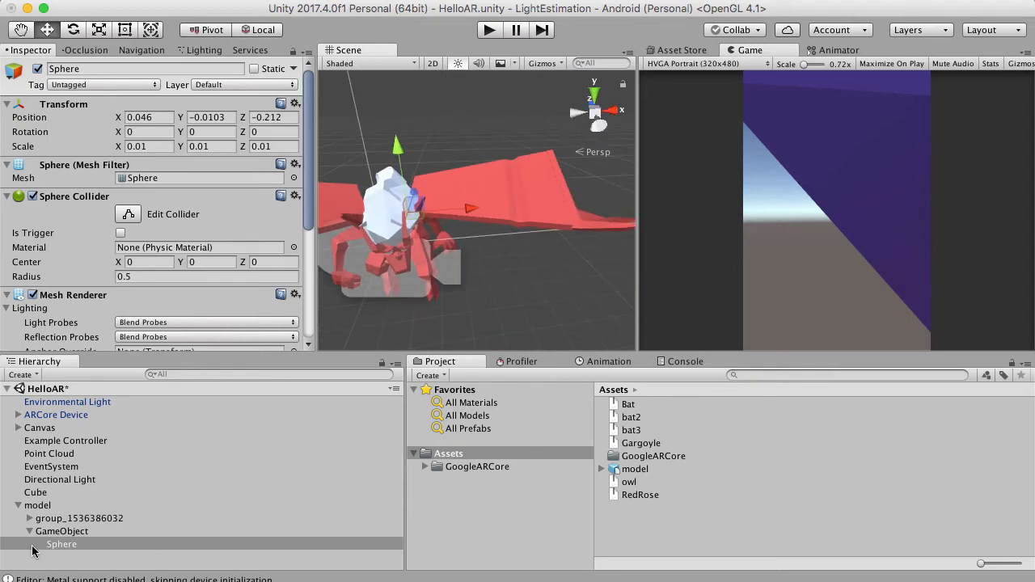
click(54, 530)
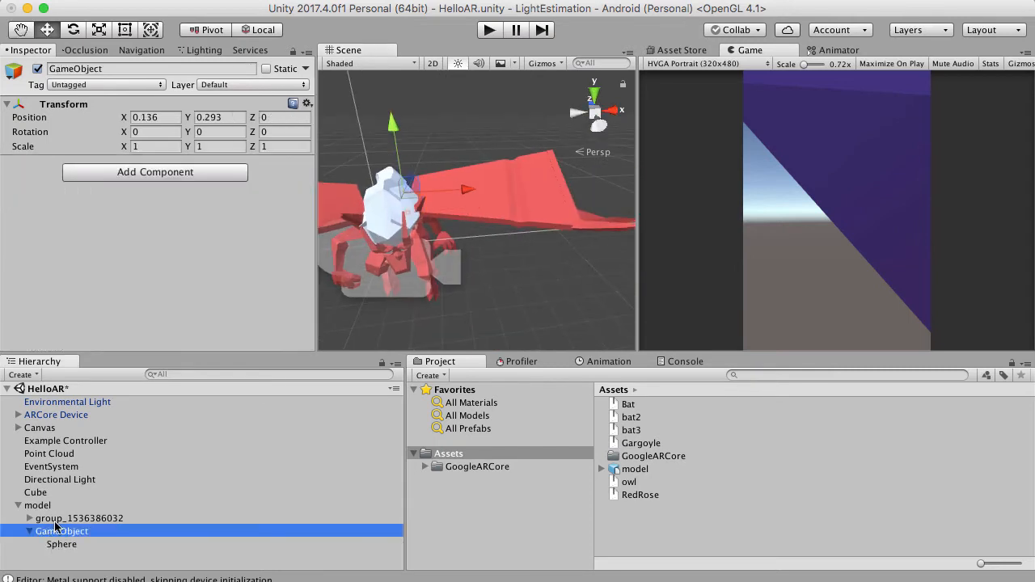
click(116, 68)
text(LeftWing)
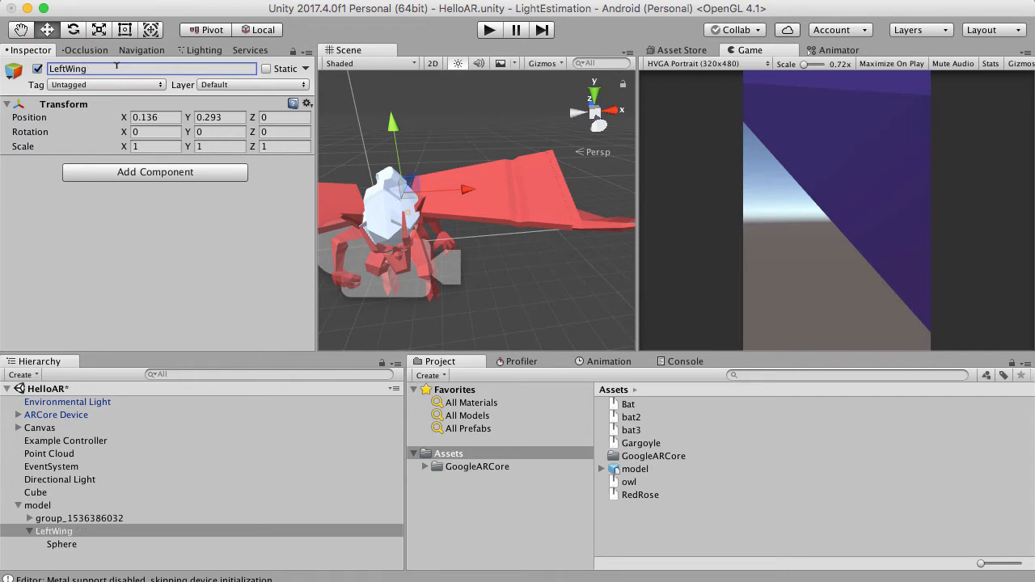
Examine the gargoyle's wings and body around the LeftWing pivot from several sides.
alt+drag(467, 213, 409, 154)
alt+drag(630, 271, 698, 219)
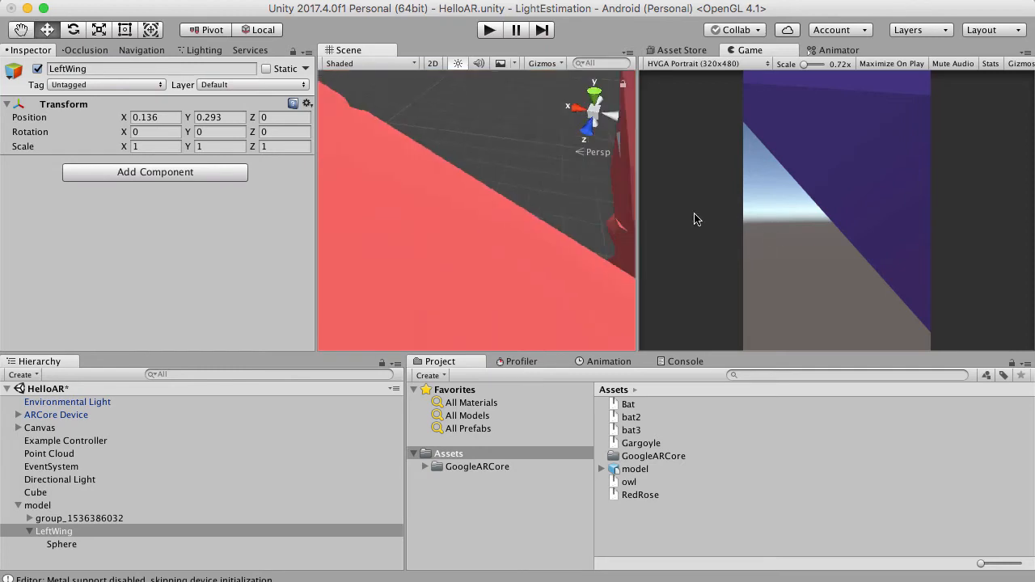
key(f)
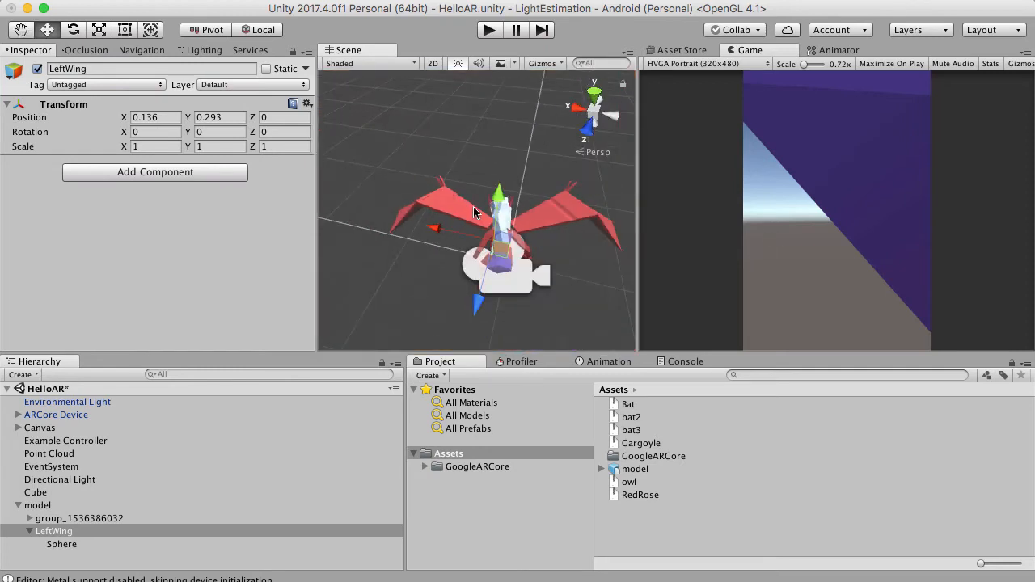
alt+drag(474, 208, 2, 235)
alt+drag(340, 106, 444, 237)
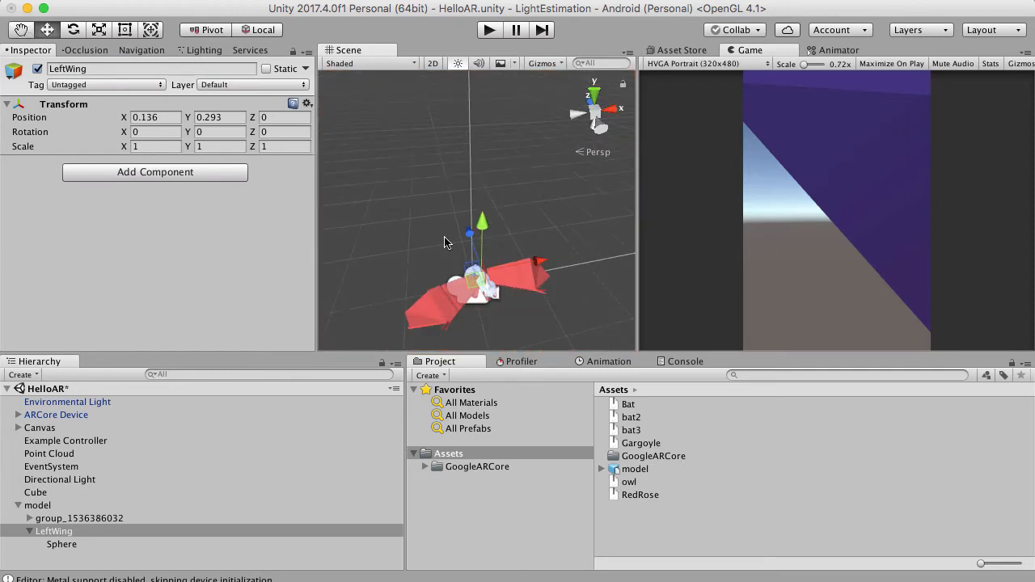
right_drag(444, 243, 509, 316)
scroll(509, 317, up, 5)
right_drag(520, 278, 524, 185)
scroll(517, 188, up, 8)
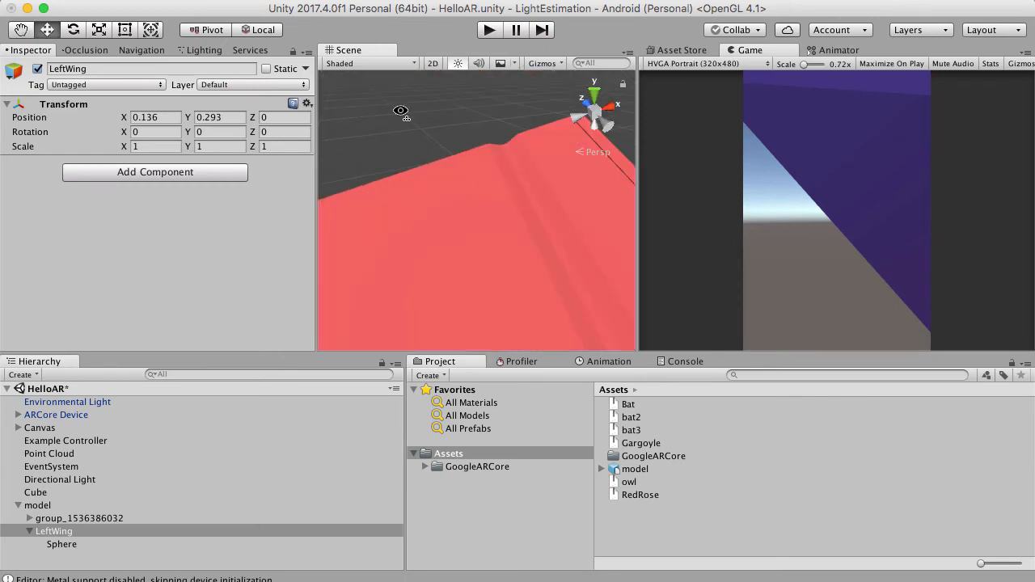
alt+drag(401, 111, 334, 202)
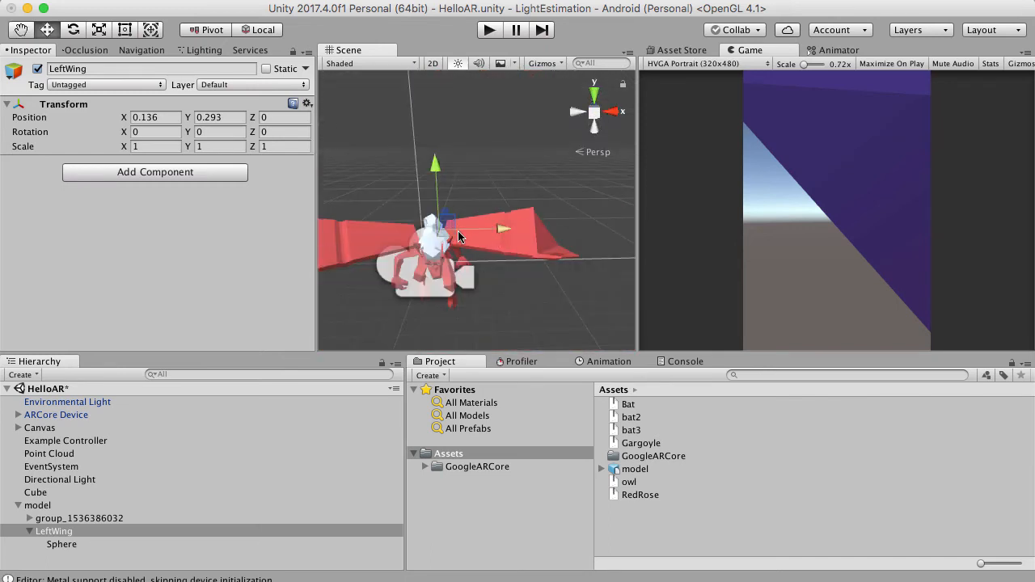
Move the inner wing mesh, mesh_570675800, out of the model's mesh group into LeftWing.
right_drag(458, 238, 438, 200)
scroll(475, 289, up, 5)
scroll(425, 156, up, 4)
click(491, 254)
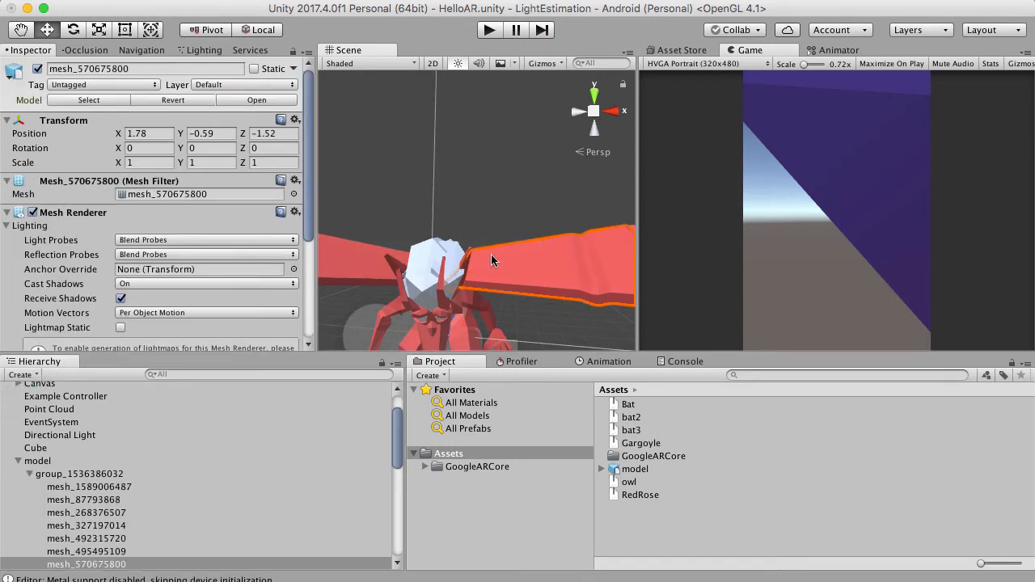
right_drag(491, 254, 499, 257)
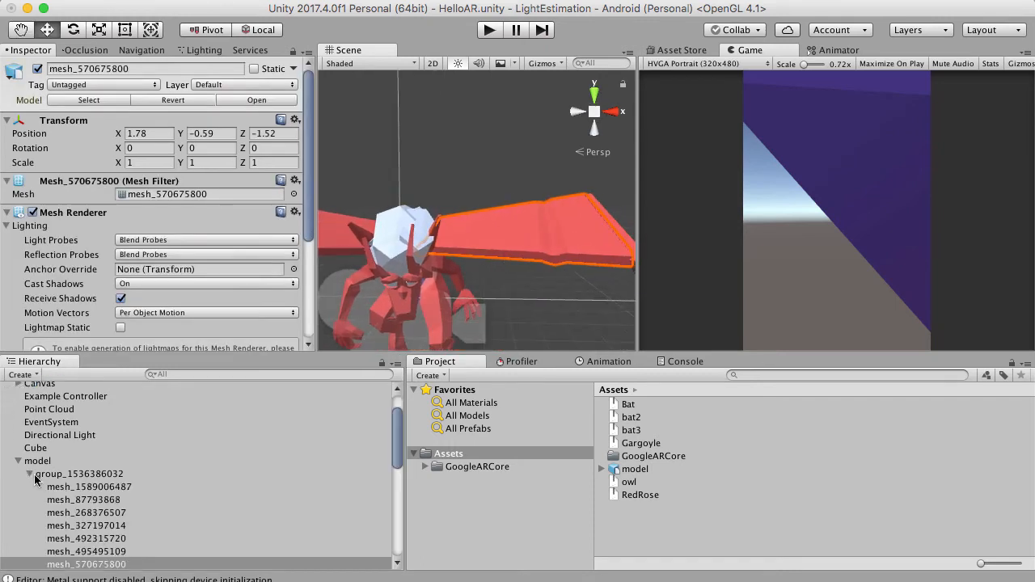
scroll(46, 495, down, 3)
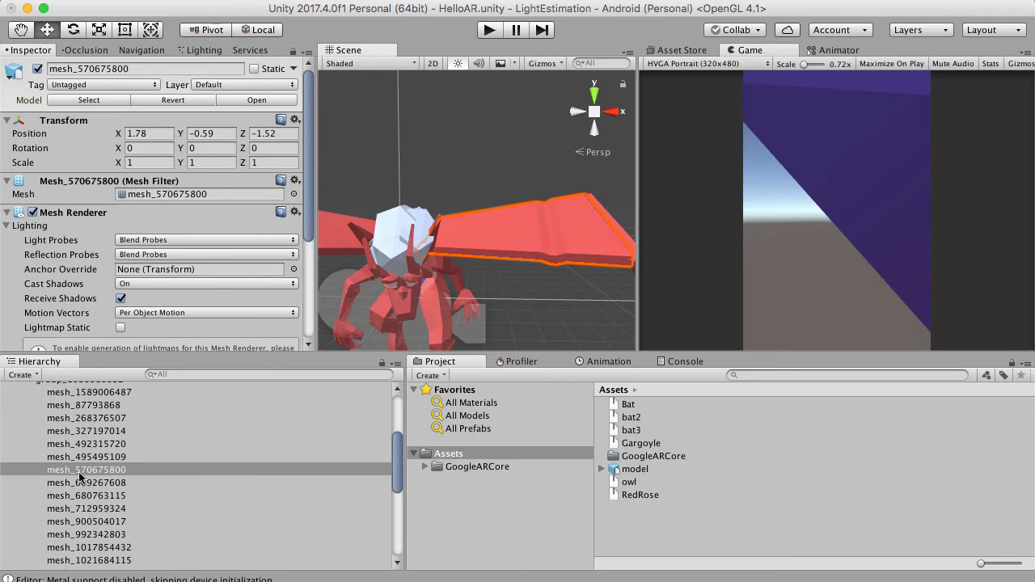
drag(81, 476, 72, 555)
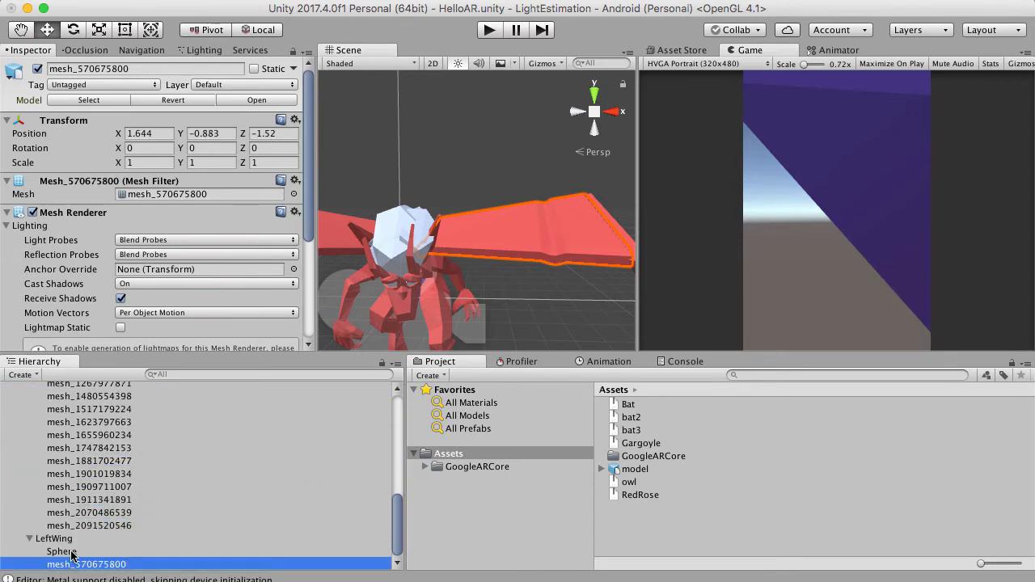
Deactivate the inner wing mesh to expose the wing parts that remain outside LeftWing.
scroll(422, 283, down, 8)
right_drag(425, 283, 449, 186)
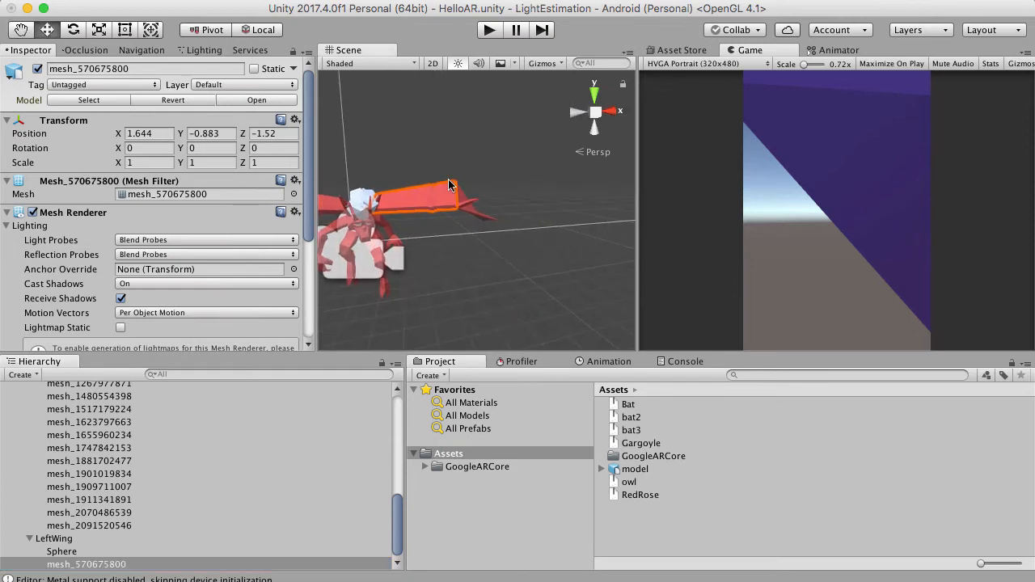
click(37, 71)
scroll(417, 223, up, 5)
right_drag(440, 208, 327, 206)
right_drag(457, 229, 433, 158)
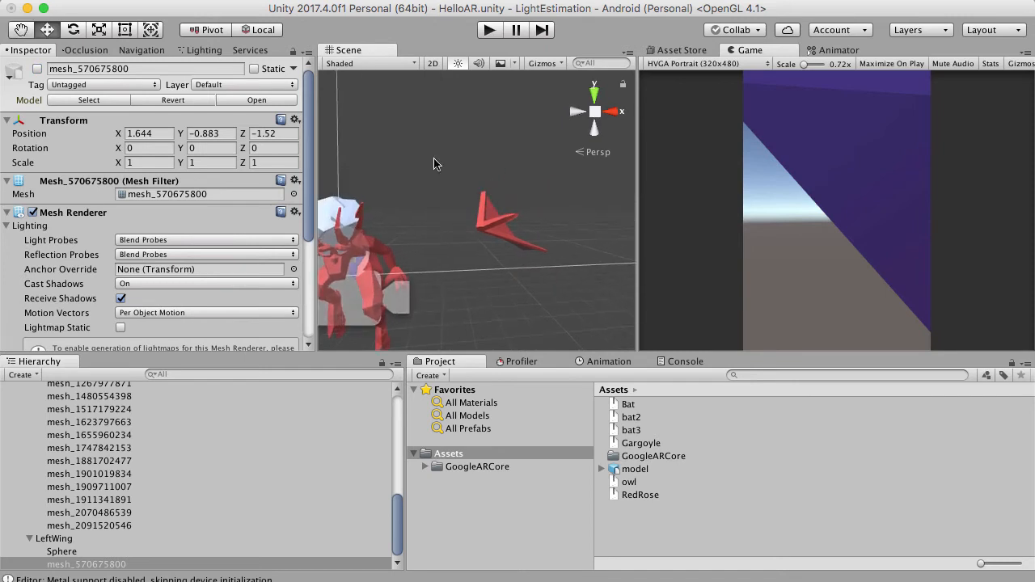
drag(433, 159, 567, 263)
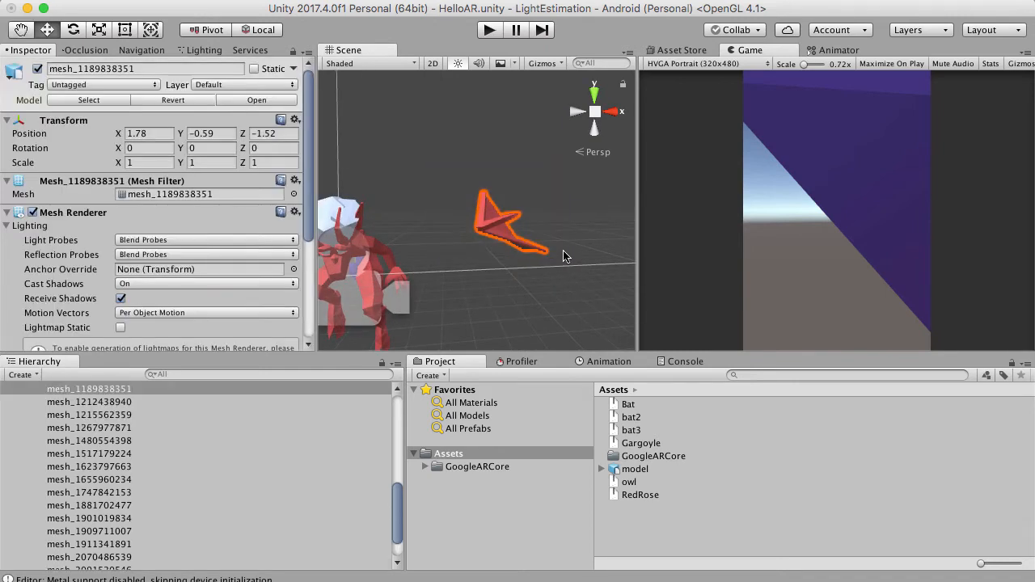
scroll(89, 522, up, 3)
click(122, 457)
drag(158, 469, 81, 547)
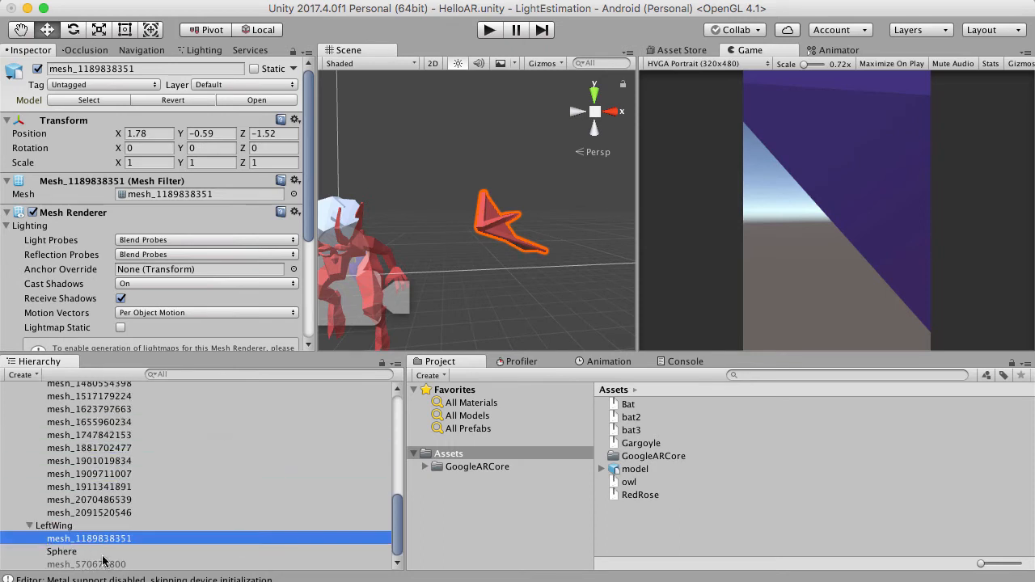
Deactivate the outer wing mesh and check the body for leftover parts of that wing.
click(37, 69)
scroll(351, 131, down, 5)
scroll(483, 196, up, 3)
right_drag(383, 273, 414, 135)
scroll(419, 259, up, 4)
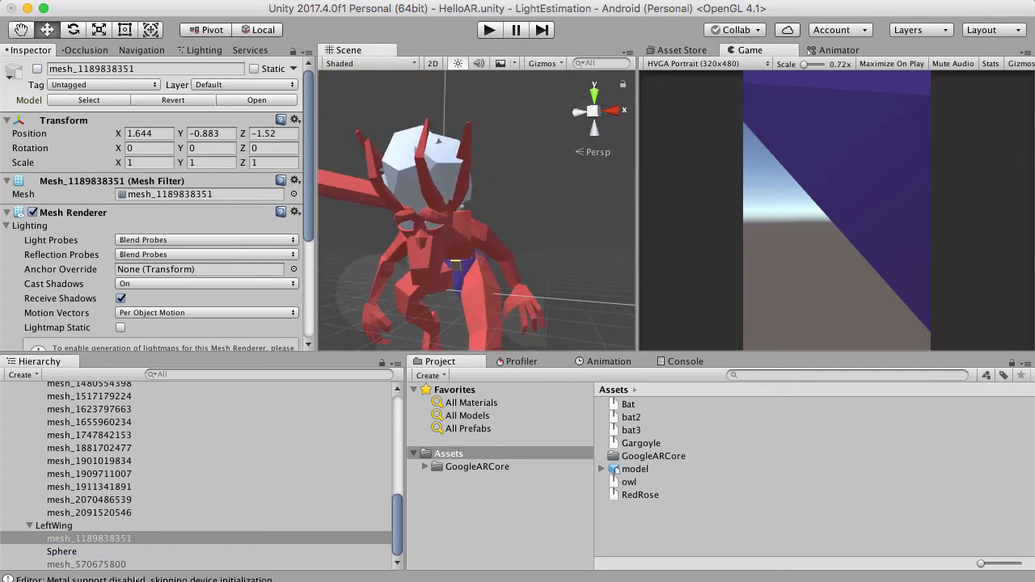
Reactivate both wing meshes under LeftWing and collapse the LeftWing object.
super+click(96, 565)
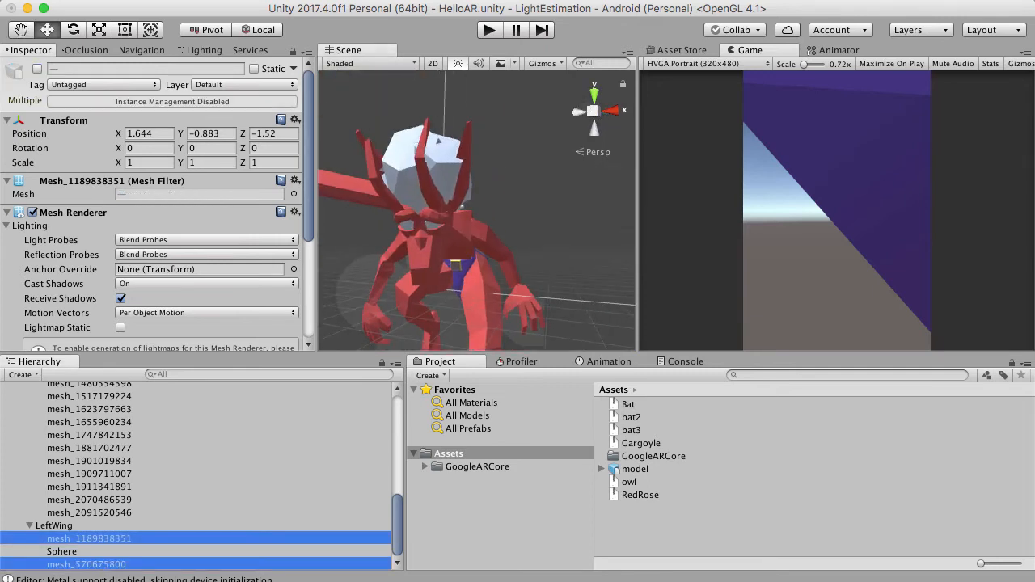
click(37, 70)
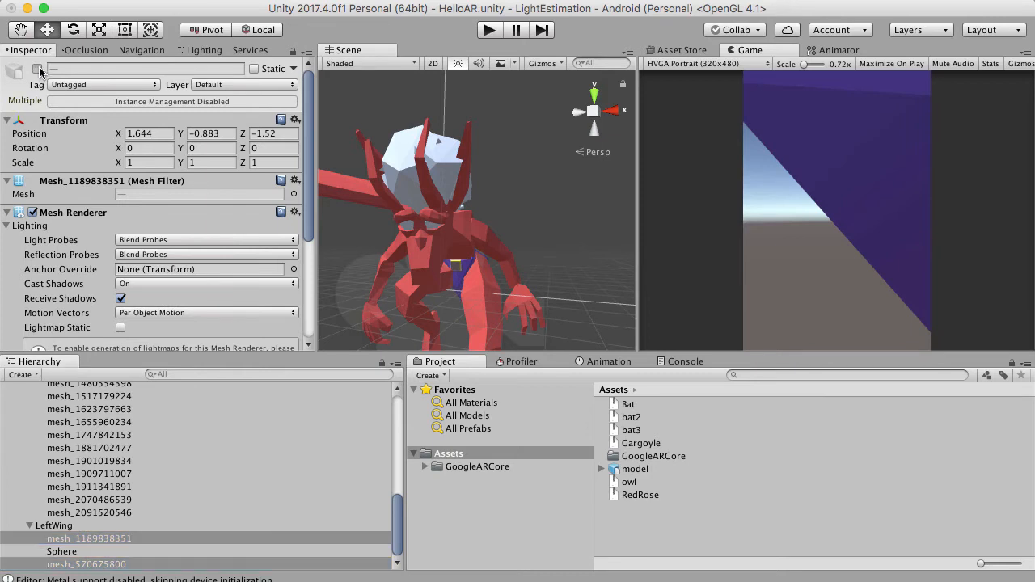
click(56, 526)
click(29, 527)
Test the wing pivot by rotating LeftWing about Z to about 23.9, and undo the rotation.
scroll(495, 163, down, 10)
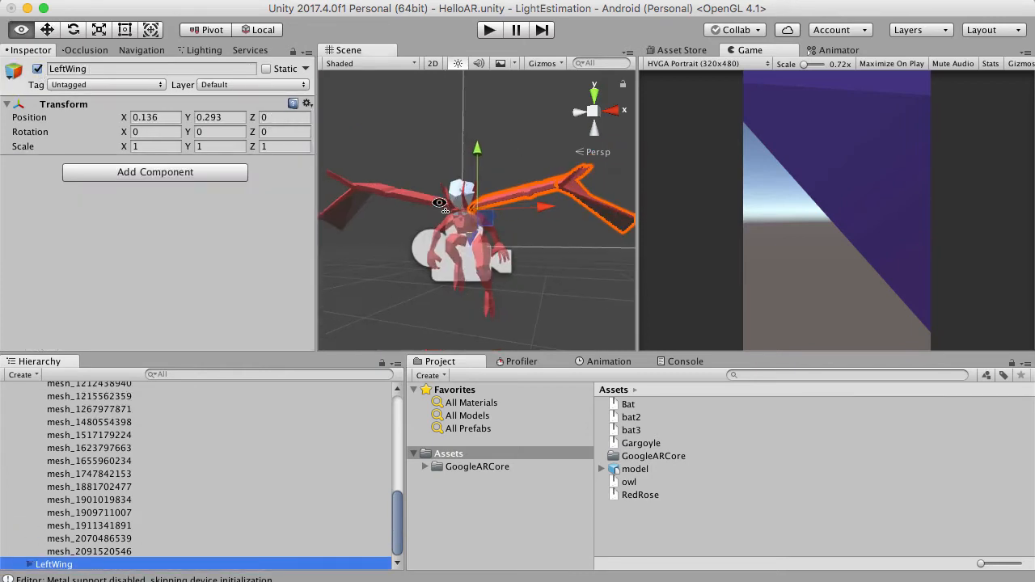
alt+drag(490, 182, 504, 212)
click(73, 30)
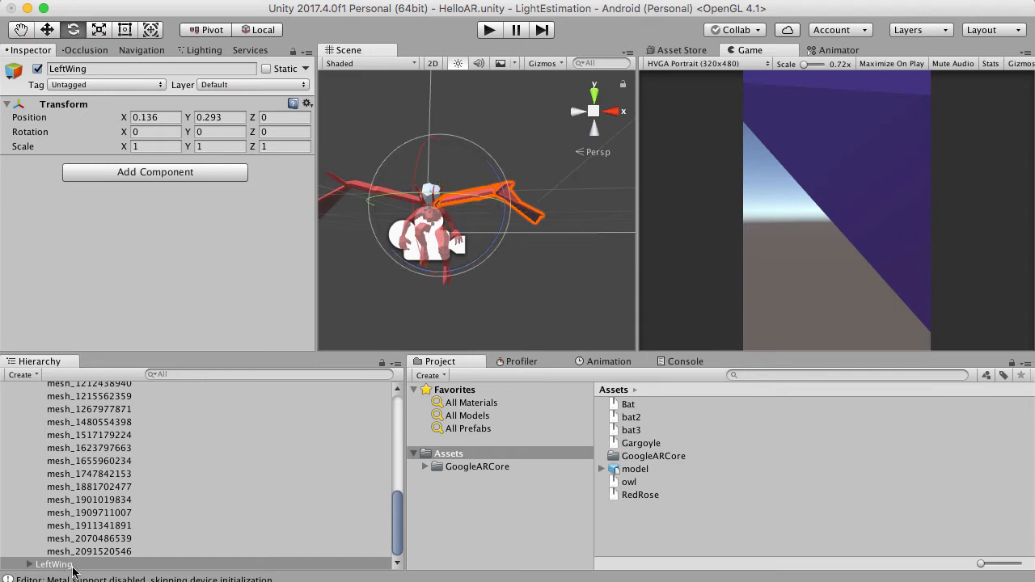
drag(509, 217, 486, 165)
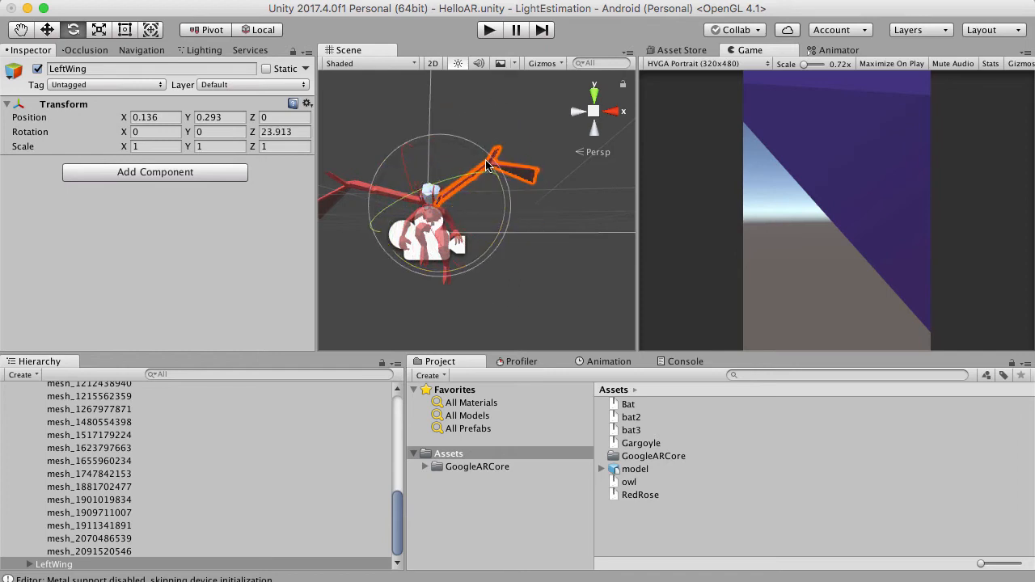
key(super+z)
Compare both spread wings at different distances and clear the selection.
right_drag(516, 222, 589, 261)
scroll(589, 262, down, 5)
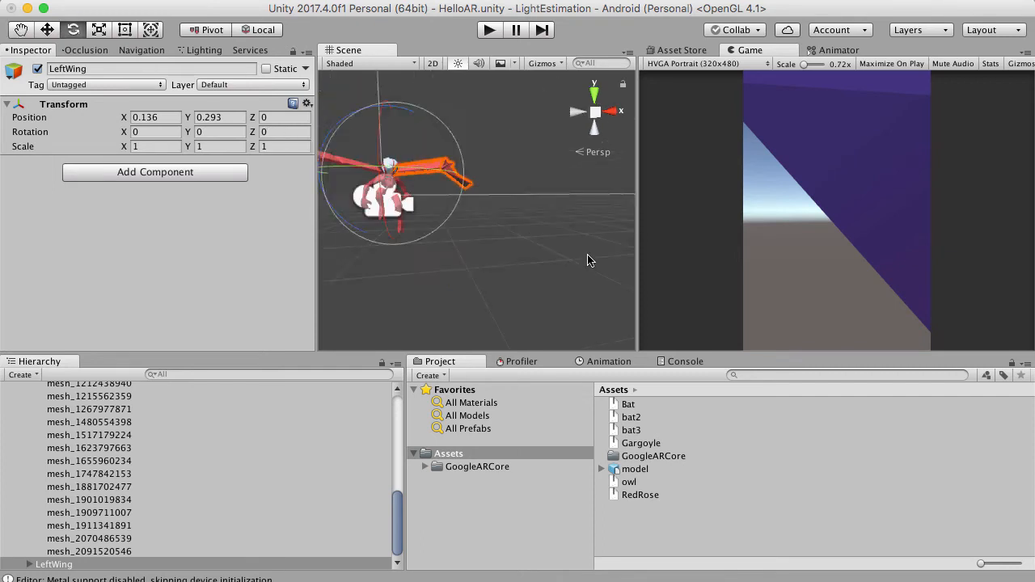
right_drag(532, 247, 454, 202)
scroll(438, 235, up, 3)
scroll(461, 241, up, 3)
scroll(462, 240, down, 2)
scroll(509, 218, up, 5)
scroll(453, 201, down, 5)
scroll(452, 202, up, 5)
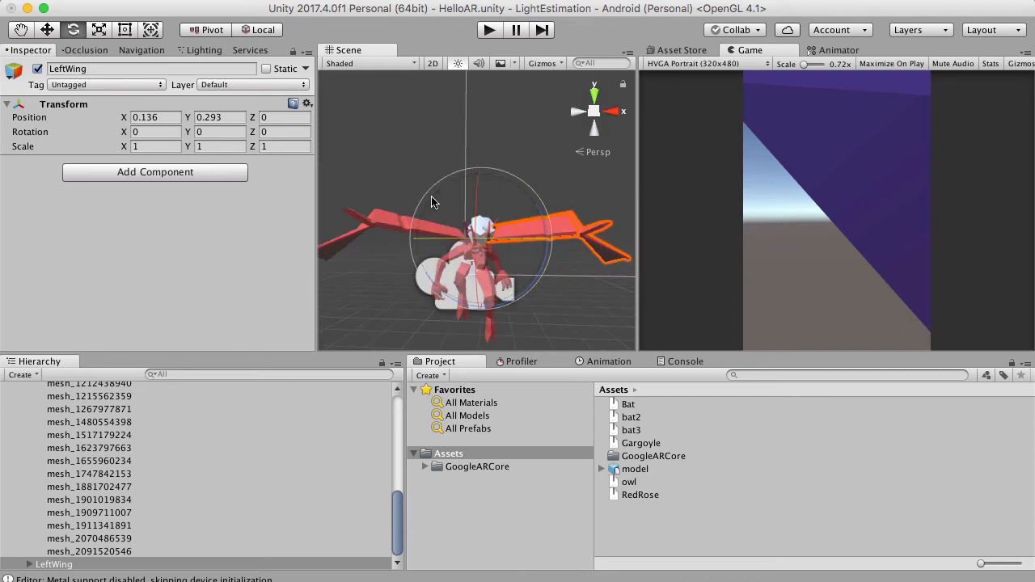
click(385, 171)
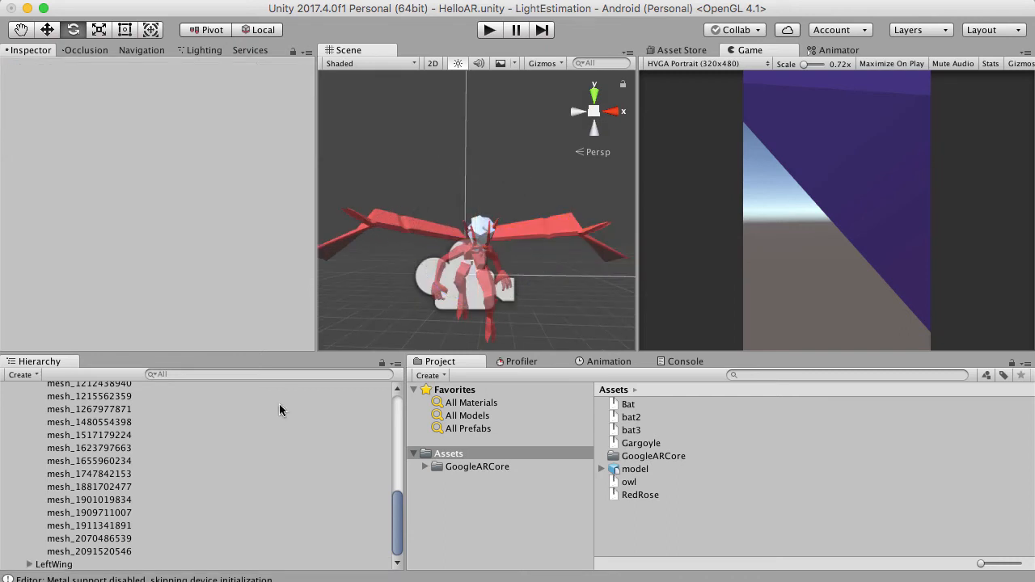
Create an empty child object under model and name it RightWing.
click(29, 564)
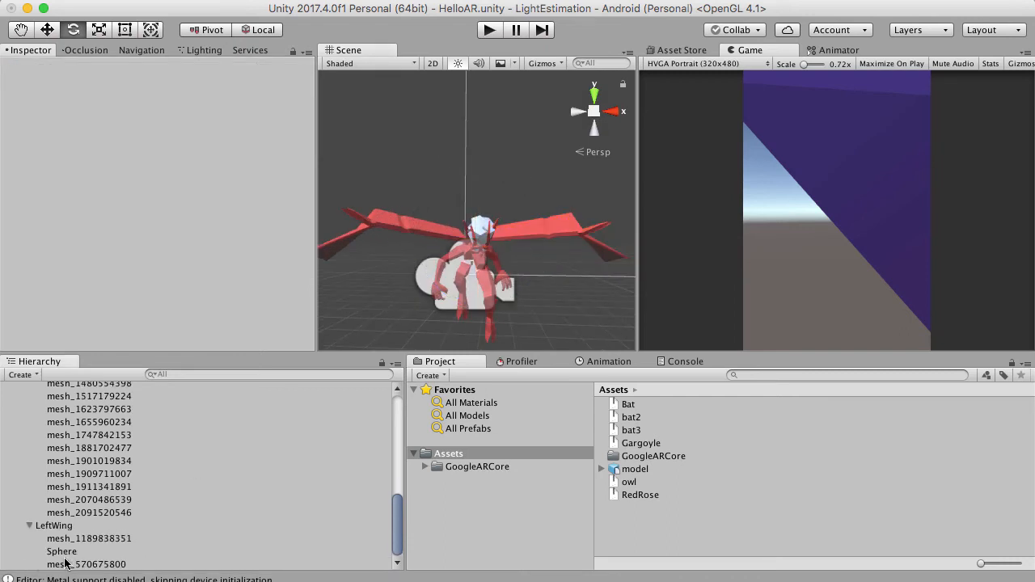
scroll(58, 530, up, 10)
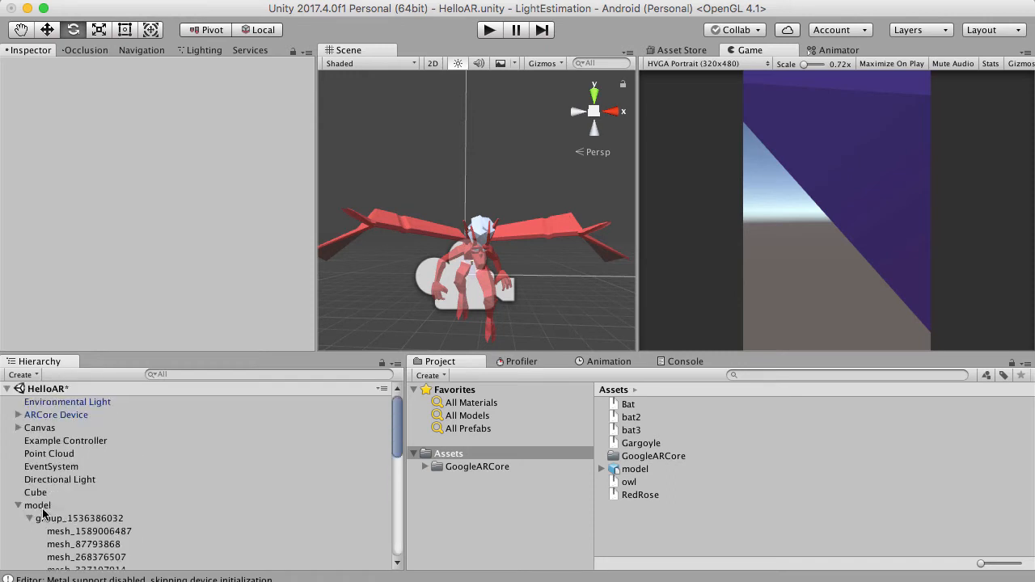
click(43, 507)
right_click(44, 504)
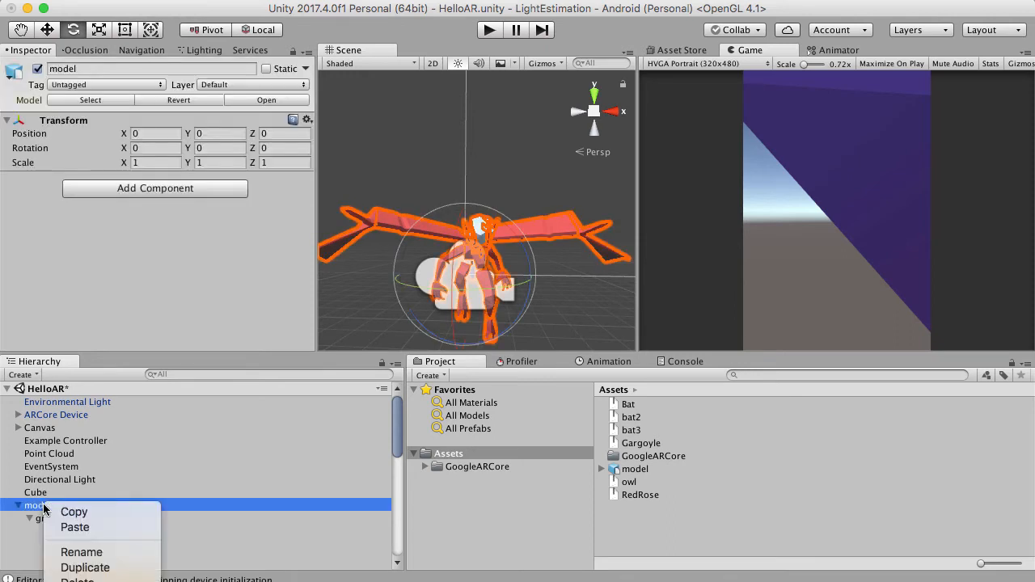
click(89, 568)
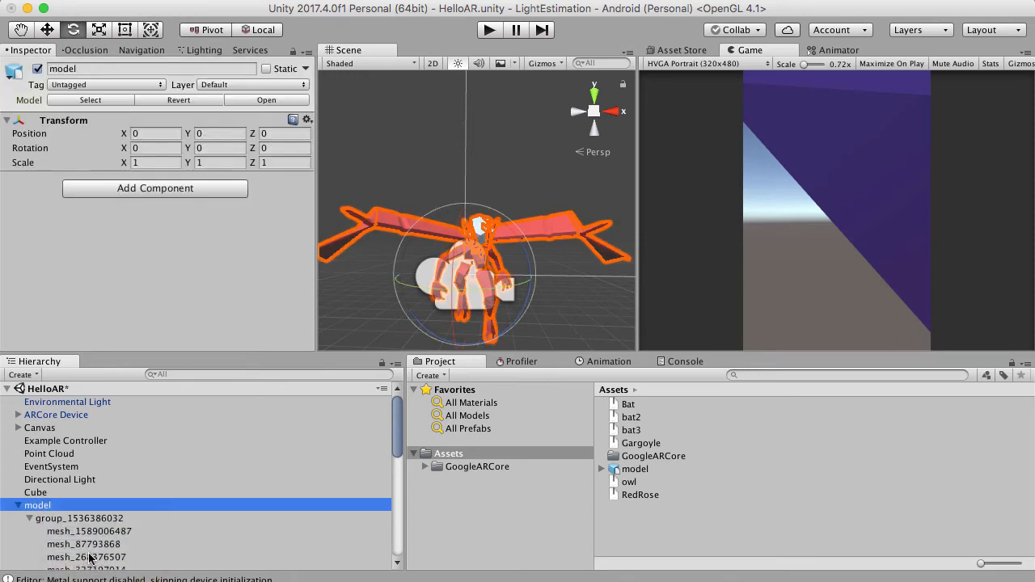
click(95, 69)
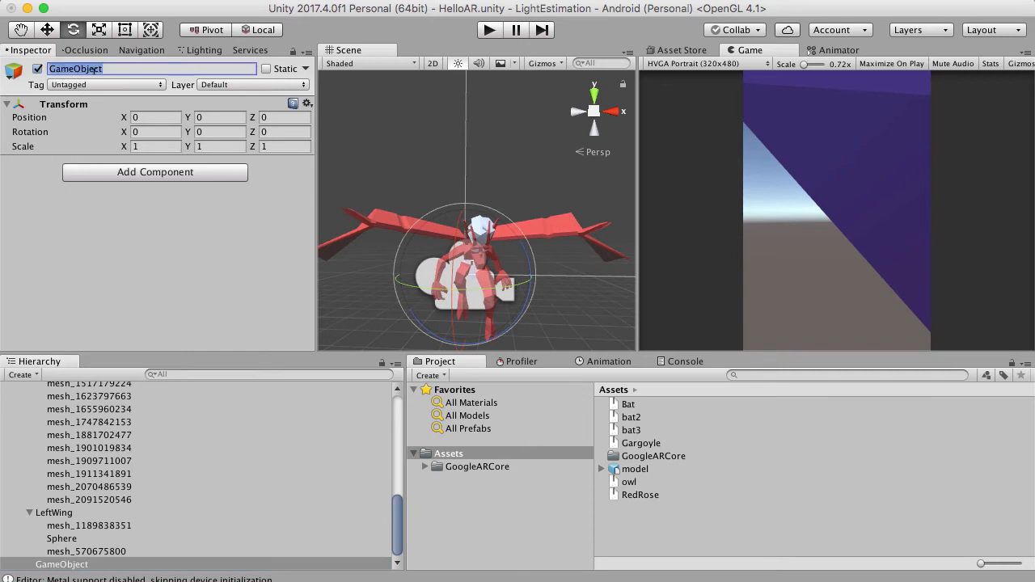
text(RightWing)
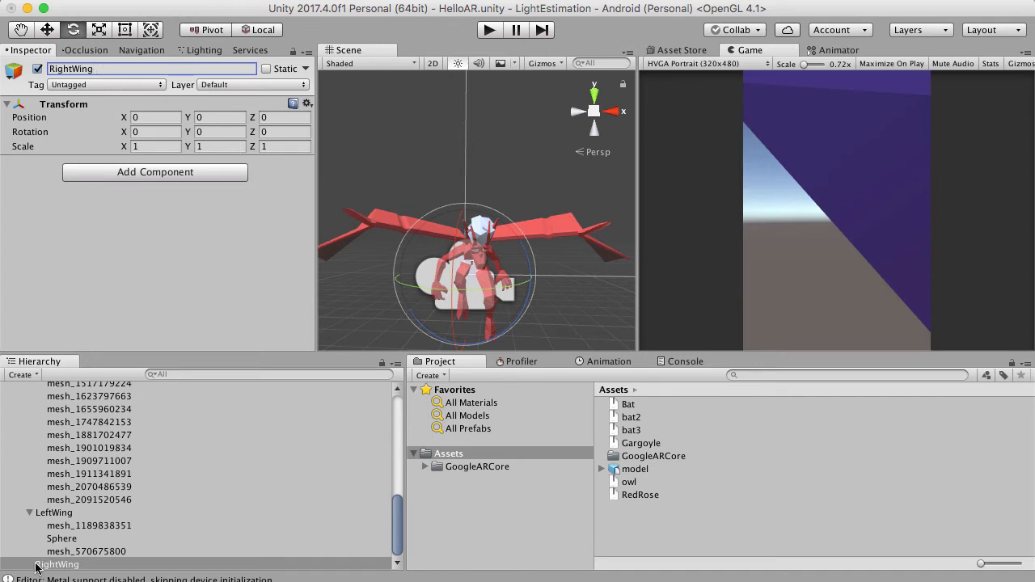
Move the Sphere marker out of LeftWing and make it a child of RightWing.
click(30, 513)
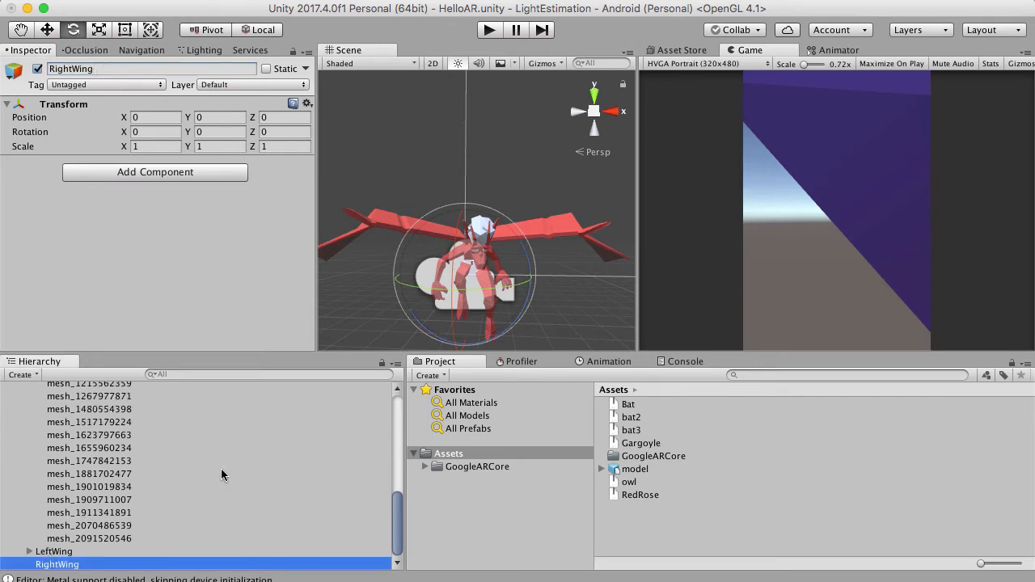
click(30, 552)
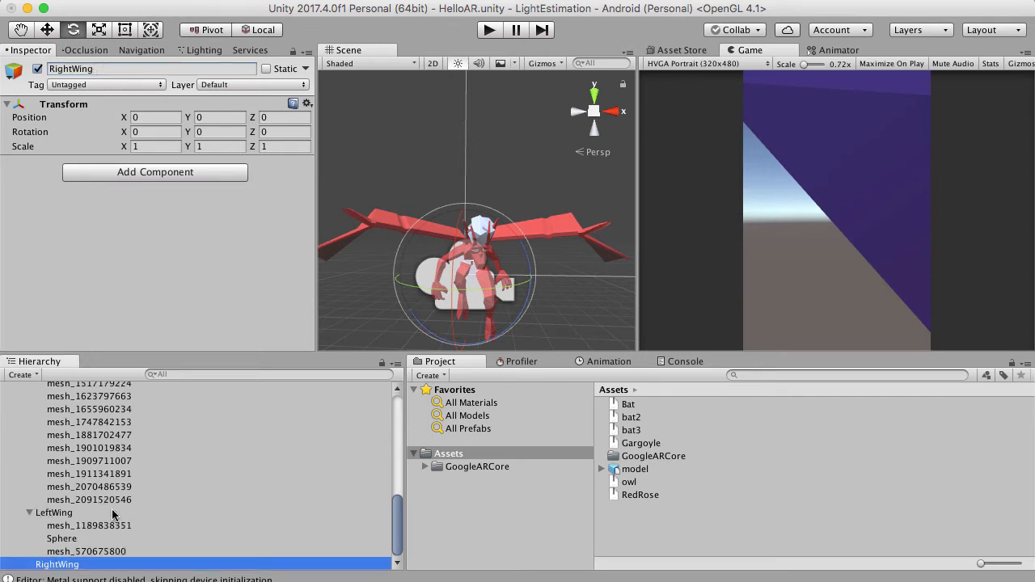
click(59, 540)
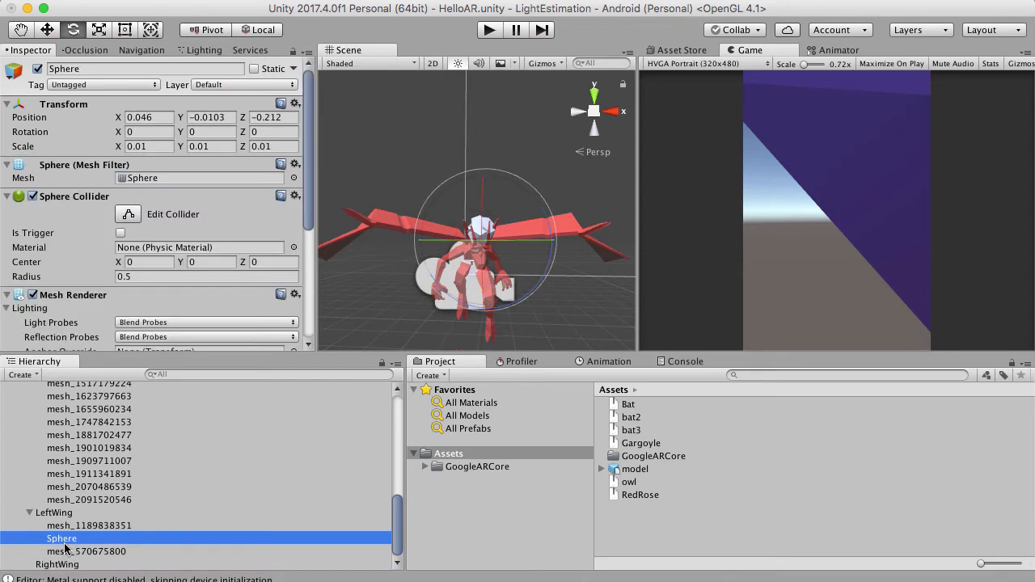
drag(59, 541, 57, 564)
click(69, 555)
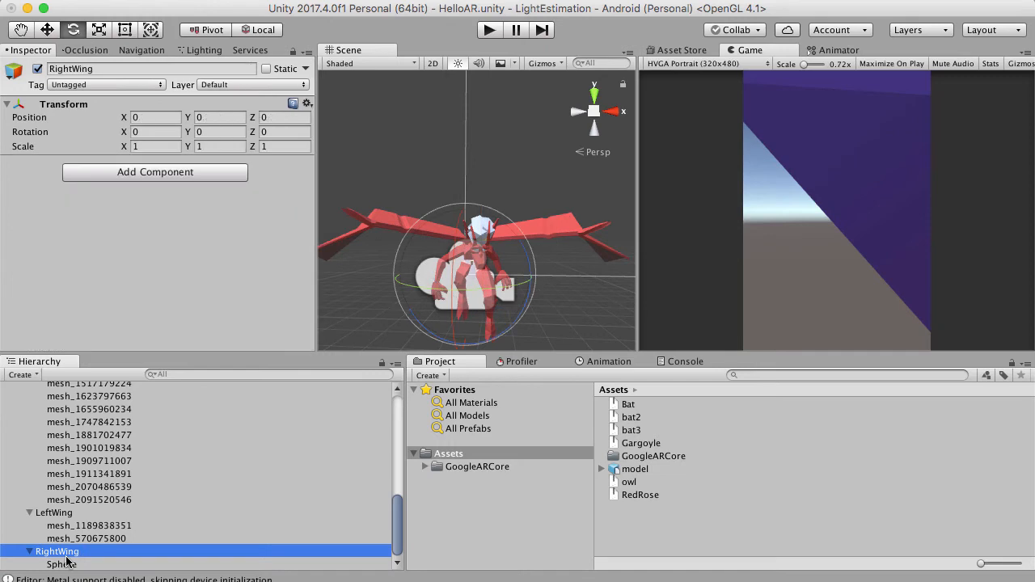
Set the Sphere's local position under RightWing to X 0, Y 0, Z 0.
click(71, 564)
click(297, 105)
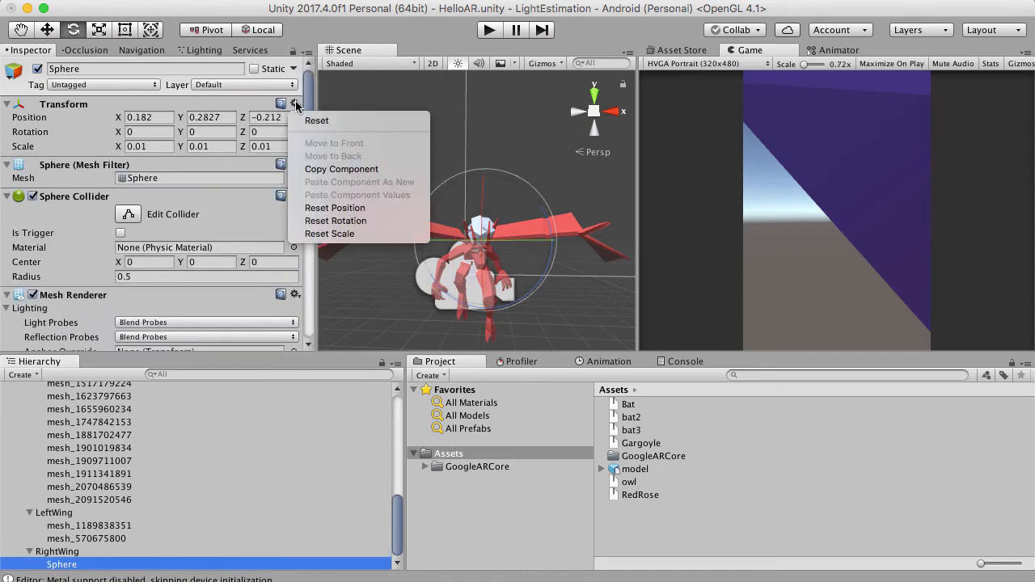
click(297, 105)
click(281, 116)
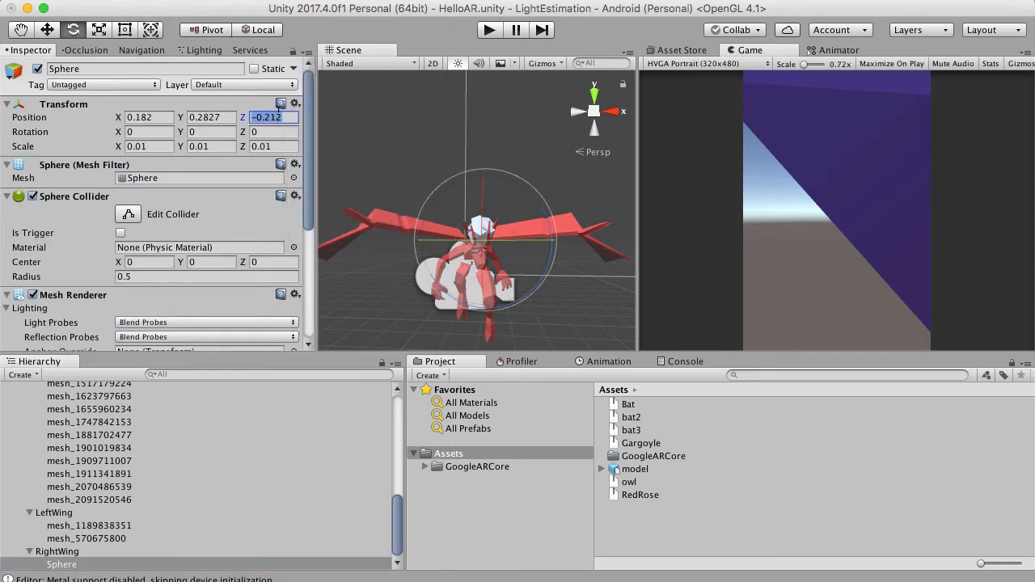
double_click(279, 113)
text(0)
click(210, 118)
text(0)
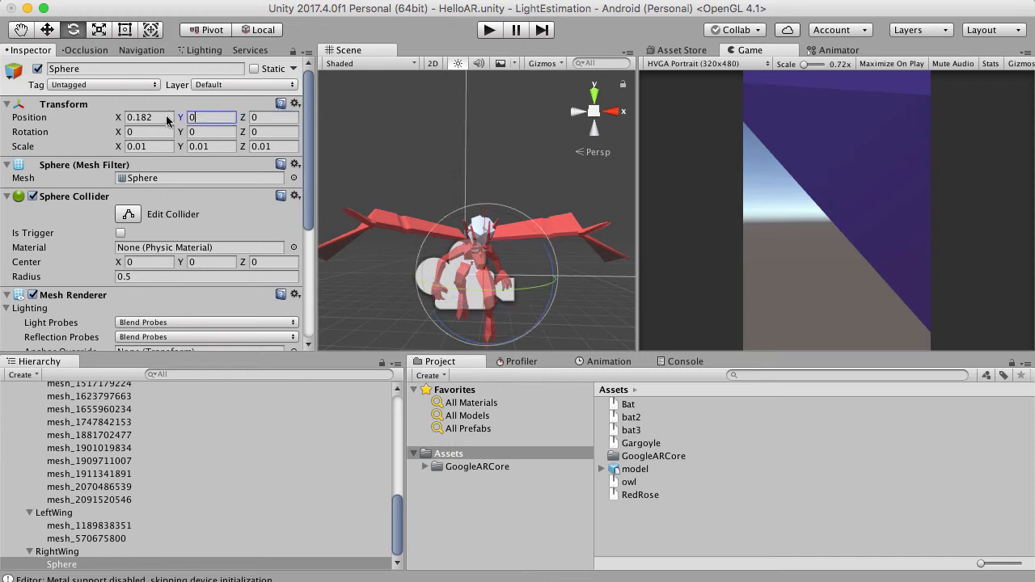
click(167, 117)
text(0)
Raise the RightWing pivot with the Move tool to about Y 0.302, near the gargoyle's shoulders.
click(74, 552)
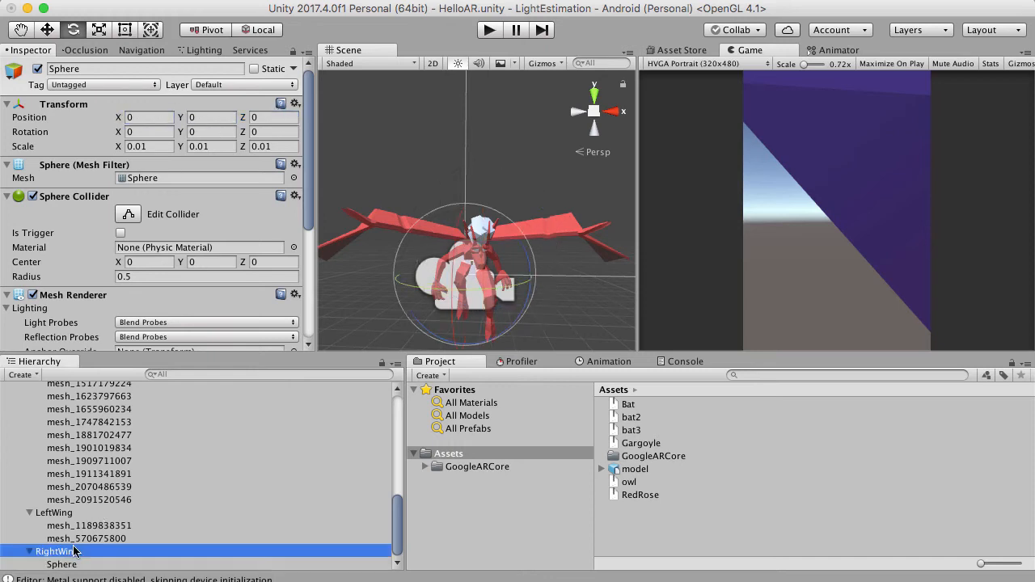
scroll(524, 309, up, 5)
right_drag(522, 260, 494, 250)
scroll(506, 144, down, 8)
scroll(495, 250, up, 5)
click(47, 32)
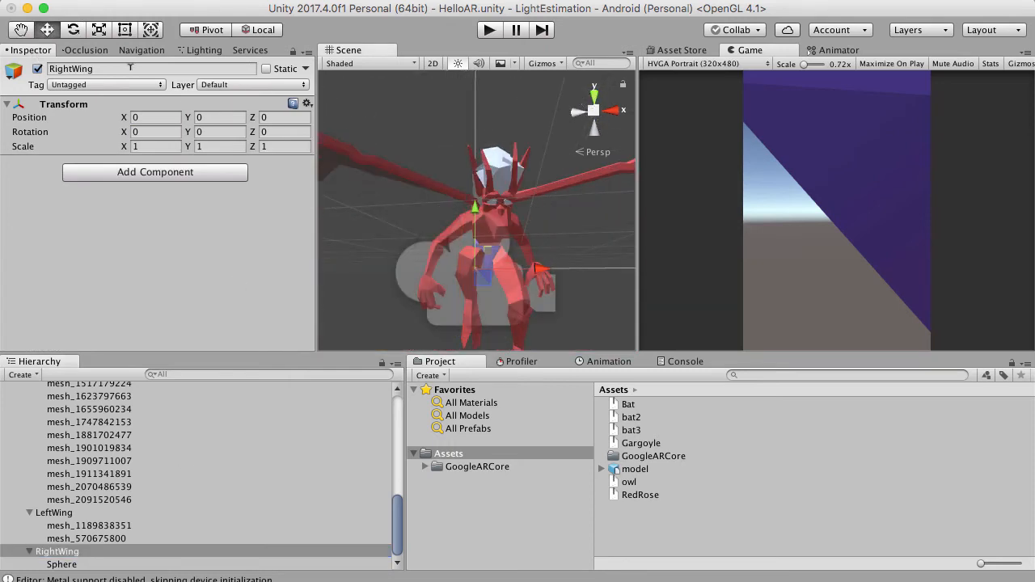
scroll(411, 191, up, 5)
right_drag(411, 190, 438, 284)
scroll(453, 236, up, 5)
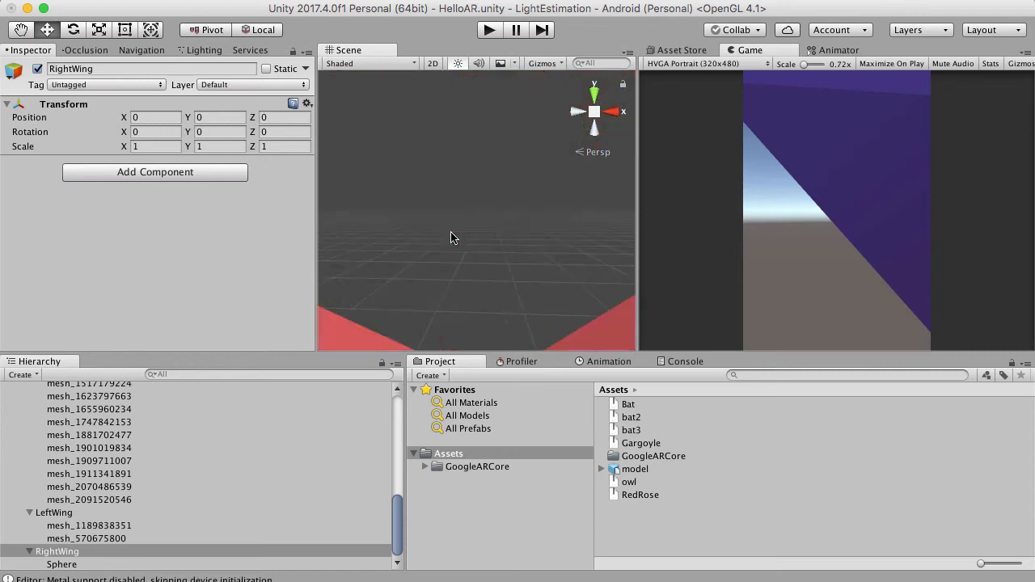
scroll(469, 135, down, 6)
right_drag(453, 236, 417, 209)
scroll(468, 135, down, 3)
scroll(468, 134, up, 6)
scroll(469, 135, down, 4)
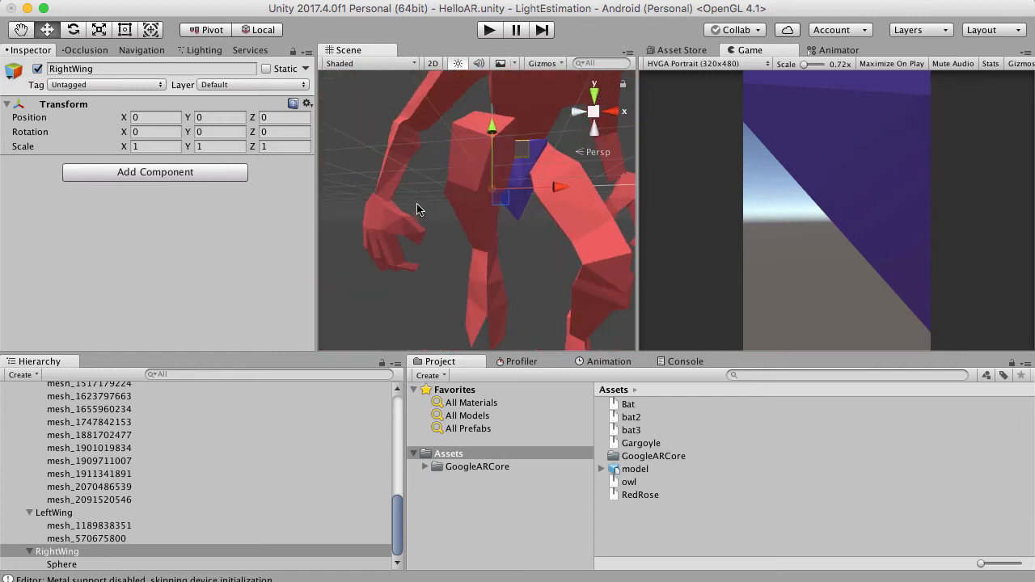
click(79, 564)
click(76, 555)
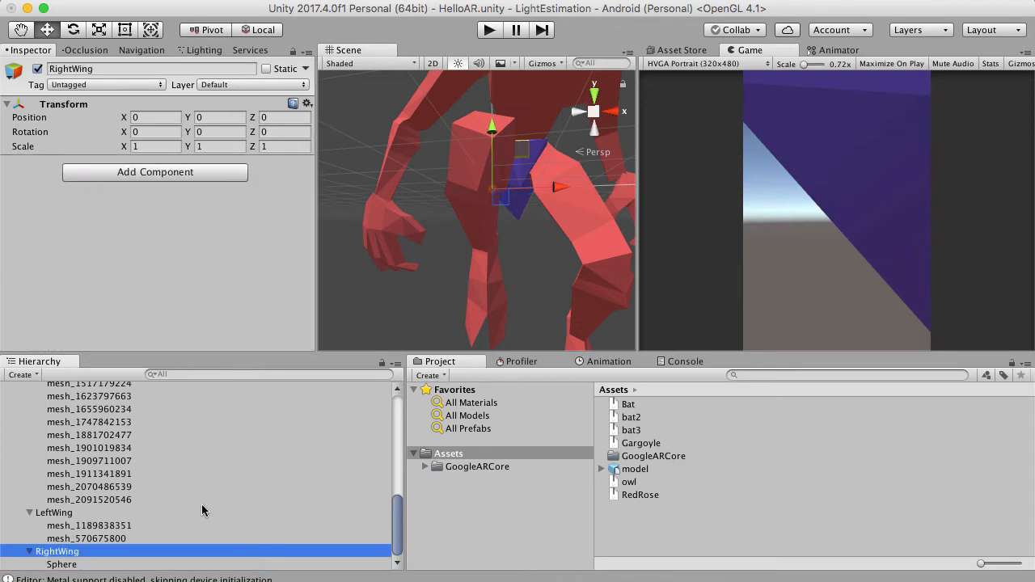
scroll(520, 164, up, 5)
right_drag(520, 164, 580, 263)
scroll(580, 264, down, 3)
scroll(335, 278, down, 5)
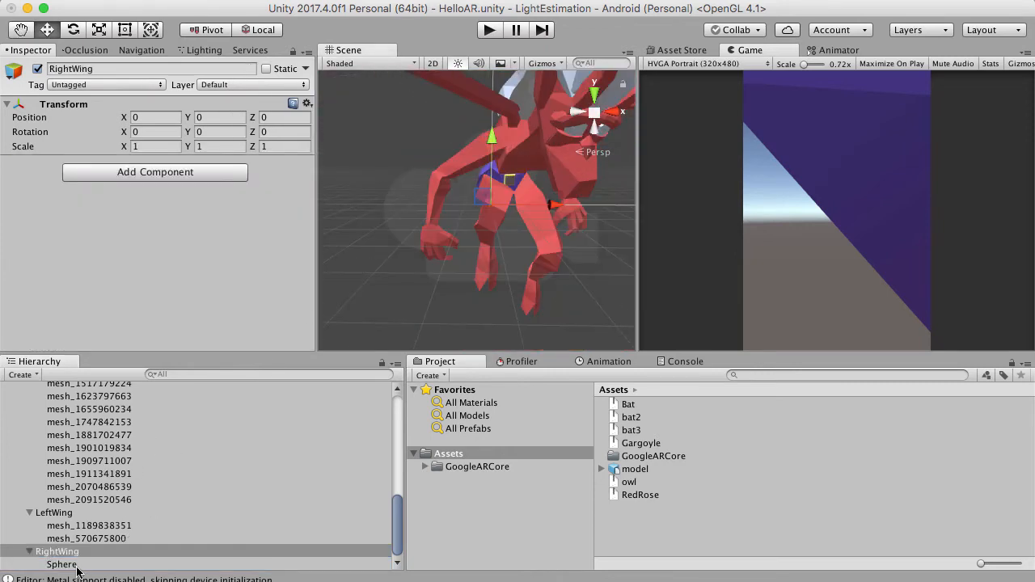
drag(485, 136, 498, 83)
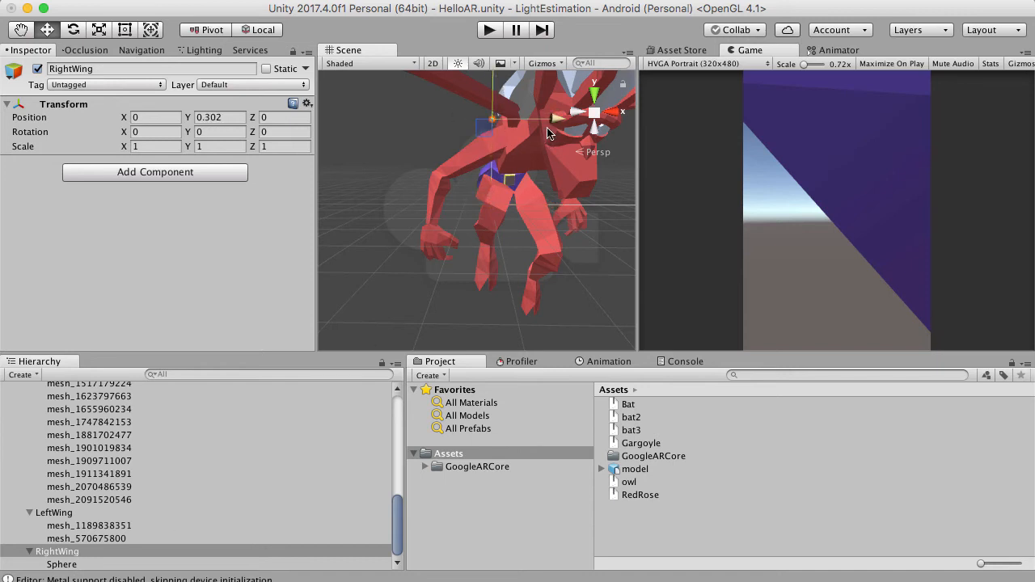
Move the RightWing pivot along Z to about -0.232, behind the gargoyle's body.
right_drag(455, 138, 469, 66)
scroll(469, 67, up, 3)
right_drag(436, 122, 360, 156)
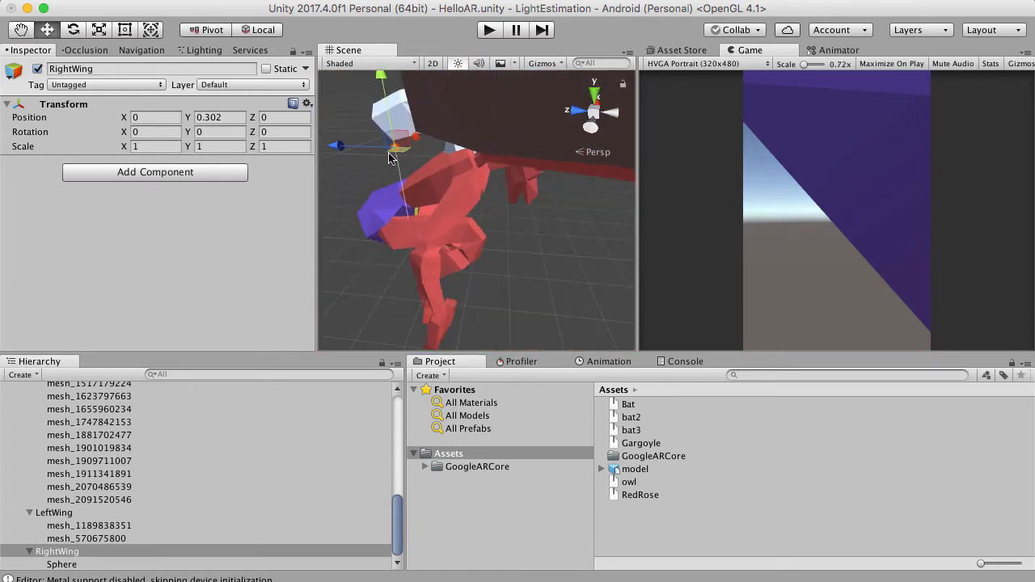
drag(341, 151, 434, 169)
Lower the RightWing pivot to about Y 0.26 to match the height of the wing's root.
alt+drag(534, 151, 509, 176)
scroll(515, 106, down, 10)
scroll(437, 97, up, 8)
scroll(434, 119, down, 5)
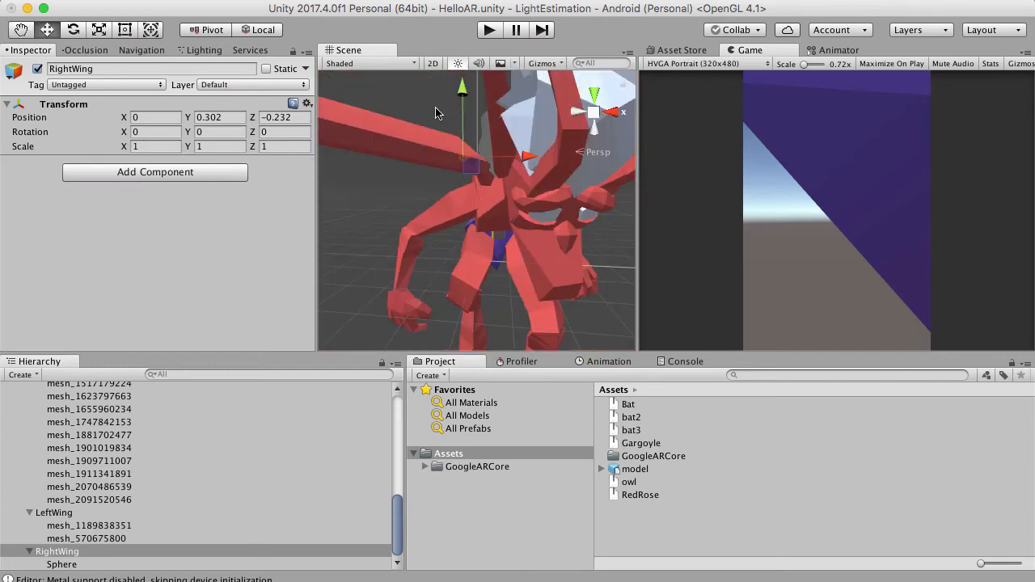
drag(459, 91, 460, 115)
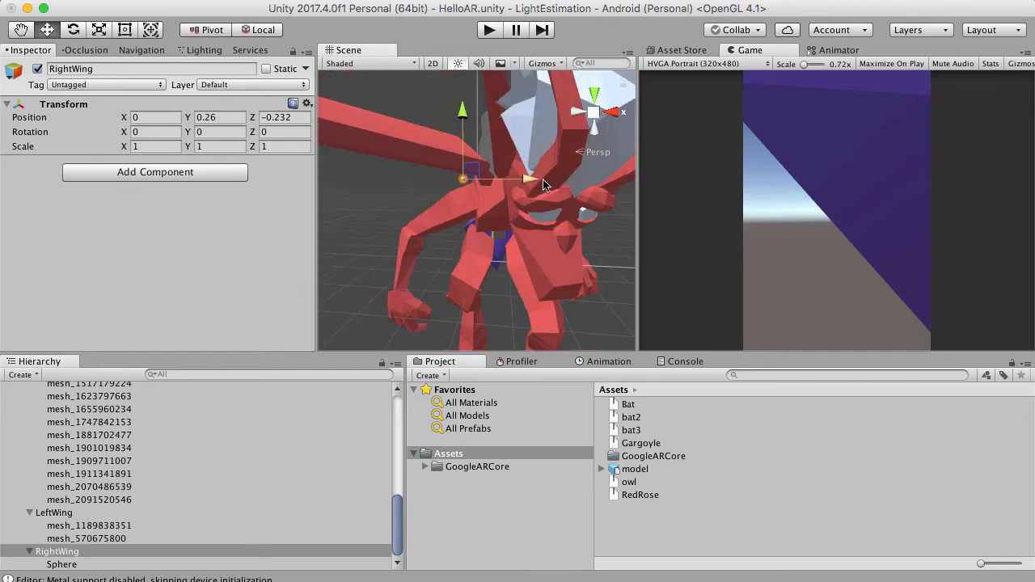
Shift the RightWing pivot to about X 0.052 and Z -0.1812 at the wing joint.
drag(547, 179, 557, 179)
scroll(443, 139, up, 6)
right_drag(473, 185, 496, 204)
drag(496, 202, 491, 201)
right_drag(491, 199, 462, 198)
scroll(389, 141, down, 10)
scroll(389, 141, up, 6)
scroll(446, 171, up, 5)
scroll(491, 91, down, 10)
scroll(528, 261, down, 6)
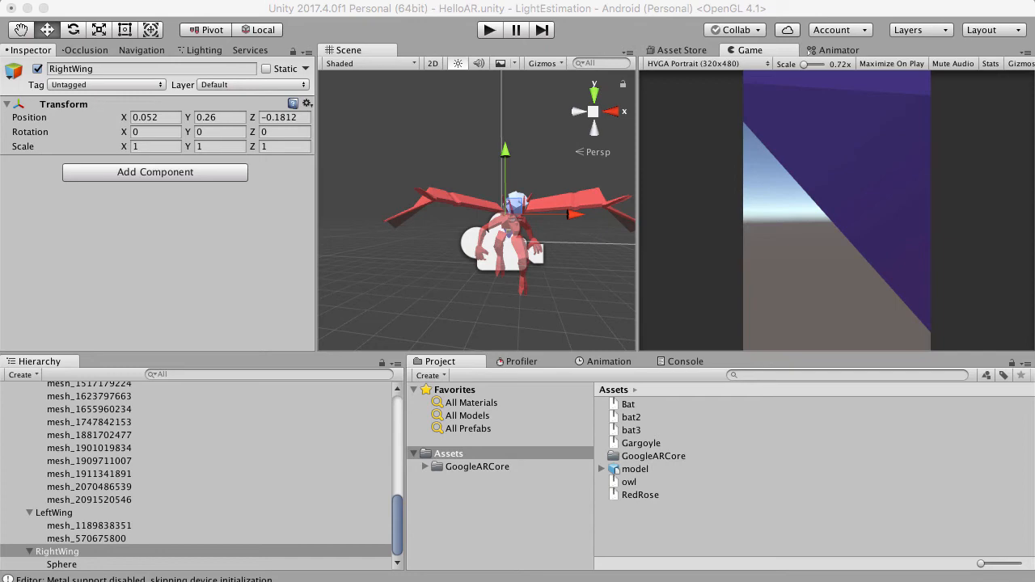
Switch to Chrome and open the page of the Brooklyn gargoyle model on Poly.
key(super+Tab)
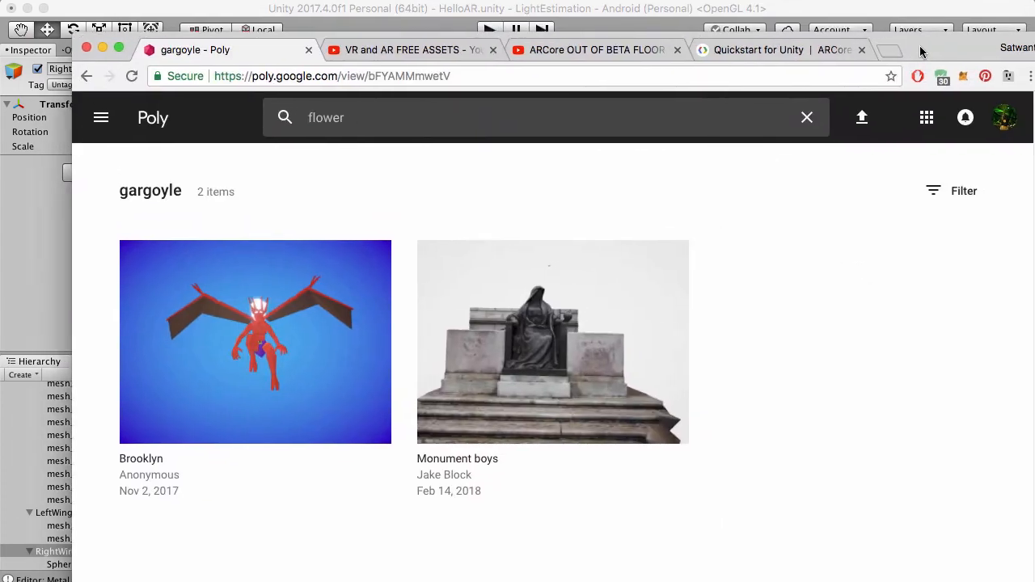
click(306, 348)
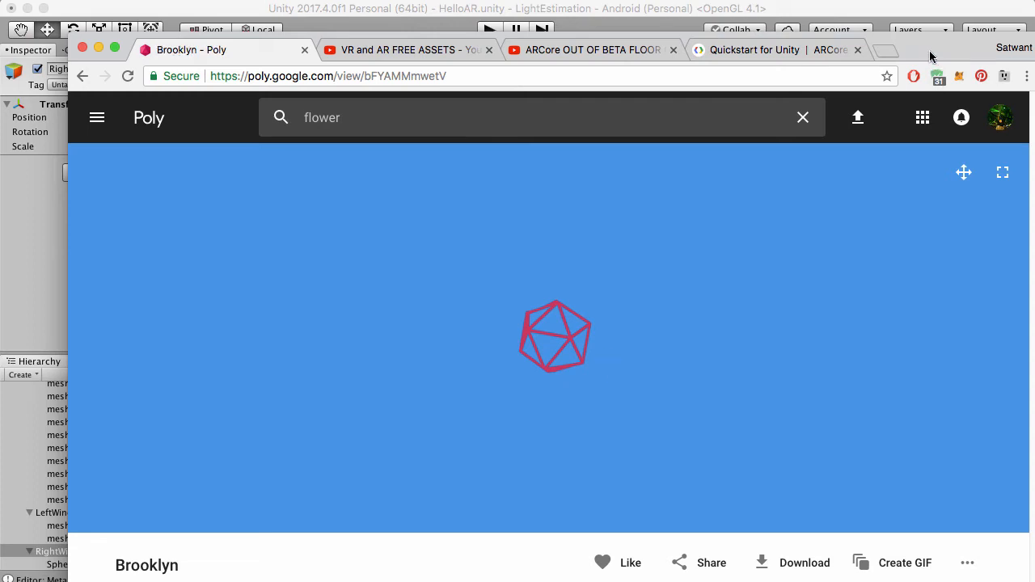
drag(930, 56, 909, 36)
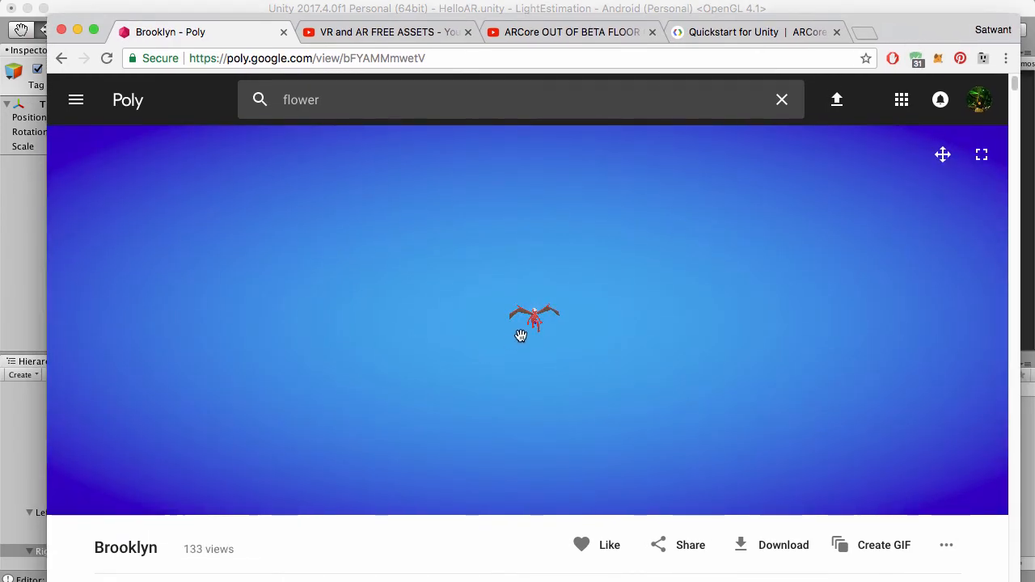
scroll(1017, 198, down, 1)
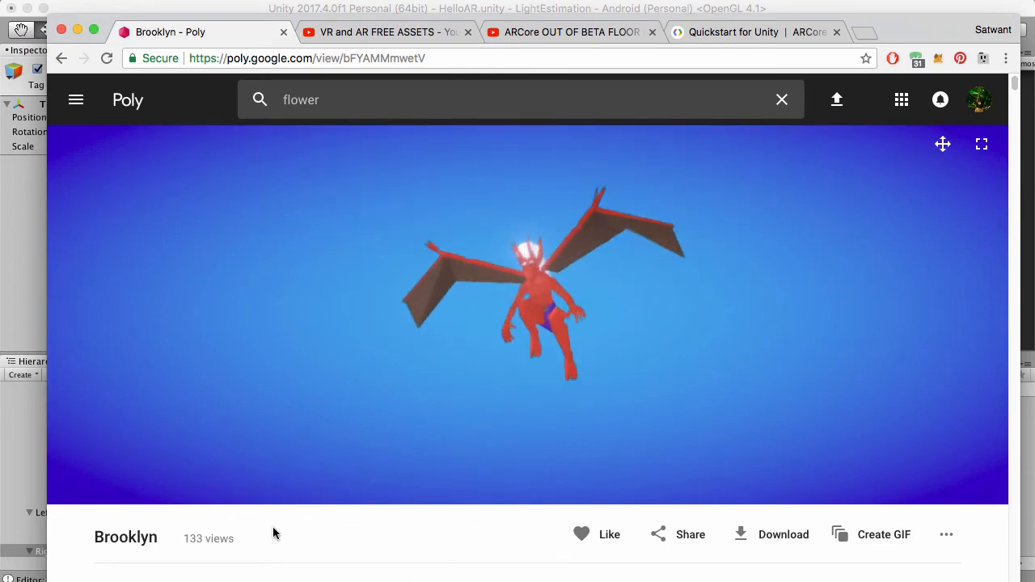
Examine the Brooklyn model's author, description and licence notice about crediting the author.
scroll(310, 534, down, 5)
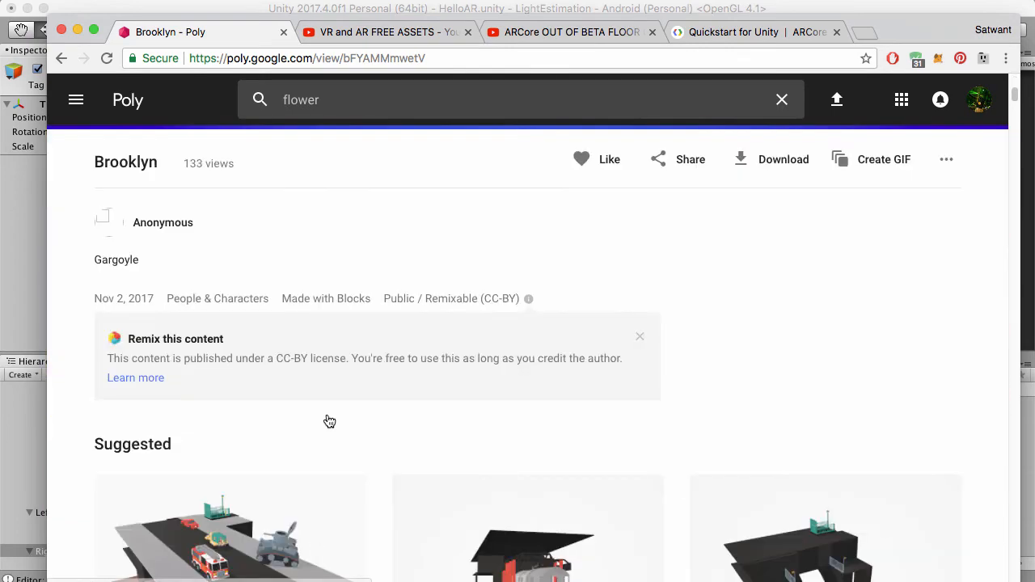
scroll(329, 419, up, 1)
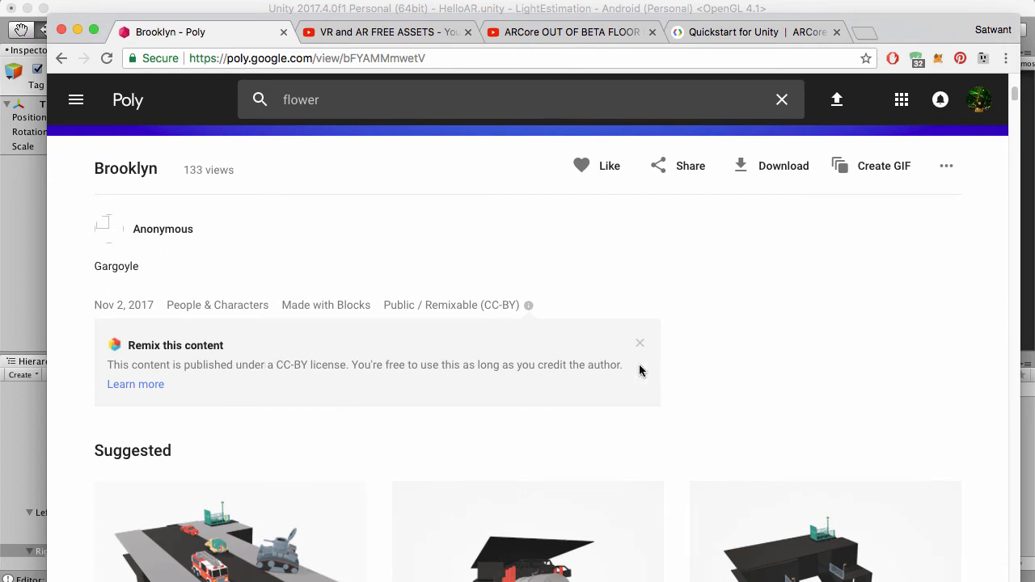
drag(640, 369, 557, 360)
scroll(566, 365, up, 3)
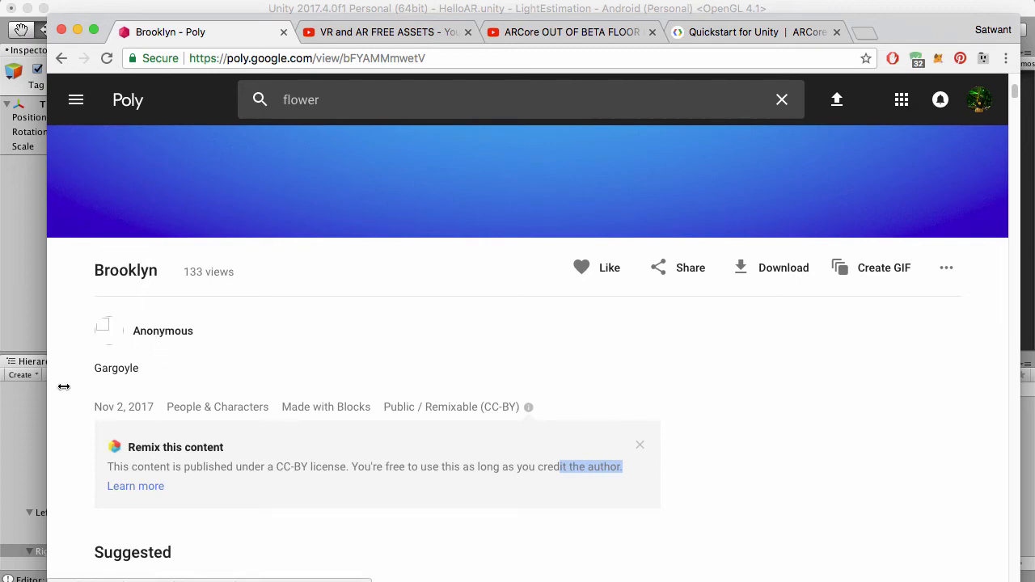
scroll(97, 365, down, 5)
scroll(97, 361, up, 10)
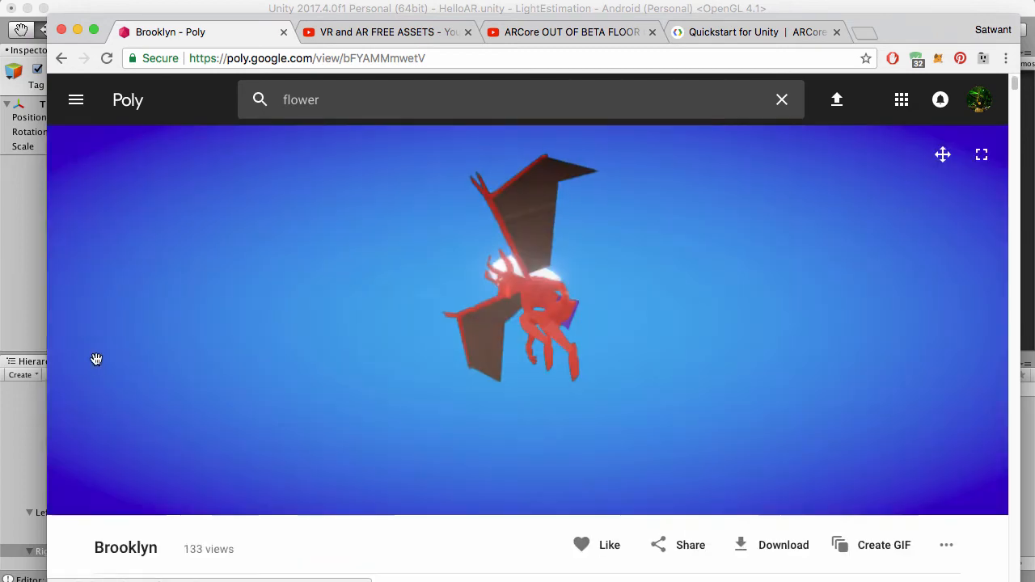
scroll(96, 359, down, 3)
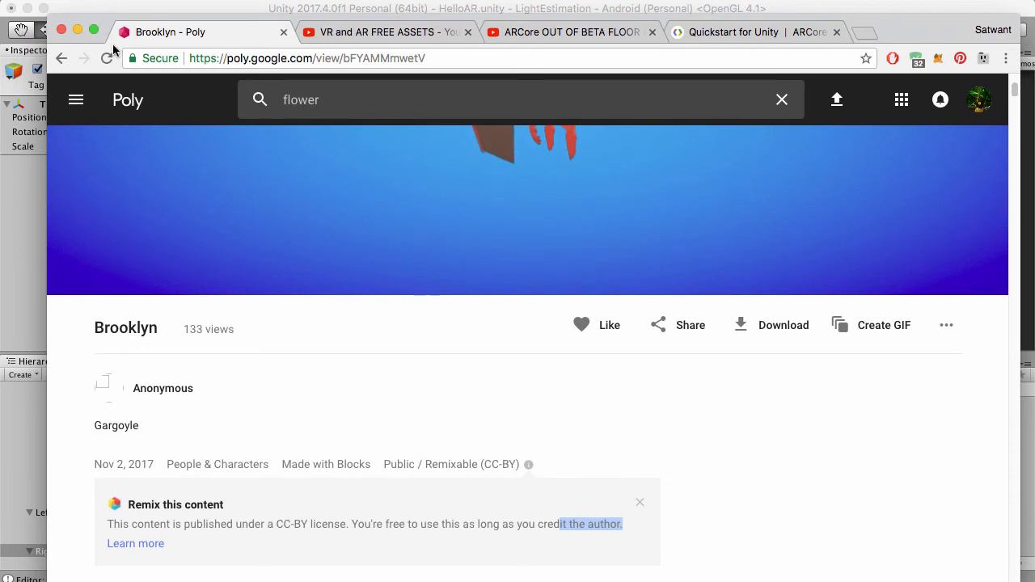
Reload the Brooklyn model page and check its author details again.
click(106, 58)
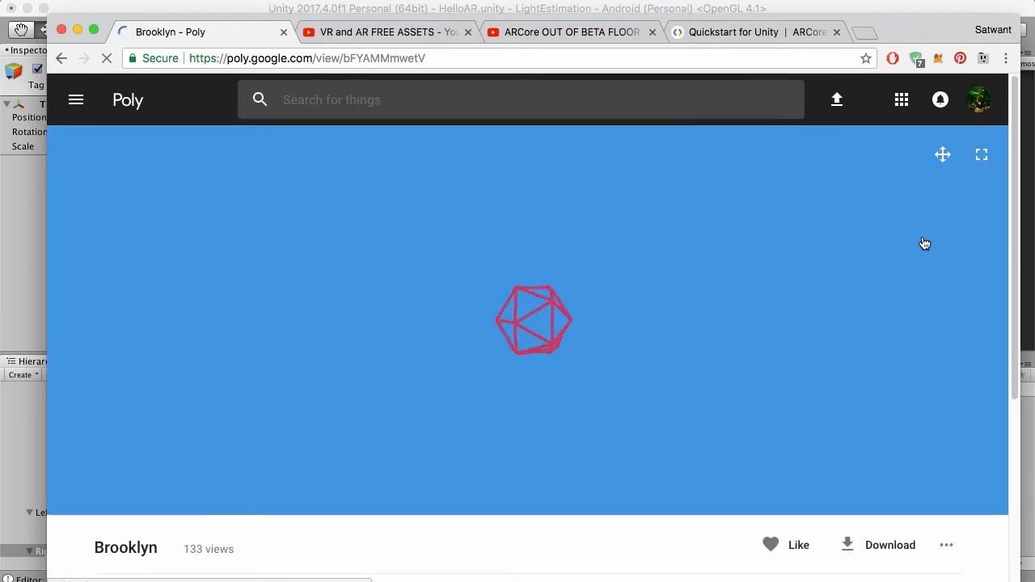
scroll(922, 238, down, 3)
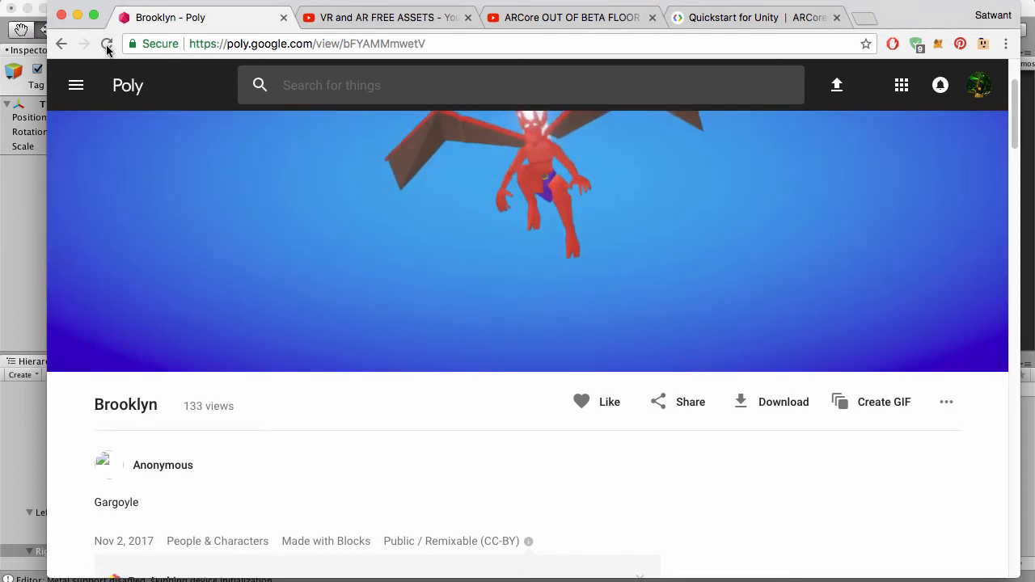
click(107, 47)
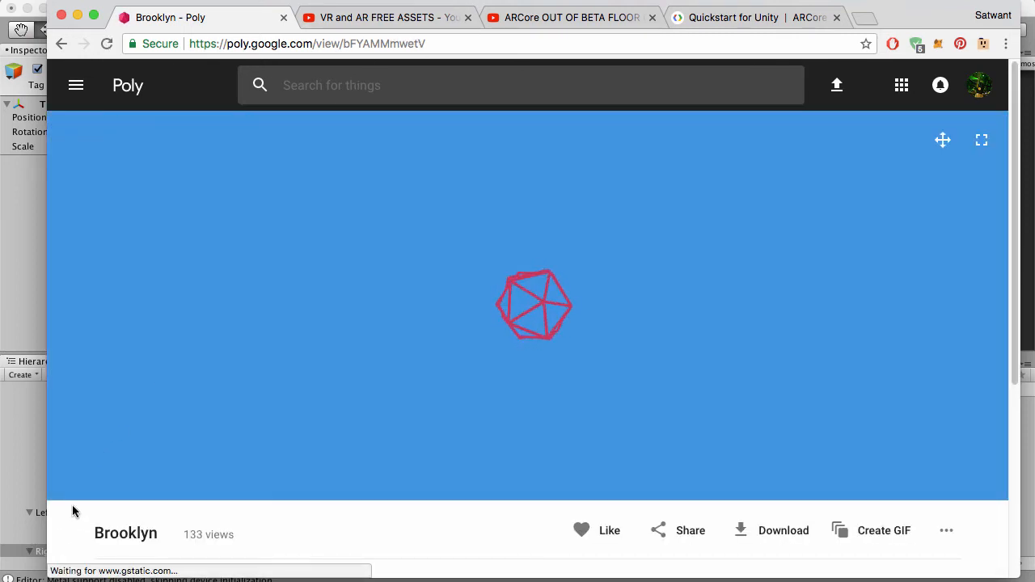
scroll(72, 505, down, 3)
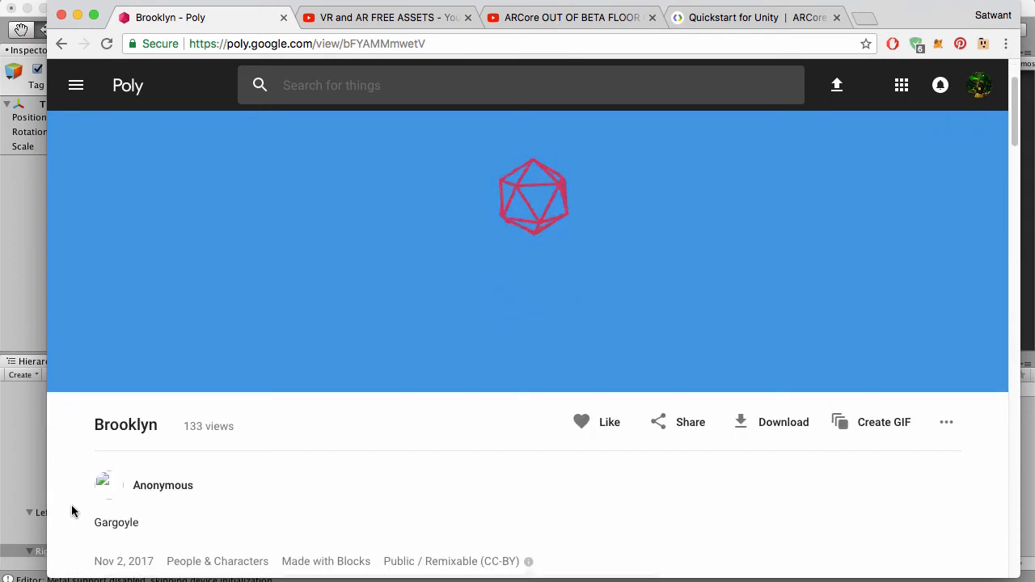
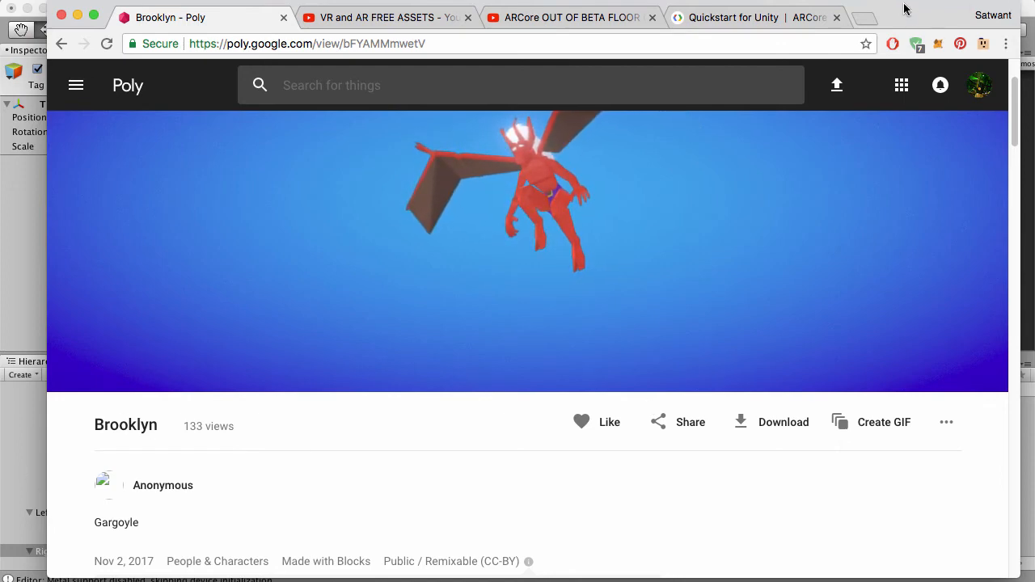
drag(920, 7, 959, 5)
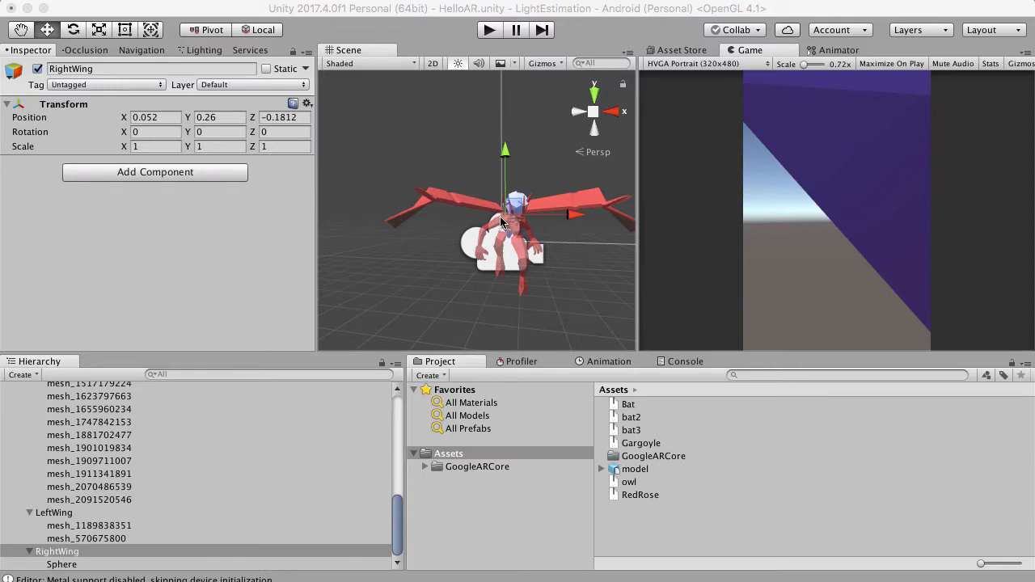
scroll(500, 217, up, 2)
right_drag(513, 185, 482, 214)
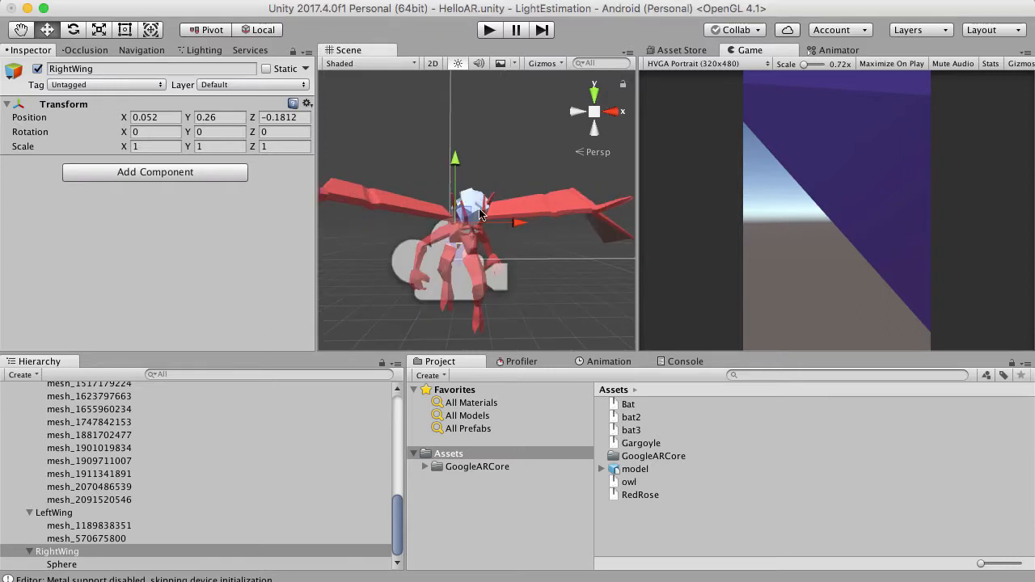
click(400, 204)
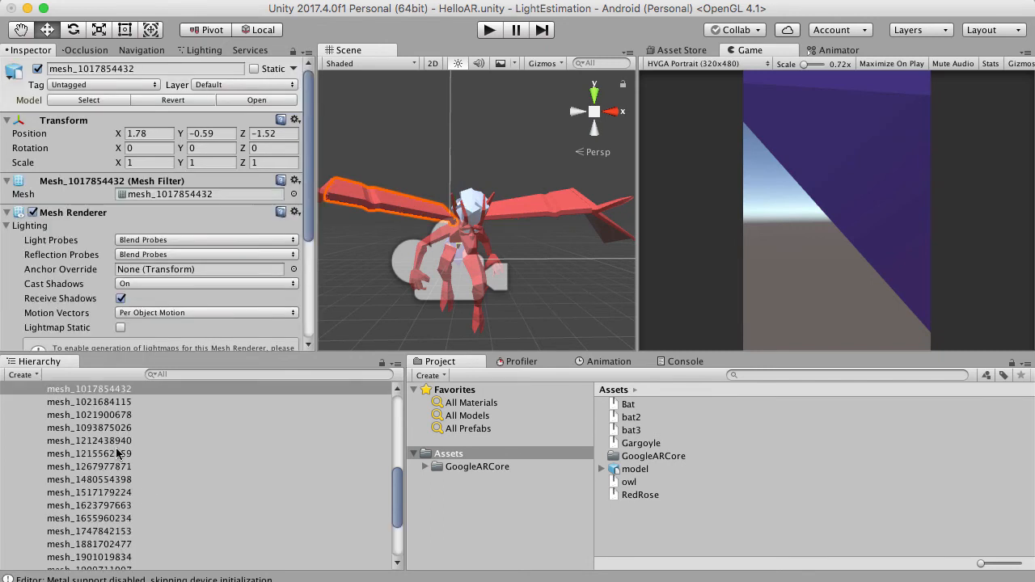
drag(83, 394, 69, 534)
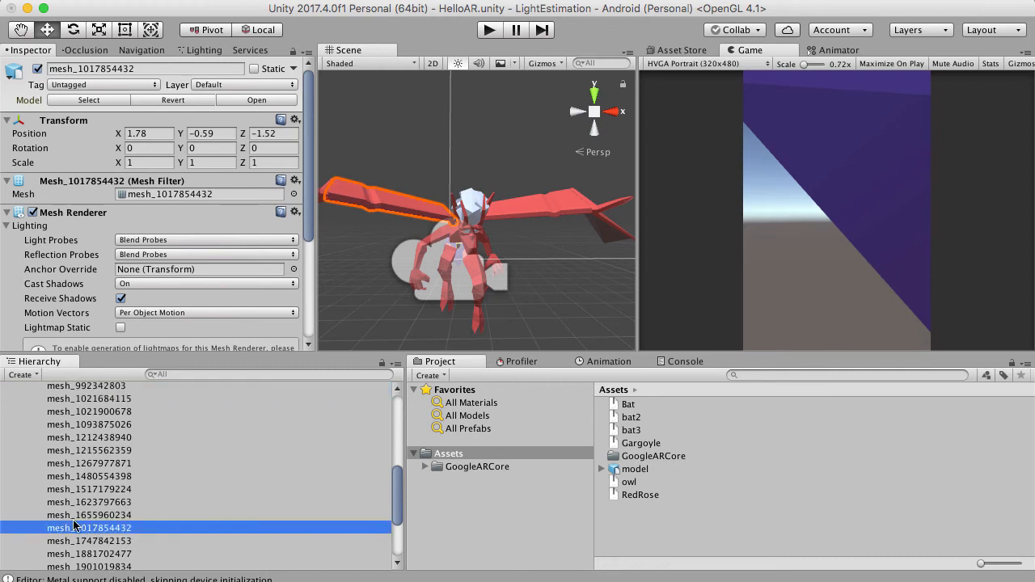
scroll(74, 502, down, 5)
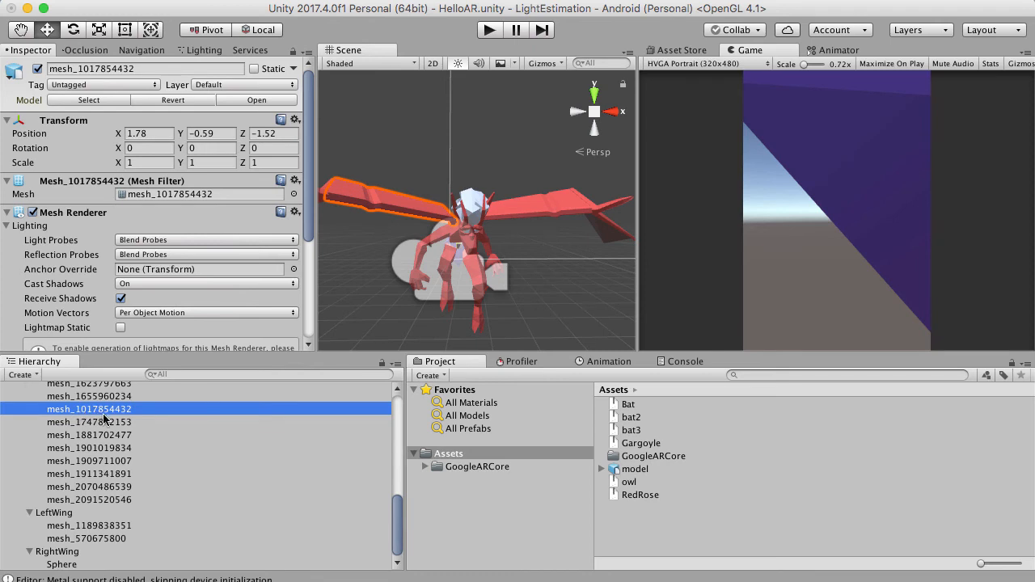
drag(103, 417, 70, 558)
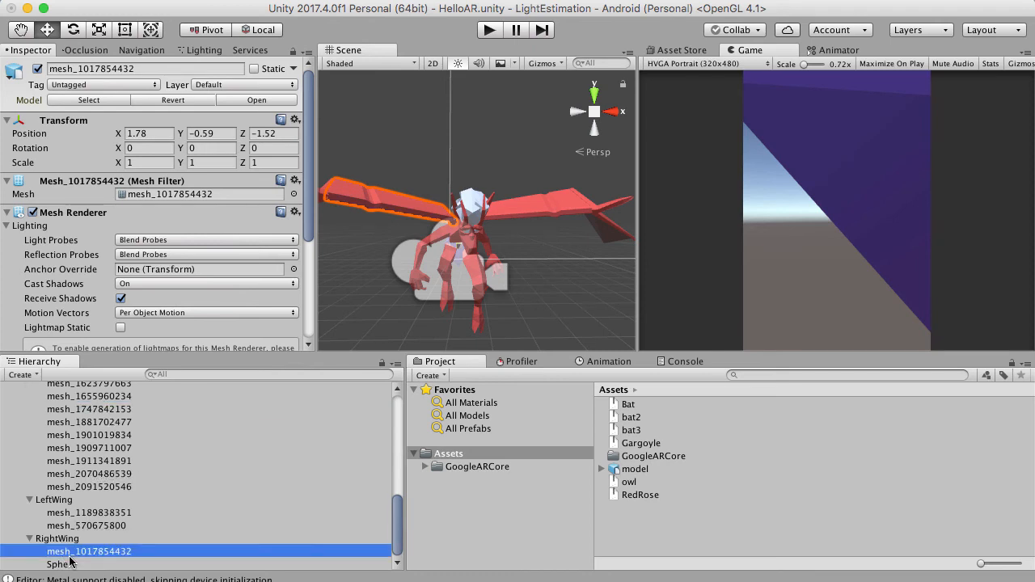
scroll(396, 206, down, 3)
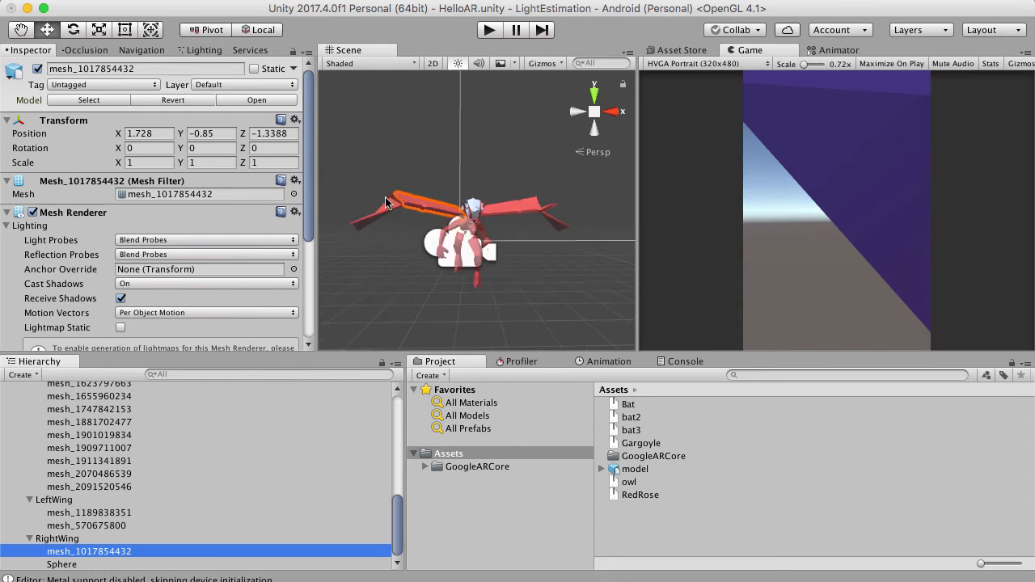
click(38, 69)
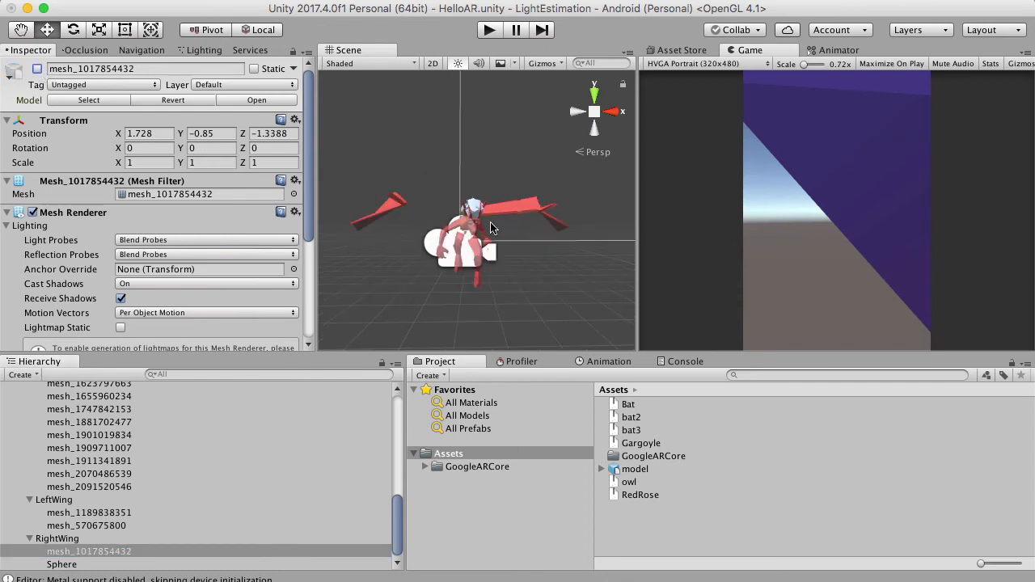
drag(380, 155, 461, 273)
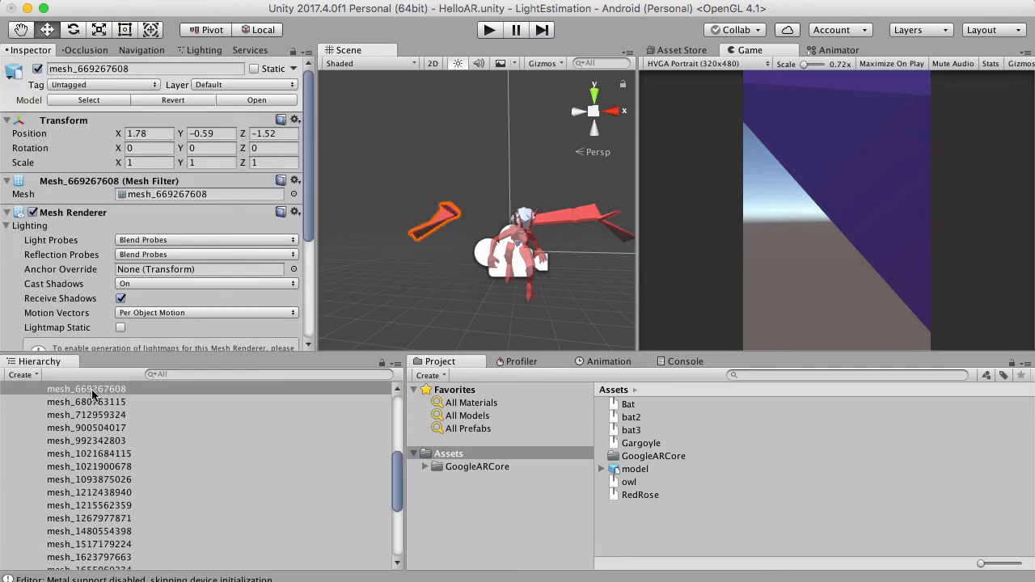
scroll(182, 443, down, 5)
drag(182, 443, 65, 538)
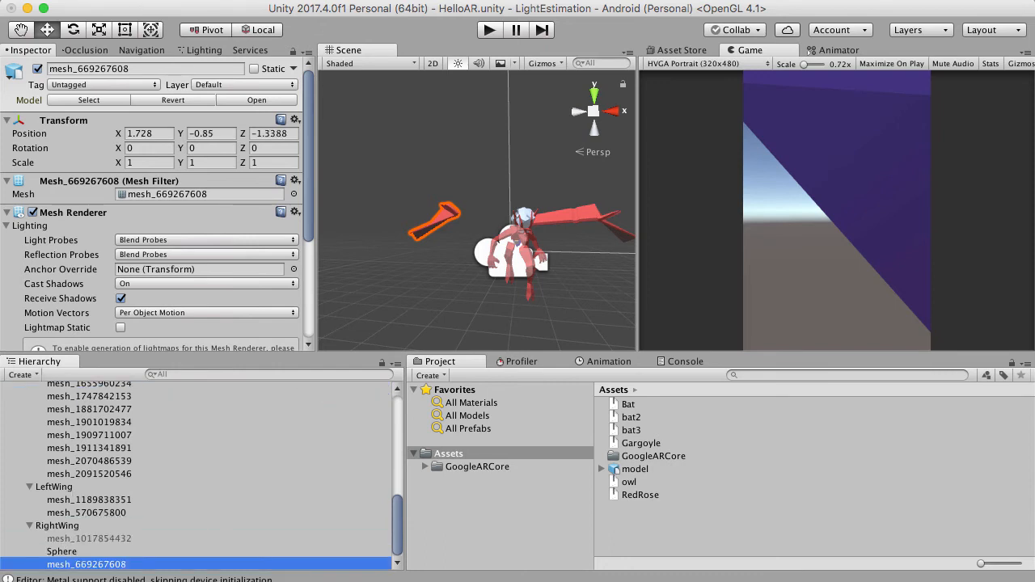
click(37, 70)
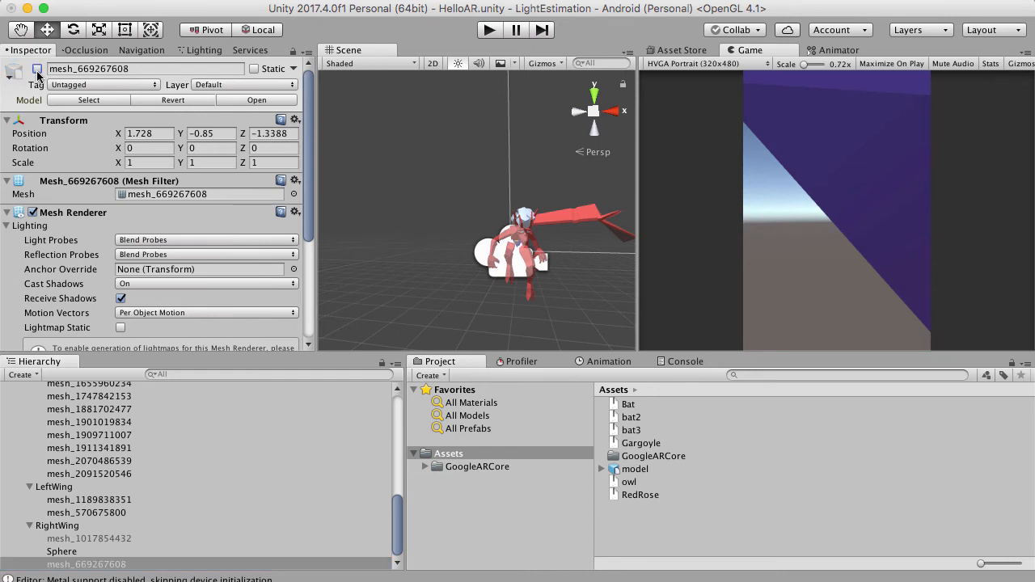
click(37, 70)
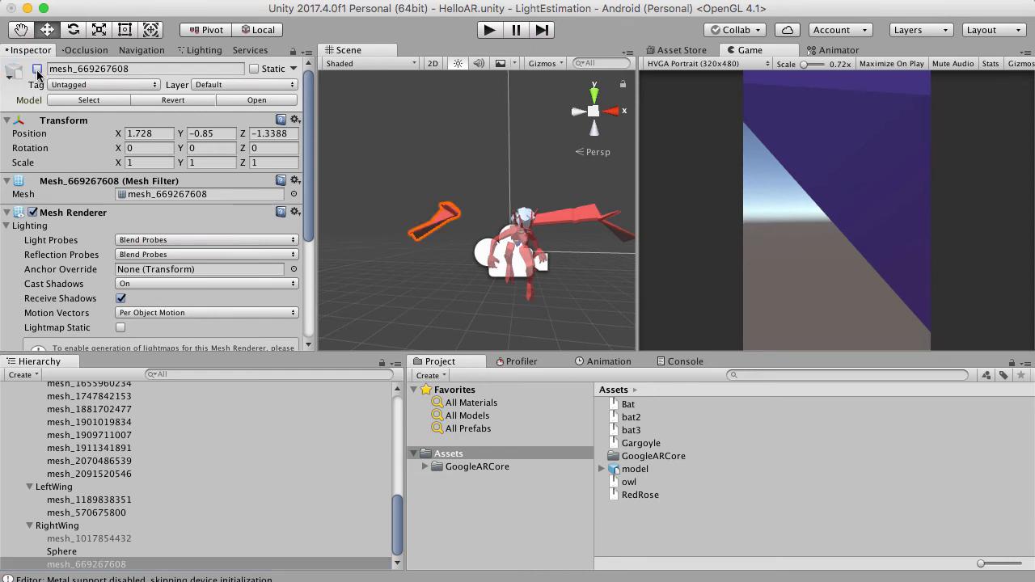
click(71, 538)
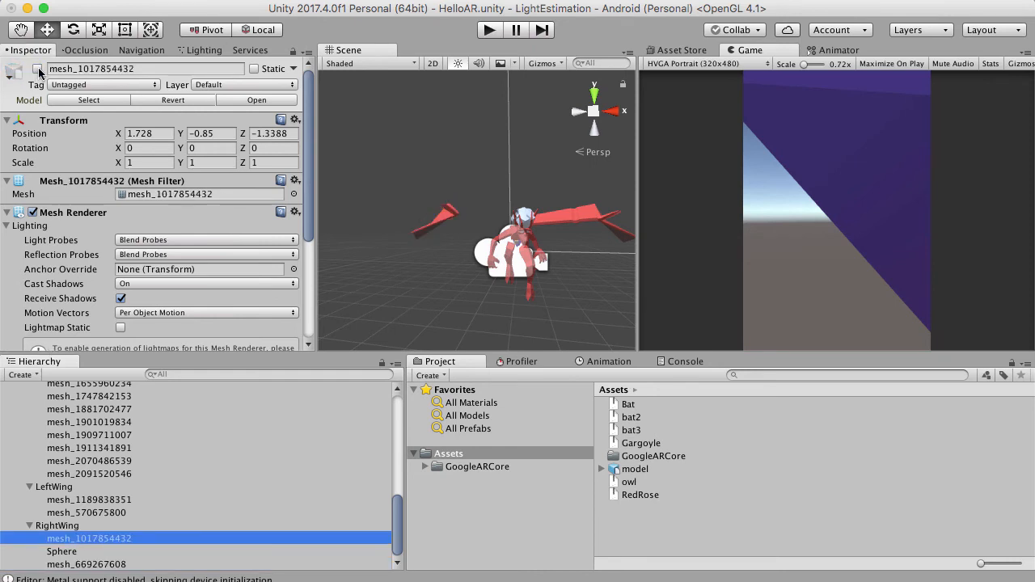
click(37, 70)
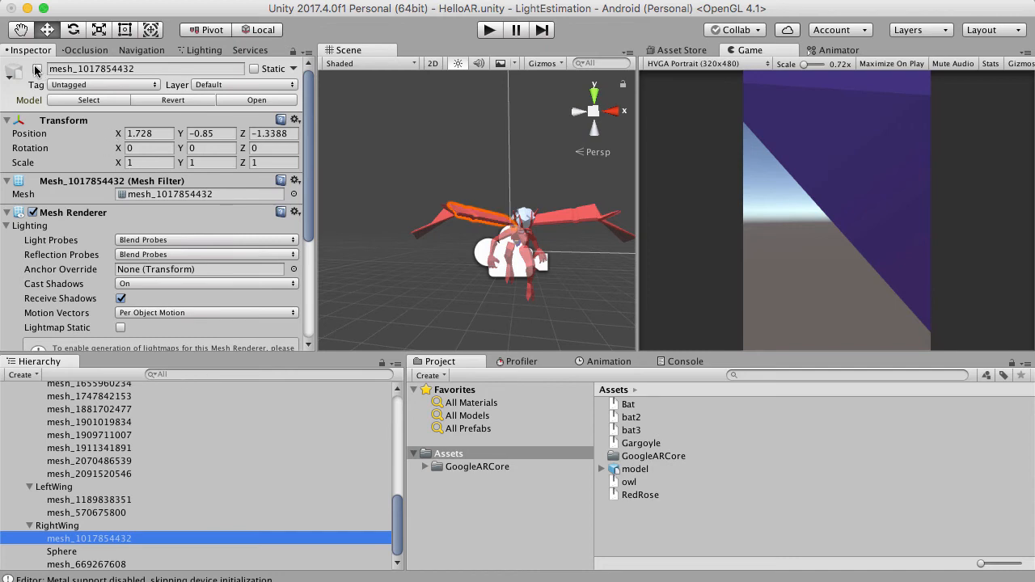
click(57, 526)
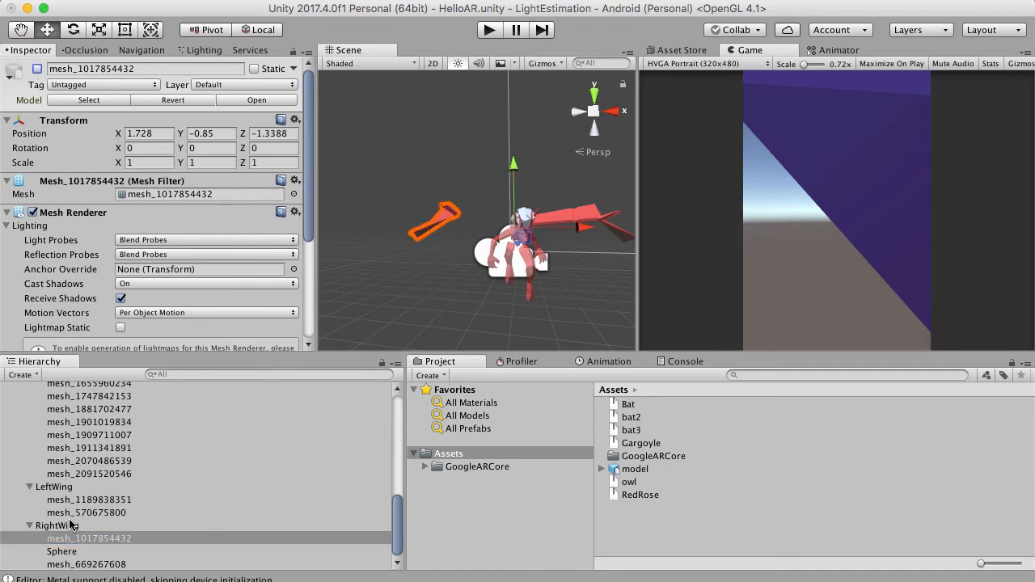
click(72, 539)
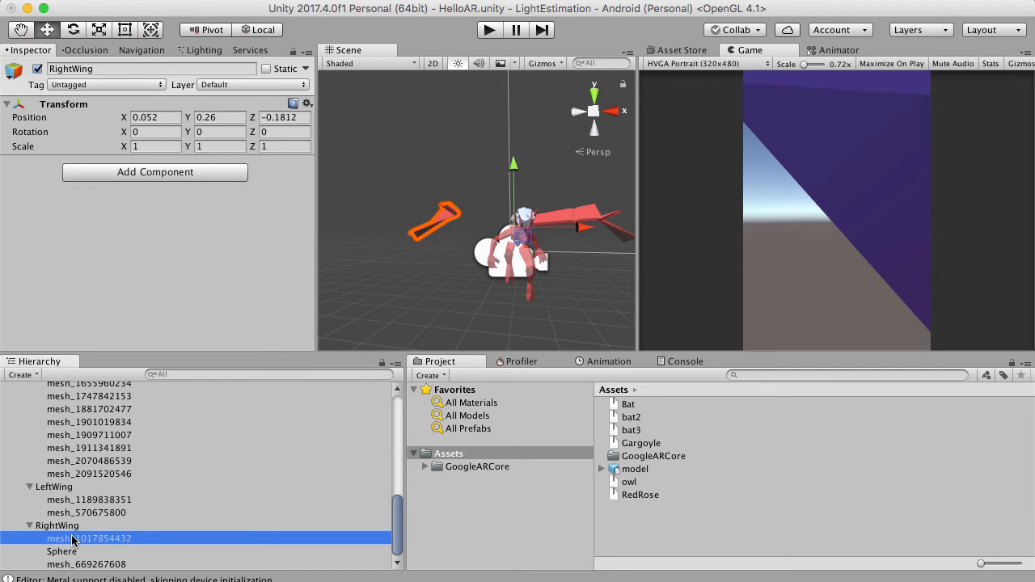
click(36, 69)
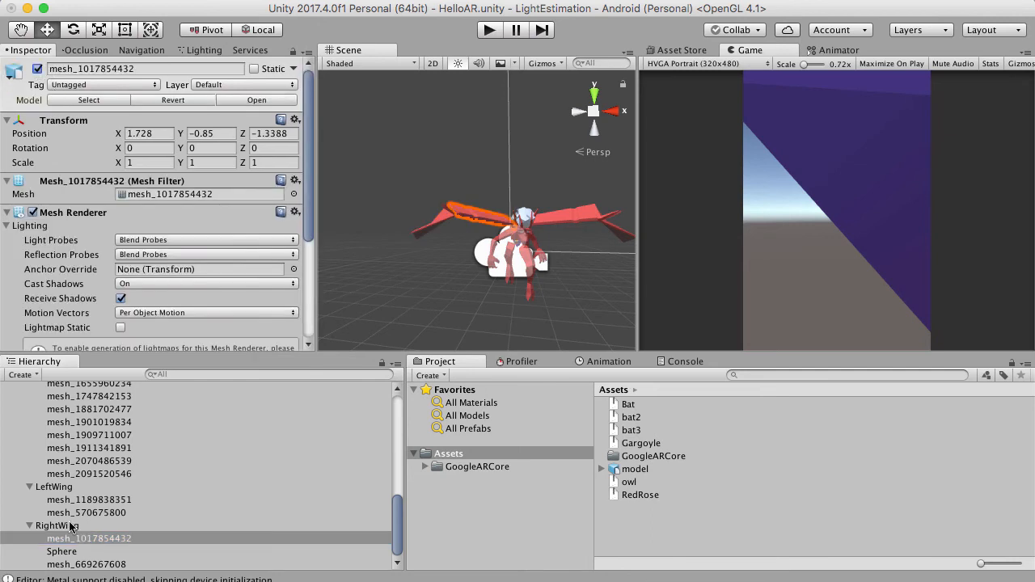
Try rotating RightWing upward by about 17 degrees around its pivot and undo the rotation.
click(71, 527)
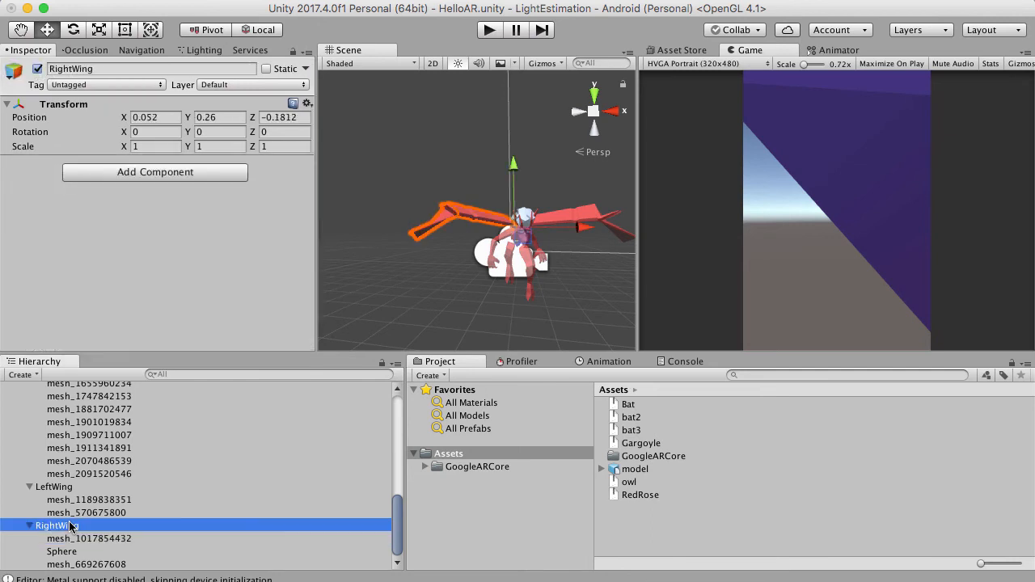
click(75, 31)
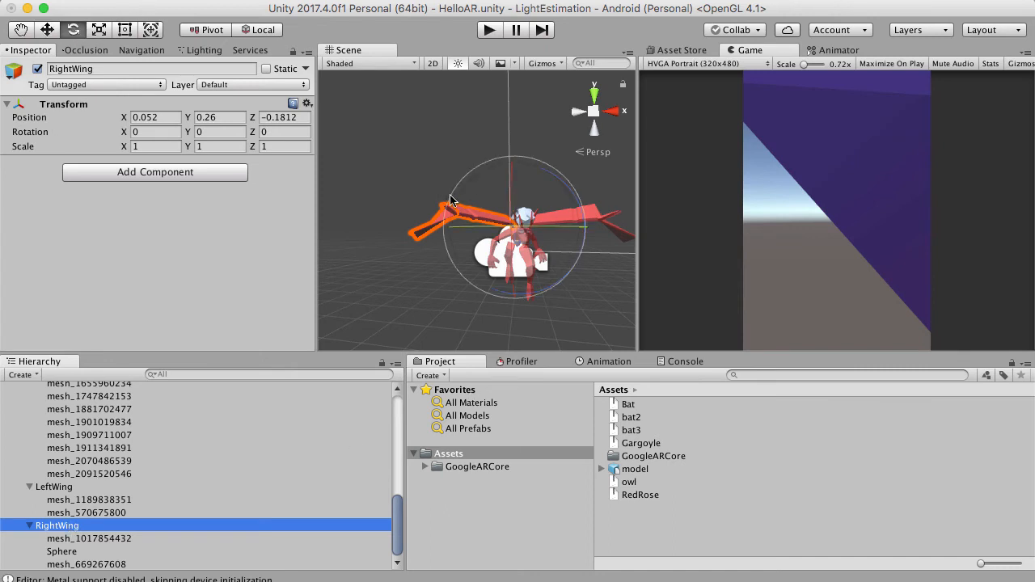
drag(454, 207, 495, 178)
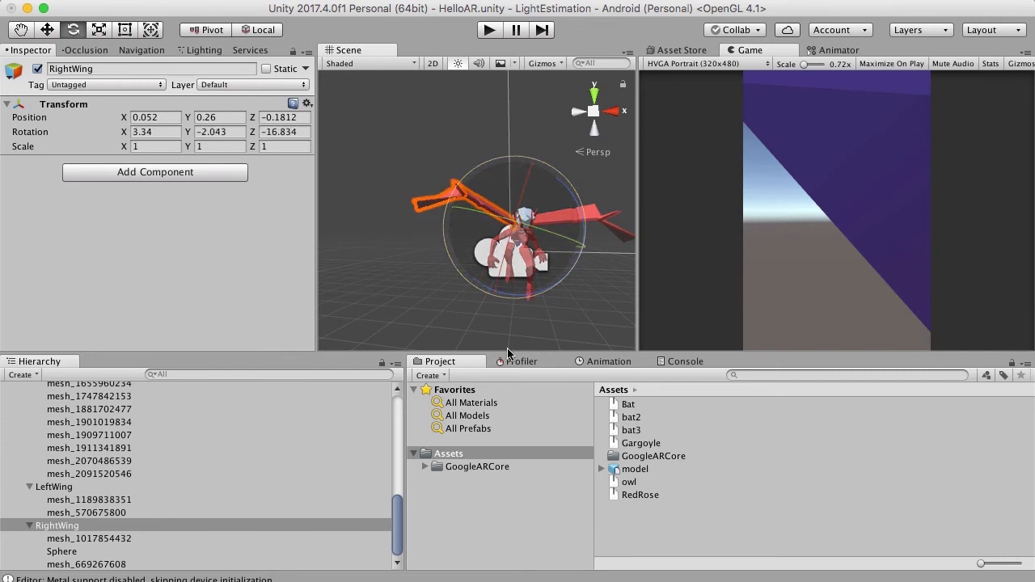
key(super+z)
Rename the root model object in the scene as Gargoyle.
scroll(421, 173, down, 2)
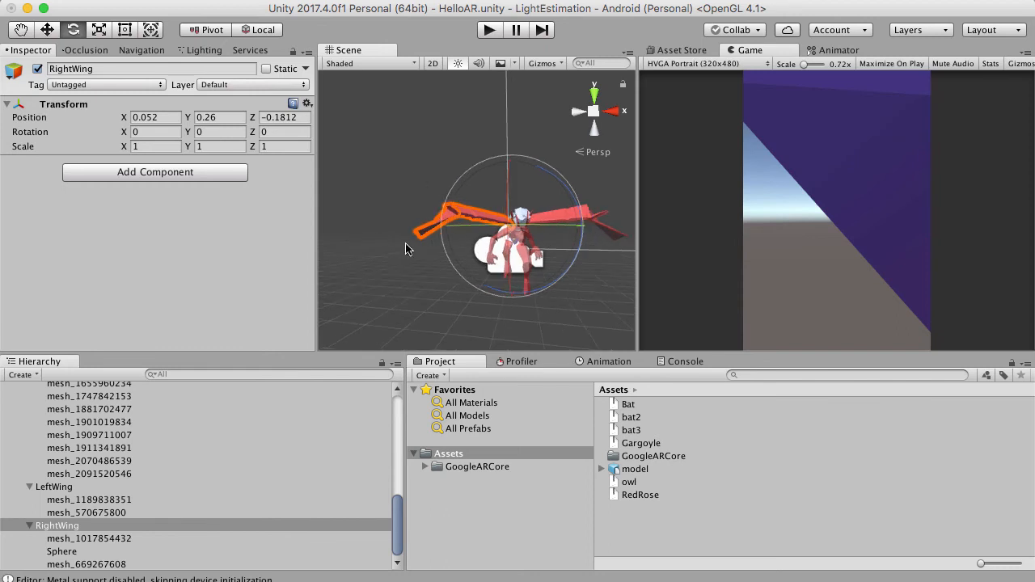
right_drag(423, 249, 453, 210)
scroll(429, 171, up, 3)
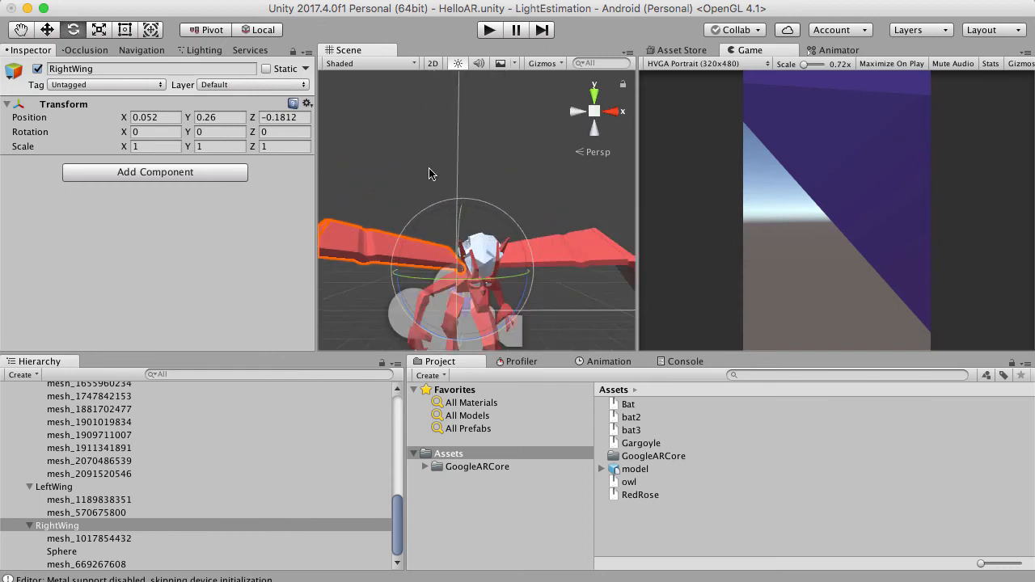
click(431, 176)
scroll(431, 176, down, 3)
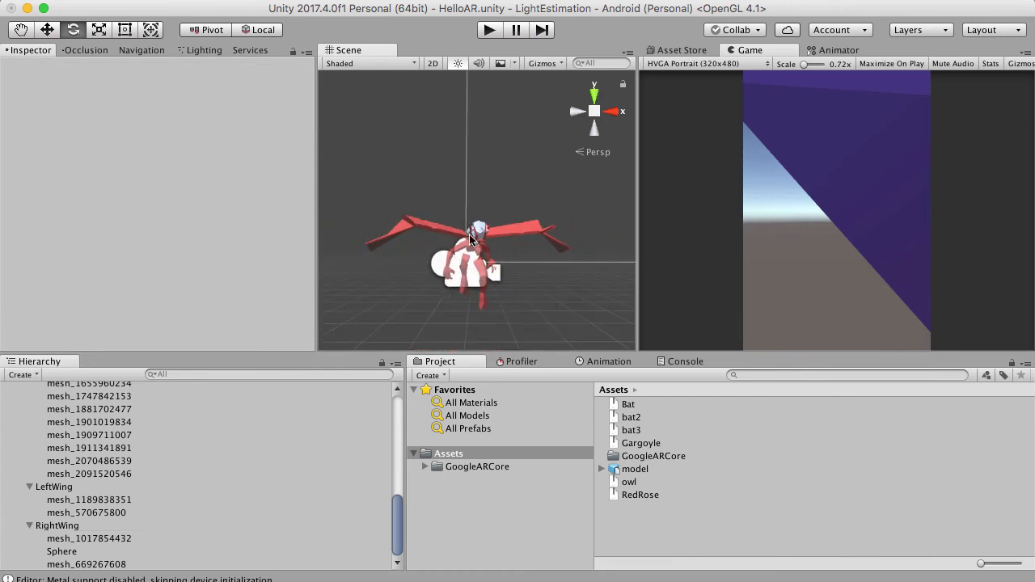
right_drag(471, 239, 476, 274)
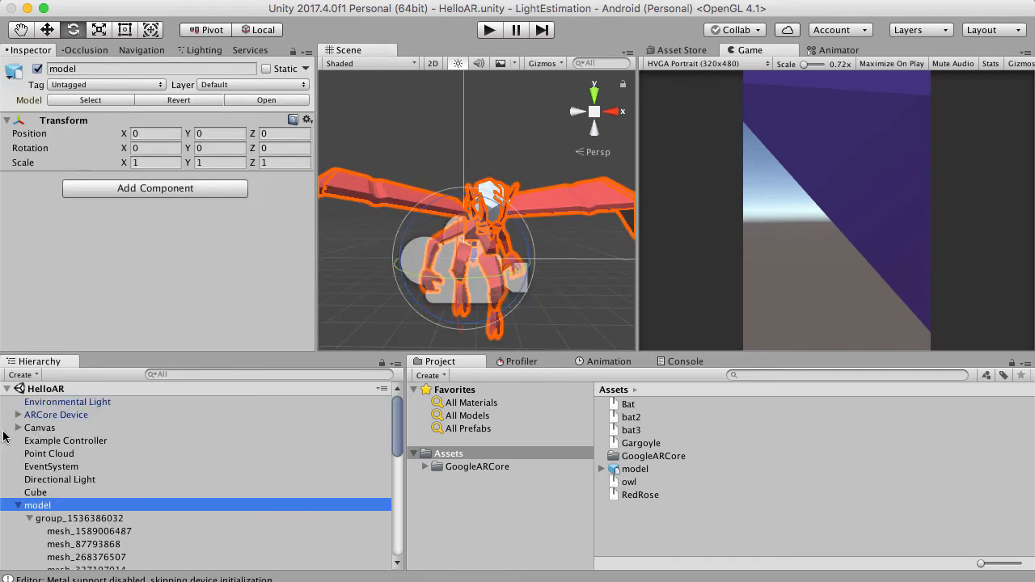
click(89, 68)
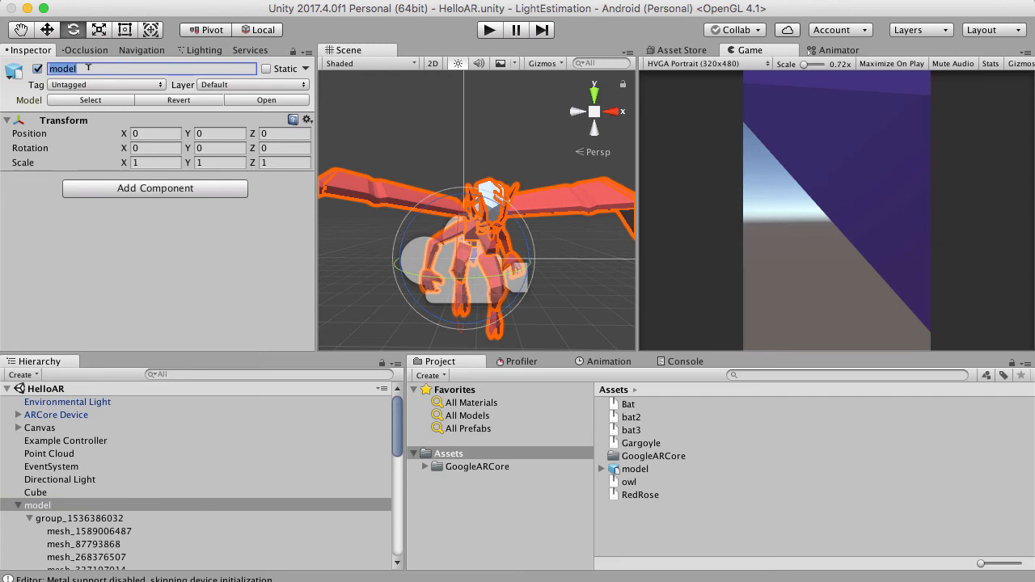
text(Gargoyle)
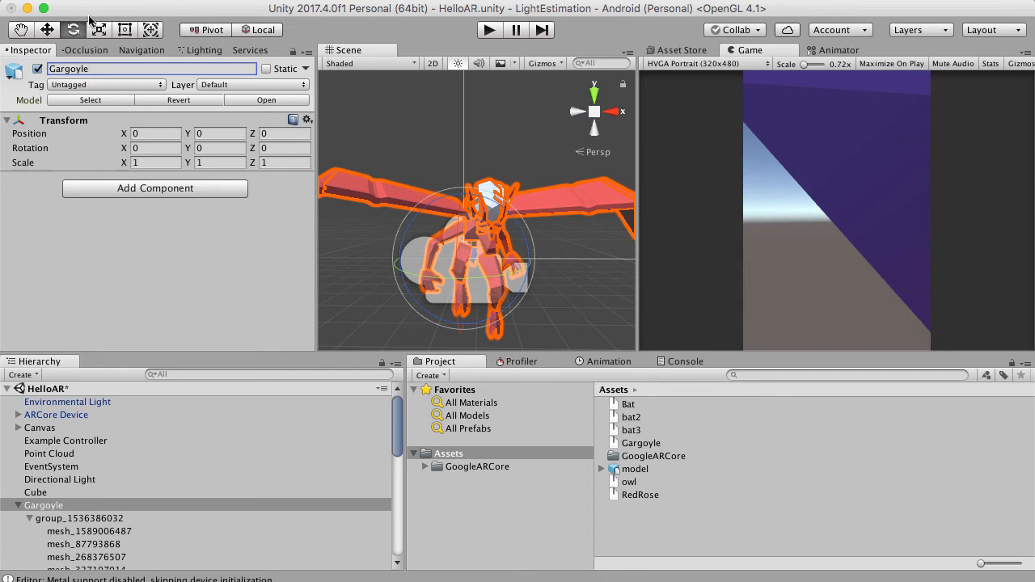
double_click(131, 68)
click(155, 233)
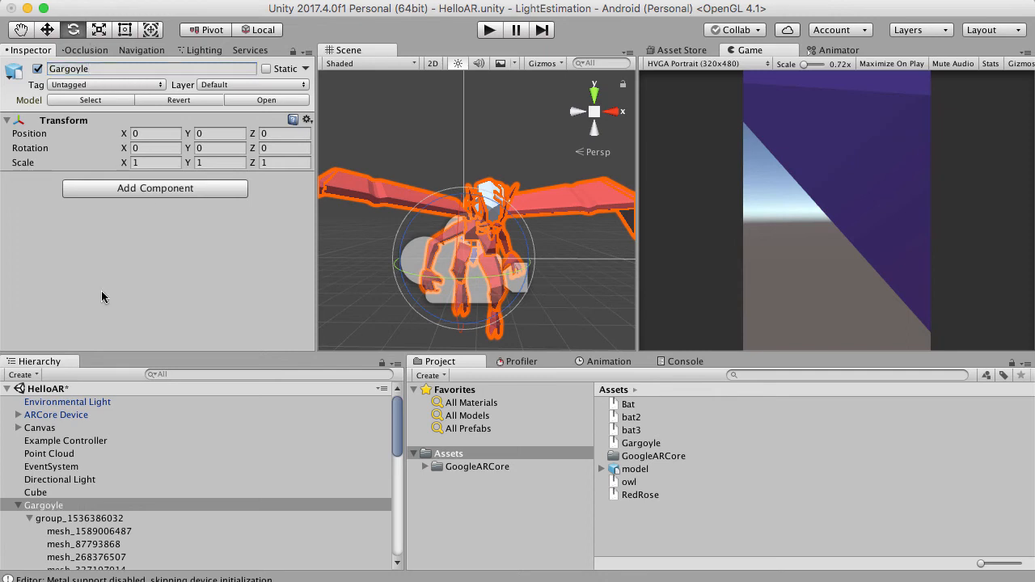
Create a prefab from the scene's Gargoyle object in the Assets folder.
drag(48, 506, 663, 524)
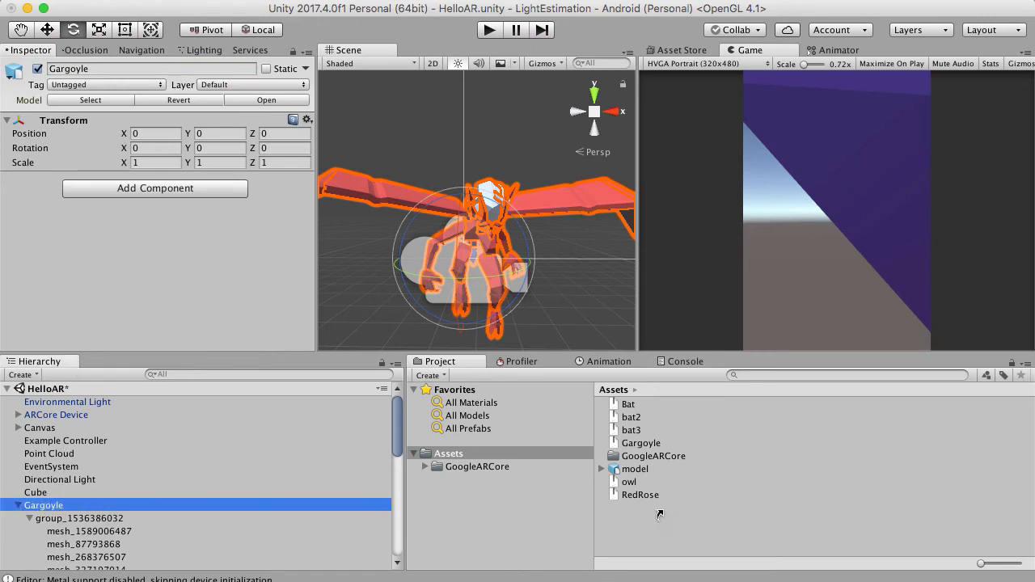
drag(660, 511, 657, 508)
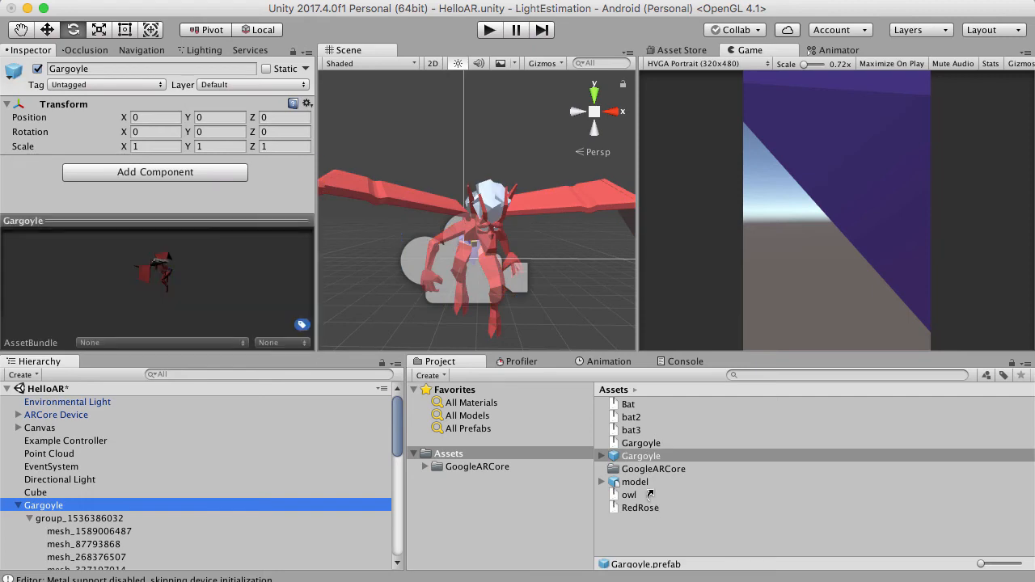
click(636, 456)
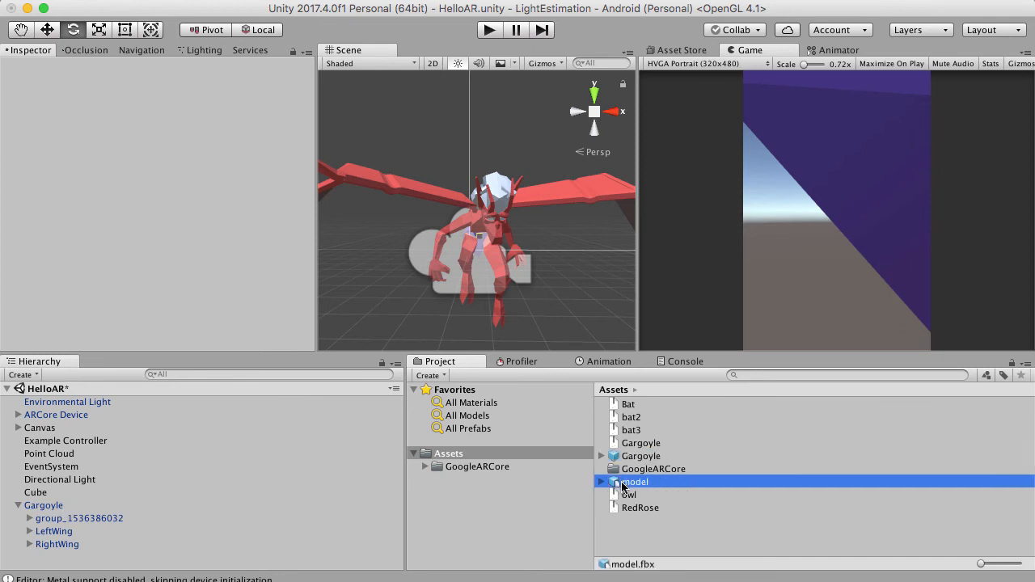
click(644, 463)
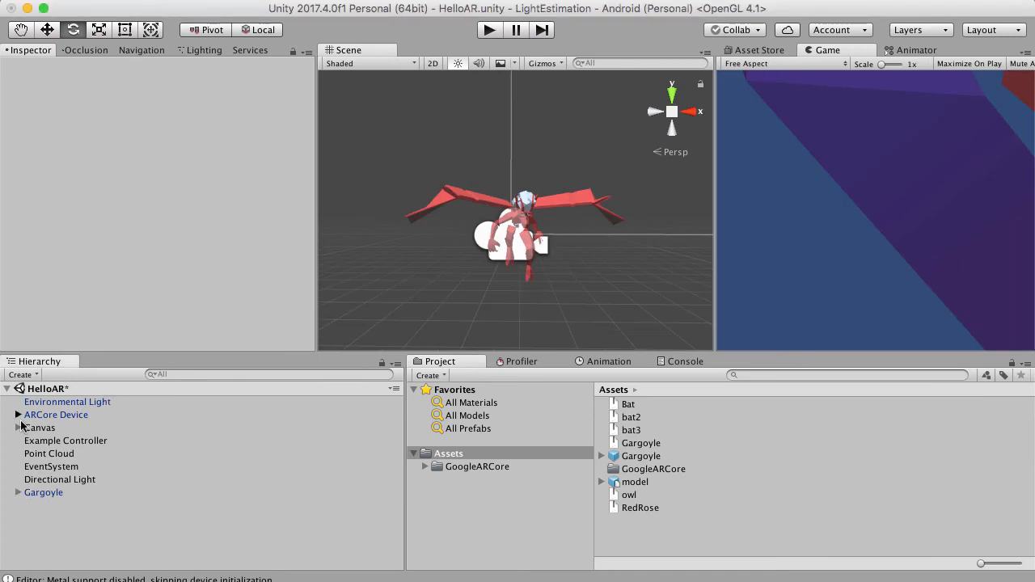
Set the Clear Flags of the First Person Camera under ARCore Device to Skybox.
click(19, 416)
click(68, 428)
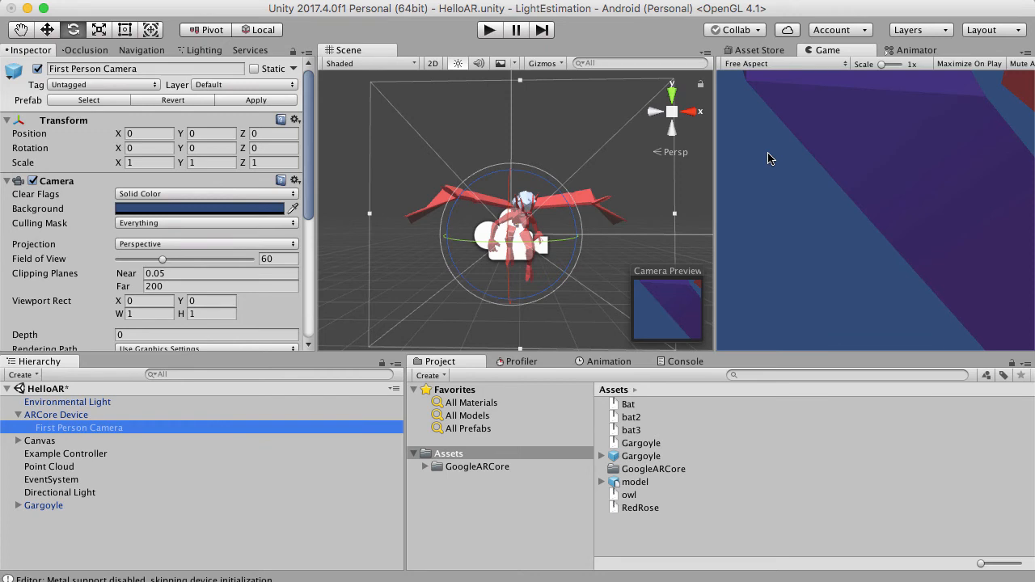
click(215, 193)
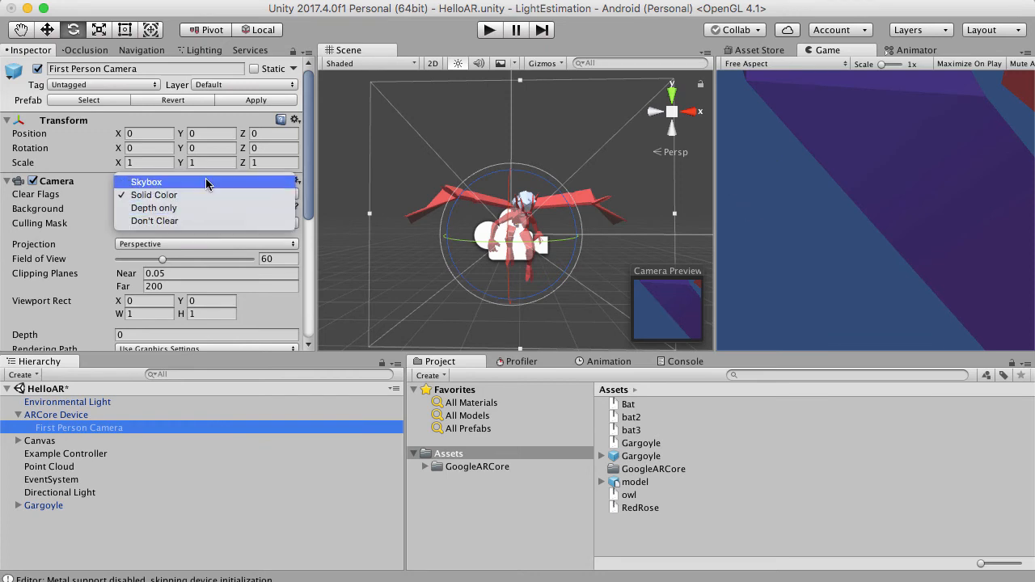
click(181, 233)
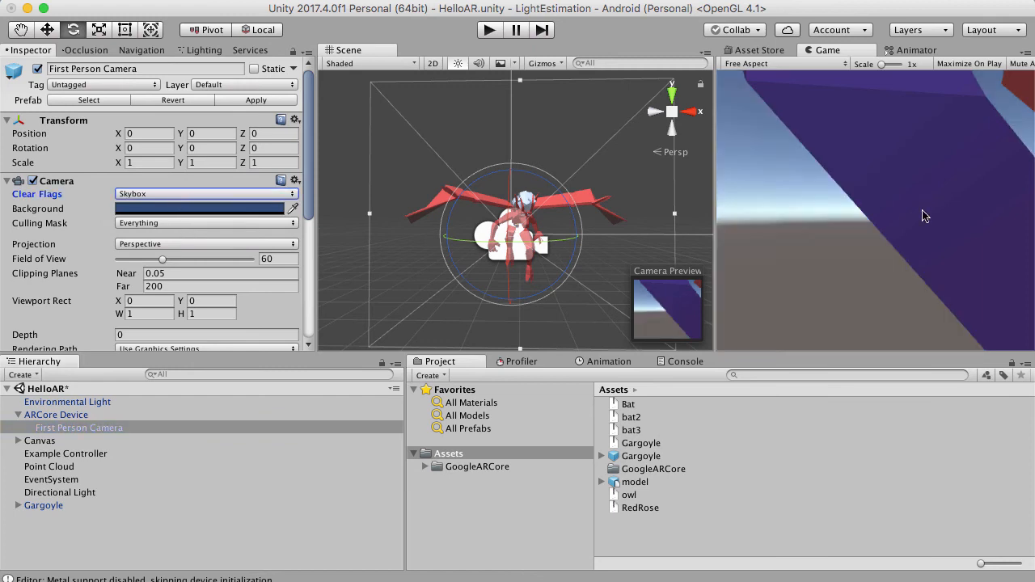
click(17, 415)
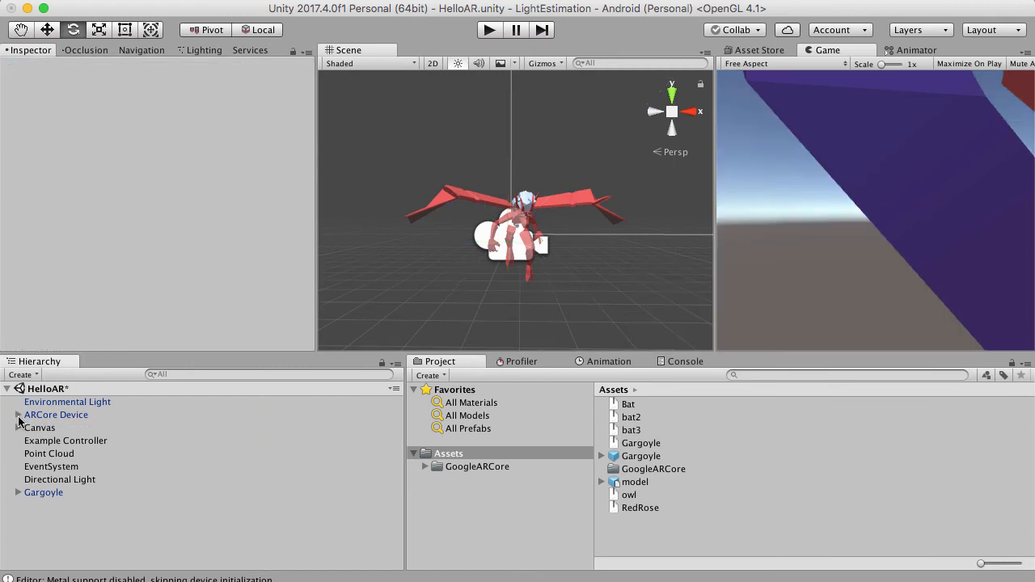
Add the Andy prefab from GoogleARCore/Examples/HelloAR/Prefabs to the HelloAR scene as a size reference.
click(465, 466)
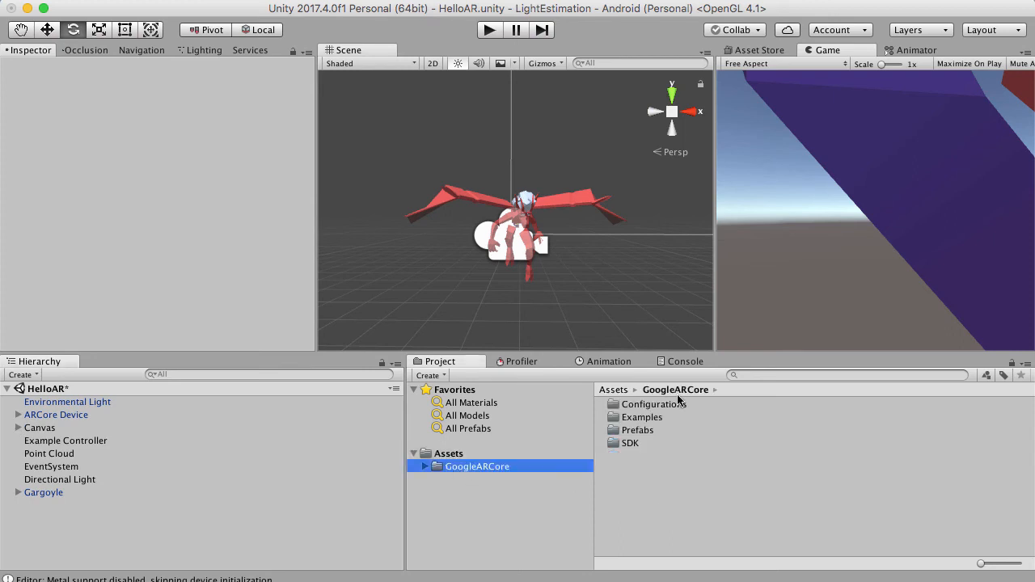
click(624, 418)
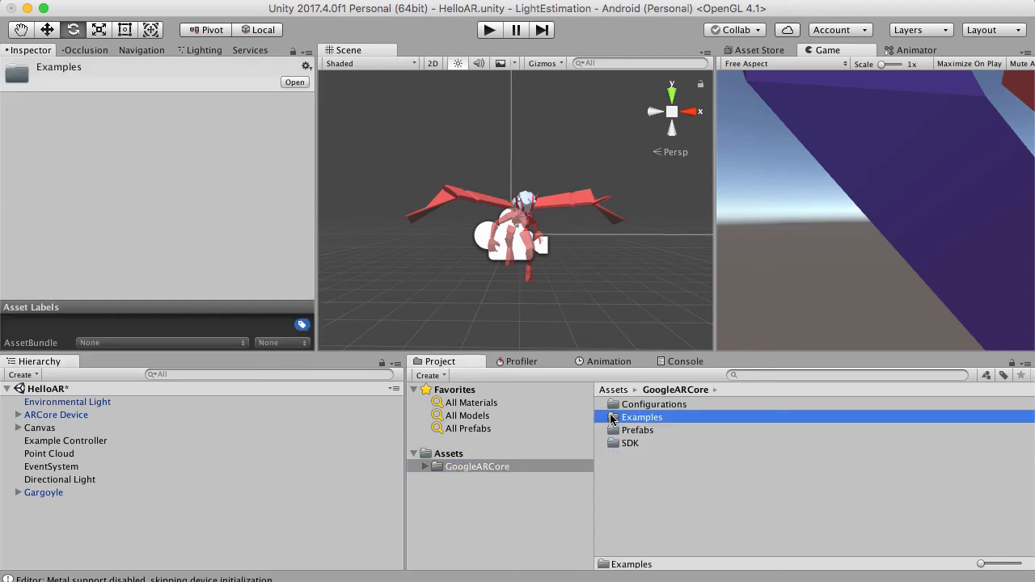
double_click(612, 418)
click(613, 418)
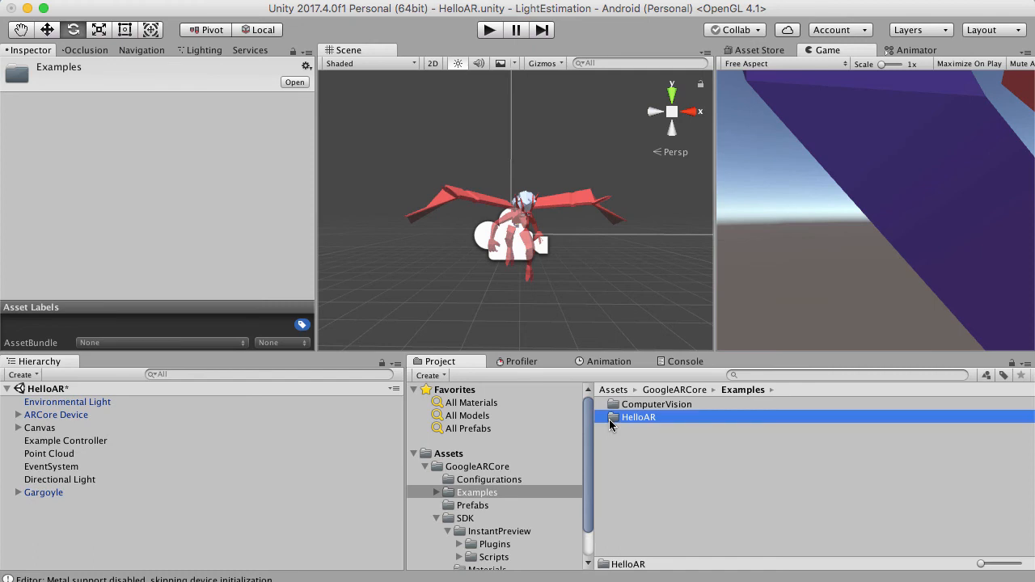
double_click(612, 419)
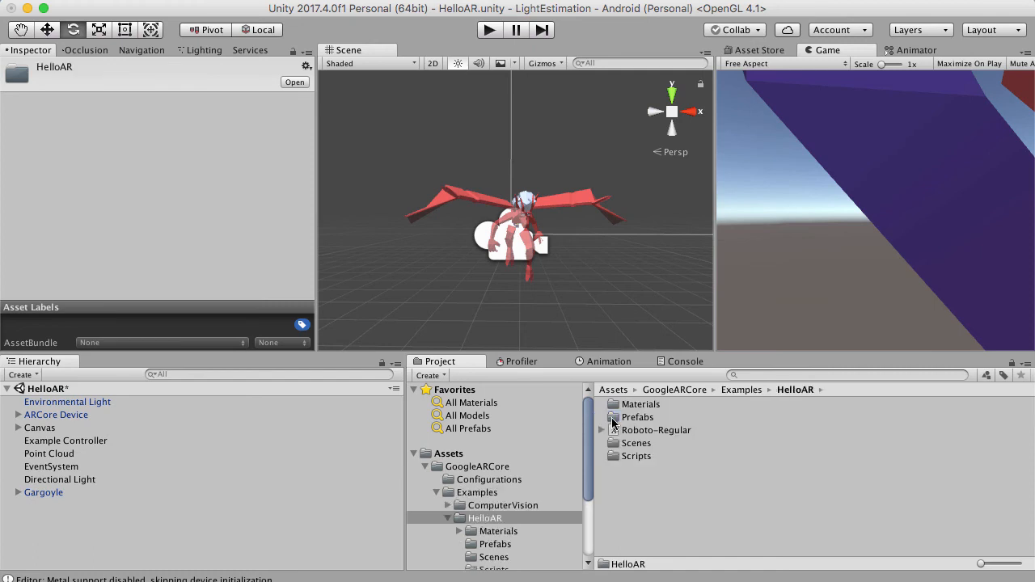
click(615, 444)
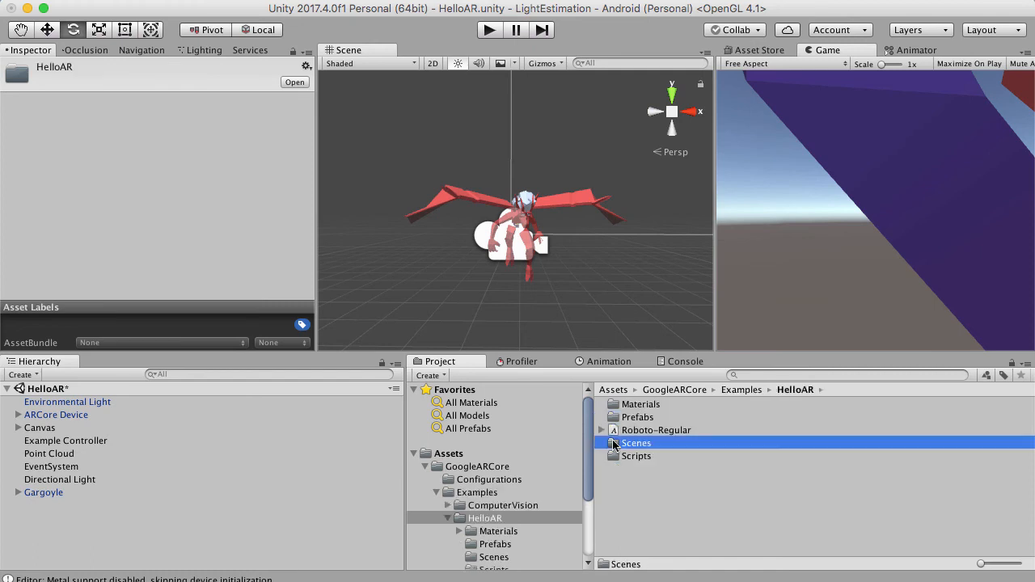
double_click(613, 444)
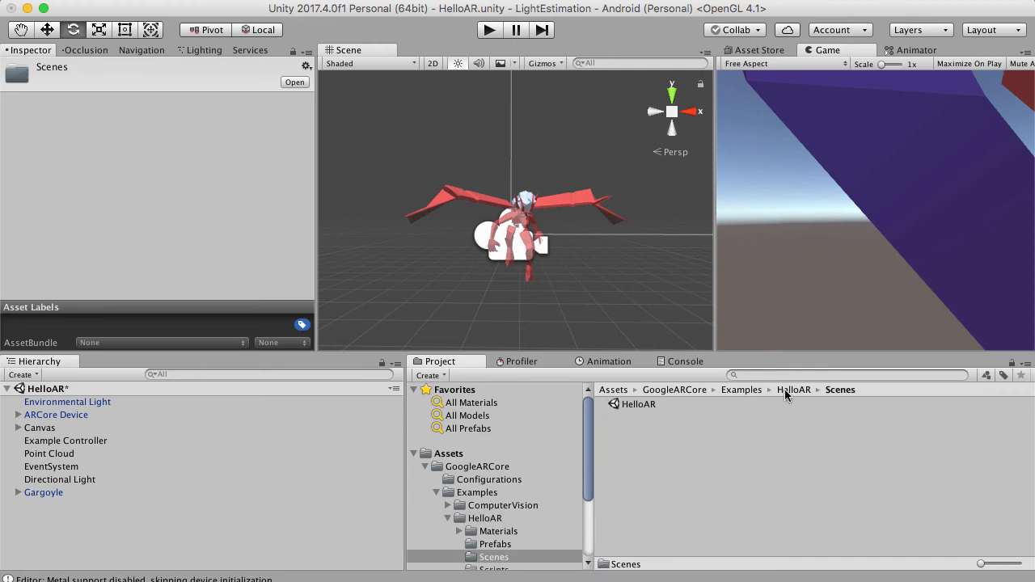
click(784, 389)
click(613, 417)
double_click(613, 418)
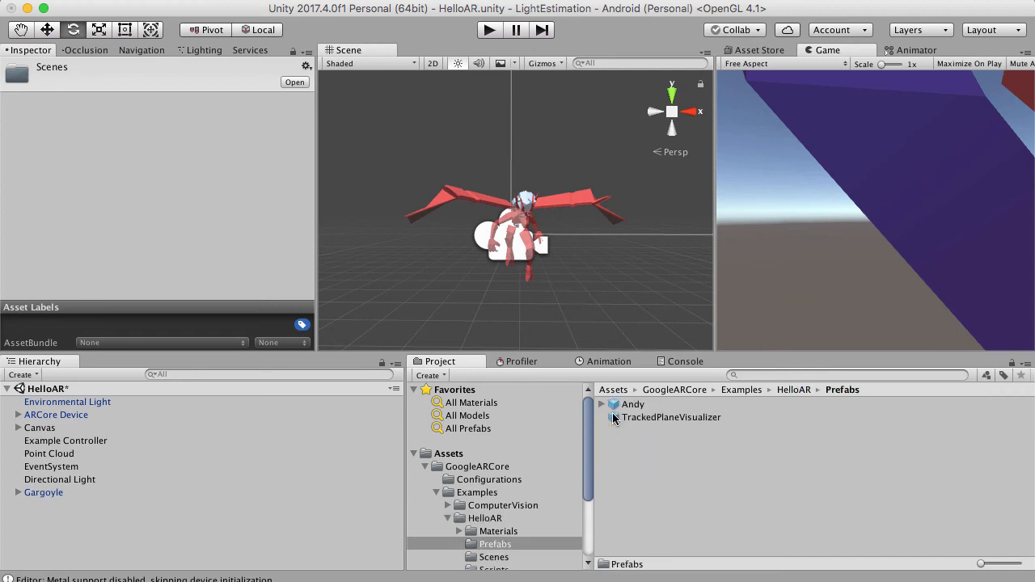
drag(633, 404, 168, 530)
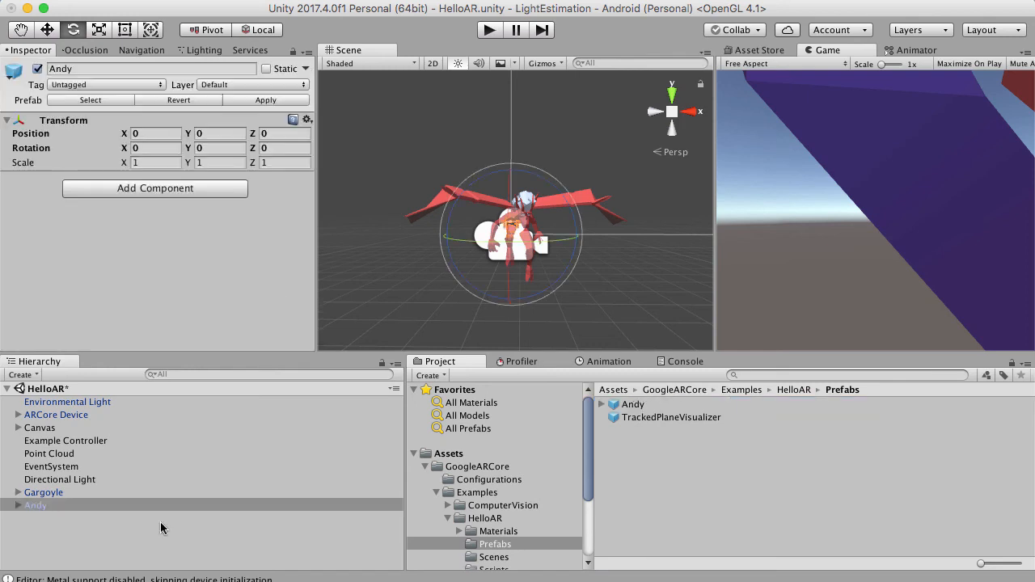
Scale the Gargoyle down uniformly to about 0.31 using Andy as the size reference.
click(42, 493)
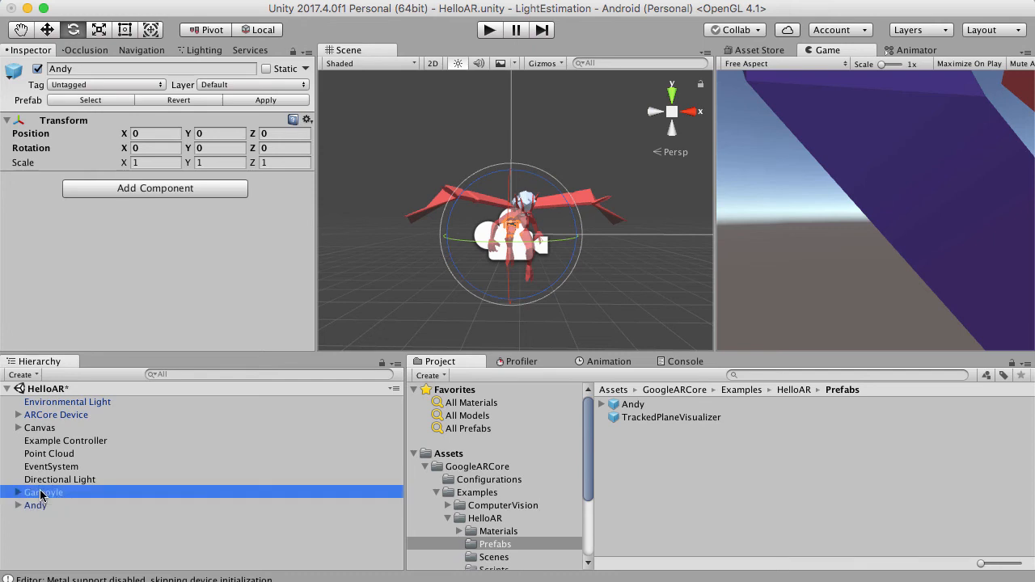
click(96, 33)
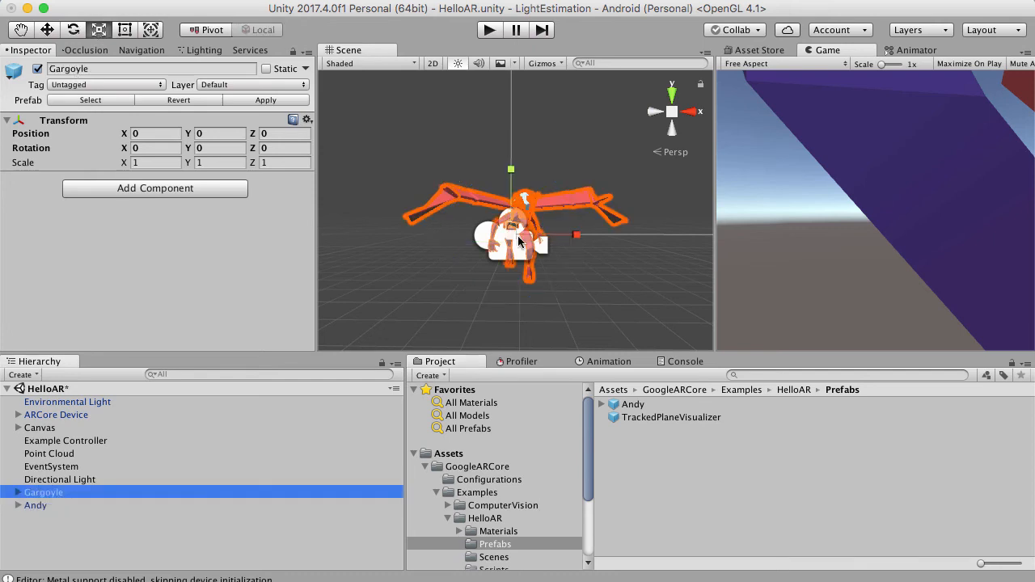
drag(518, 240, 486, 287)
scroll(486, 286, up, 6)
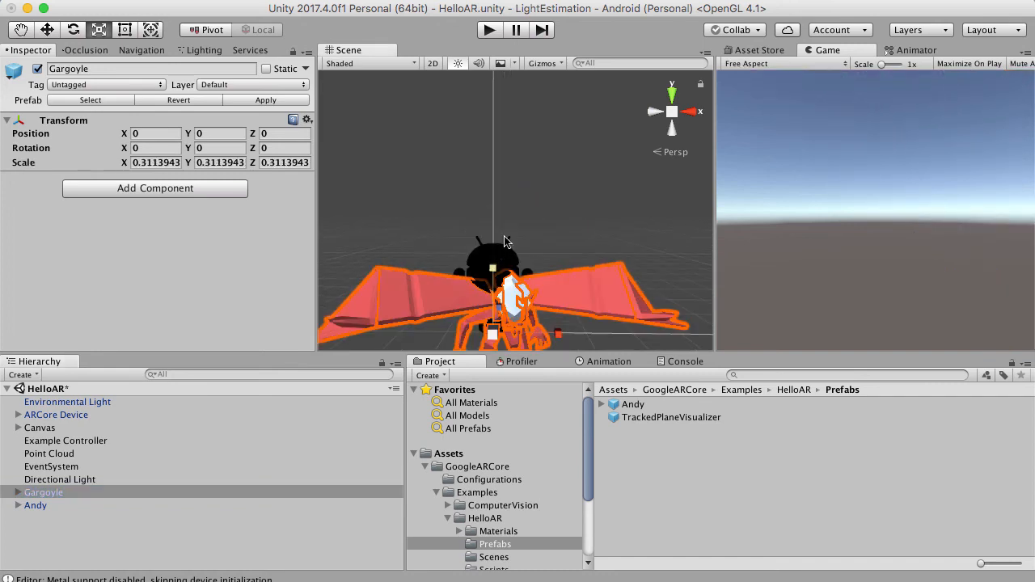
scroll(532, 158, down, 6)
key(f)
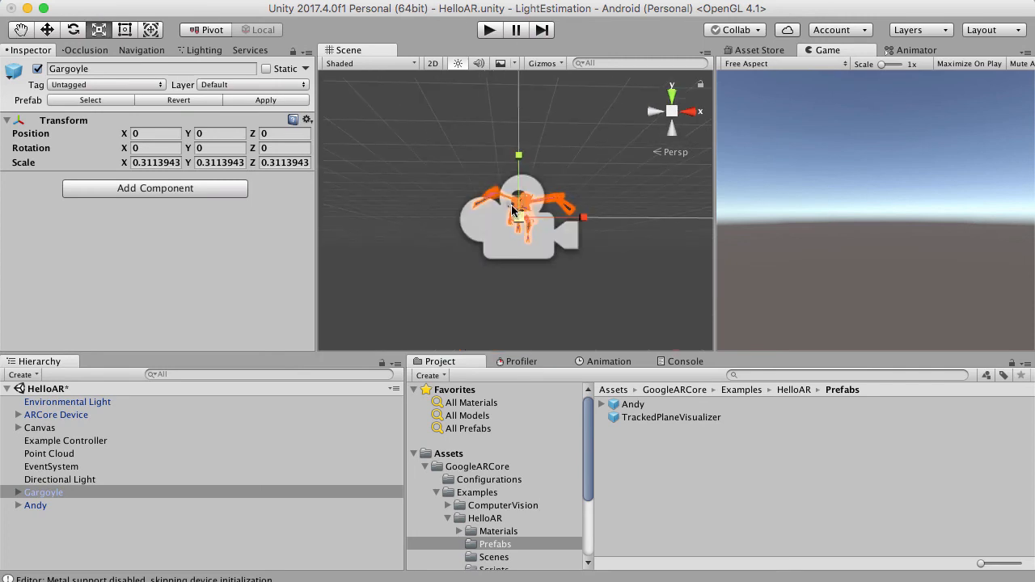
scroll(511, 210, up, 4)
scroll(513, 210, up, 5)
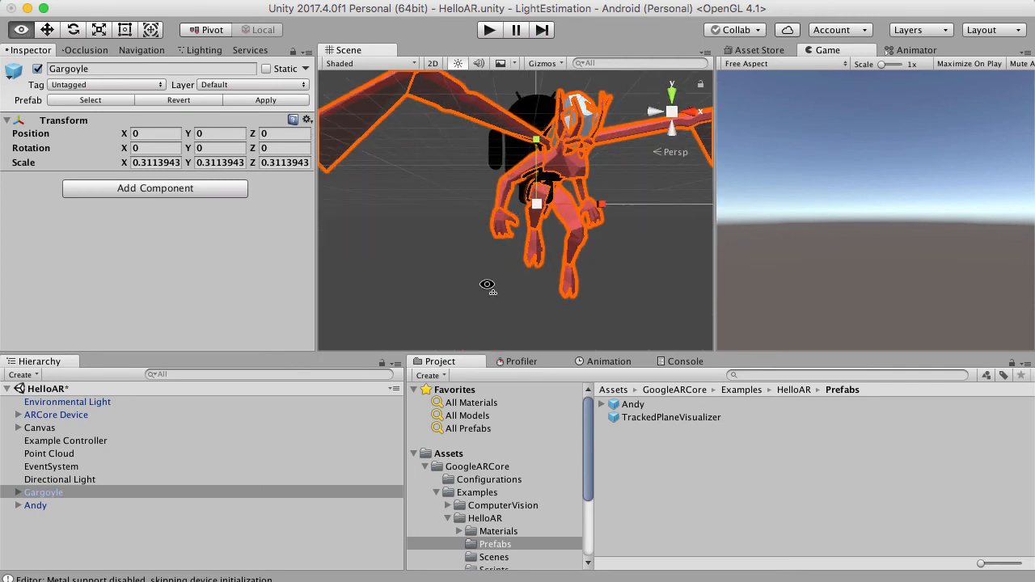
scroll(490, 281, down, 5)
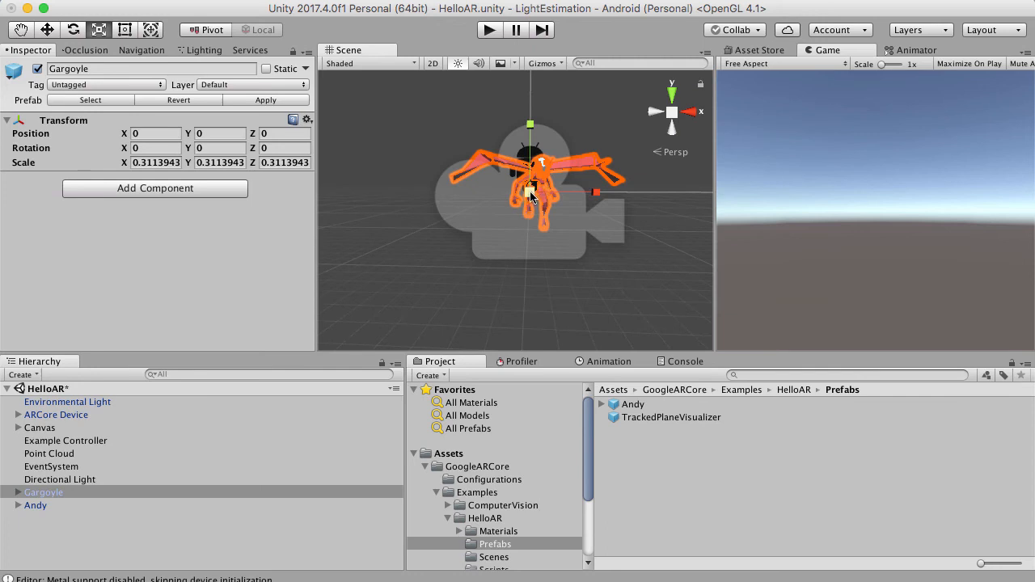
Set the Gargoyle's scale to 0.3 on the X, Y and Z axes.
click(150, 162)
click(139, 162)
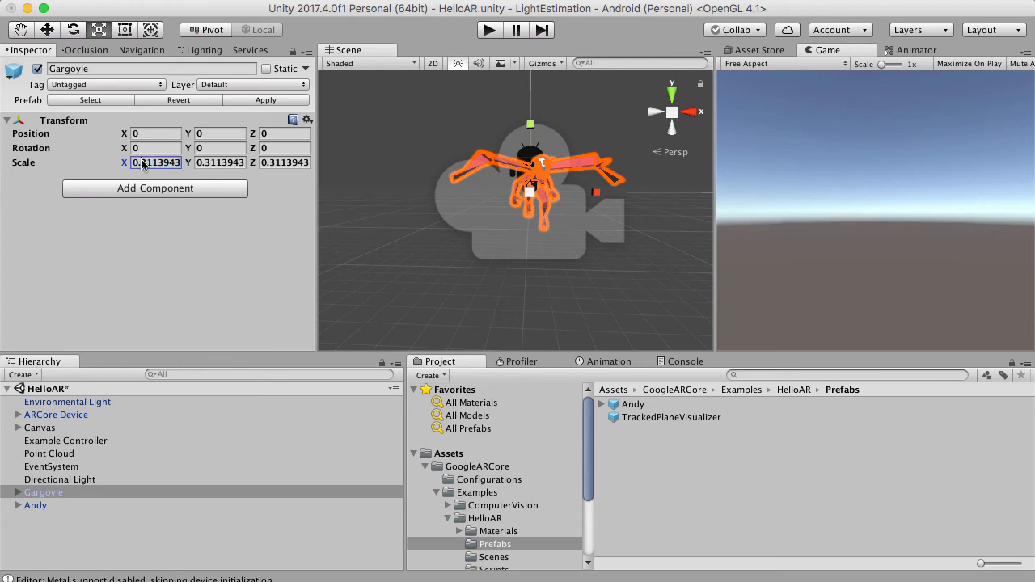
double_click(142, 162)
click(141, 162)
drag(148, 165, 220, 167)
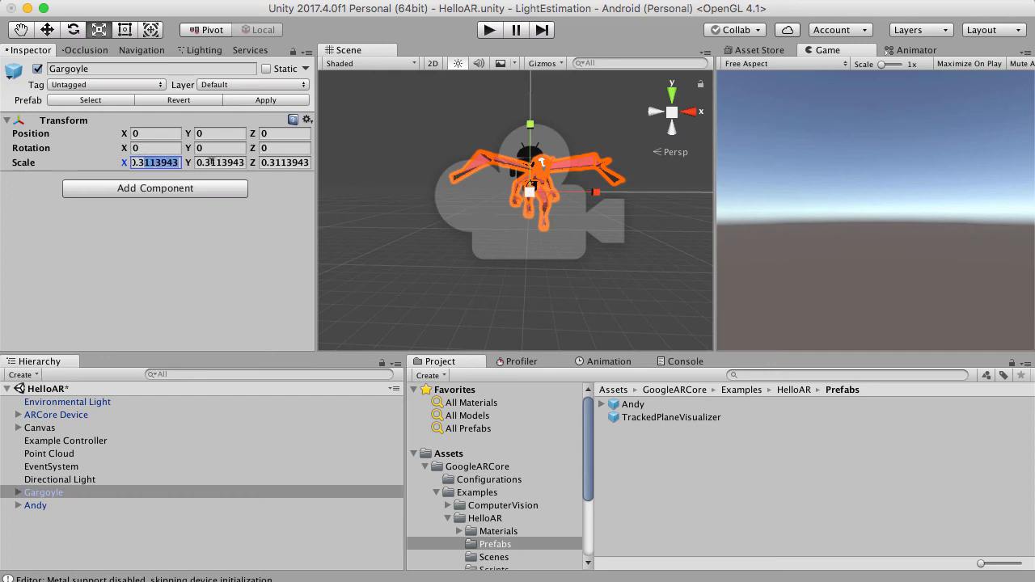
key(BackSpace)
click(209, 163)
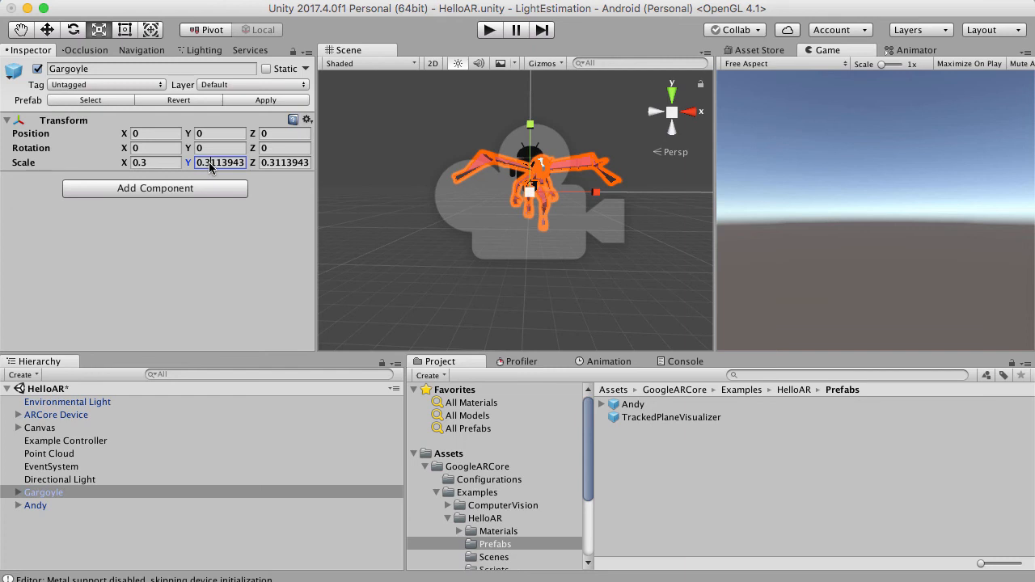
drag(209, 163, 296, 167)
key(BackSpace)
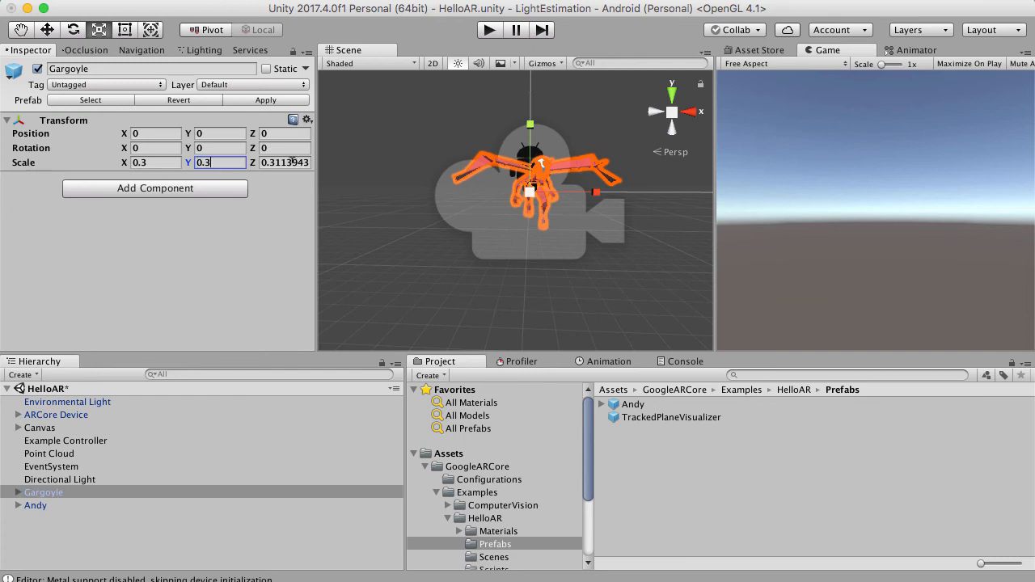
click(273, 163)
drag(272, 162, 328, 168)
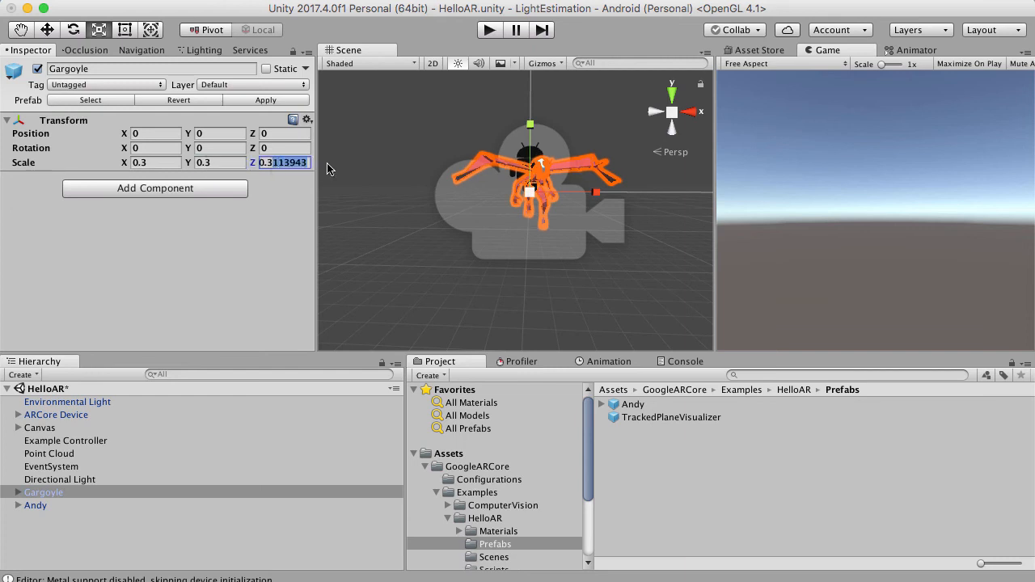
key(BackSpace)
click(97, 539)
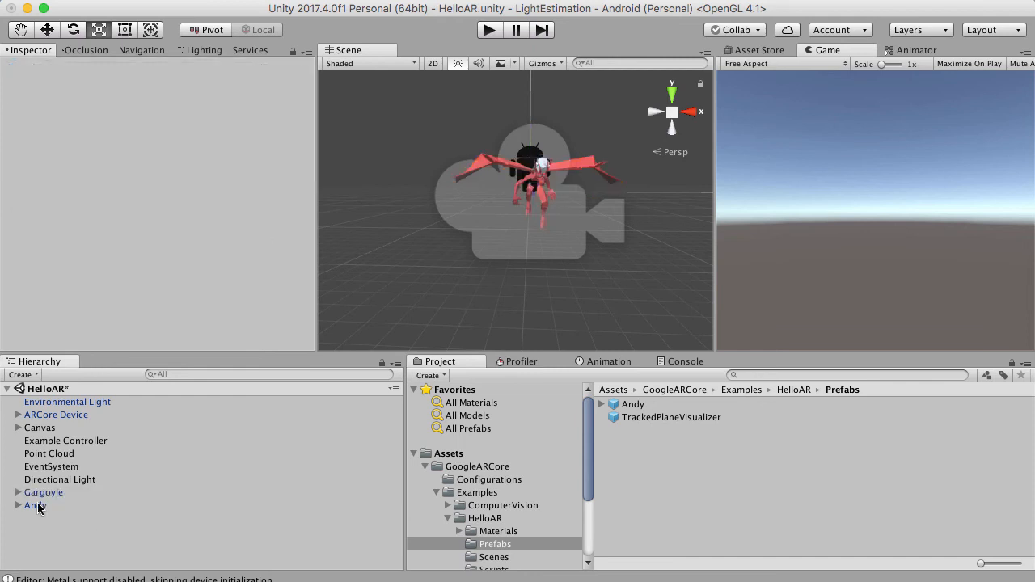
Delete the Andy object from the HelloAR scene.
click(38, 506)
right_click(38, 506)
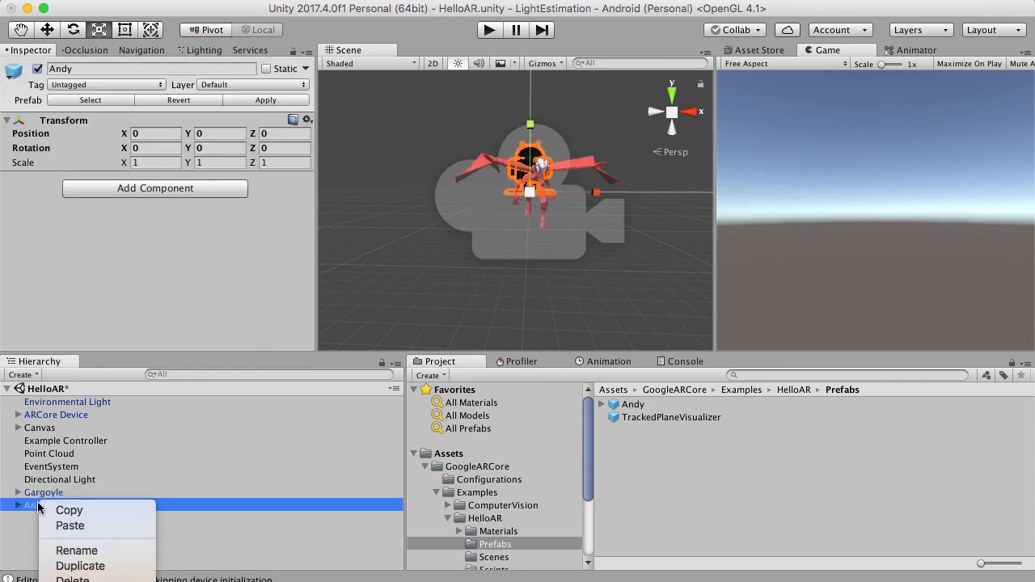
click(89, 579)
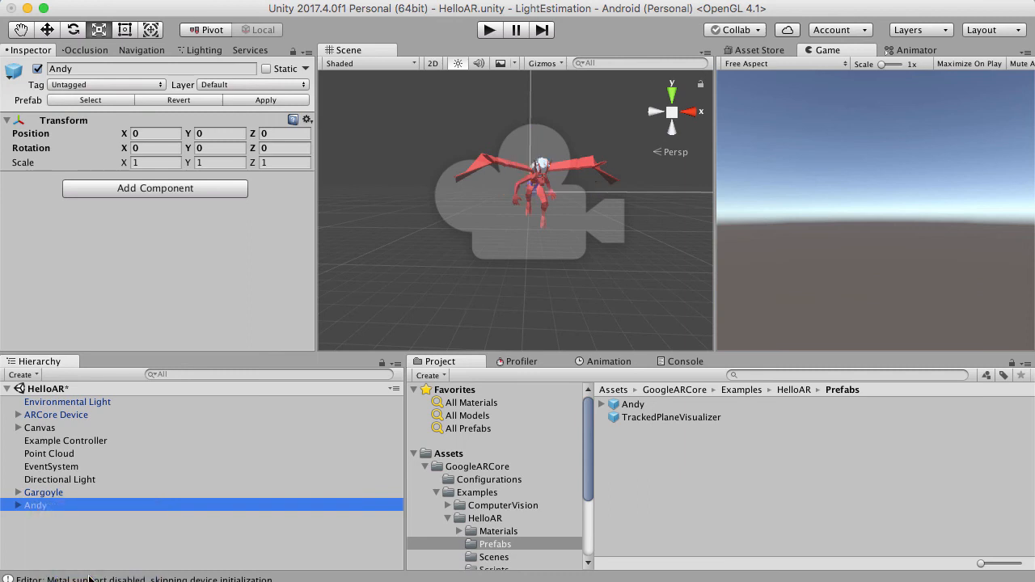
Examine the scaled Gargoyle in the scene from the front and from the side.
click(68, 494)
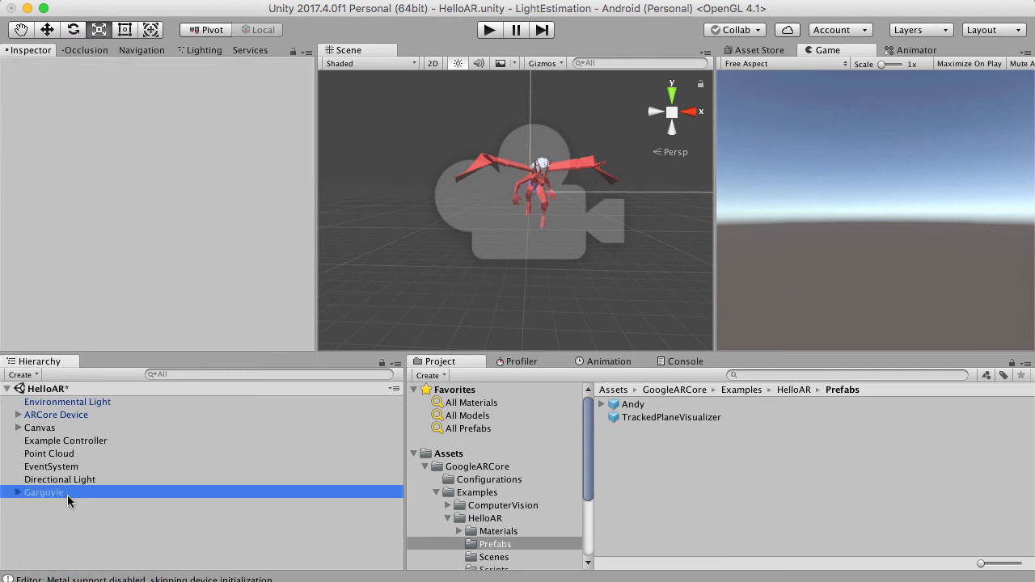
key(f)
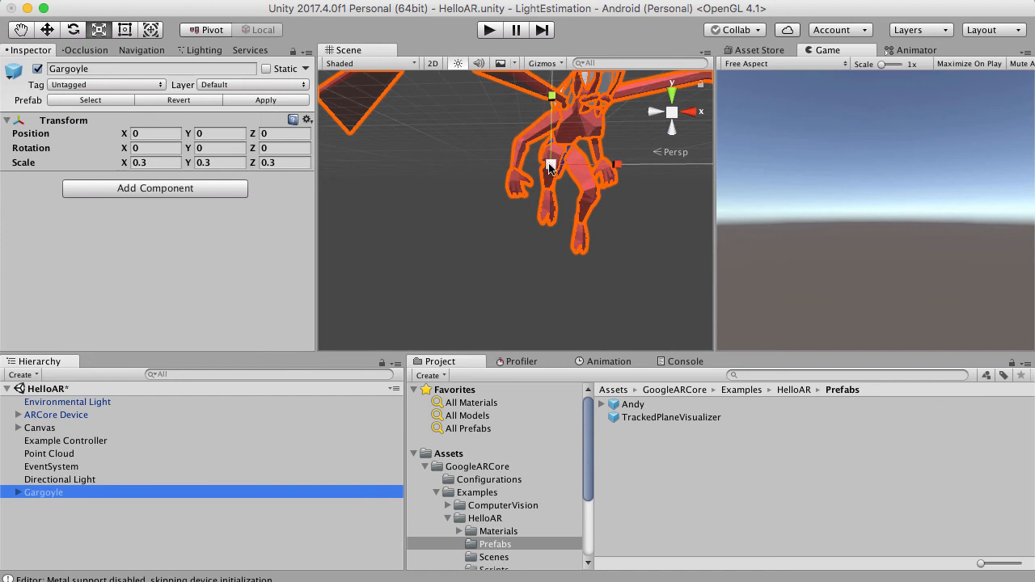
scroll(551, 166, down, 6)
scroll(550, 163, up, 3)
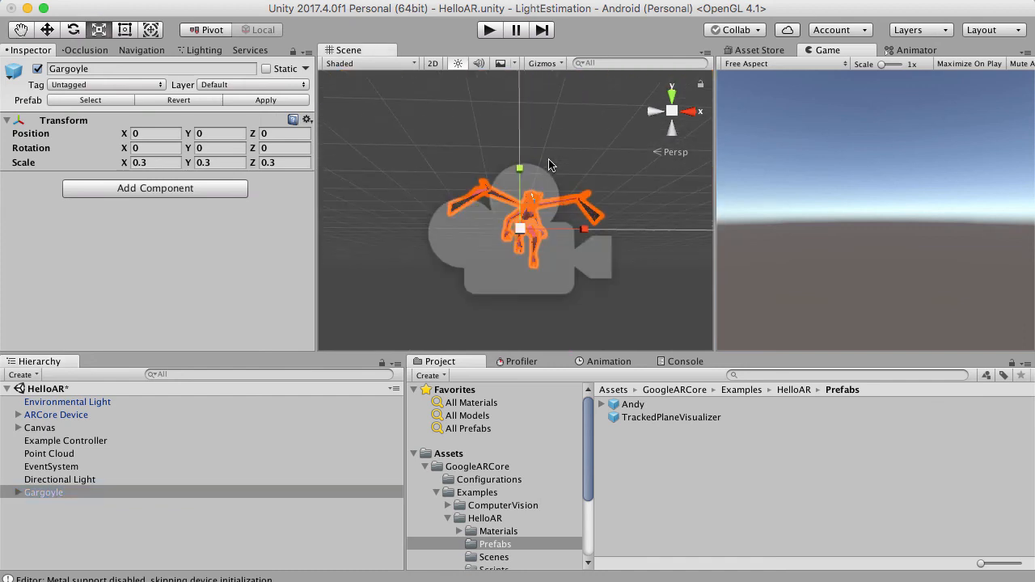
scroll(546, 159, up, 2)
scroll(558, 139, up, 6)
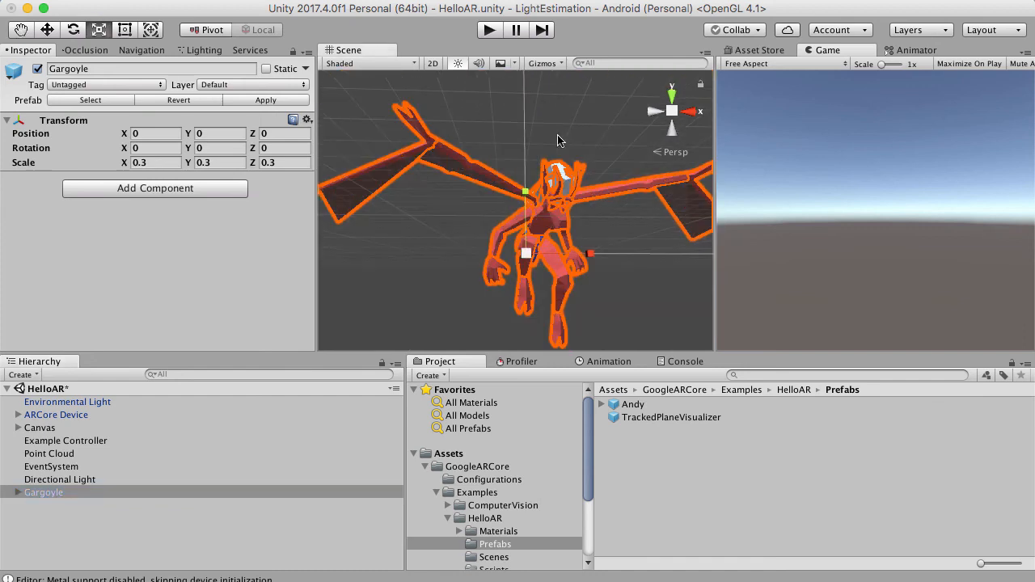
right_drag(525, 225, 499, 227)
scroll(499, 229, down, 5)
scroll(499, 227, down, 3)
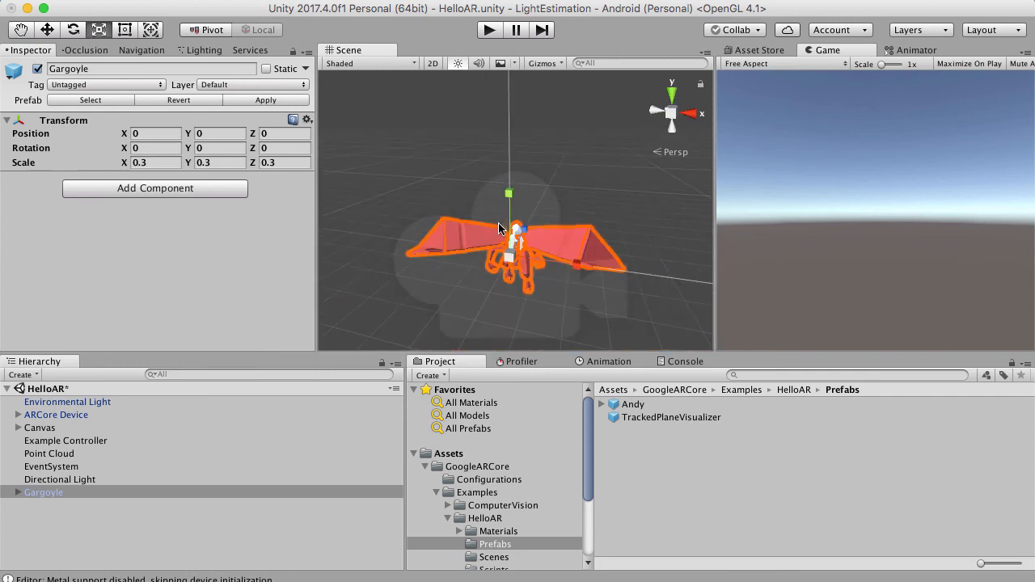
click(47, 30)
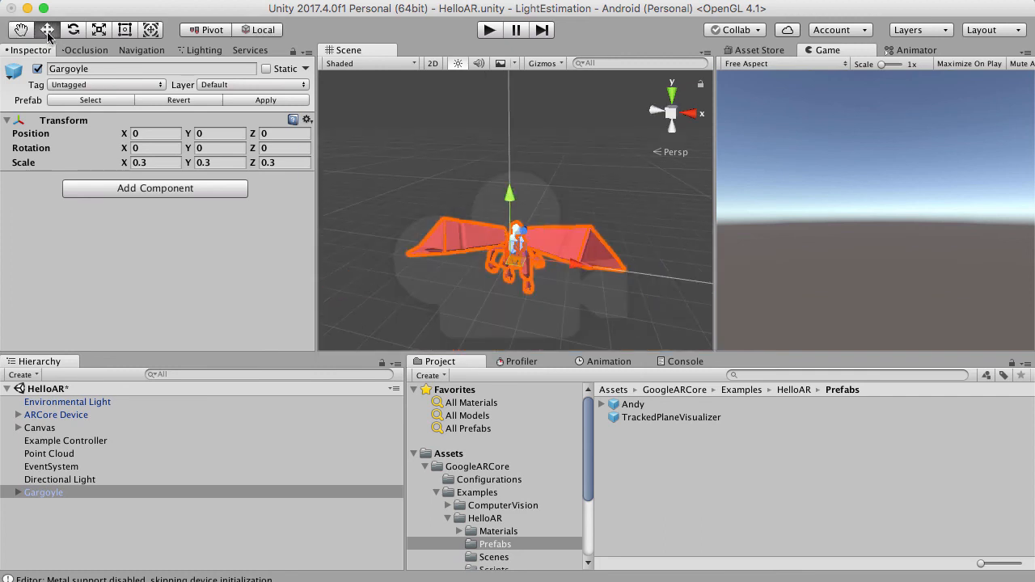
scroll(473, 238, up, 6)
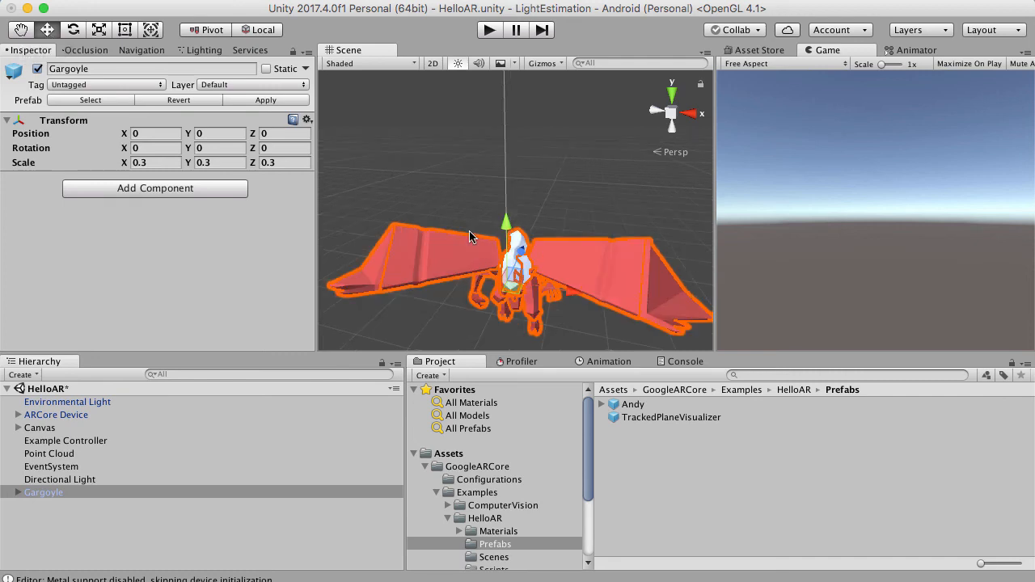
right_drag(461, 258, 554, 106)
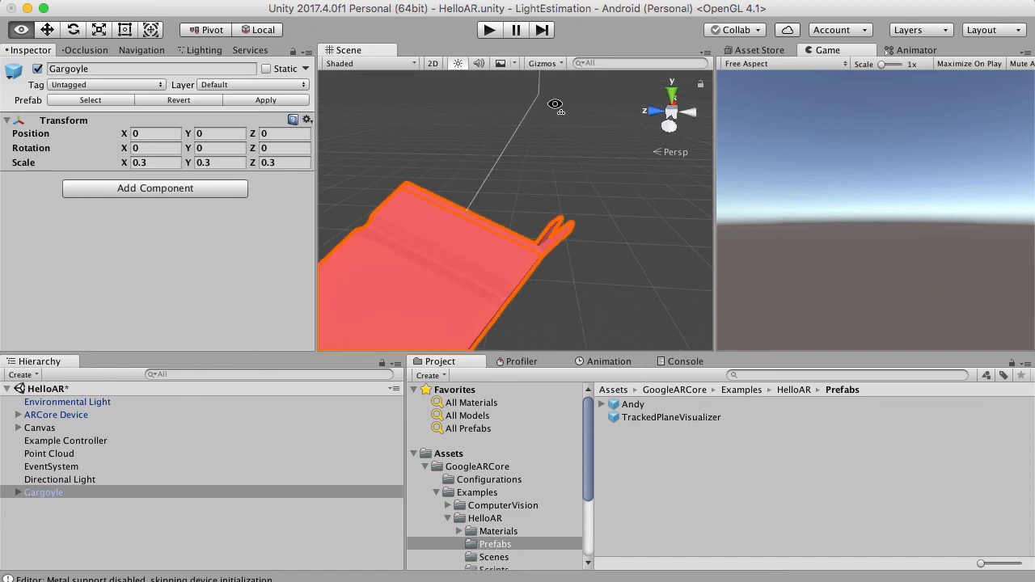
scroll(554, 121, down, 10)
scroll(553, 123, down, 2)
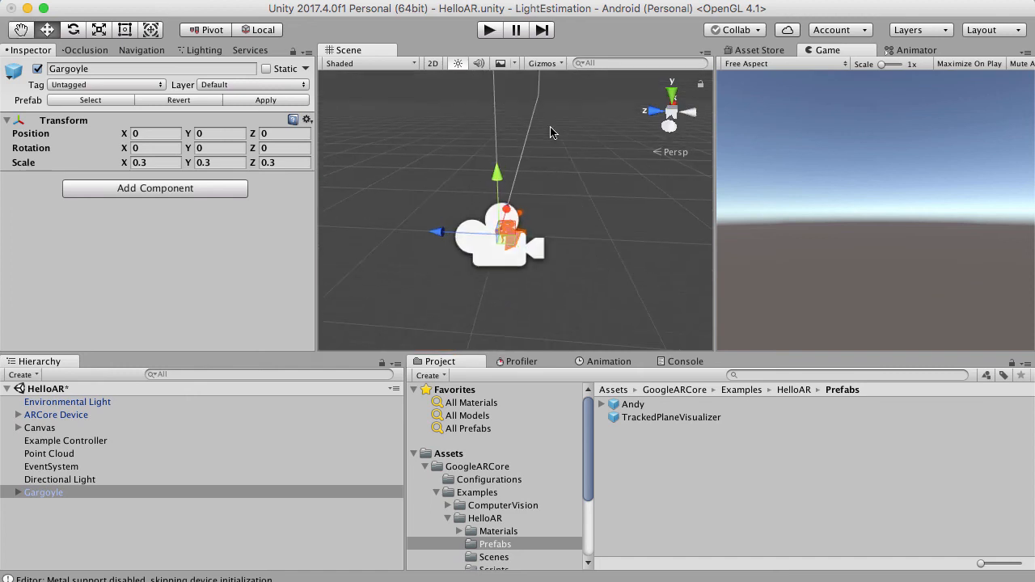
scroll(462, 246, up, 4)
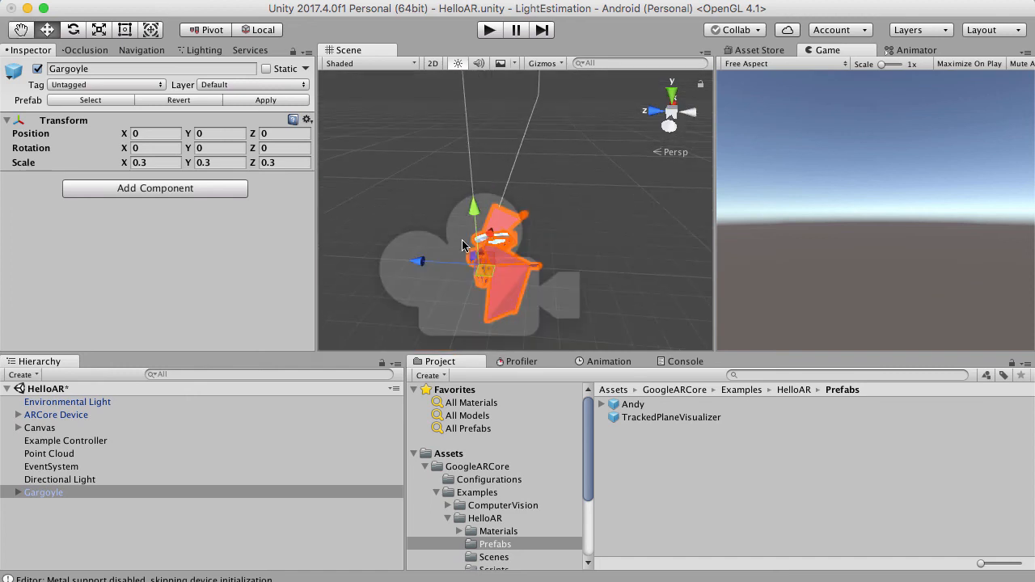
Expand the Gargoyle object and inspect its body group, LeftWing and RightWing children one by one.
click(18, 493)
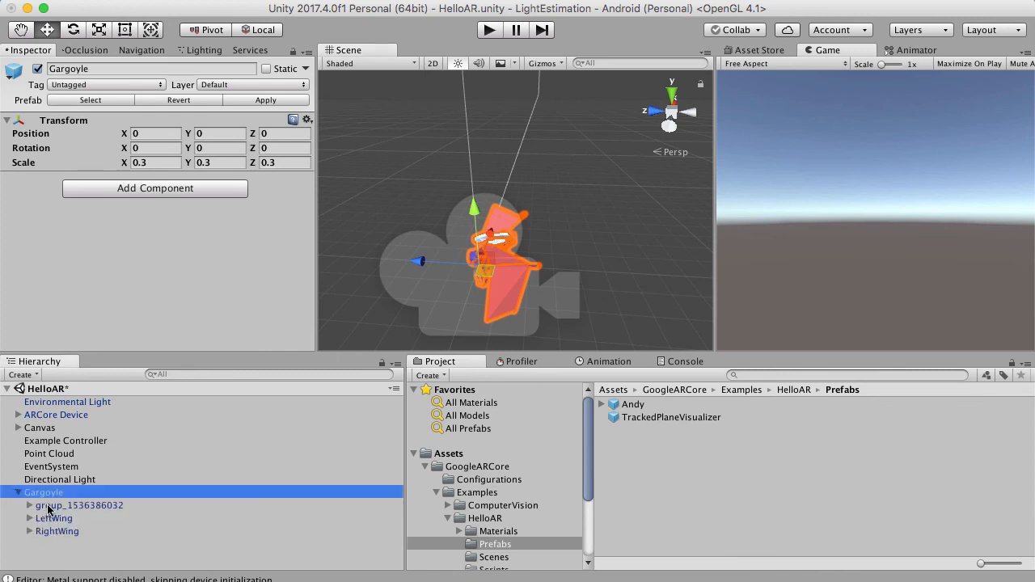
click(48, 507)
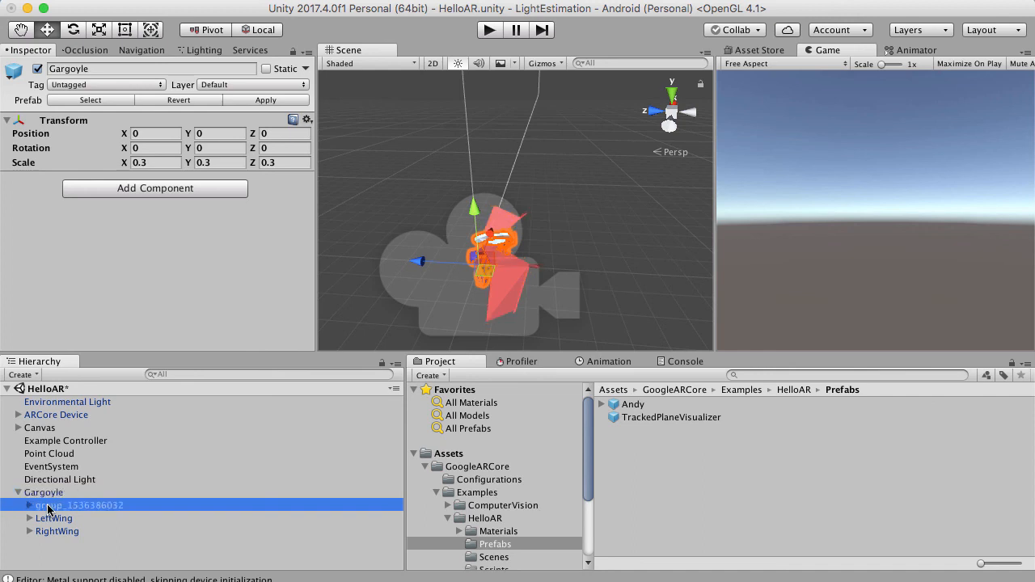
click(51, 518)
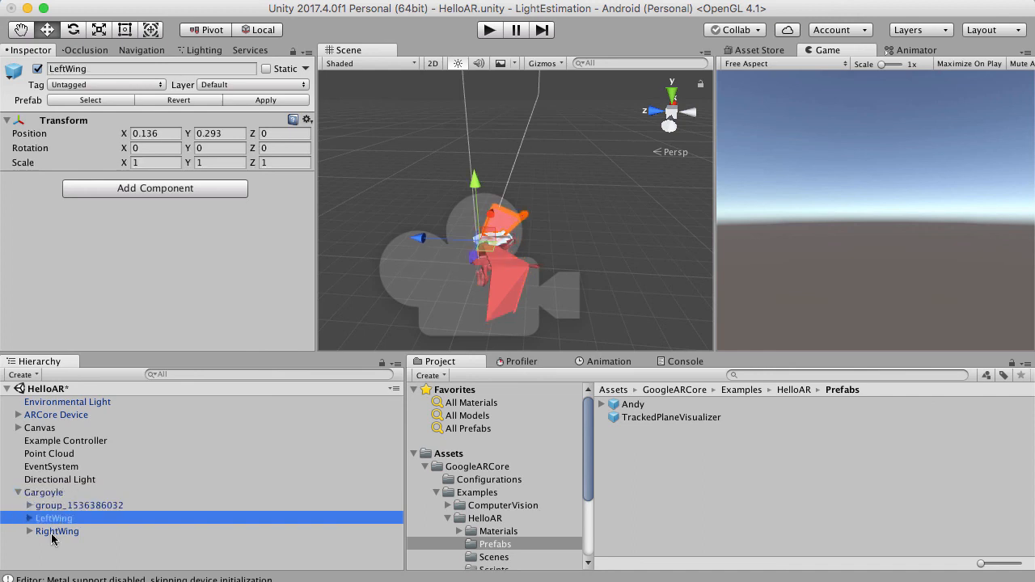
click(52, 535)
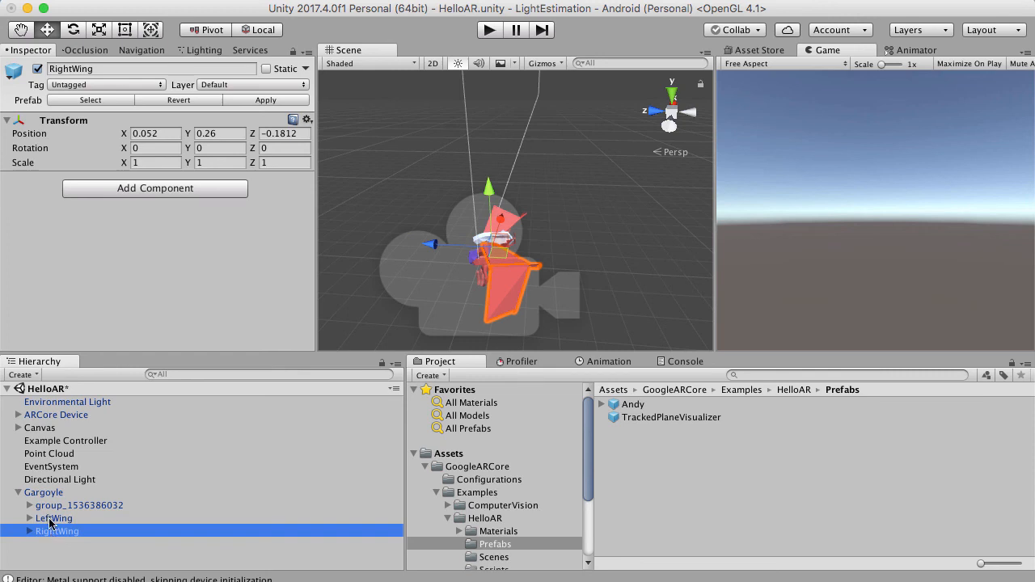
Nest LeftWing and RightWing together under the Gargoyle's body group, accepting that this breaks the prefab instance.
click(50, 520)
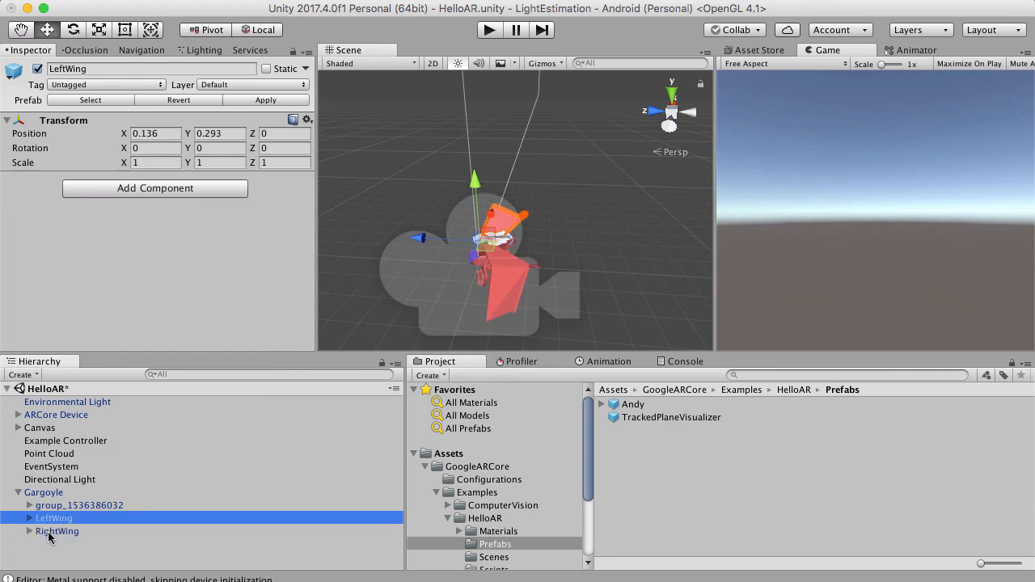
click(50, 533)
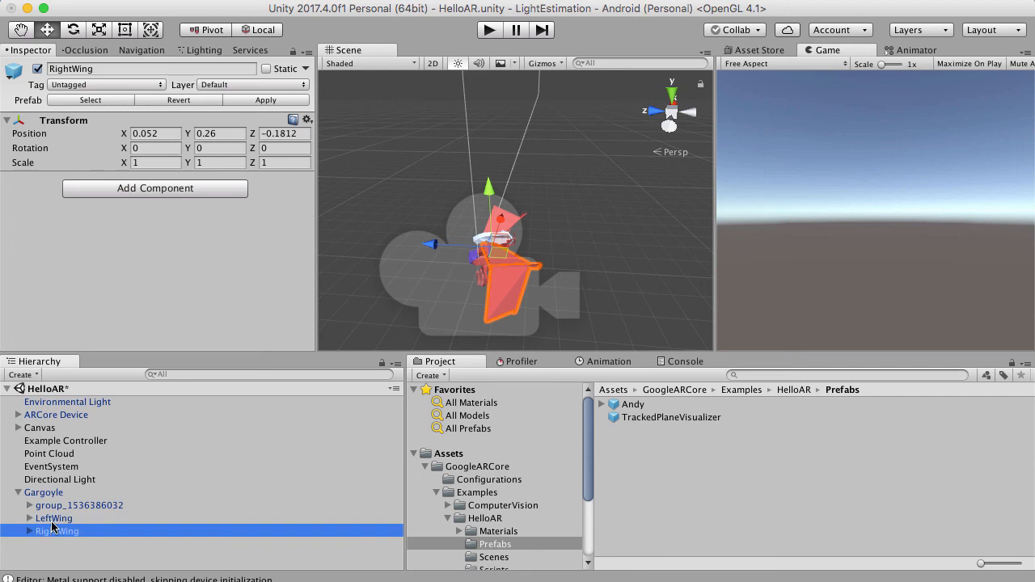
shift+click(52, 519)
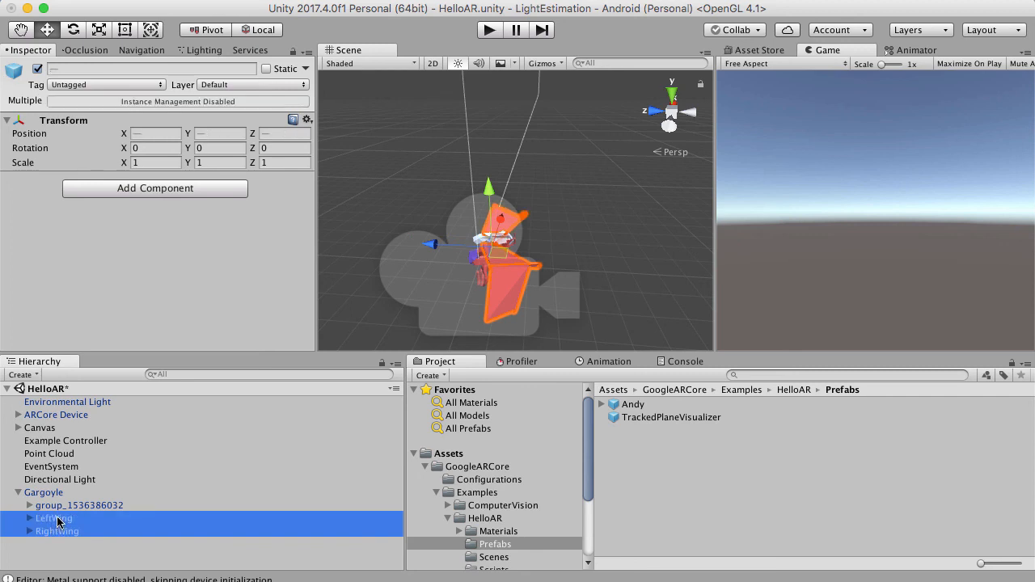
drag(57, 522, 77, 508)
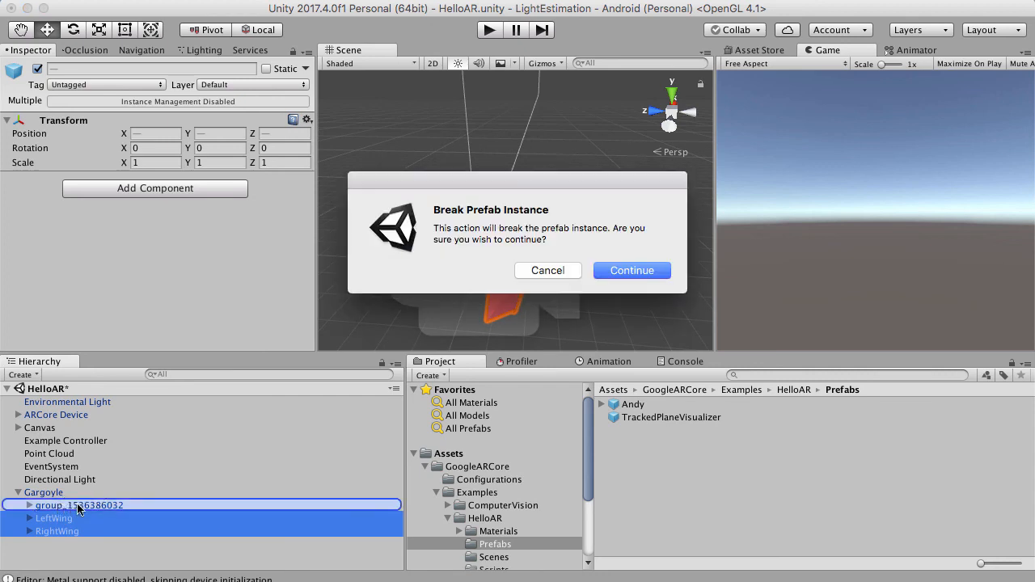
click(632, 273)
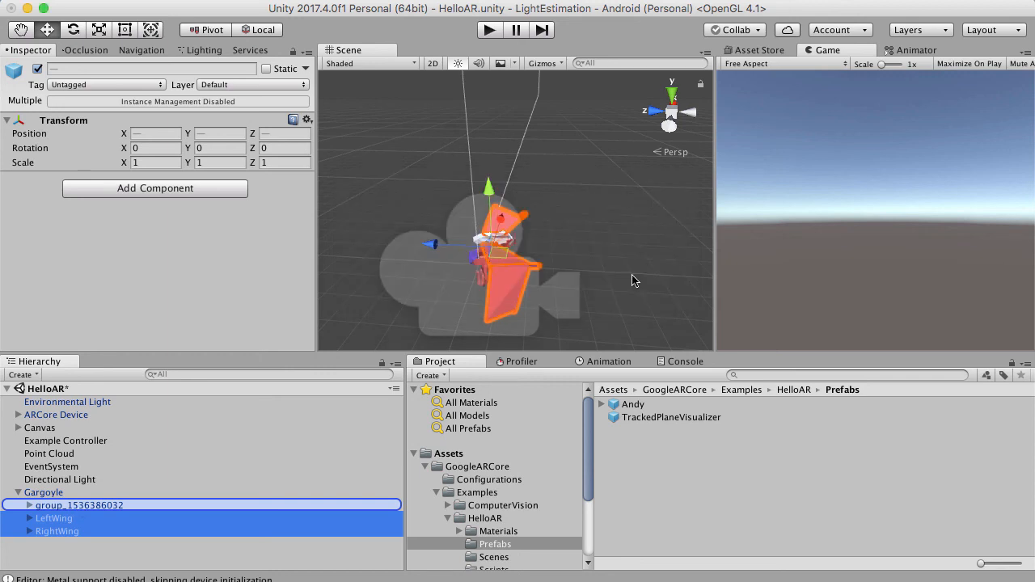
scroll(161, 510, up, 10)
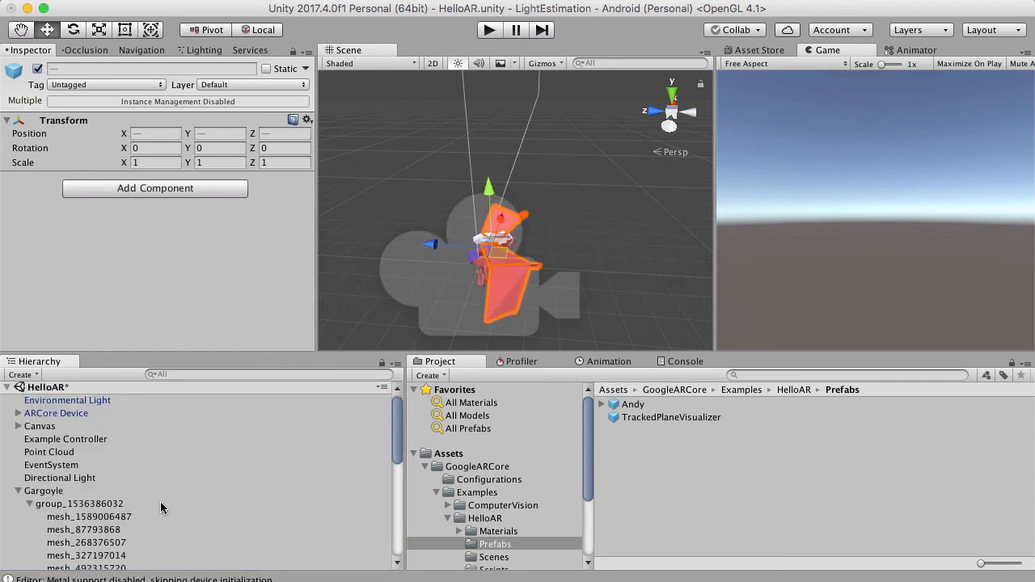
Set the Gargoyle body group's Y rotation to 180.
click(61, 506)
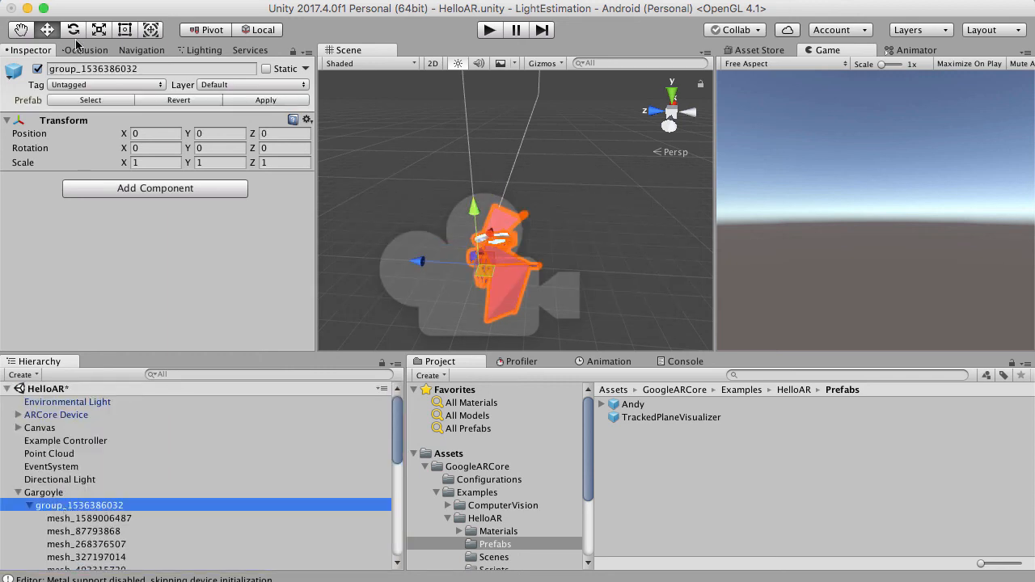
click(209, 147)
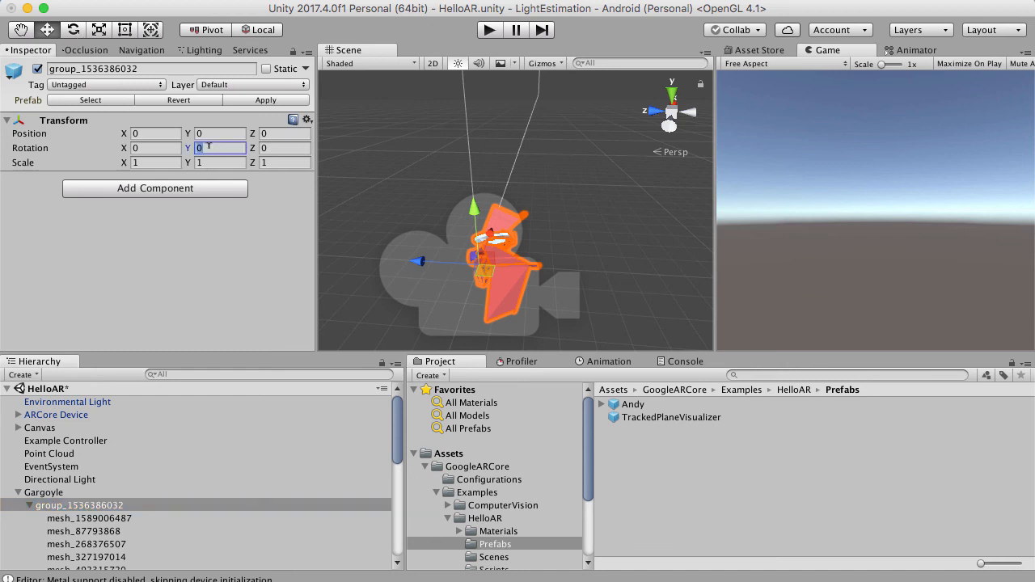
text(180)
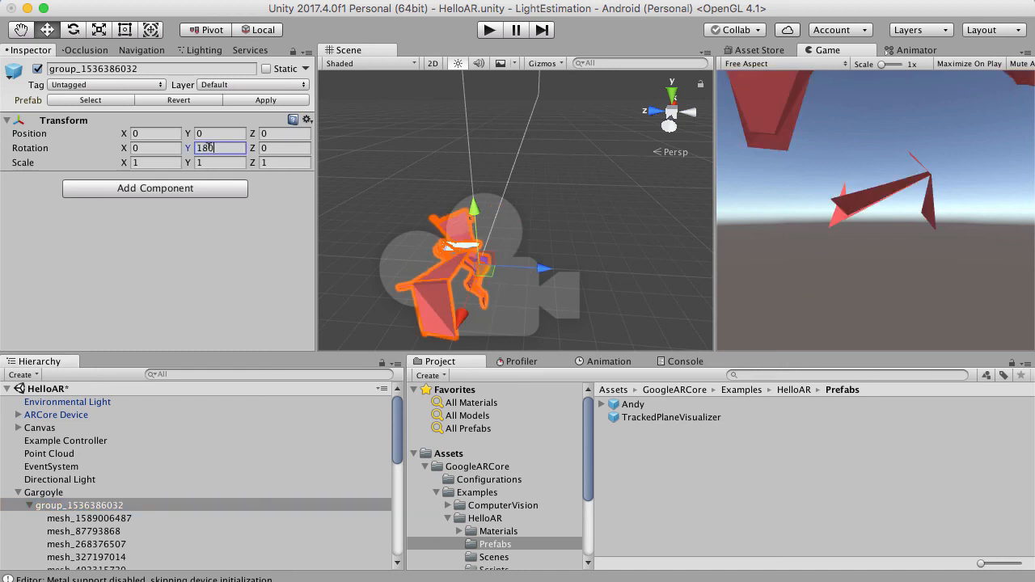
scroll(463, 253, down, 3)
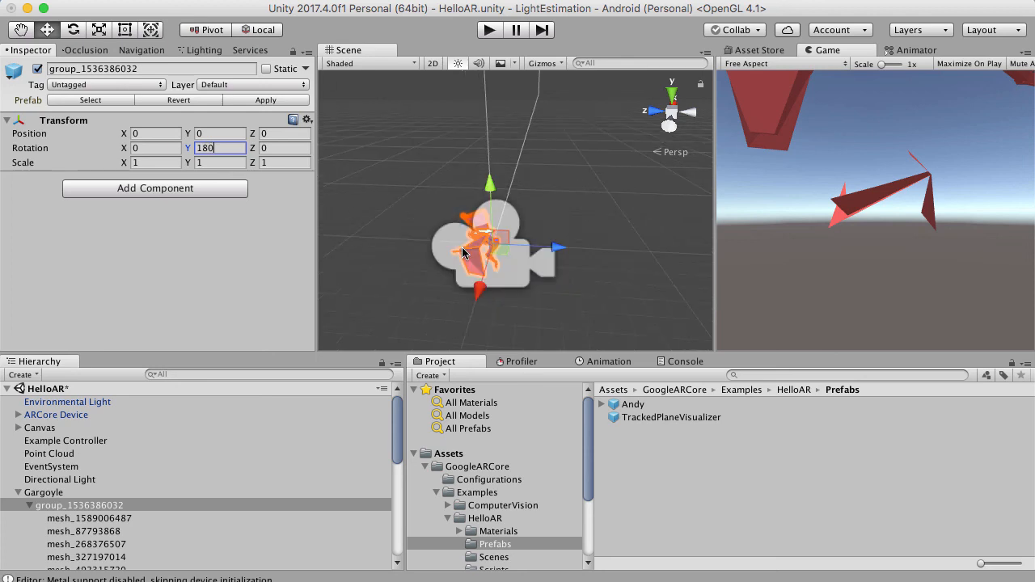
scroll(464, 253, up, 3)
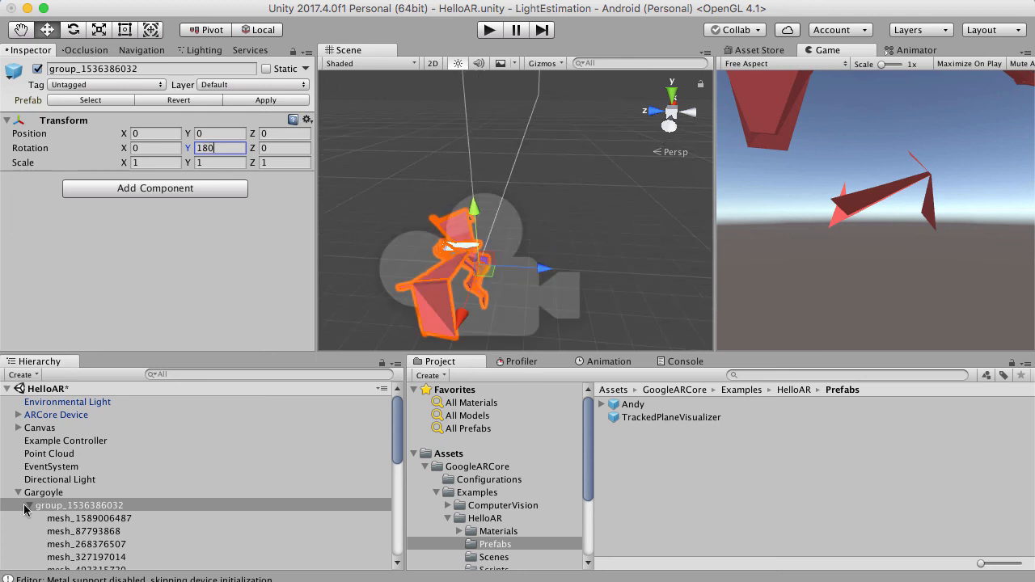
Check LeftWing and RightWing inside the Gargoyle's body group, and collapse the group.
scroll(124, 487, down, 10)
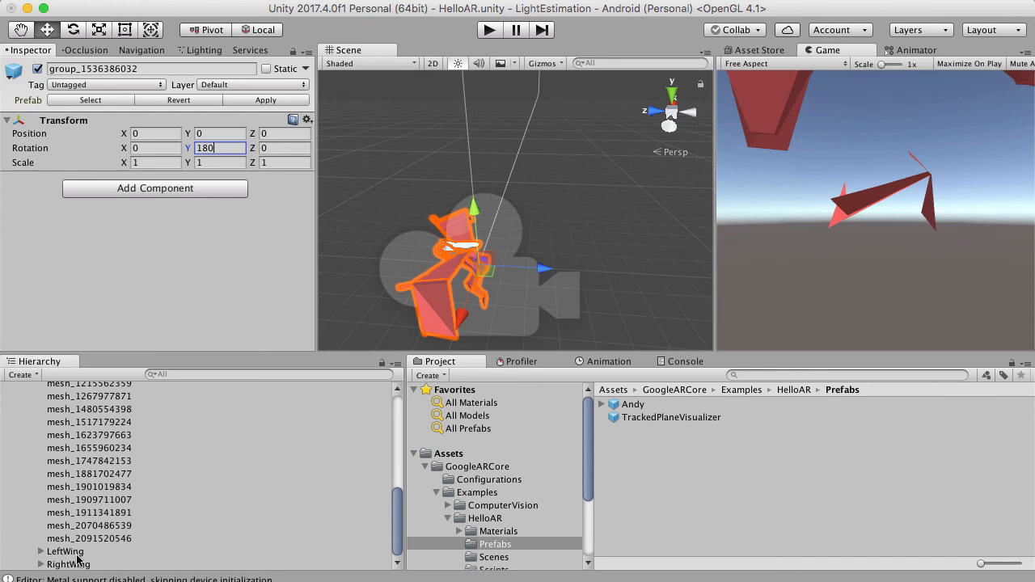
click(78, 555)
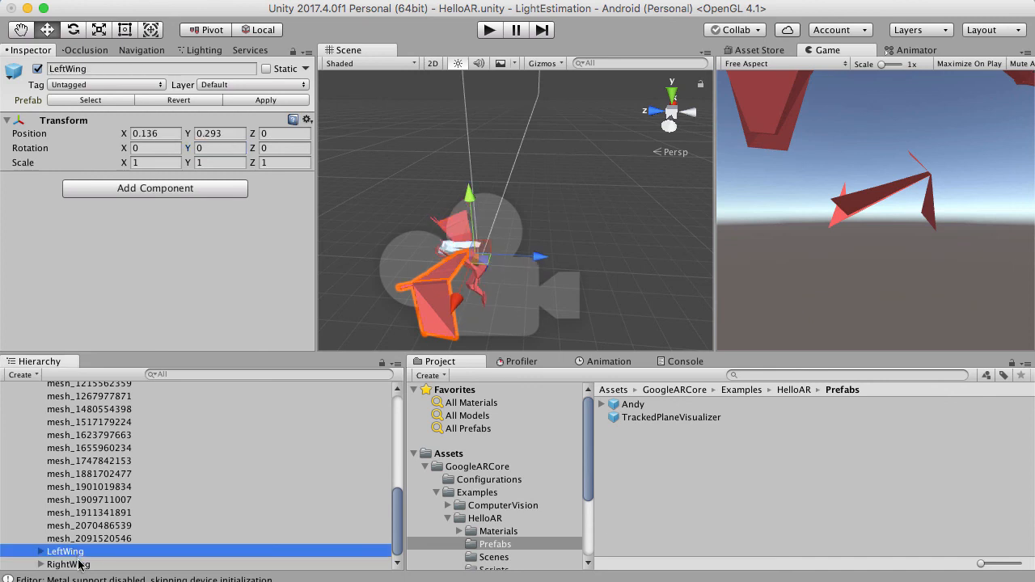
super+click(78, 565)
scroll(73, 556, up, 1)
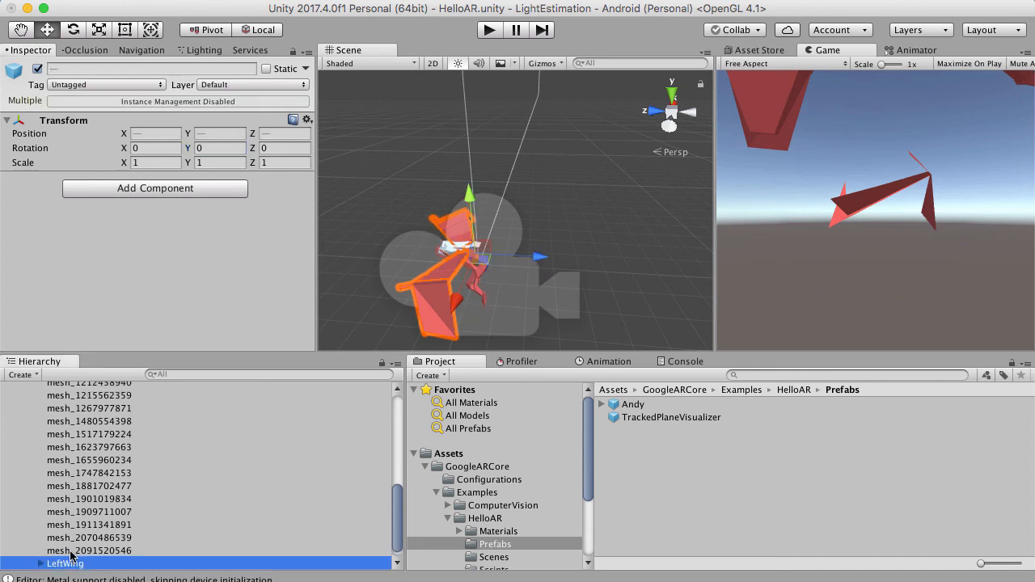
scroll(70, 554, up, 10)
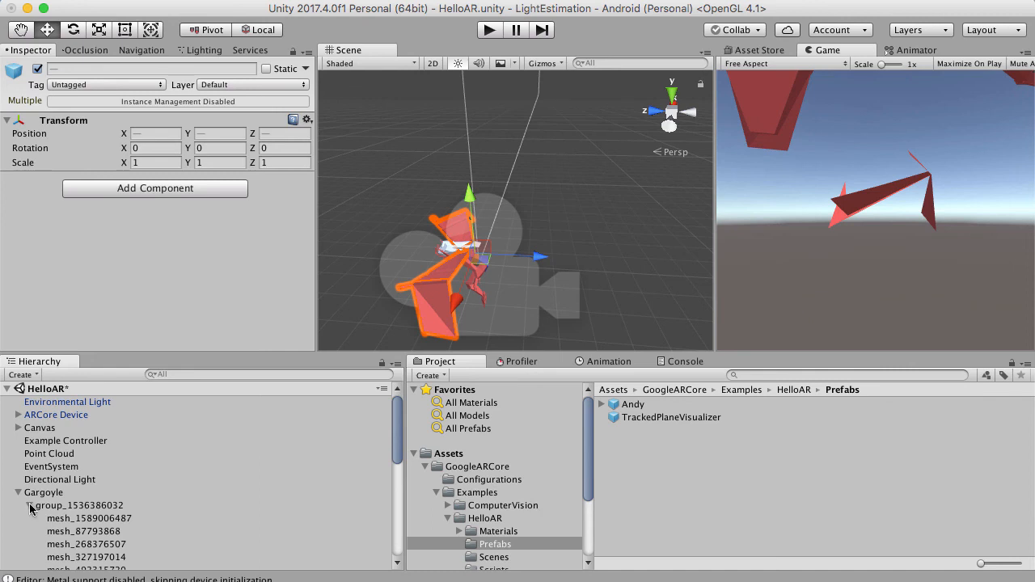
click(30, 506)
click(77, 525)
Apply the nested wings and turned body group of the root Gargoyle object to its prefab.
click(51, 493)
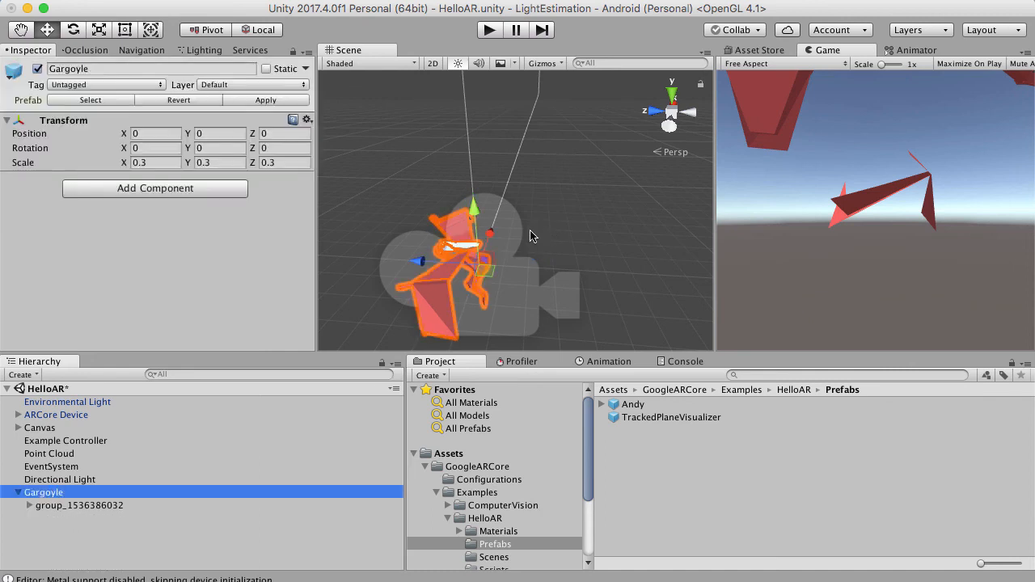
scroll(529, 211, down, 3)
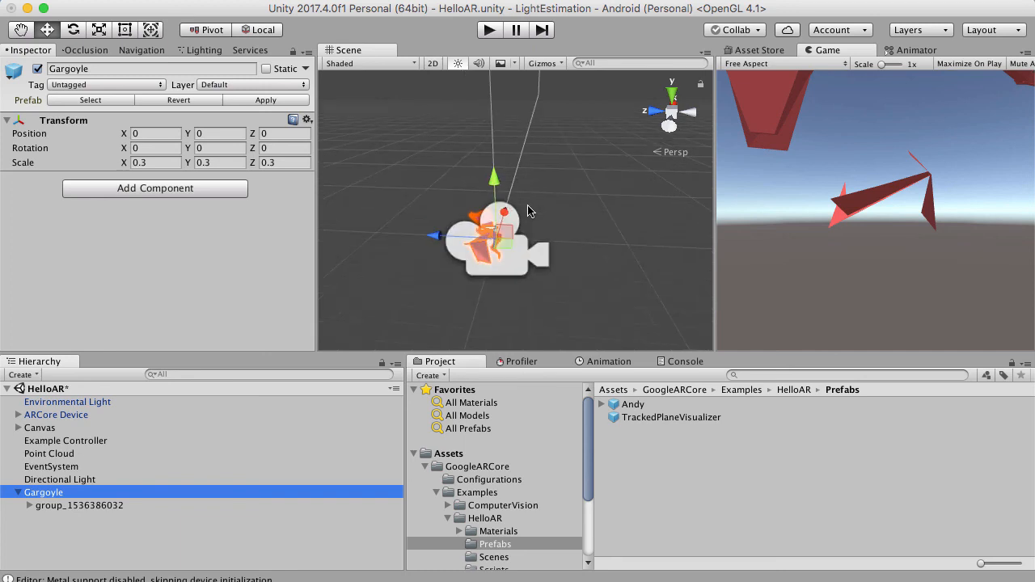
click(84, 505)
click(79, 494)
scroll(498, 240, up, 3)
scroll(497, 241, up, 2)
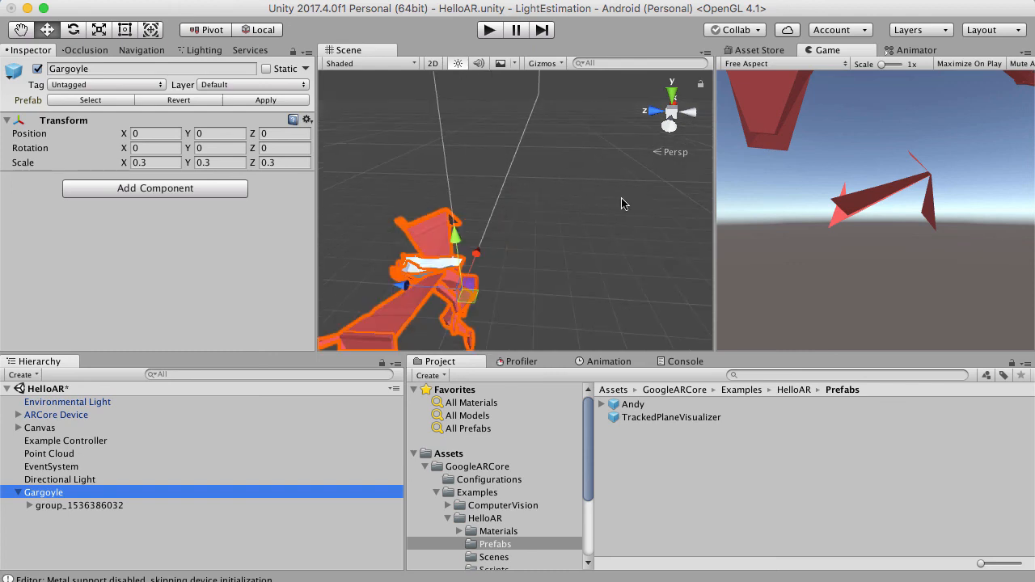
alt+drag(623, 204, 520, 139)
scroll(520, 138, down, 5)
scroll(520, 146, down, 1)
scroll(522, 145, up, 1)
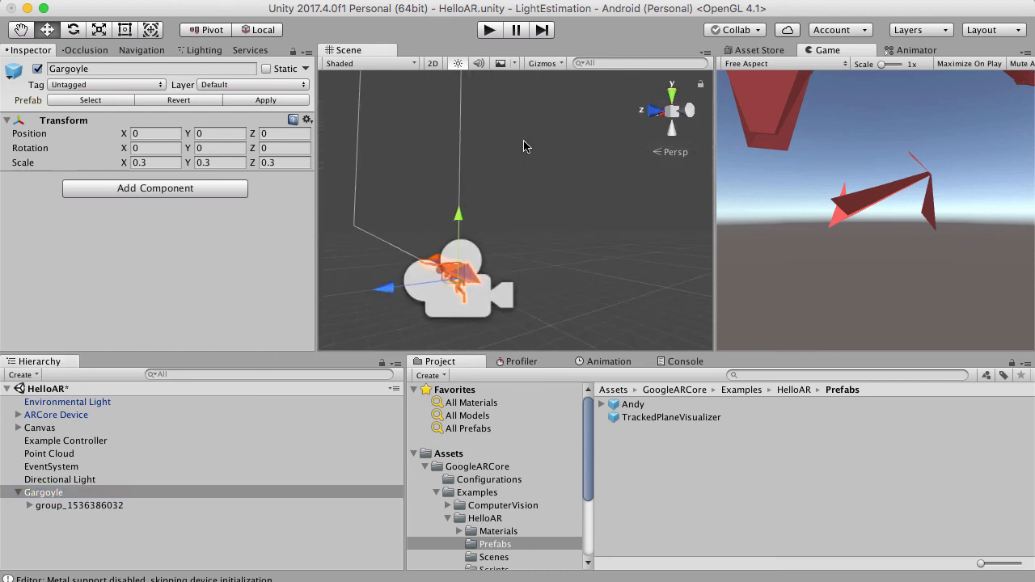
key(f)
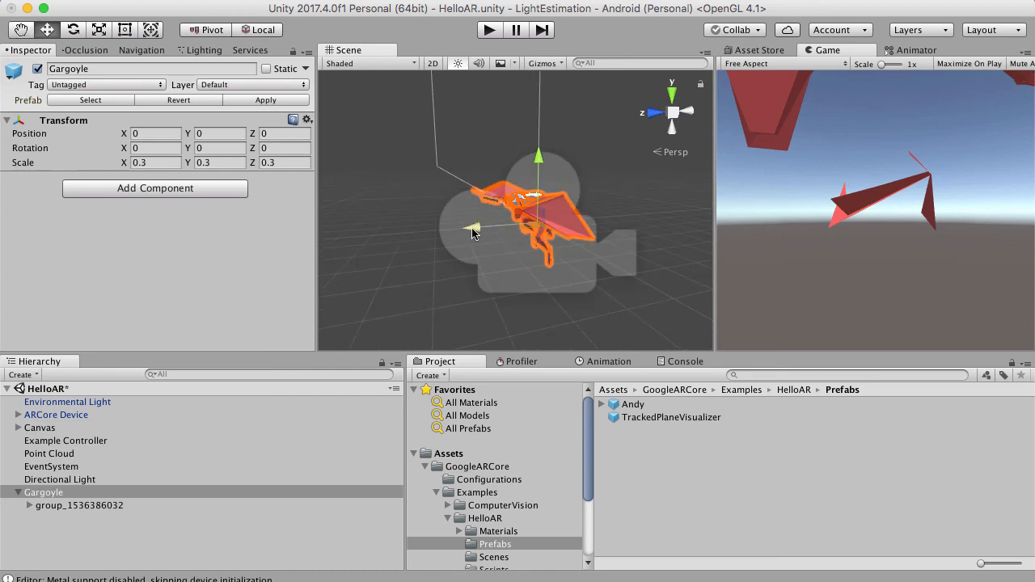
scroll(509, 227, up, 2)
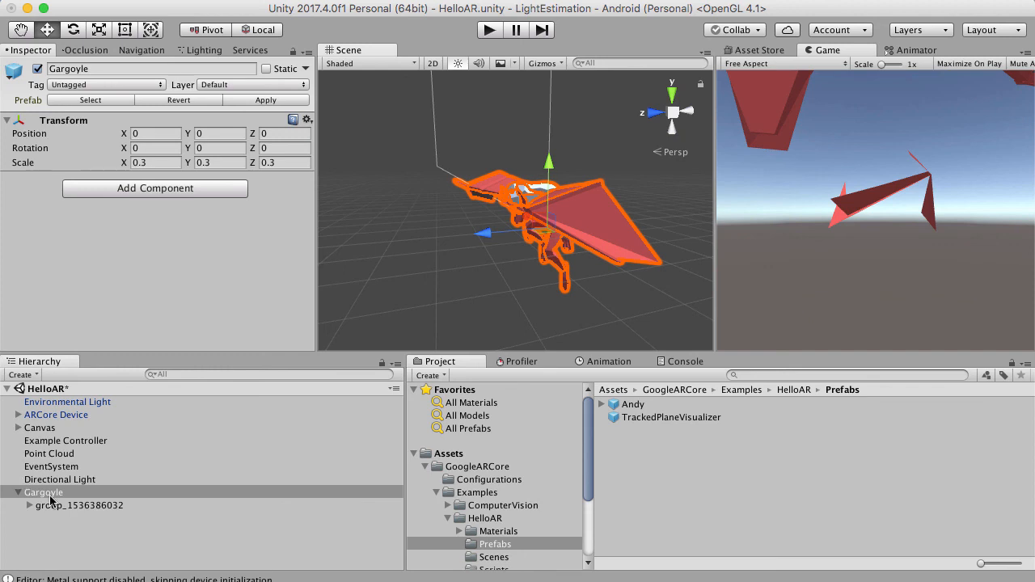
click(267, 101)
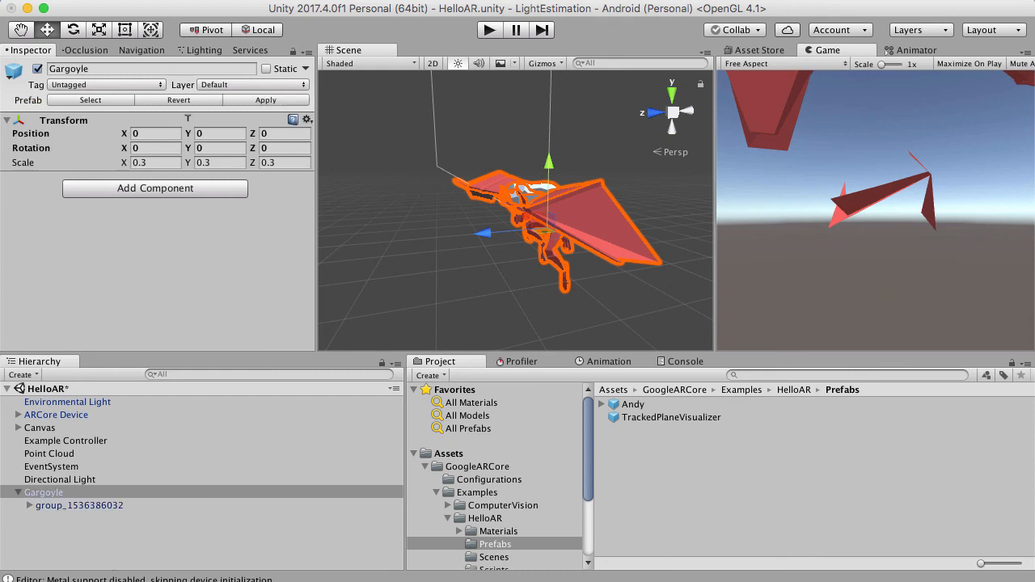
Try rotating LeftWing slightly about its pivot with the Rotate tool, viewing the Gargoyle from the front.
scroll(434, 240, up, 5)
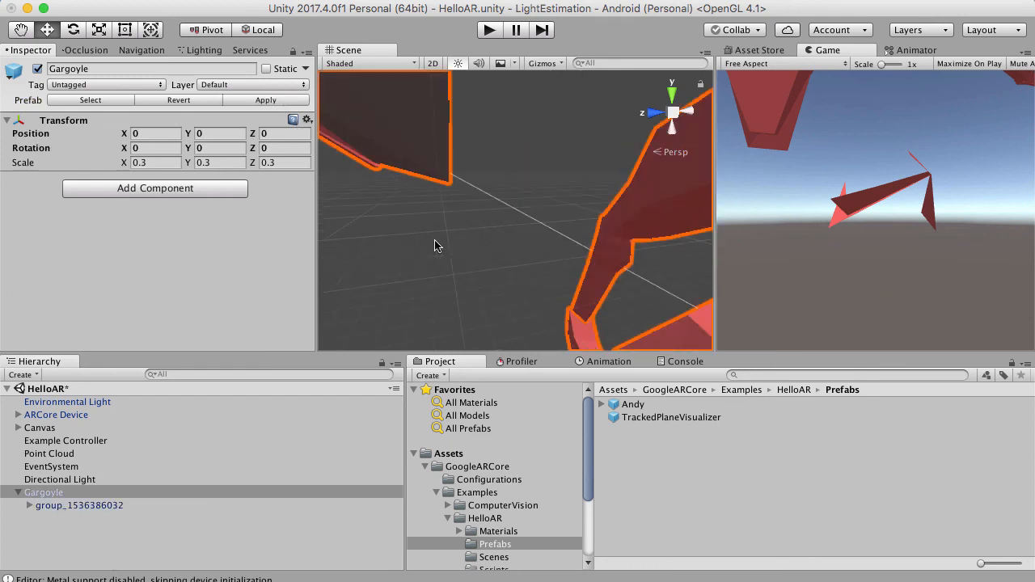
scroll(593, 234, down, 5)
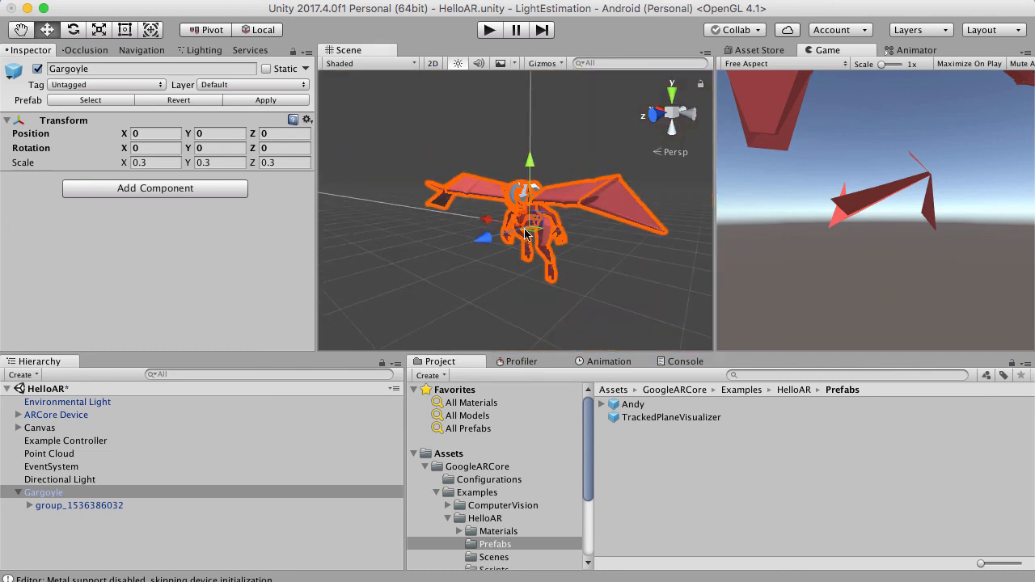
scroll(526, 235, up, 5)
scroll(558, 199, down, 5)
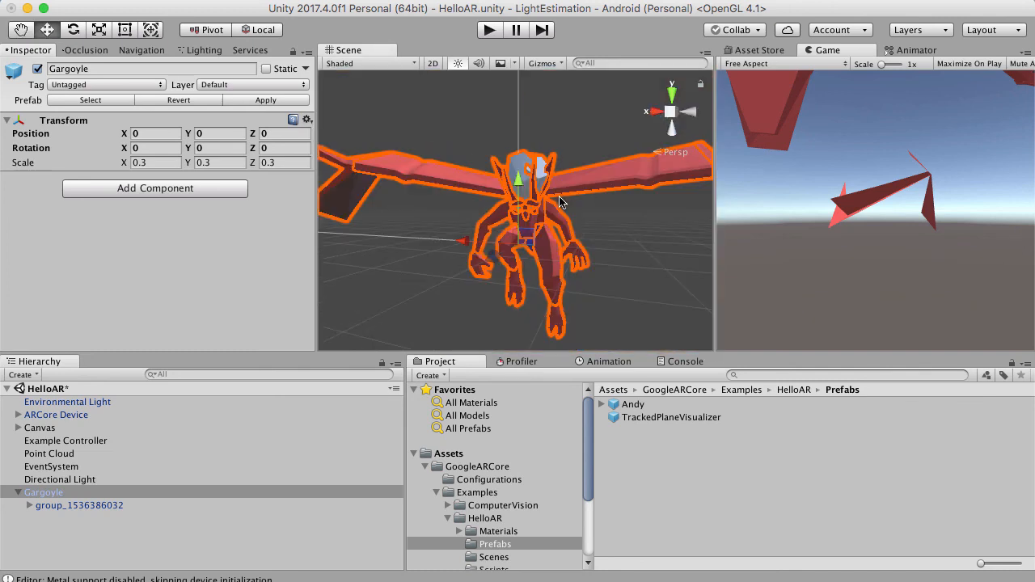
click(30, 507)
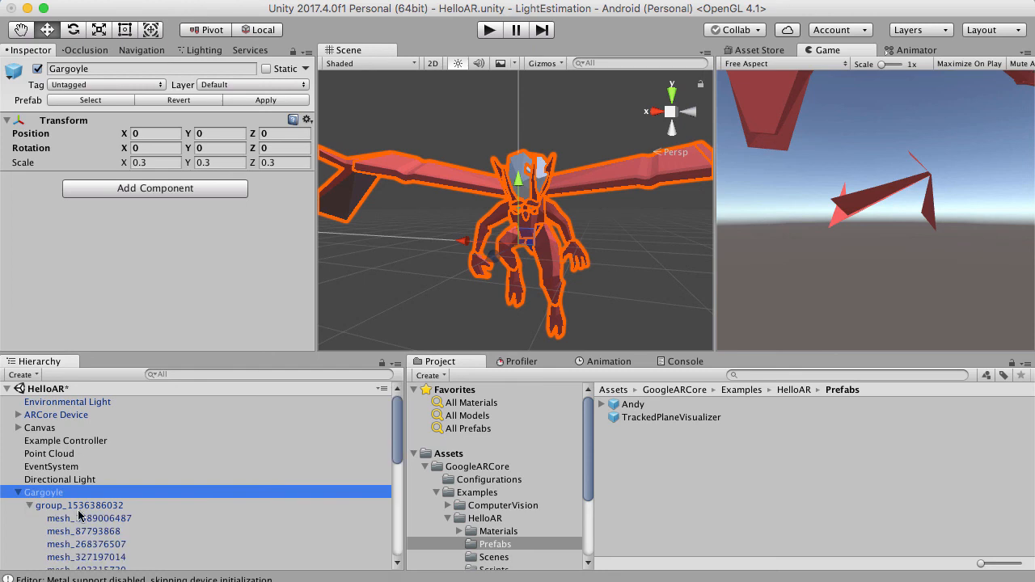
scroll(80, 518, down, 10)
click(83, 554)
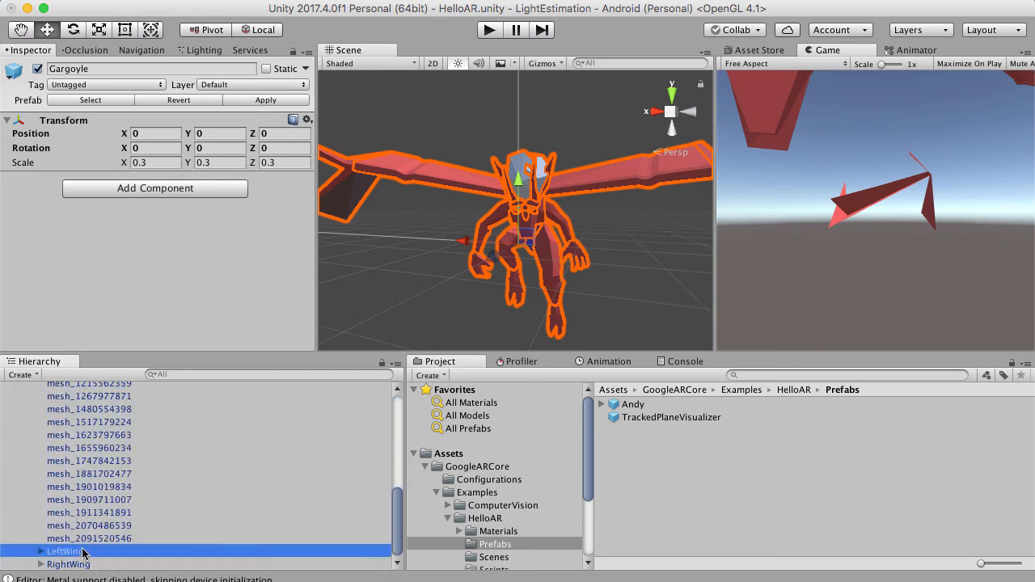
click(72, 30)
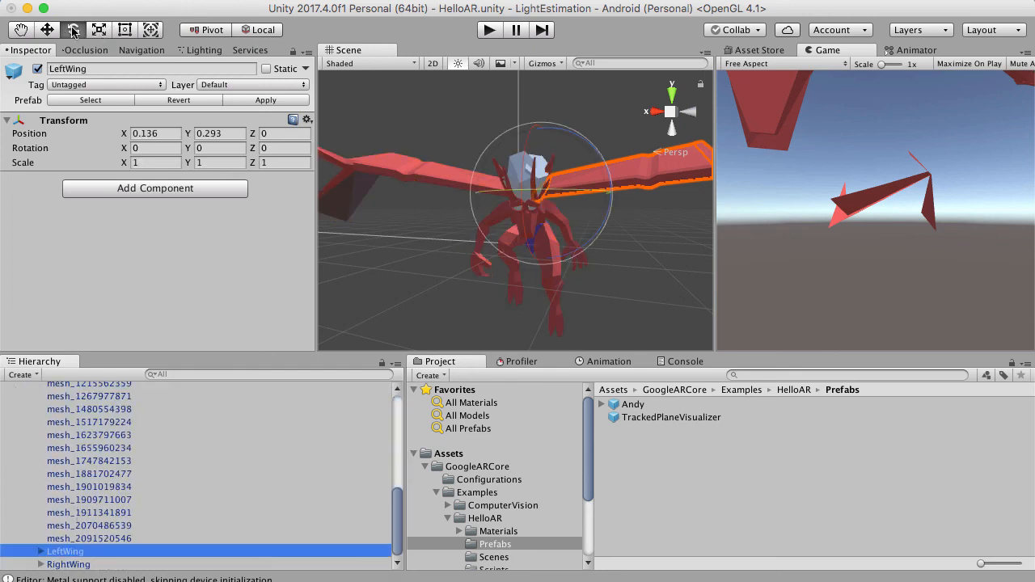
mouse_move(593, 161)
mouse_down()
mouse_move(584, 115)
mouse_move(600, 154)
mouse_up()
Try rotating RightWing slightly about its pivot, and undo the test rotations of both wings.
click(105, 565)
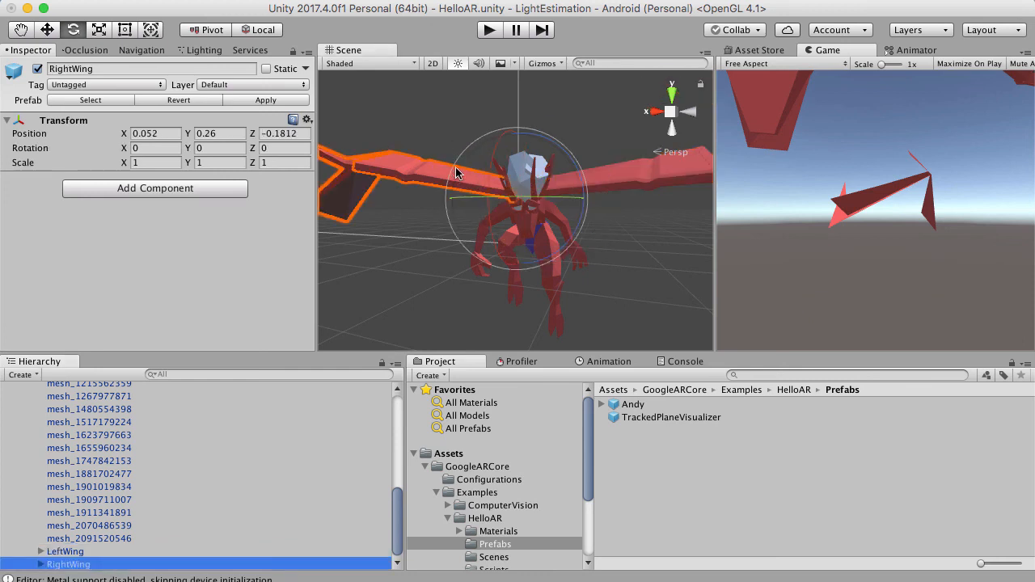
drag(457, 175, 456, 179)
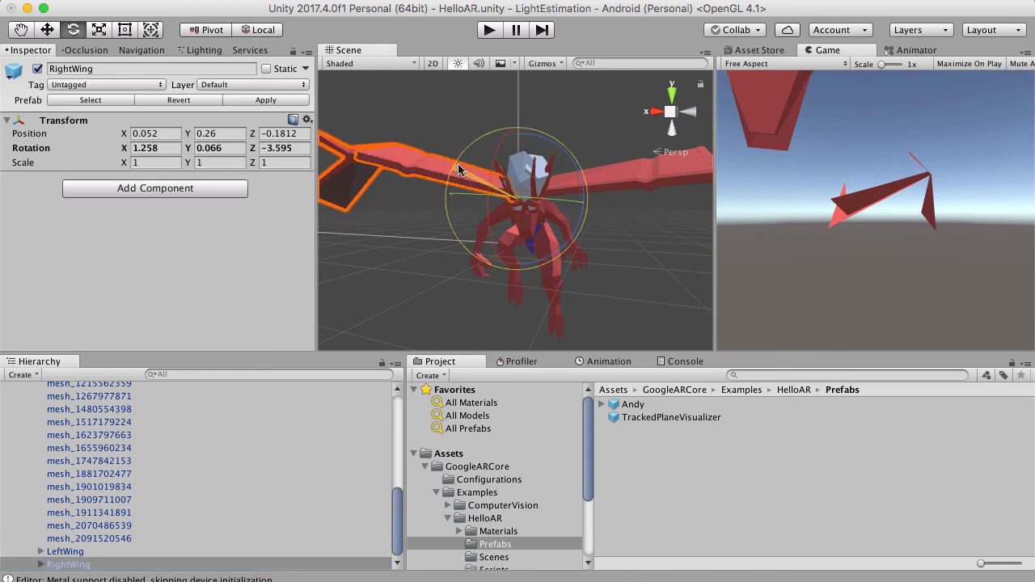
key(super+z)
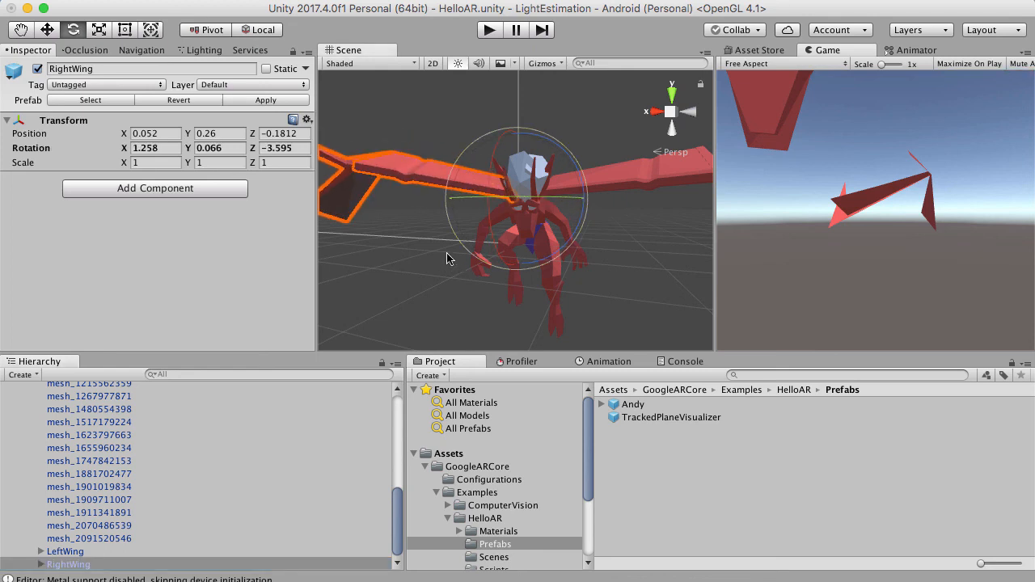
key(super+z)
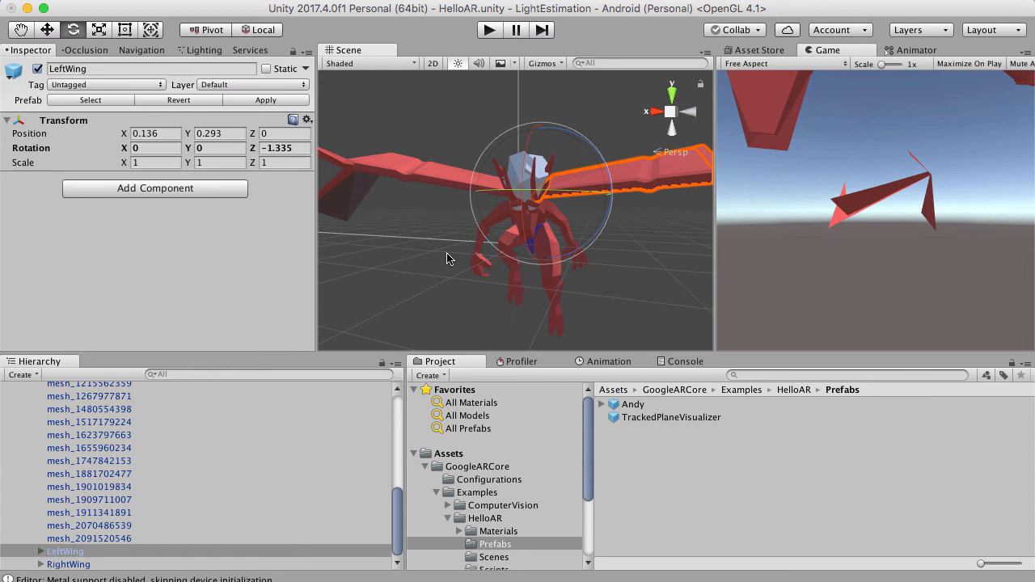
click(640, 272)
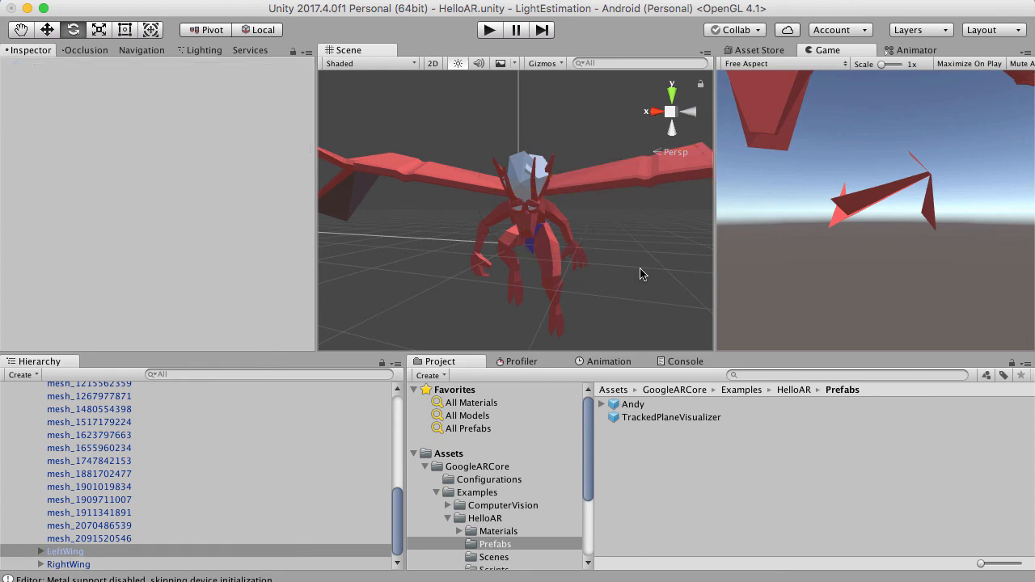
Check the transforms of LeftWing and RightWing, collapse the body group and select the HelloAR scene entry.
click(96, 553)
click(92, 564)
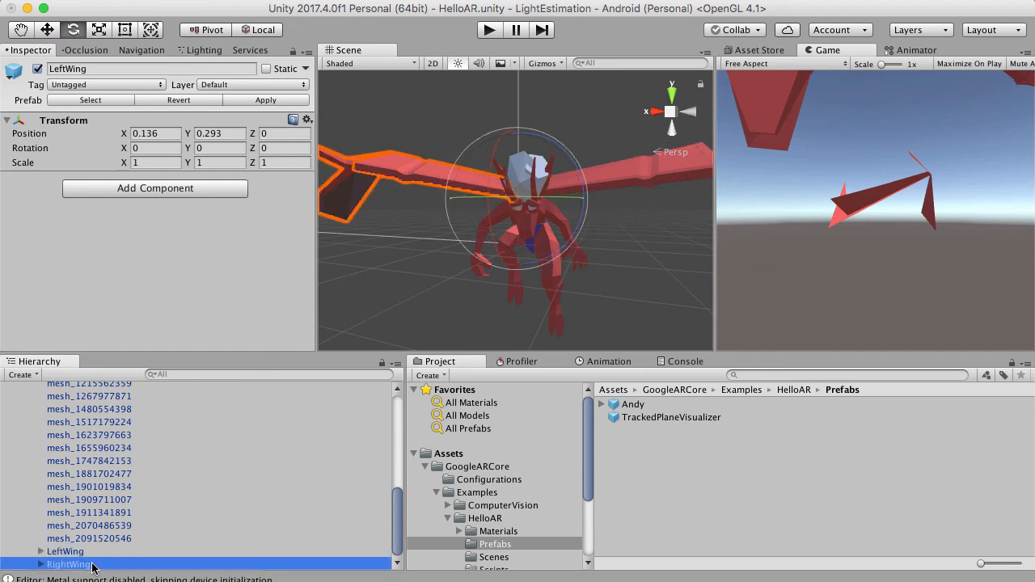
scroll(92, 534, up, 6)
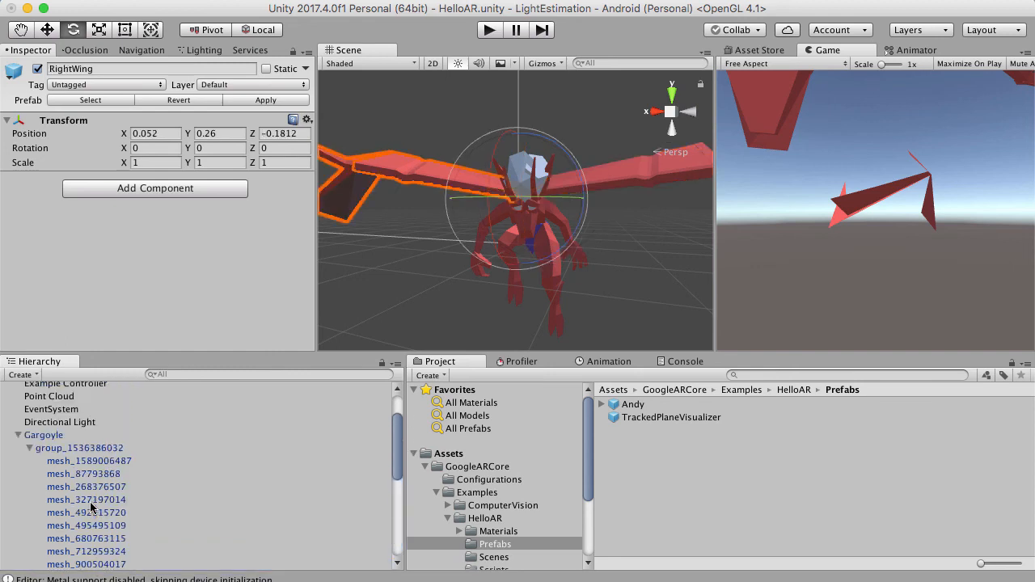
scroll(91, 507, up, 3)
click(30, 505)
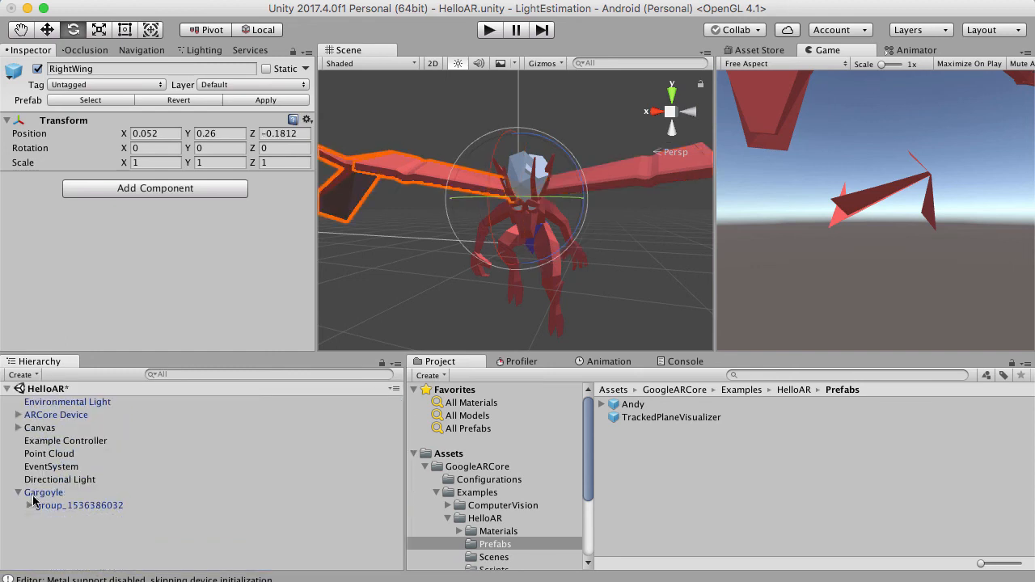
click(16, 498)
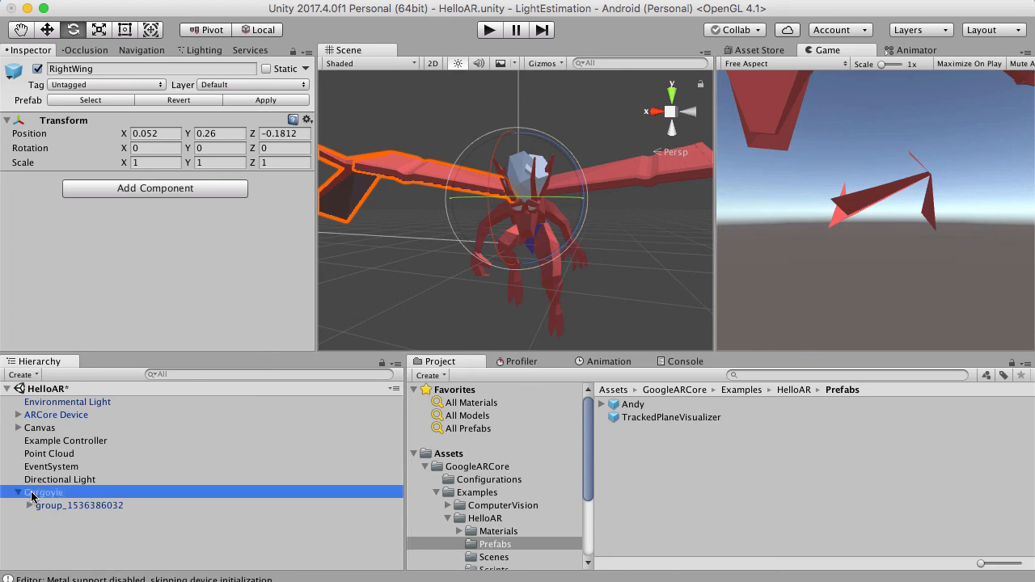
click(100, 391)
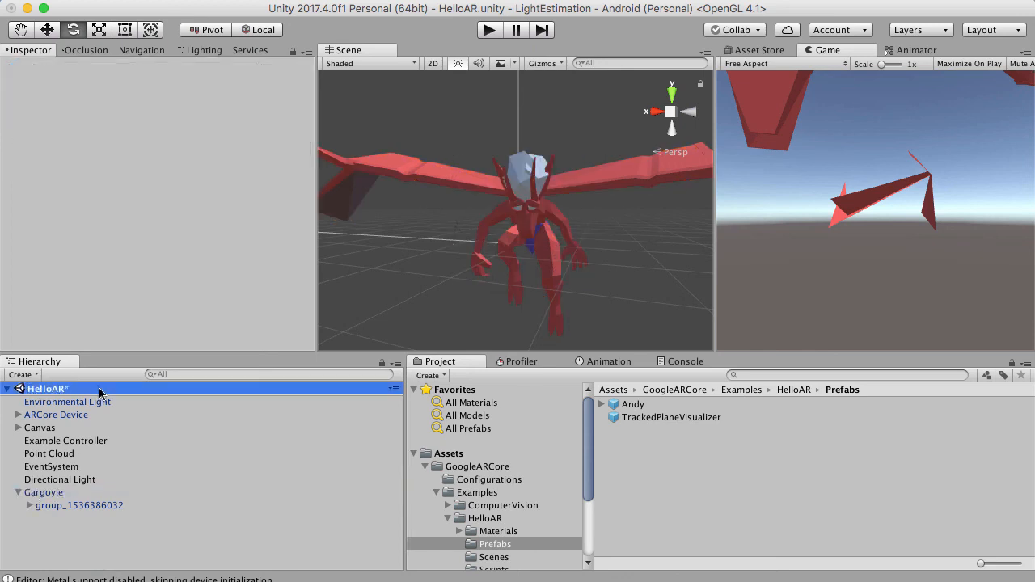